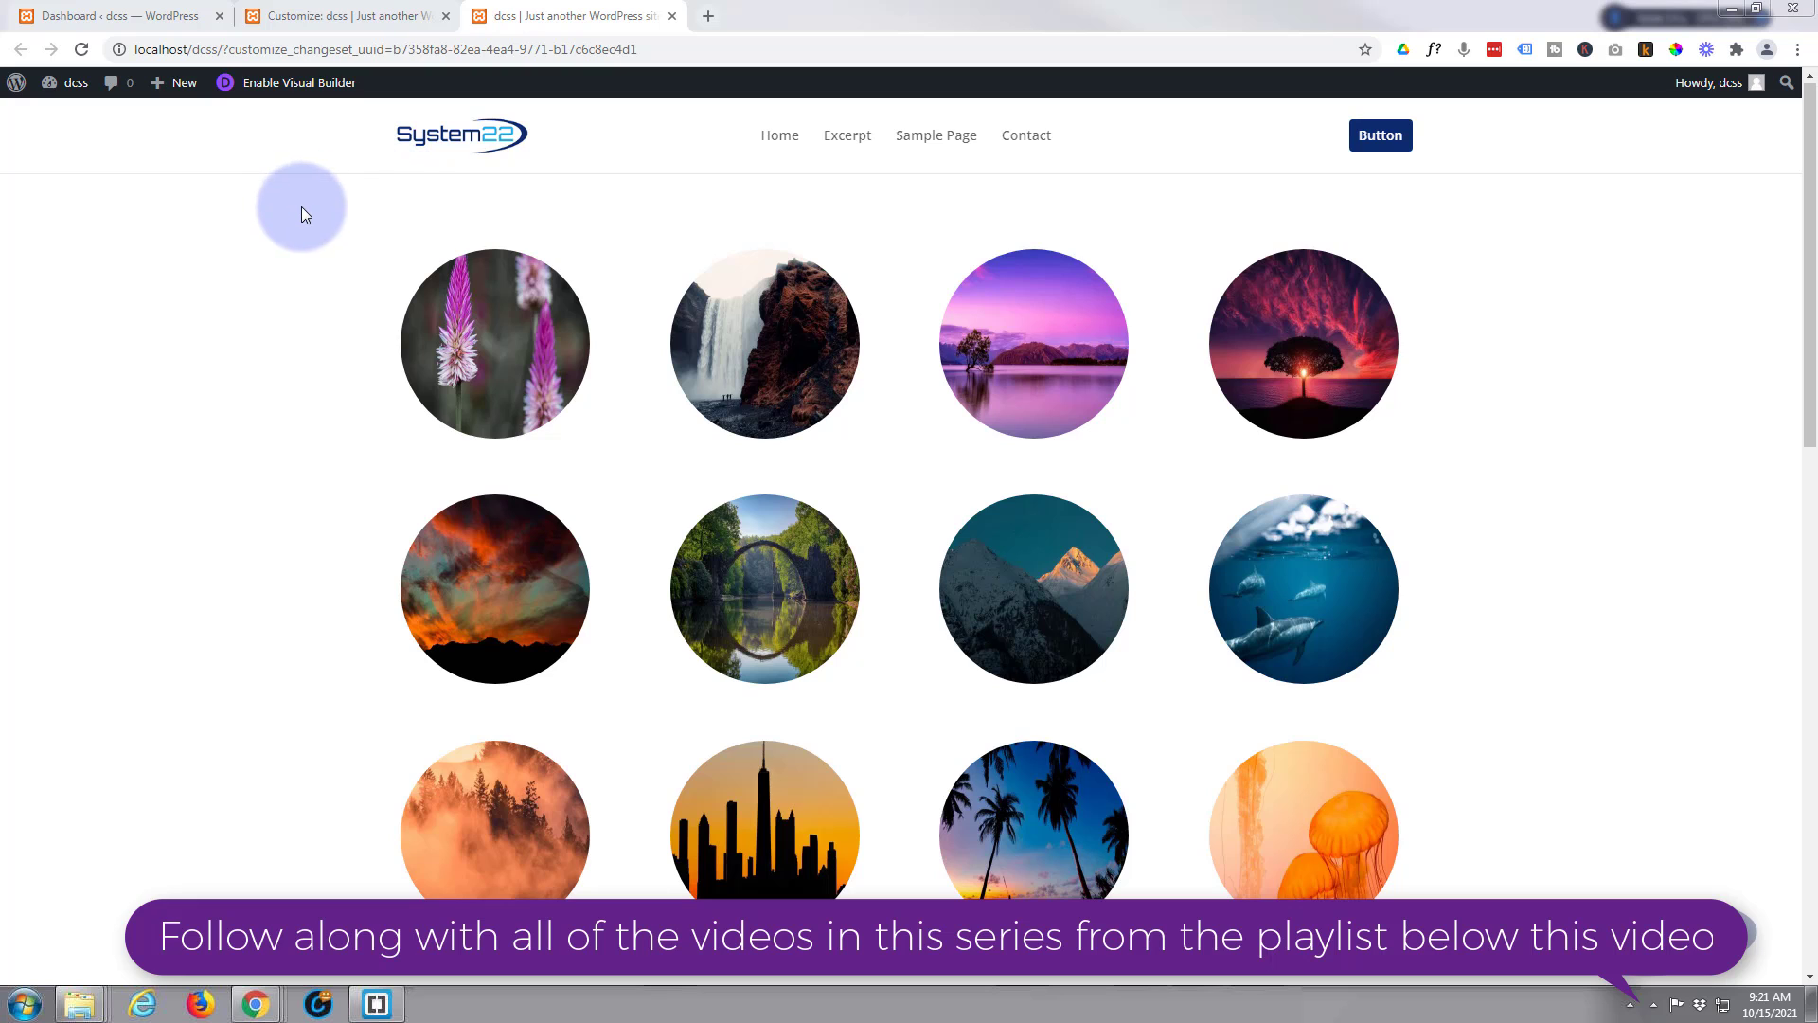
Step: Delete all CSS rules below the Top Menu Button comment in the theme customizer's Additional CSS
click(322, 16)
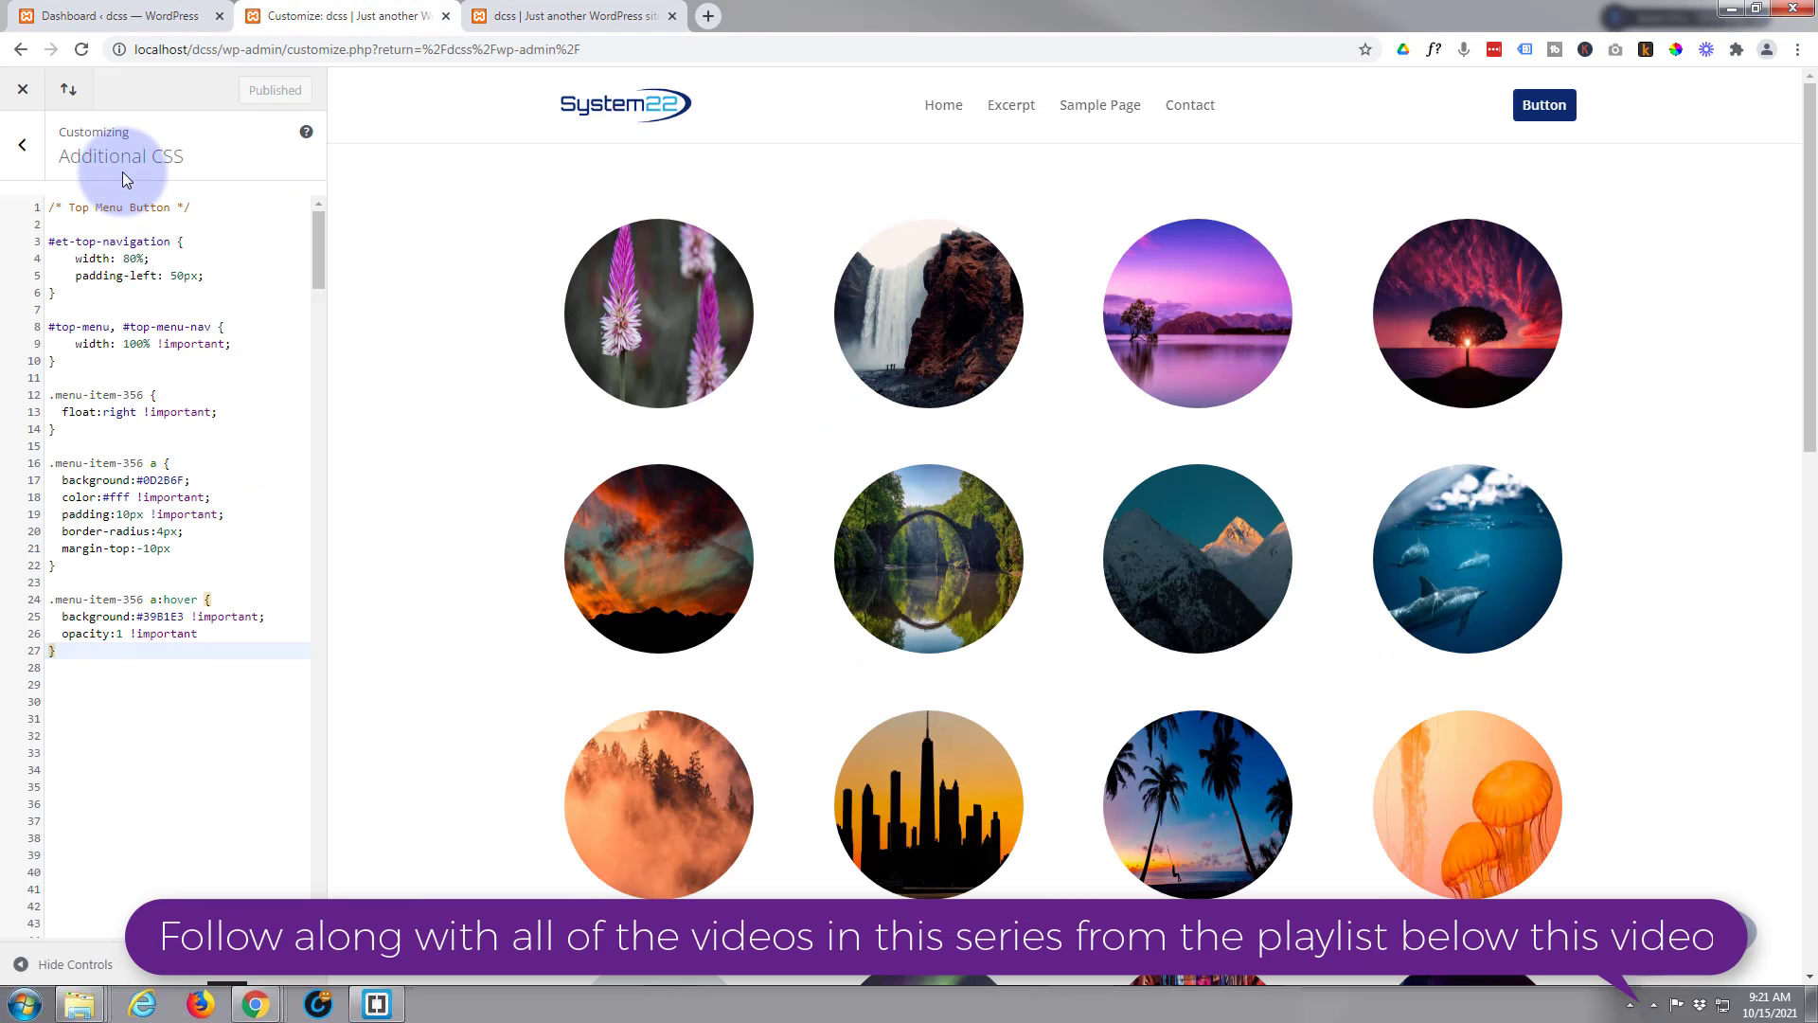
click(120, 18)
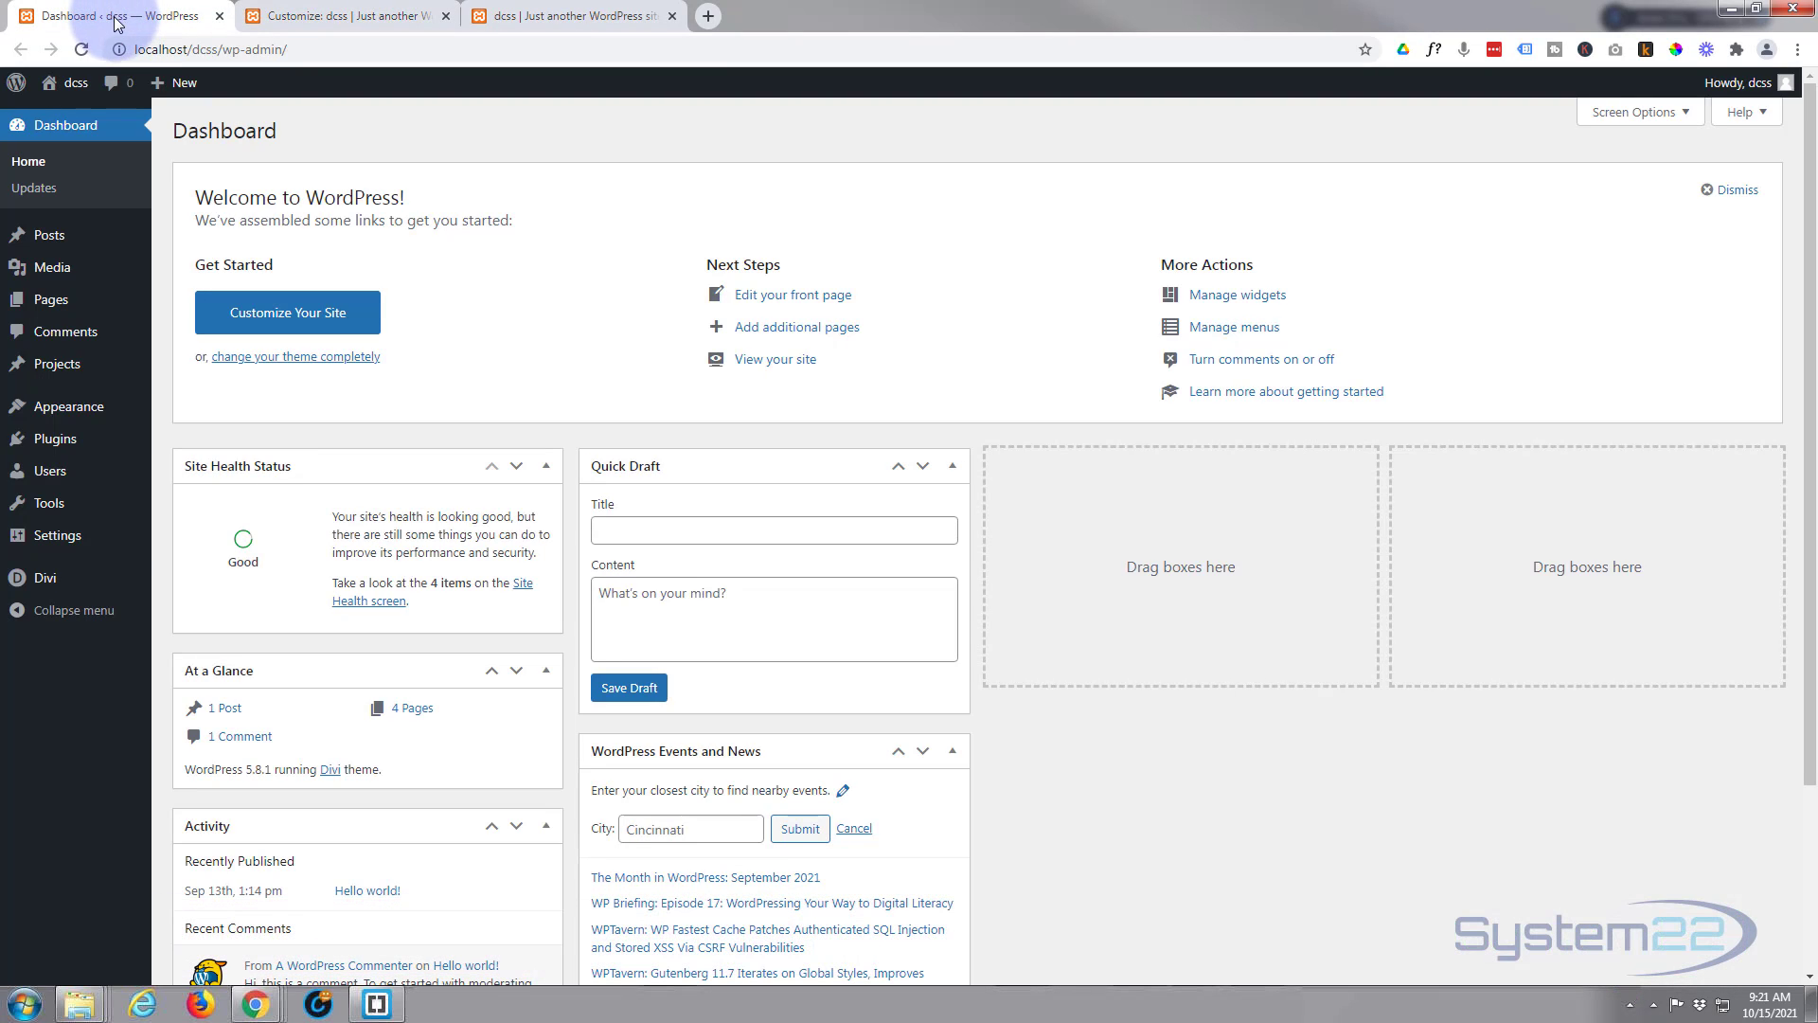
mouse_move(91, 421)
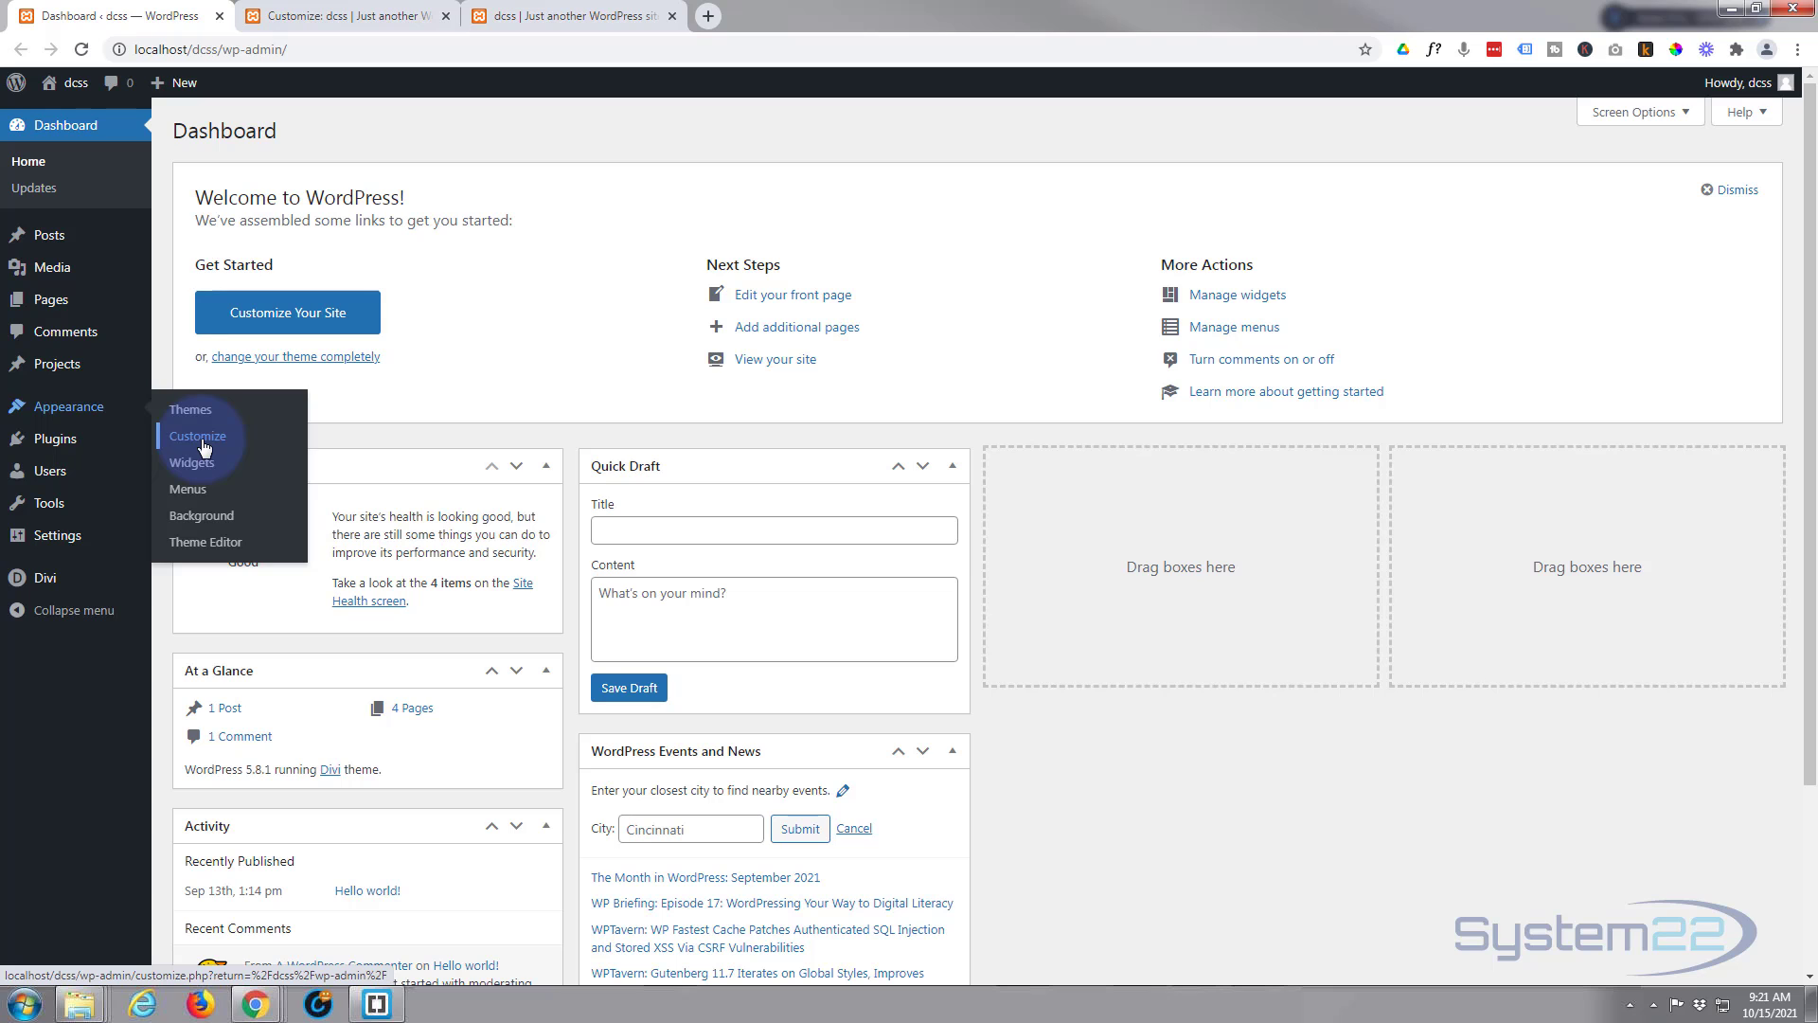
click(276, 20)
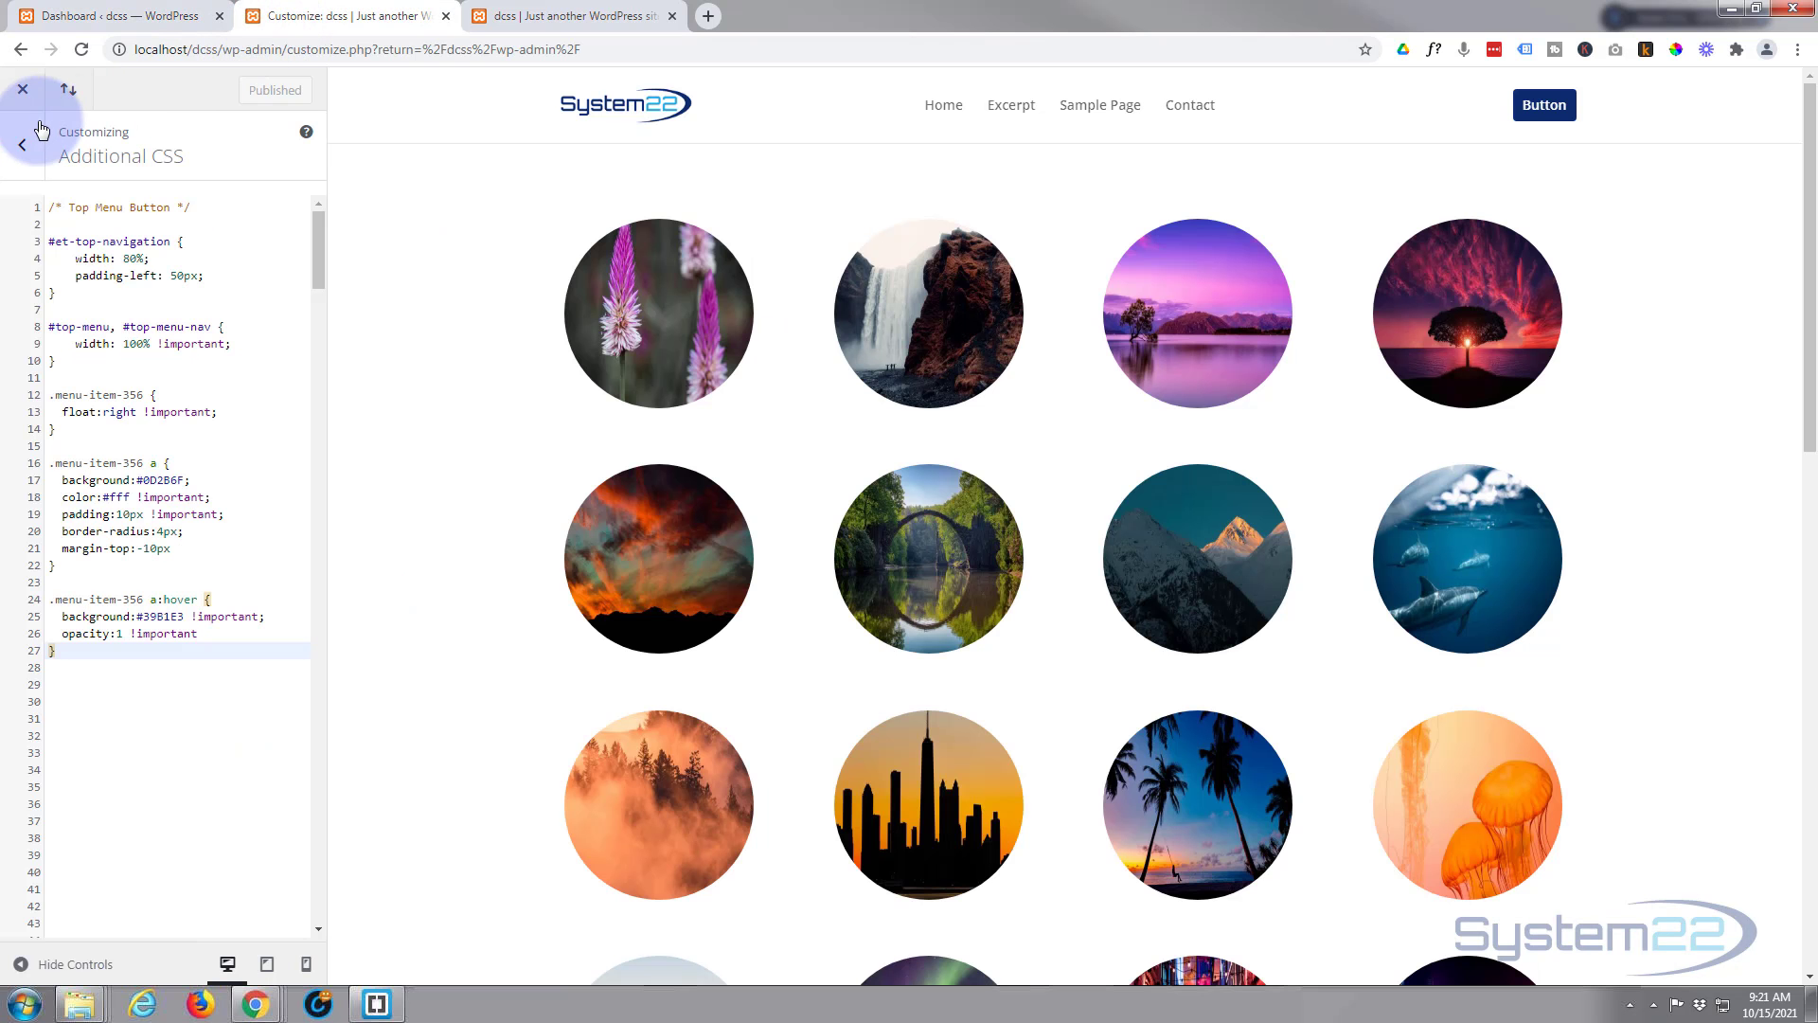
click(29, 142)
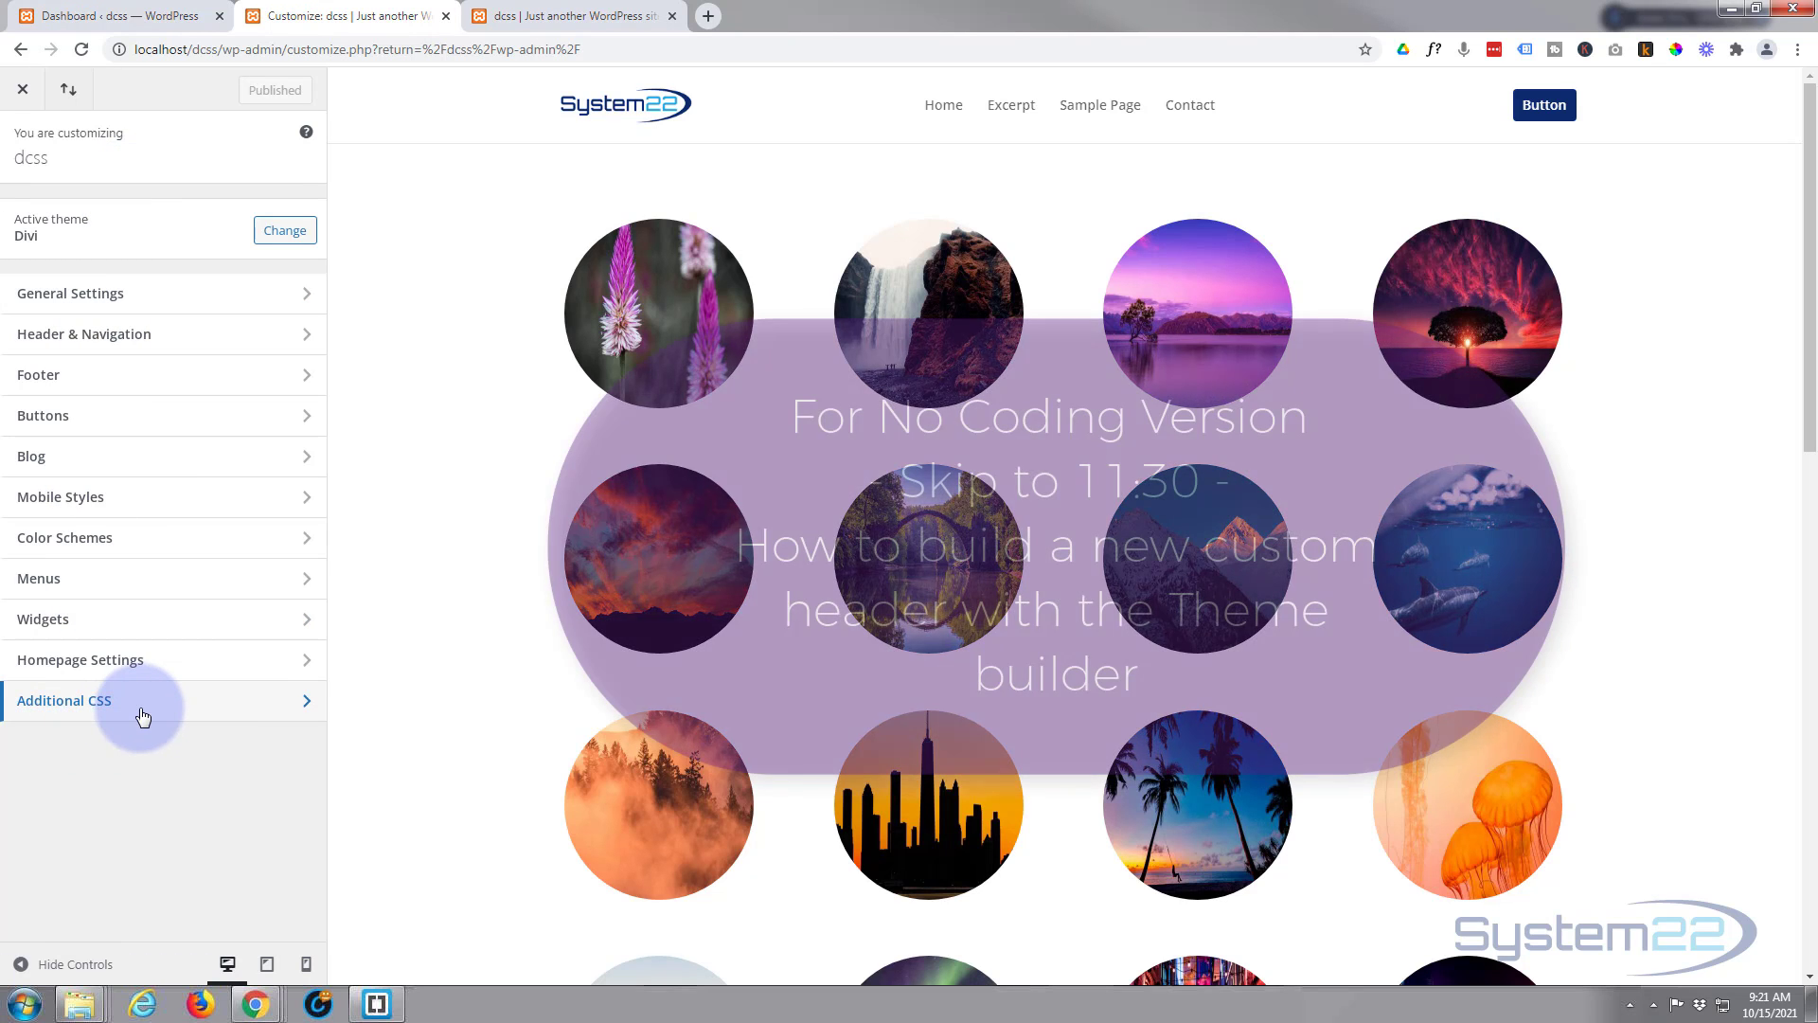
click(143, 706)
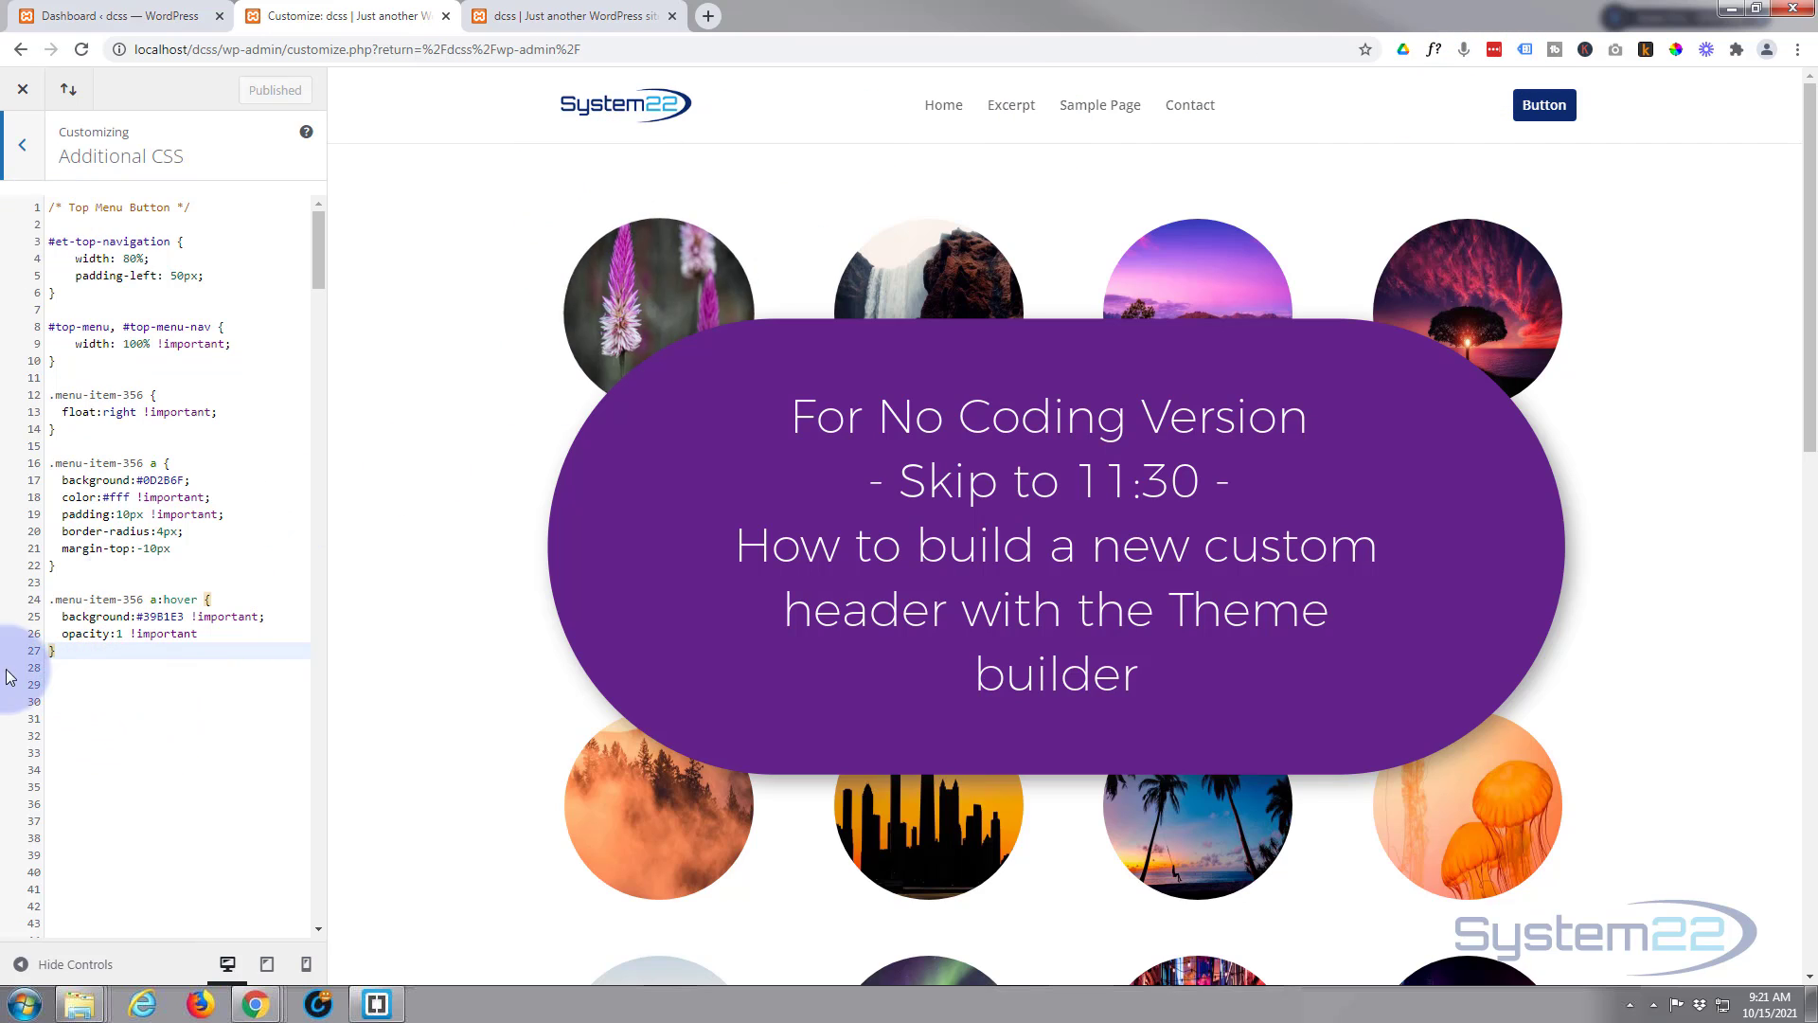
drag(58, 661, 38, 248)
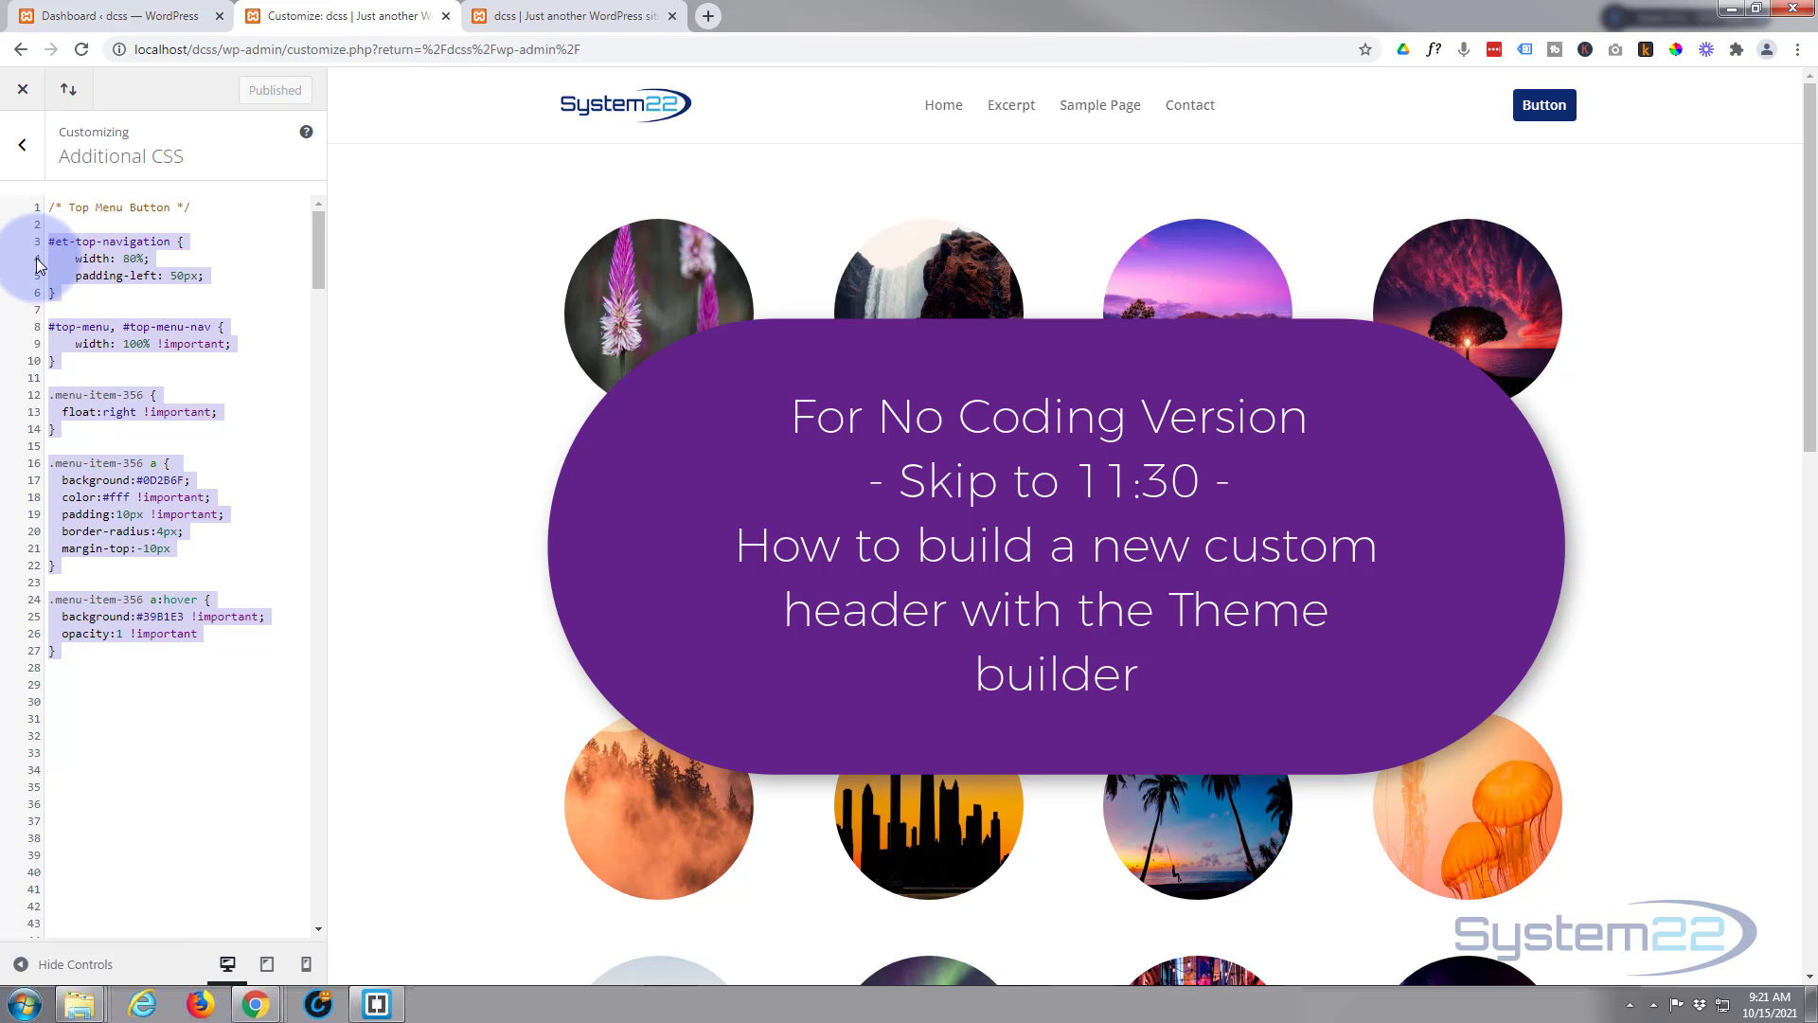
key(BackSpace)
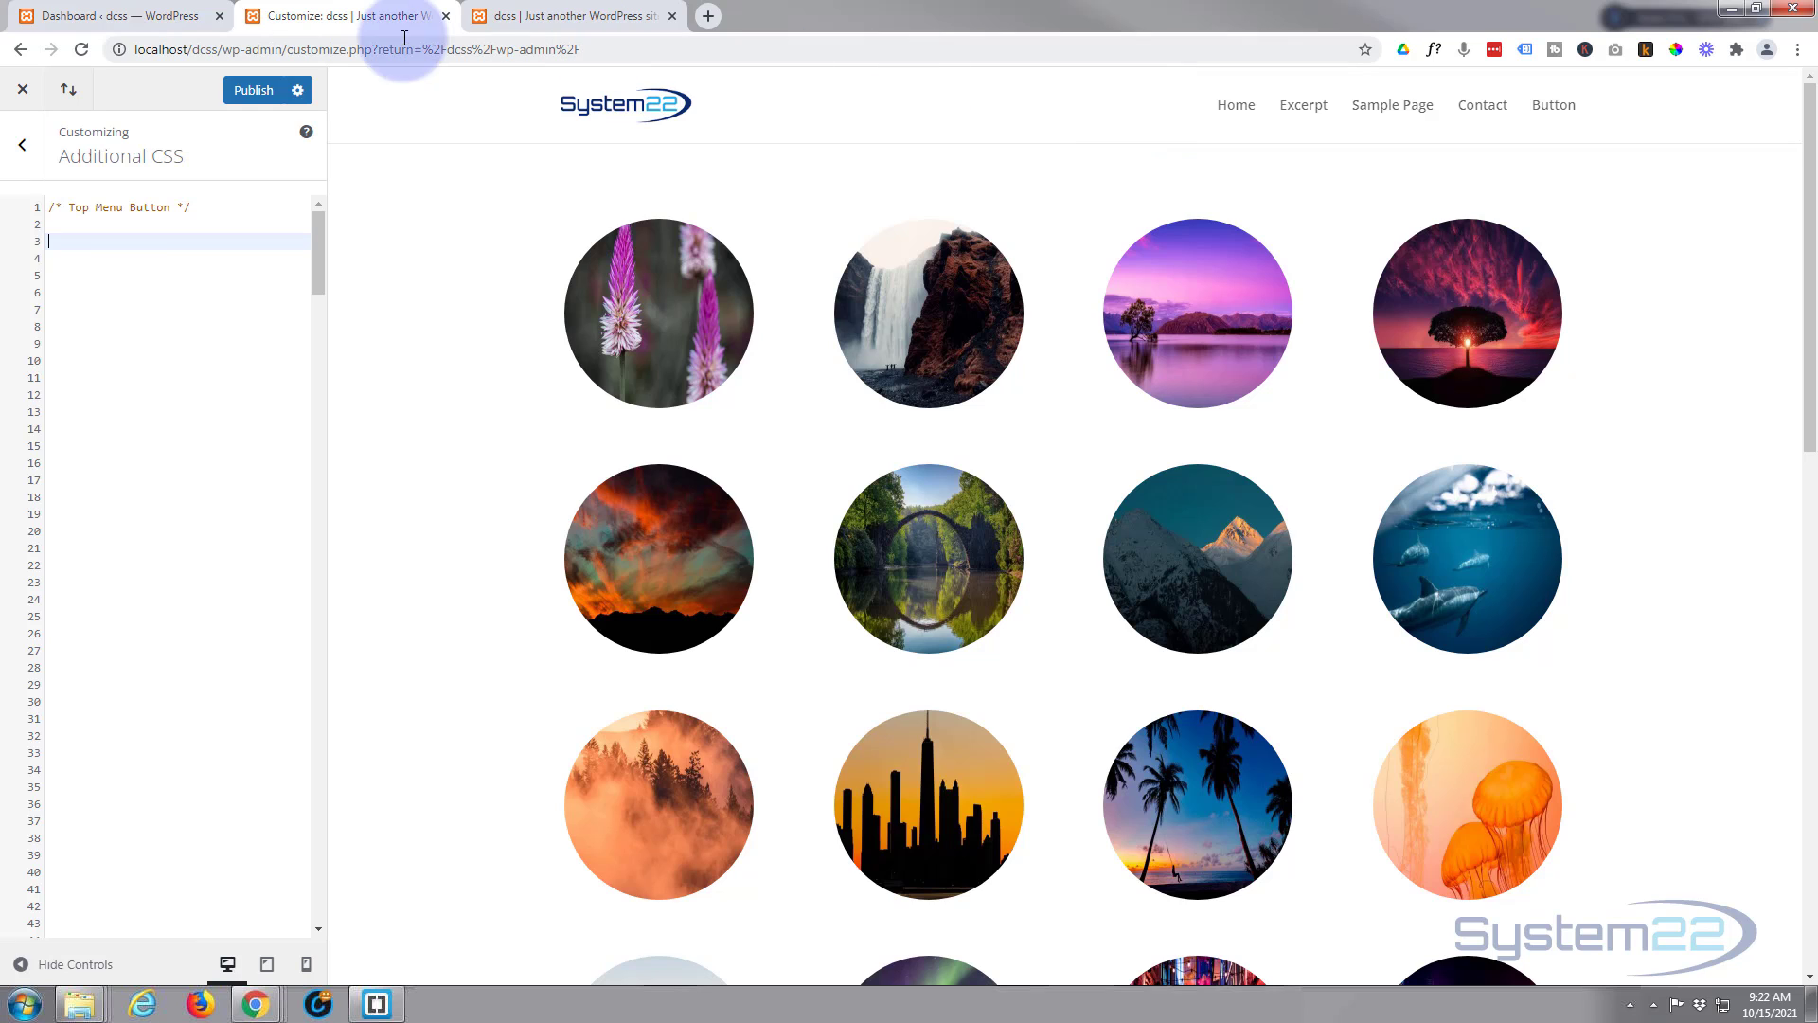
Step: Remove the Button item from the top menu on the WordPress Menus admin page
click(107, 18)
mouse_move(71, 407)
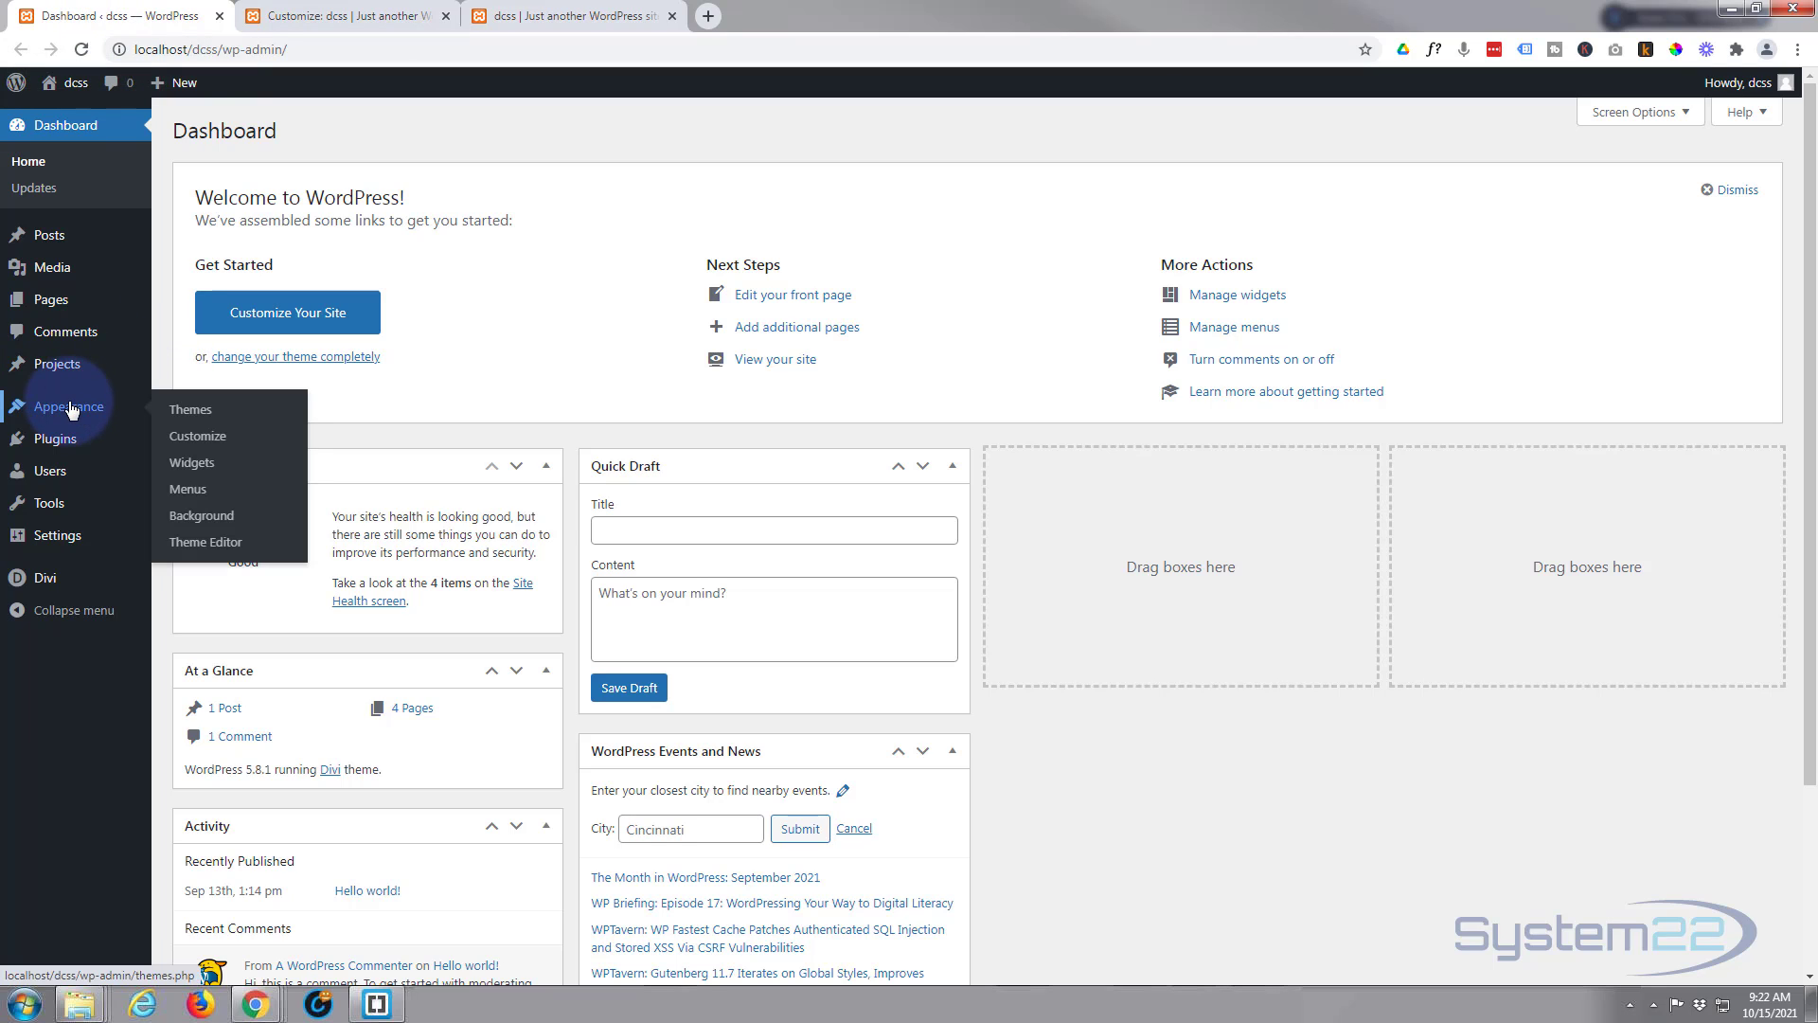
click(190, 492)
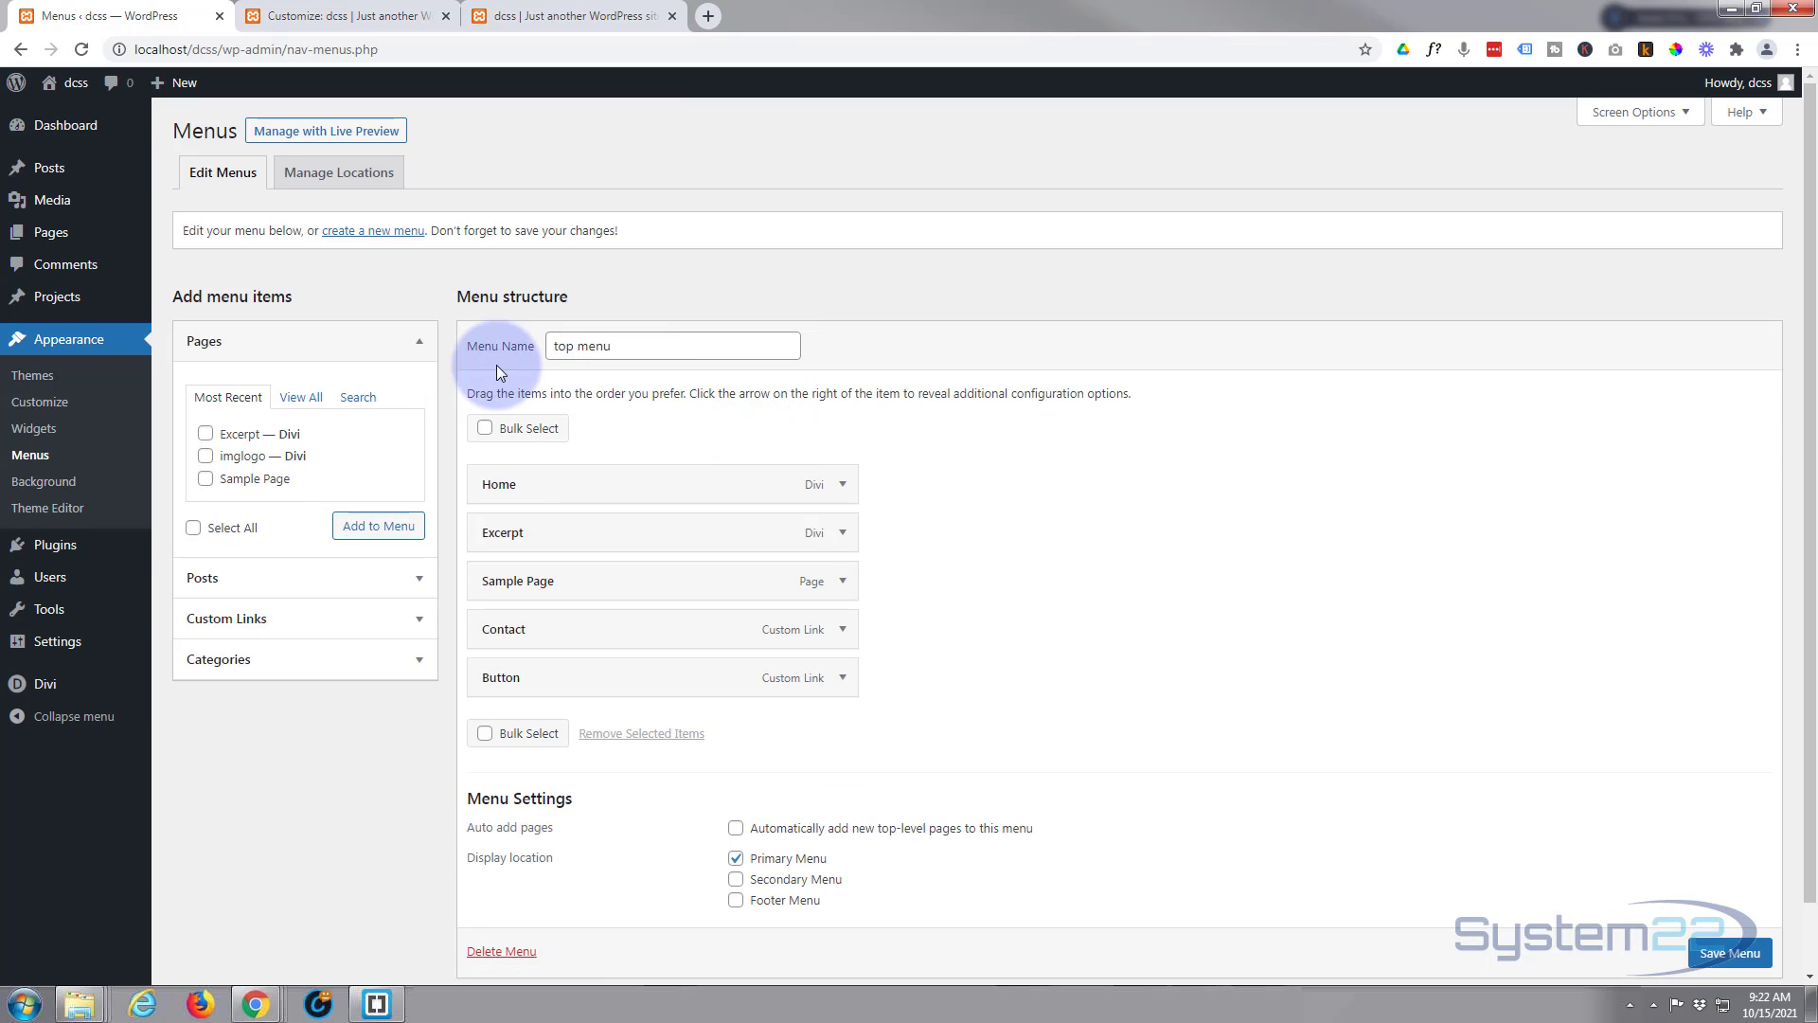
click(840, 678)
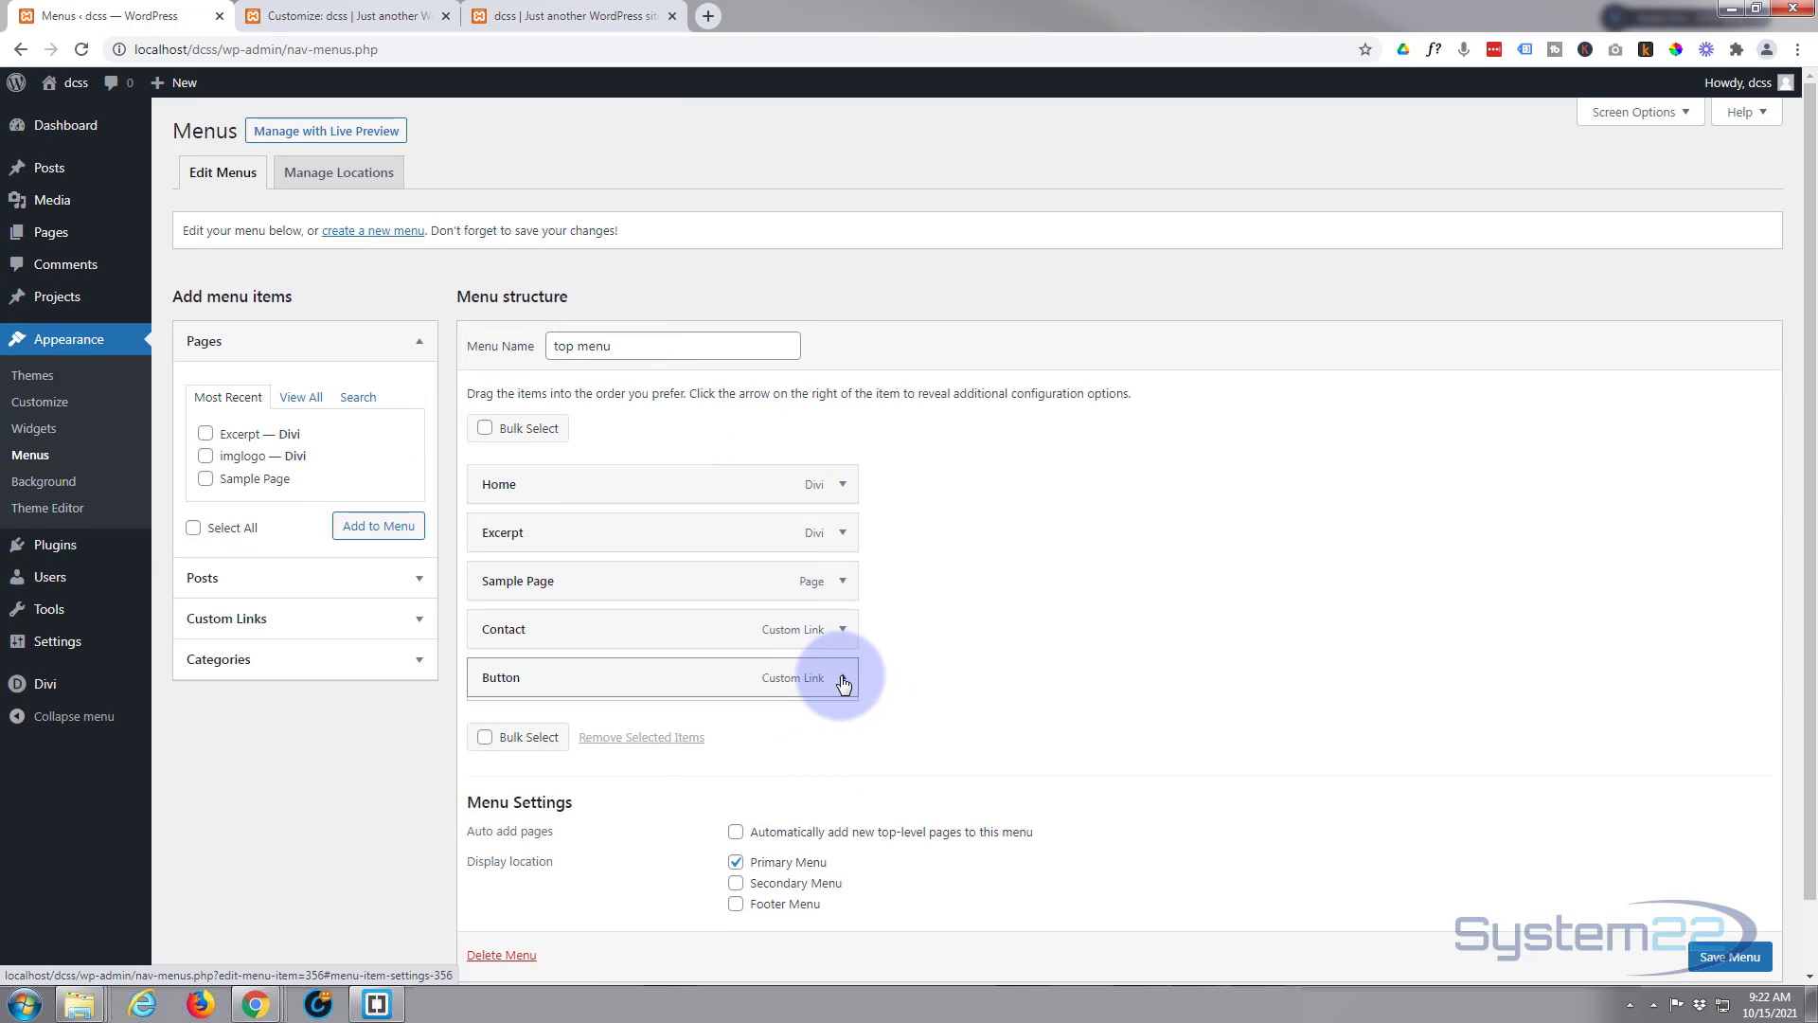
click(485, 862)
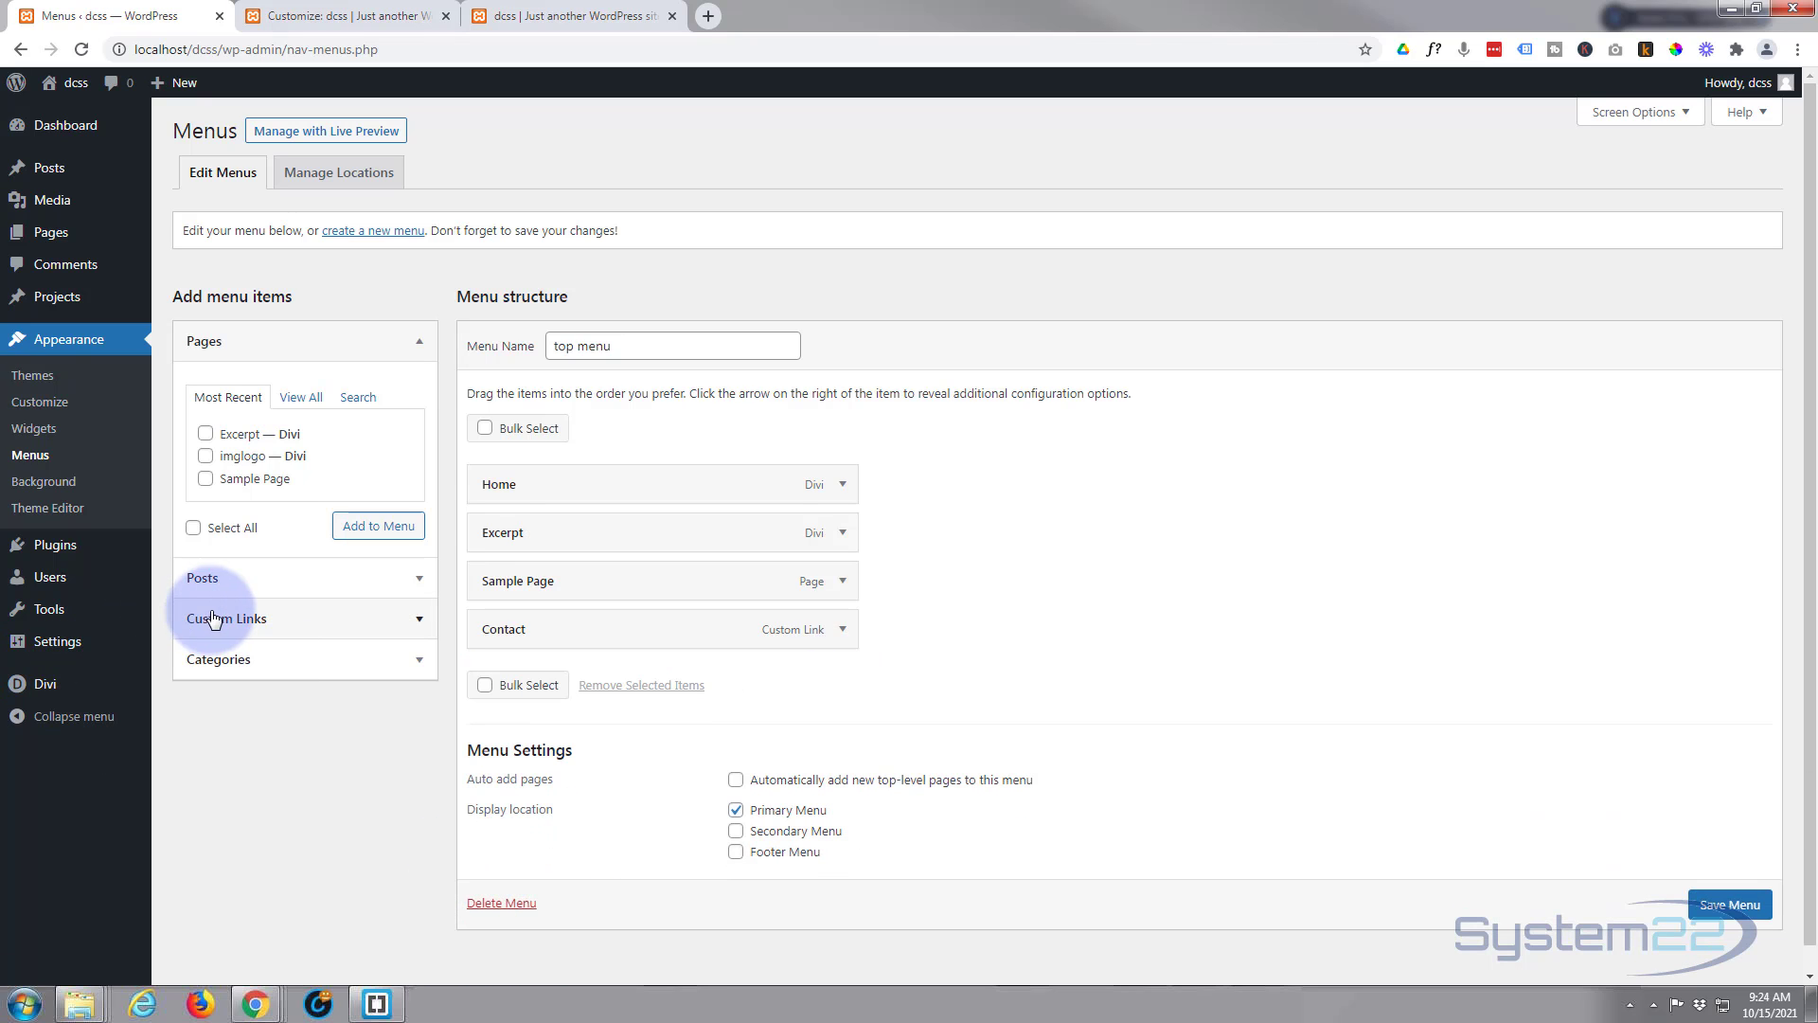
Step: Add a custom link with URL # and link text "Huge Sale!" to the top menu and save the menu
click(378, 620)
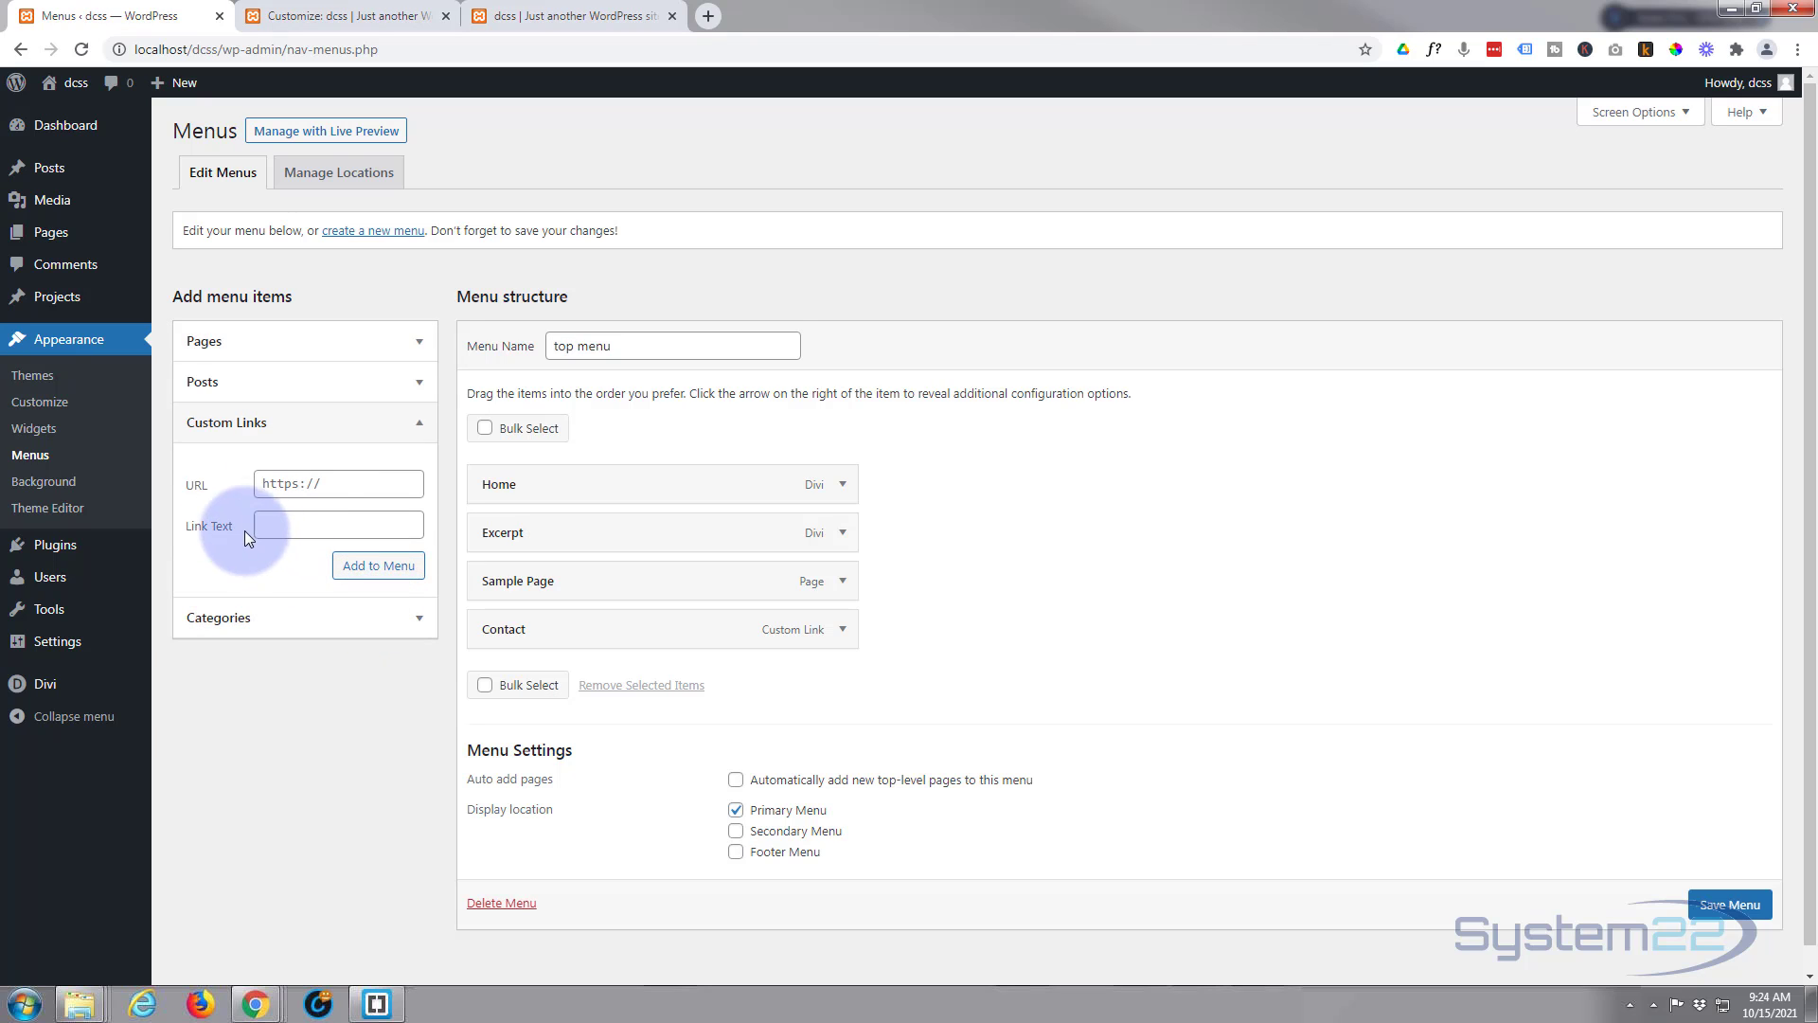
click(273, 485)
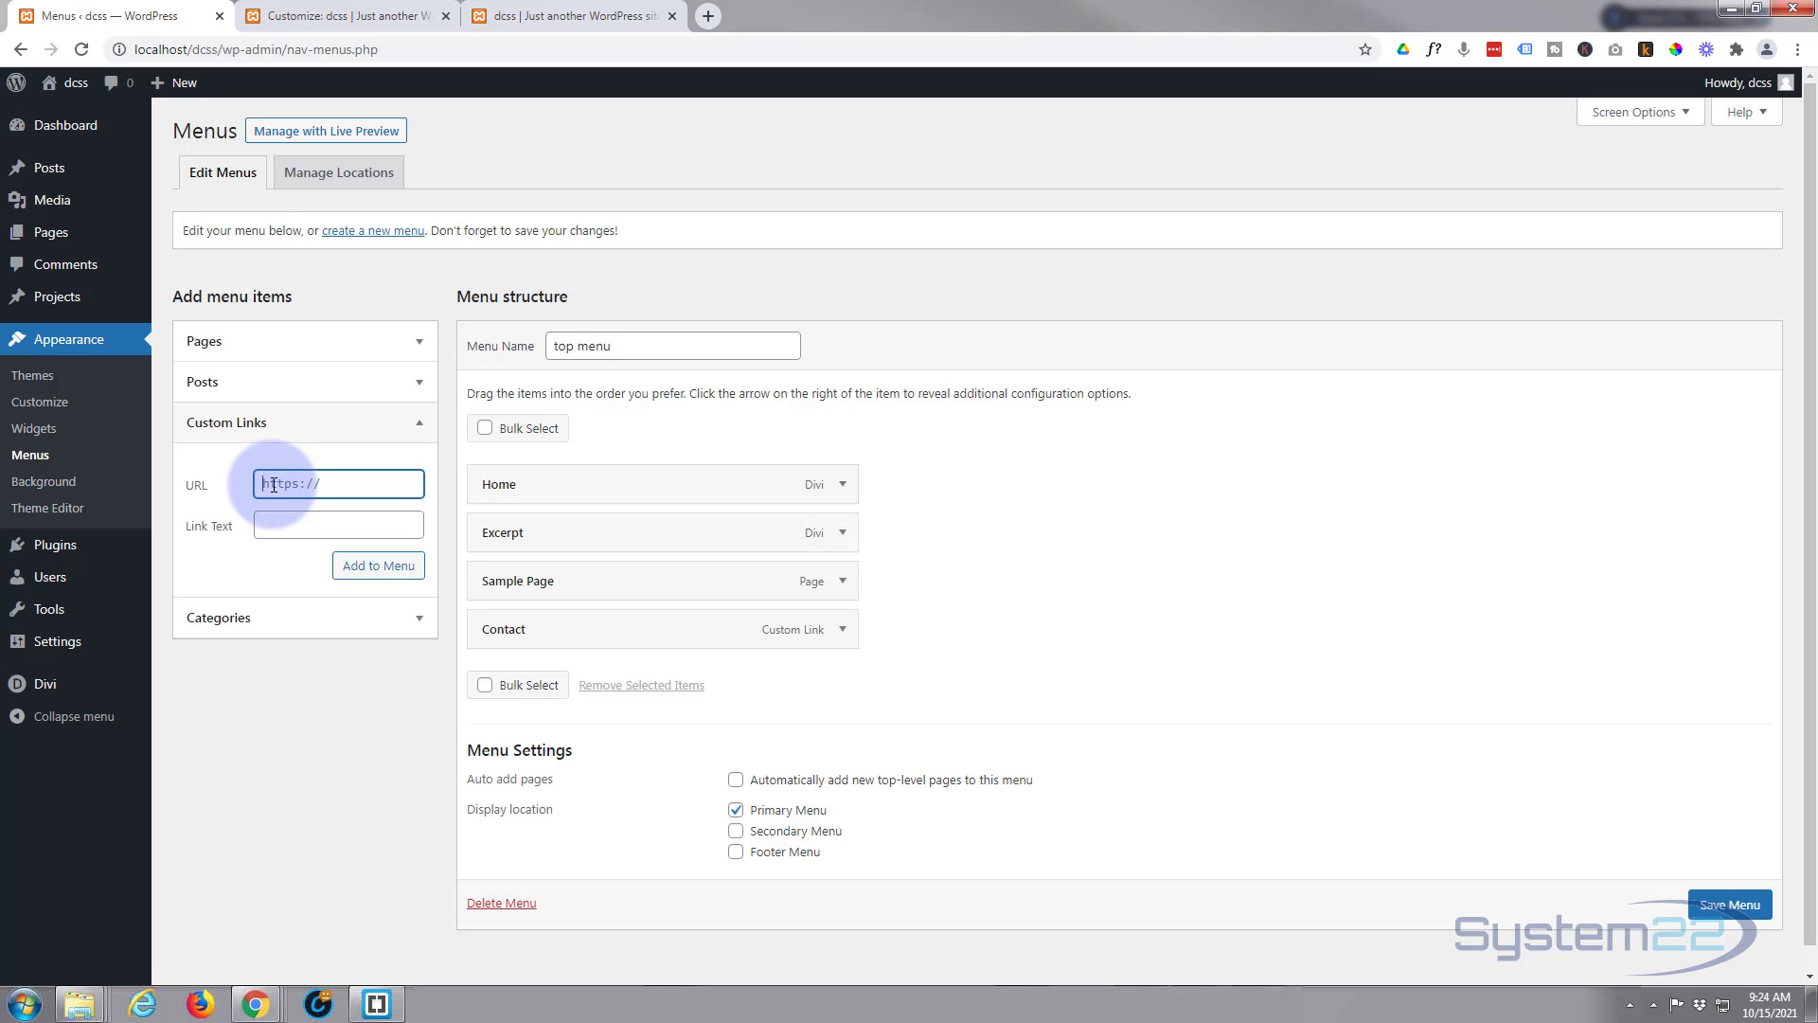
text(#)
click(275, 526)
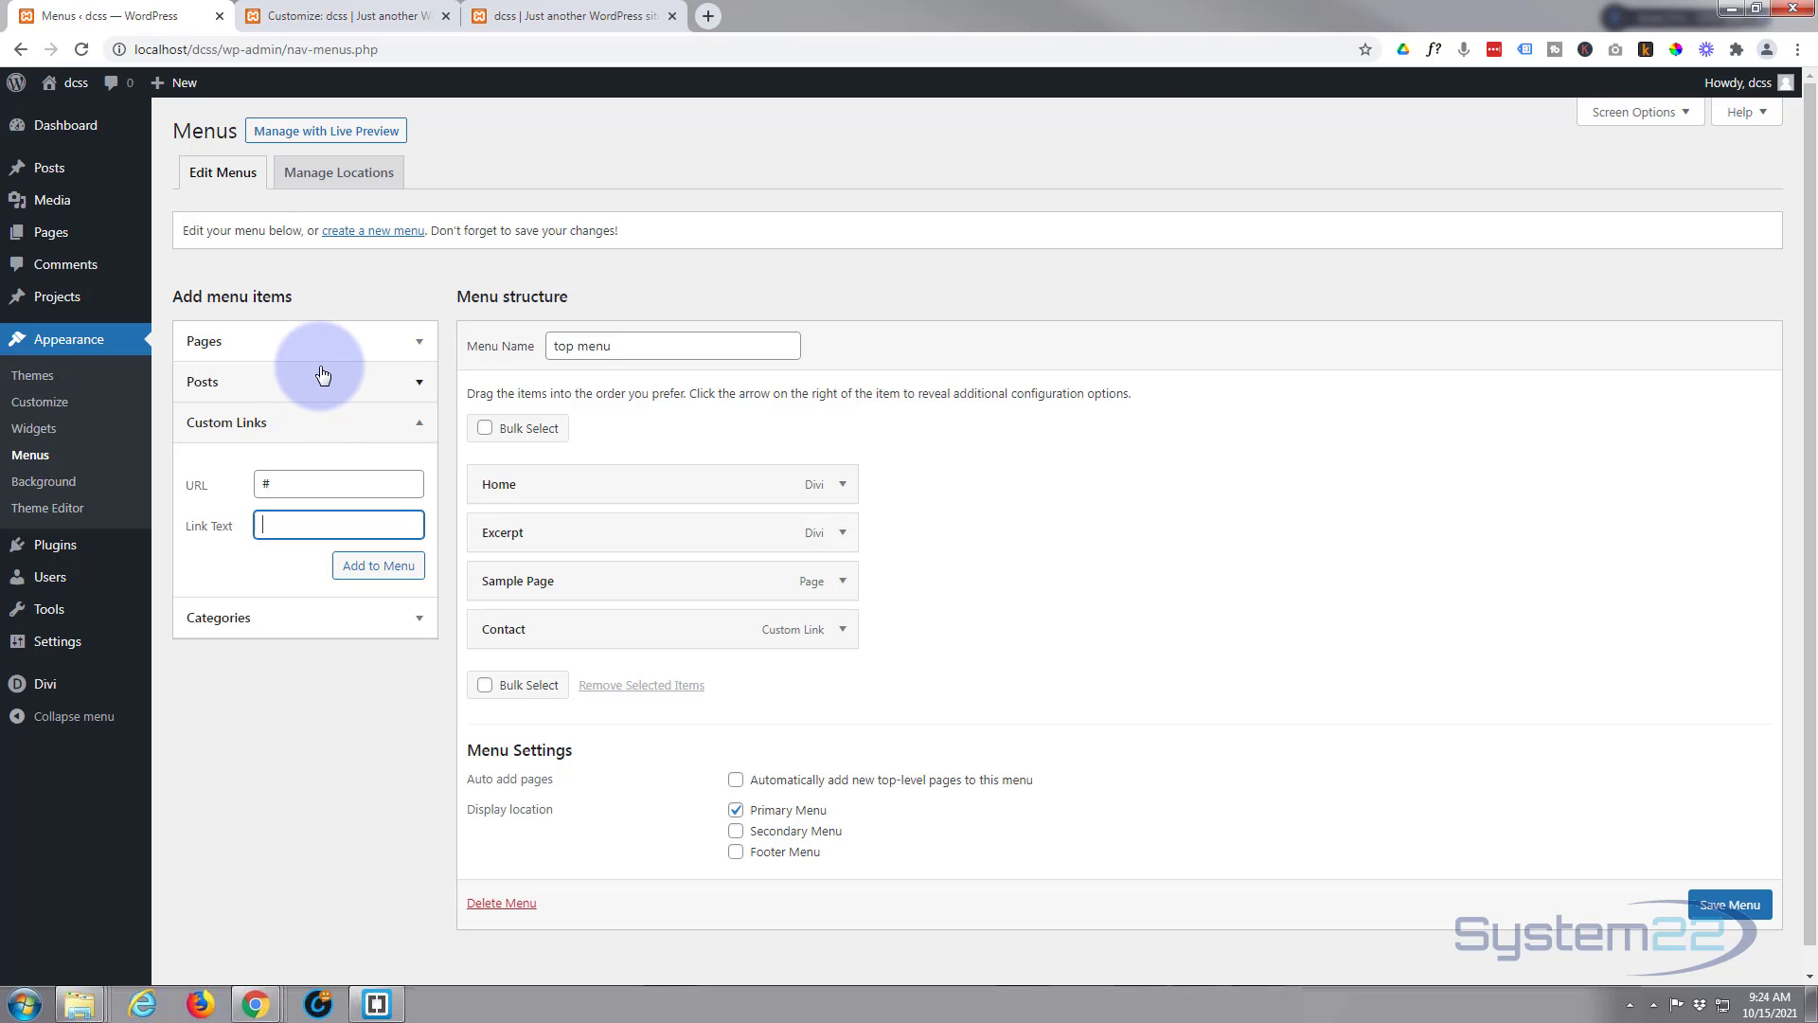
text(Button 2)
key(BackSpace)
key(BackSpace)
key(BackSpace)
key(BackSpace)
key(BackSpace)
key(BackSpace)
key(BackSpace)
text(Hugr)
key(BackSpace)
text(e Sale)
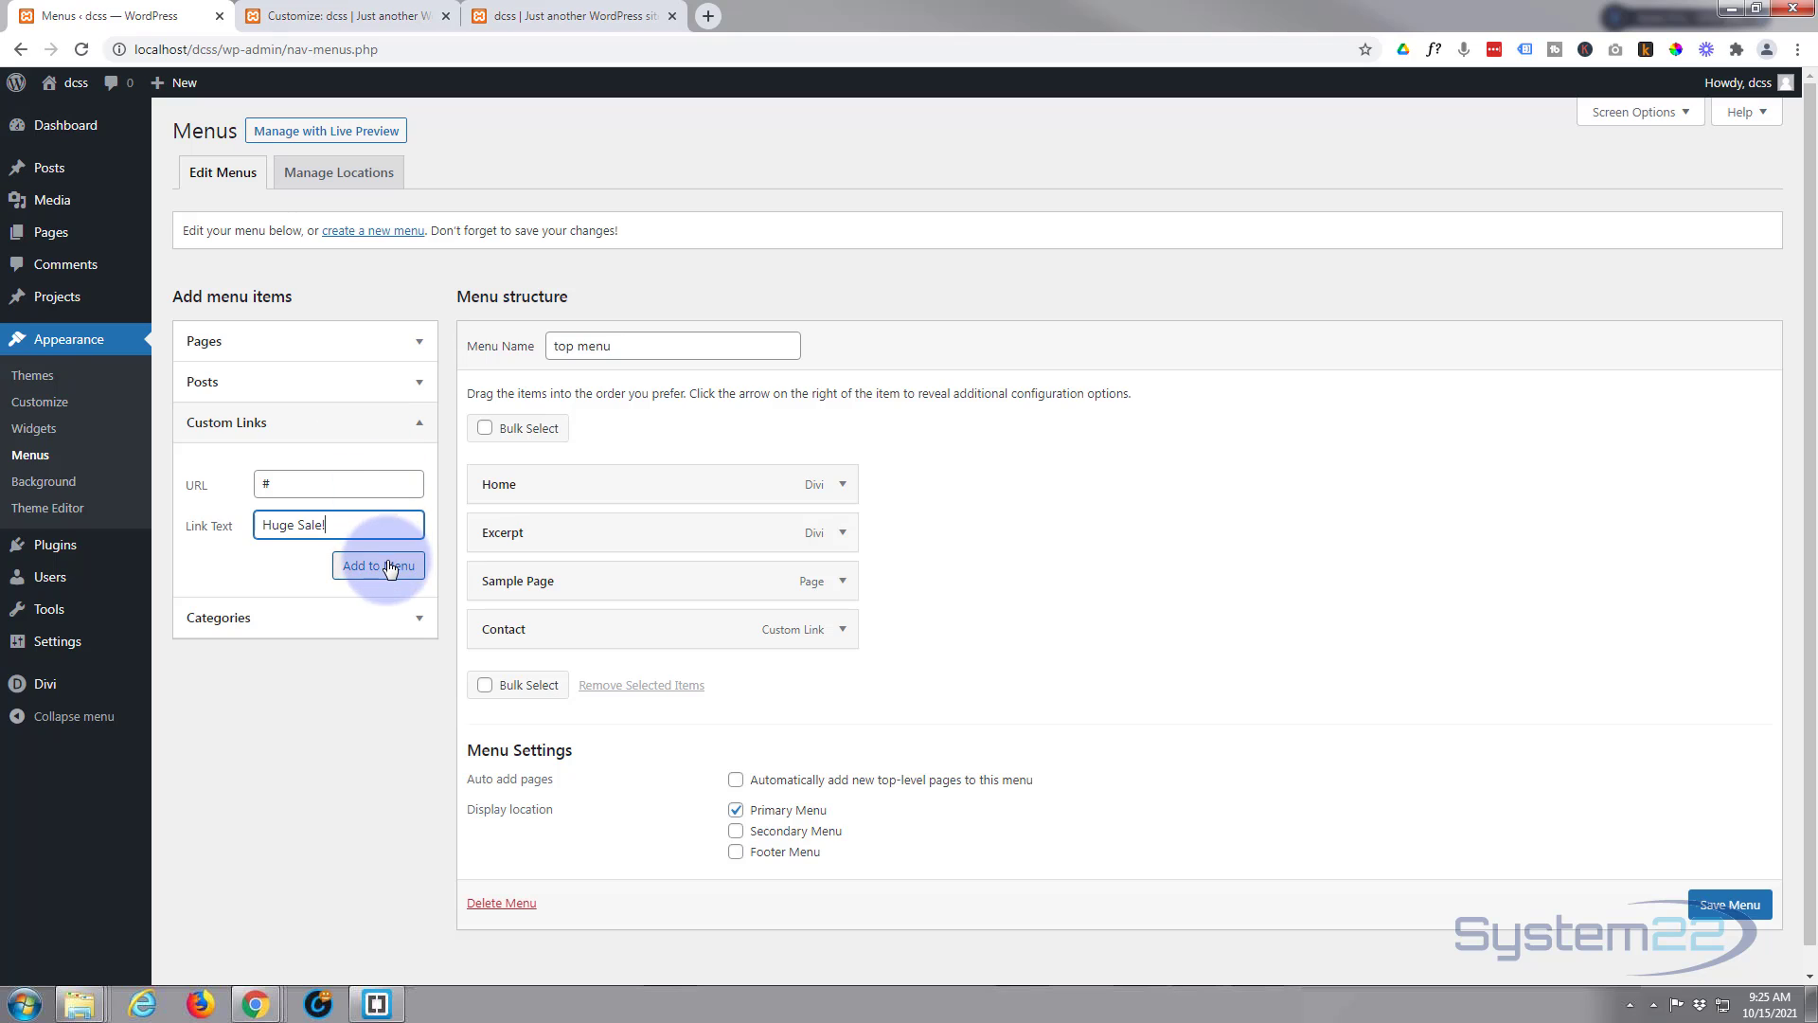
text(!)
click(390, 566)
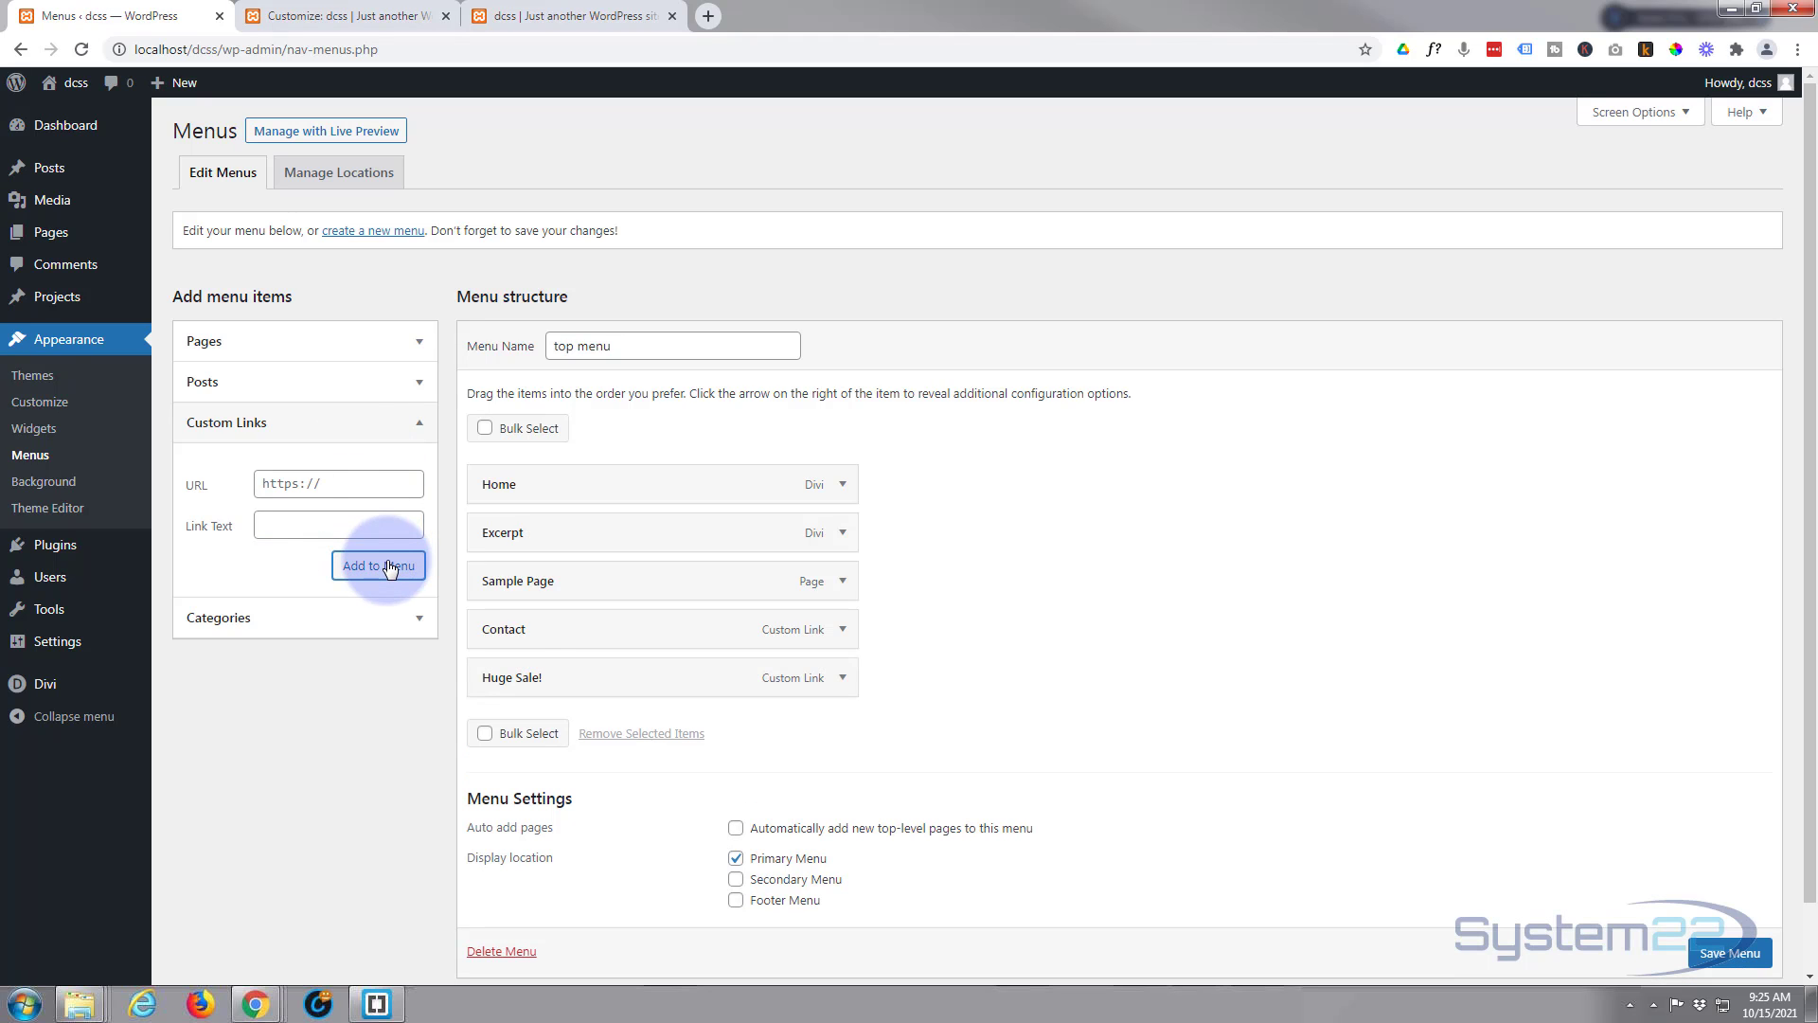
click(1705, 953)
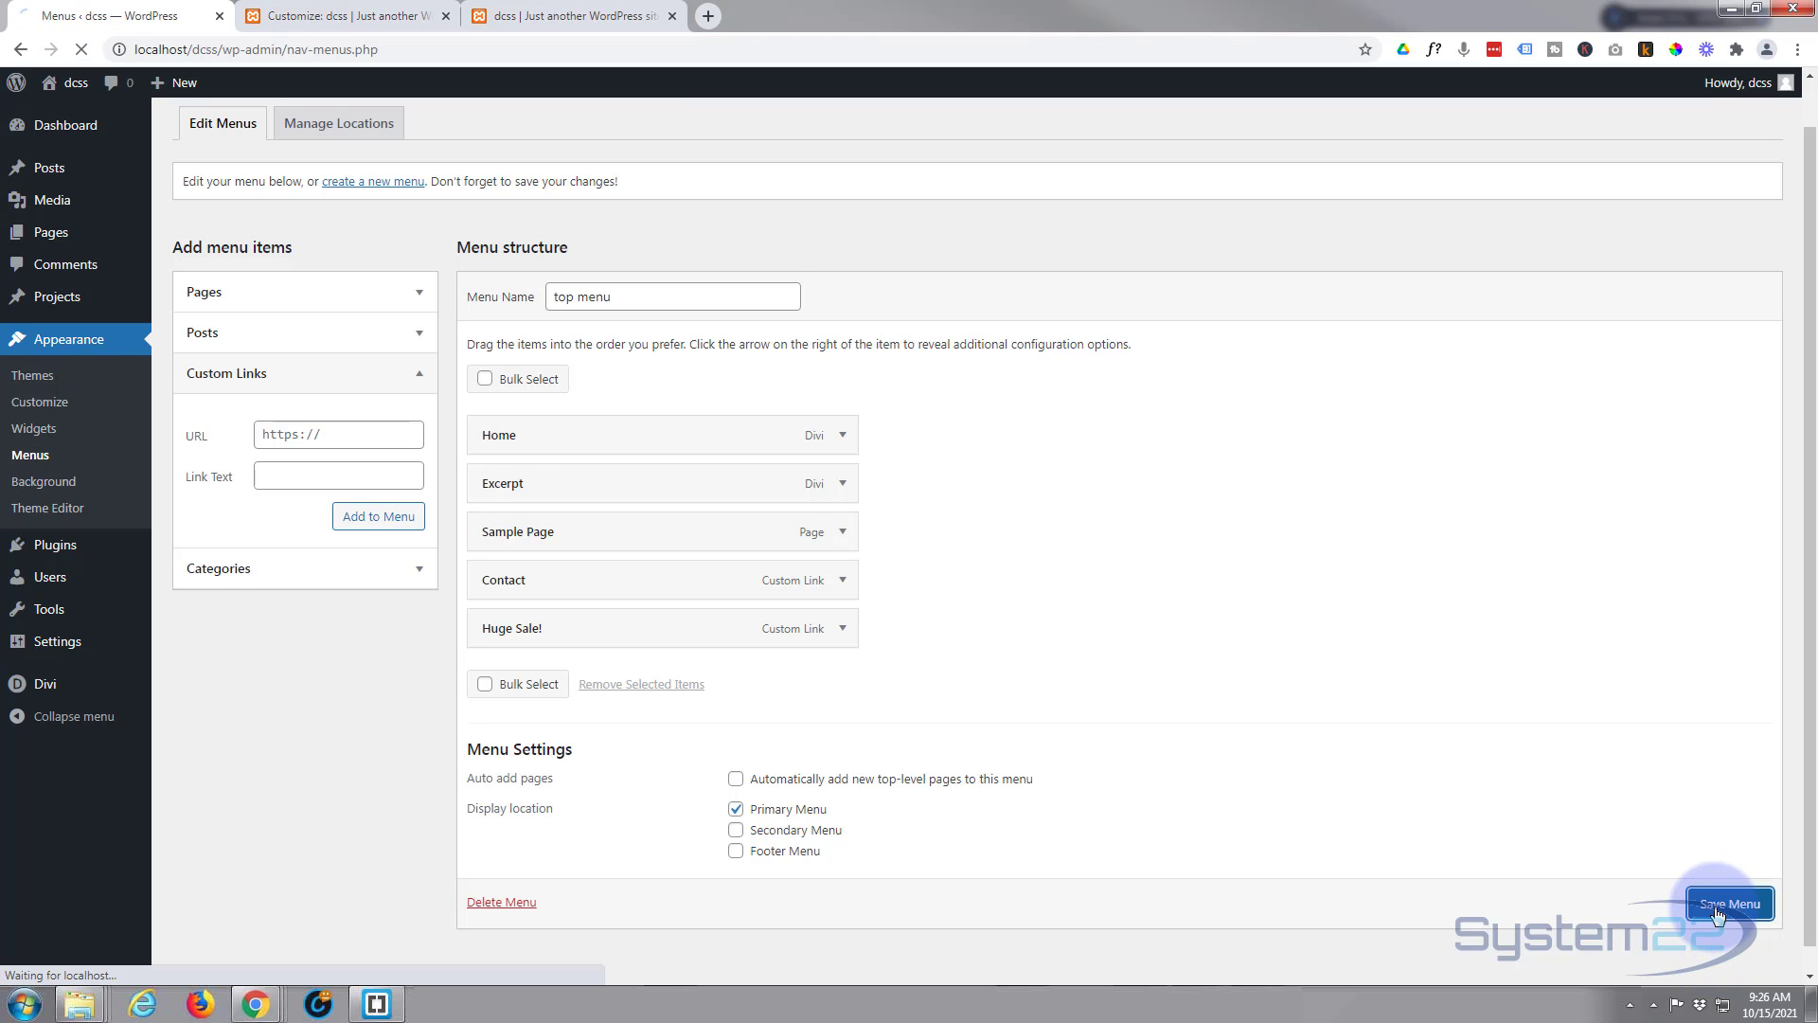
Step: Reload the theme customizer page and reopen its Additional CSS editor
click(323, 13)
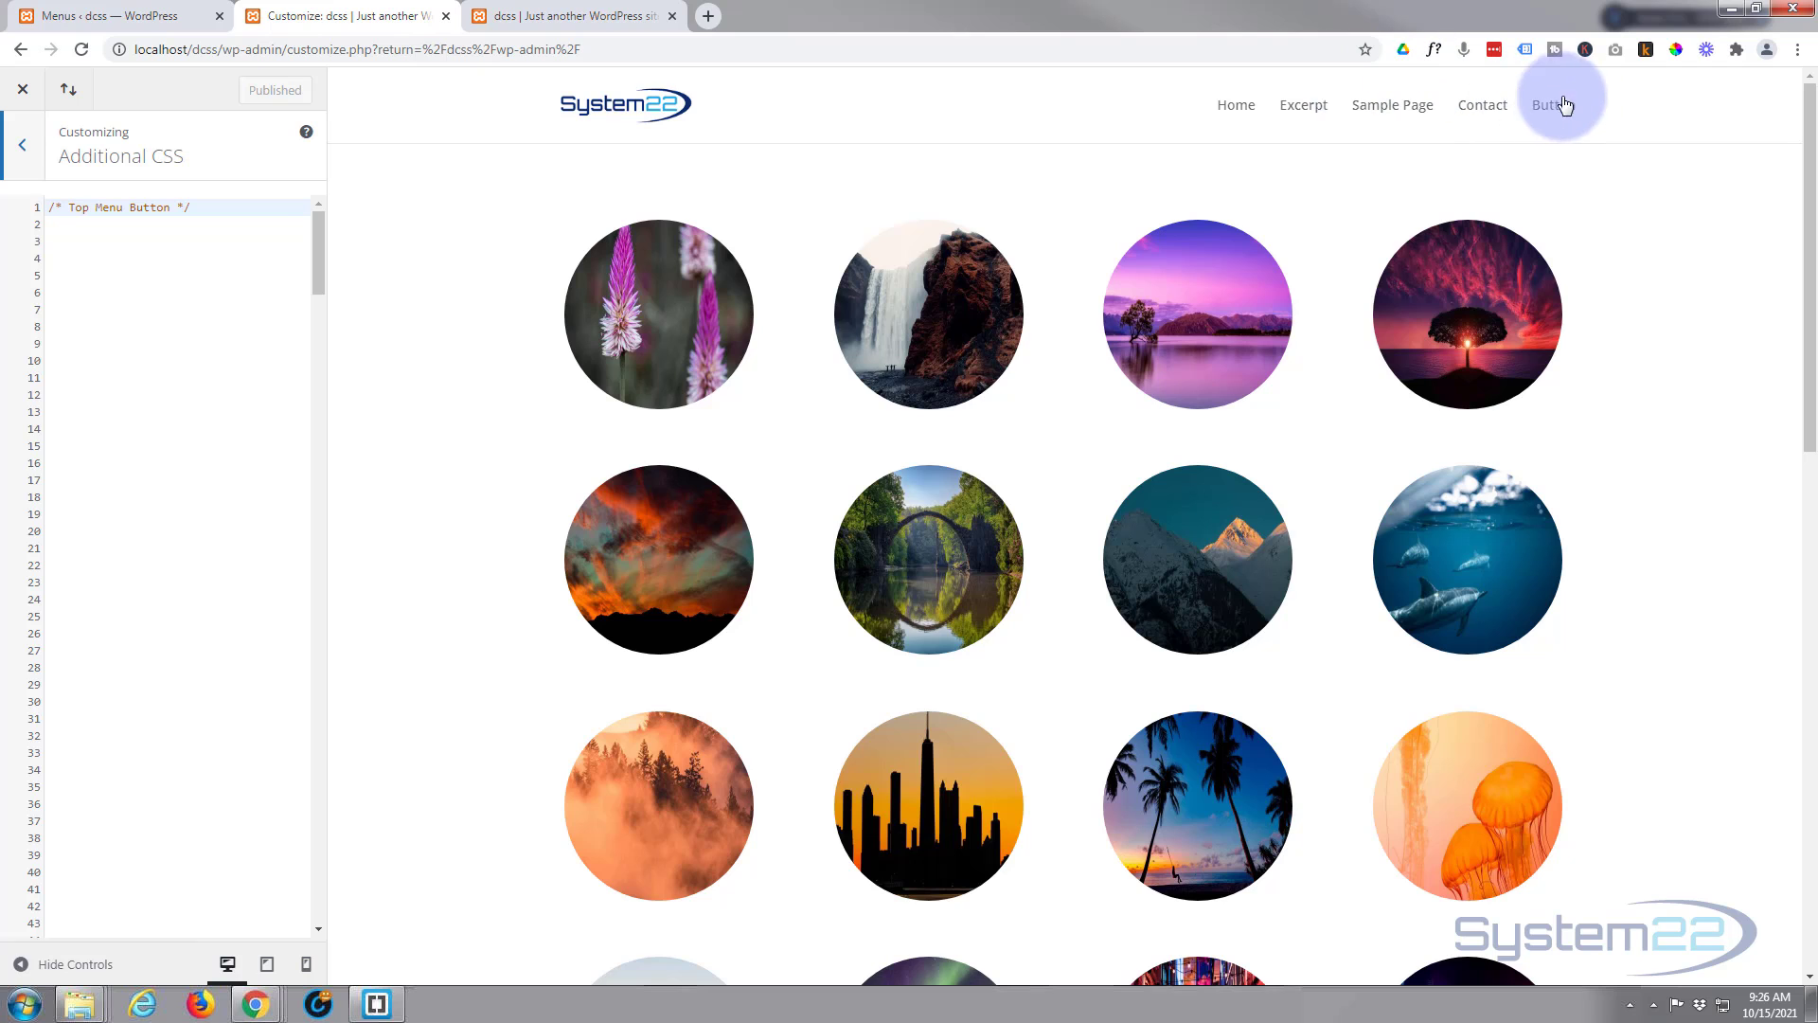
click(82, 49)
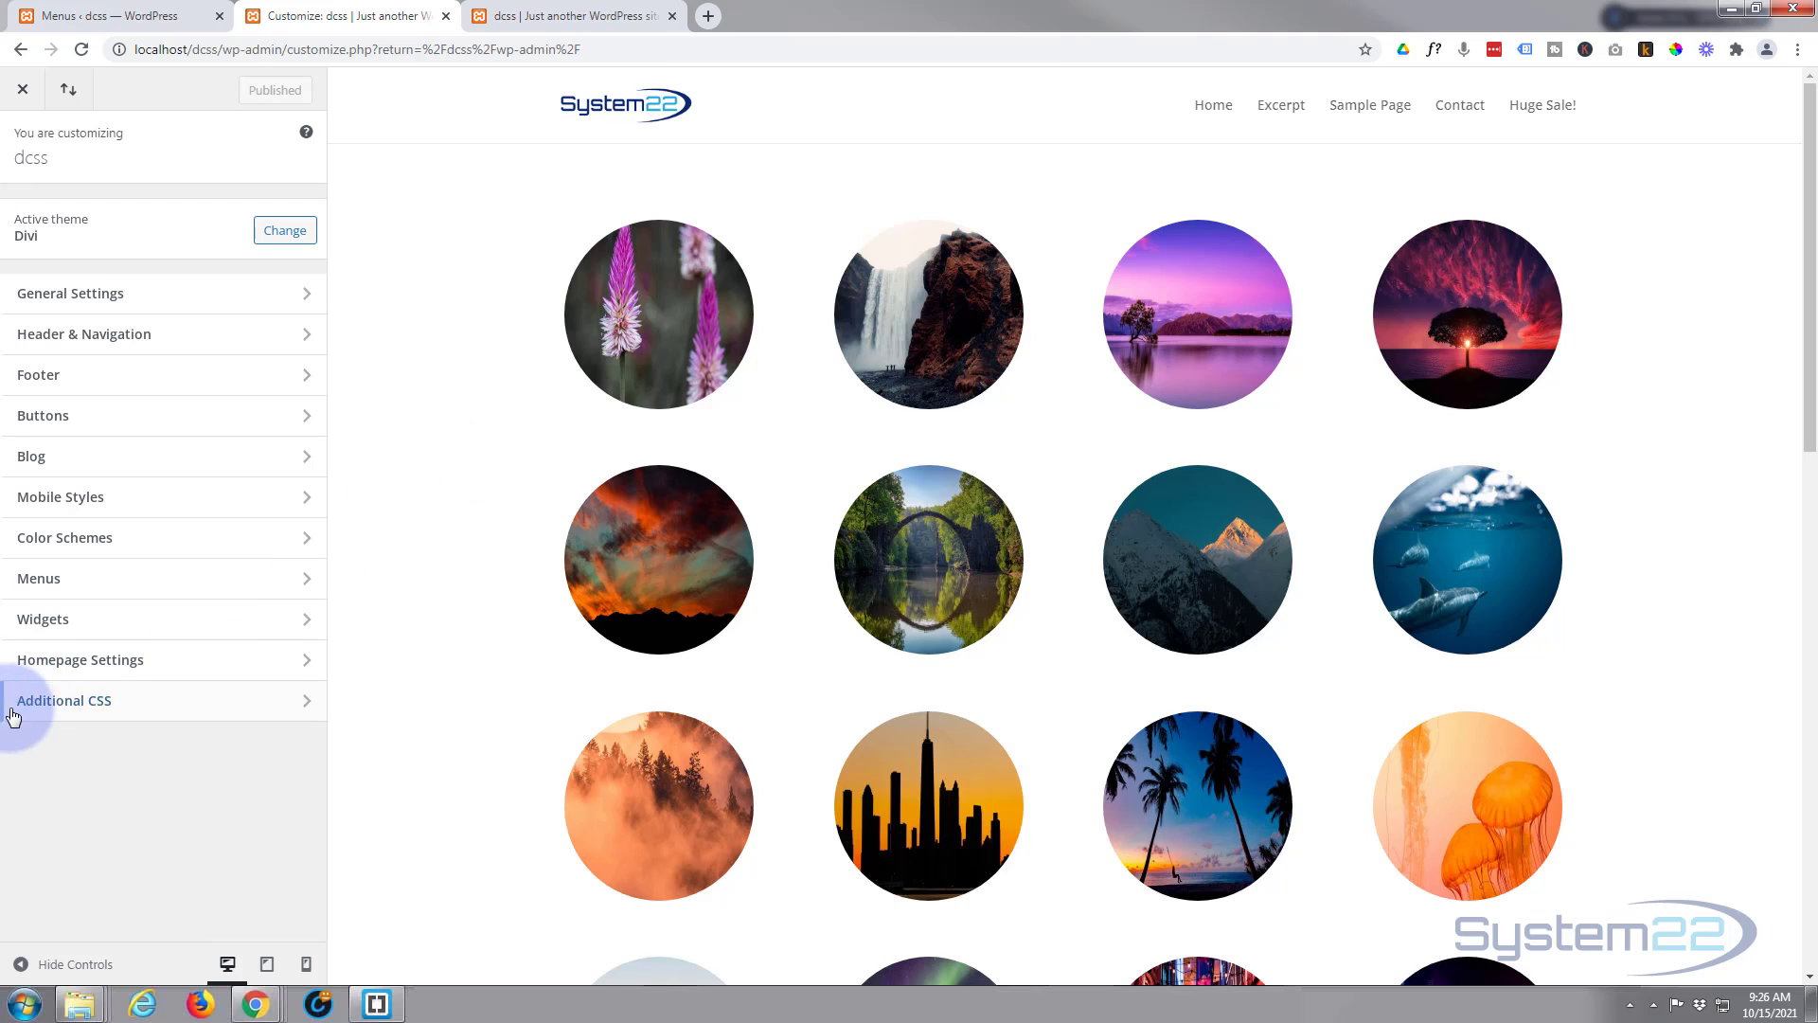
click(149, 711)
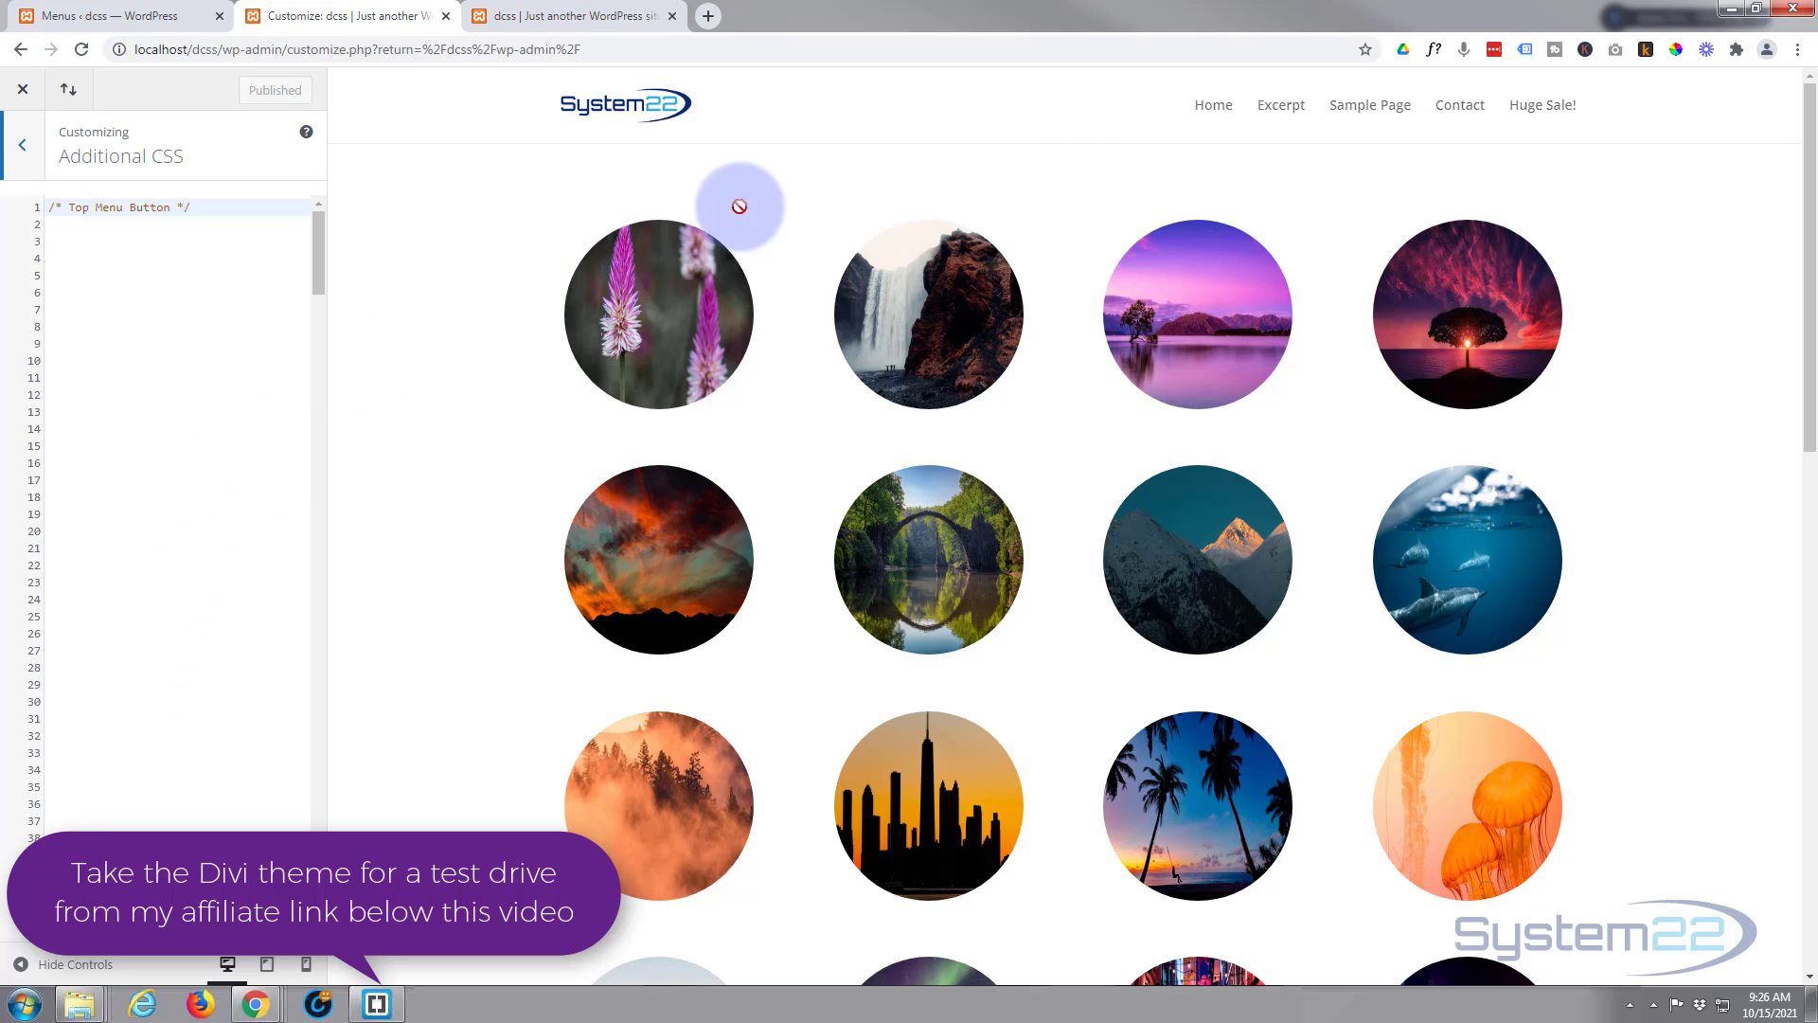
Step: Inspect the Huge Sale! menu link in the preview and copy the class name menu-item-422 from its list item
right_click(1537, 105)
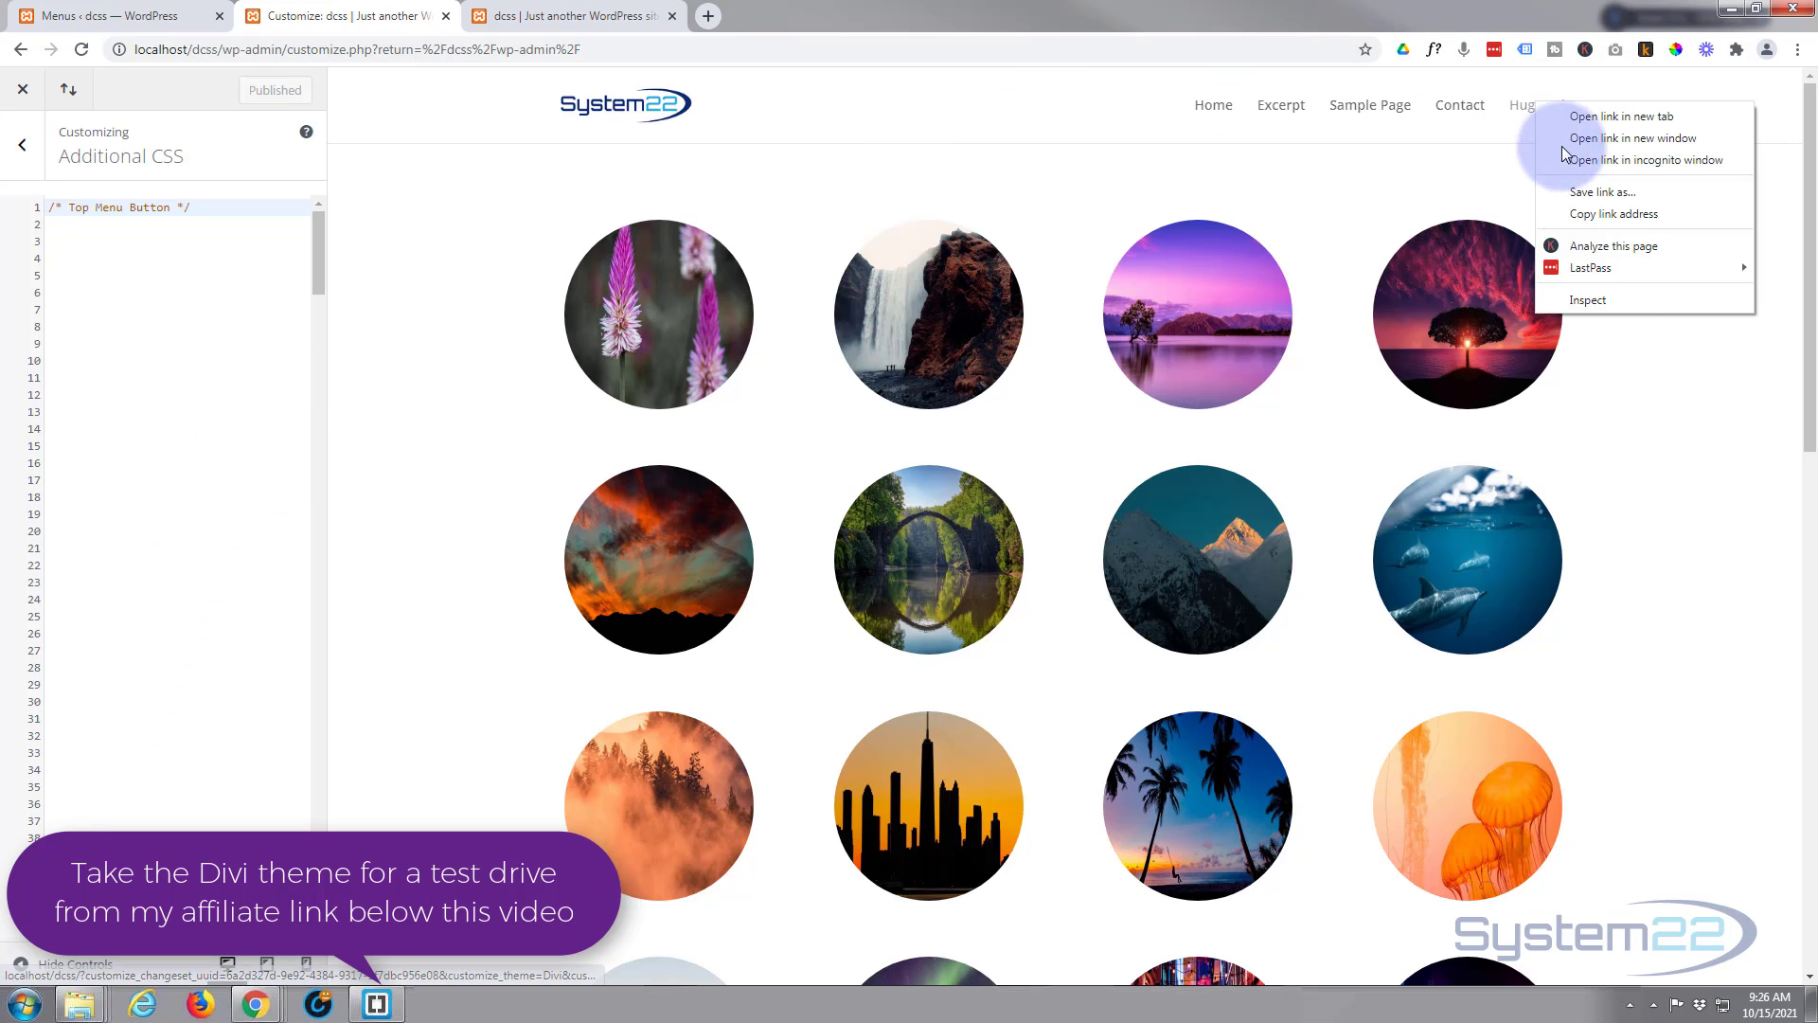
click(1616, 298)
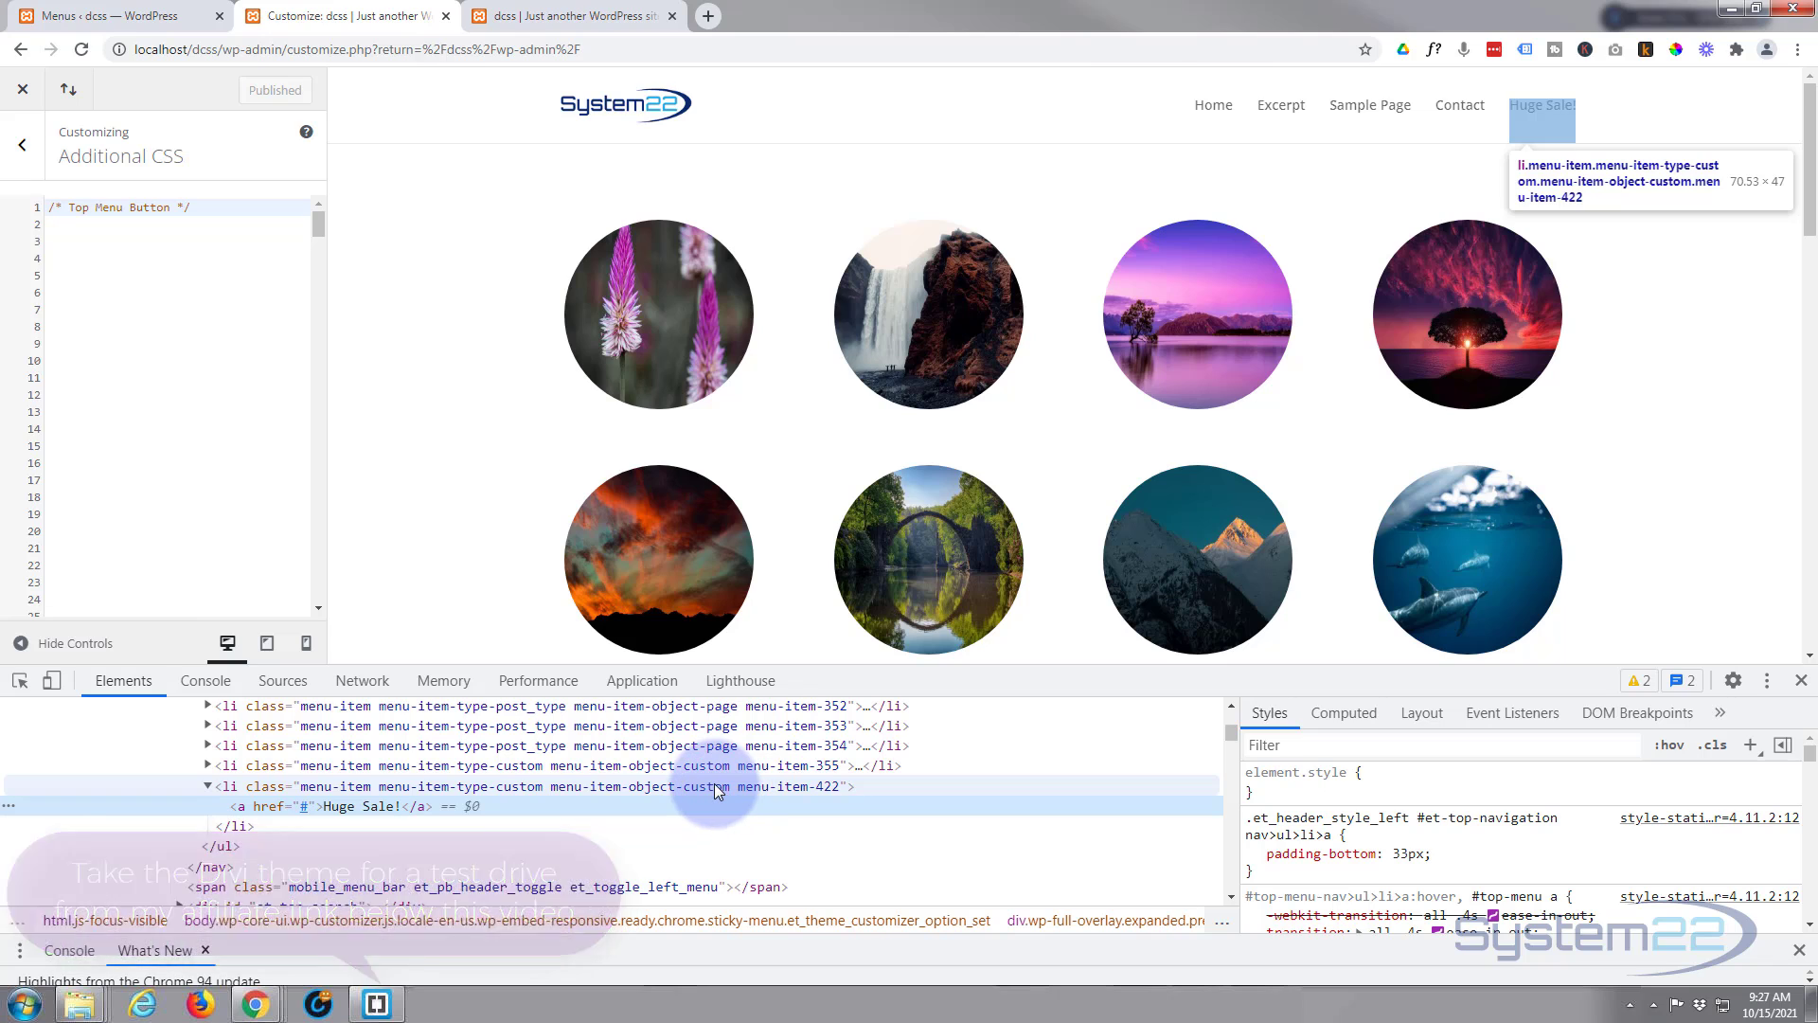
double_click(791, 782)
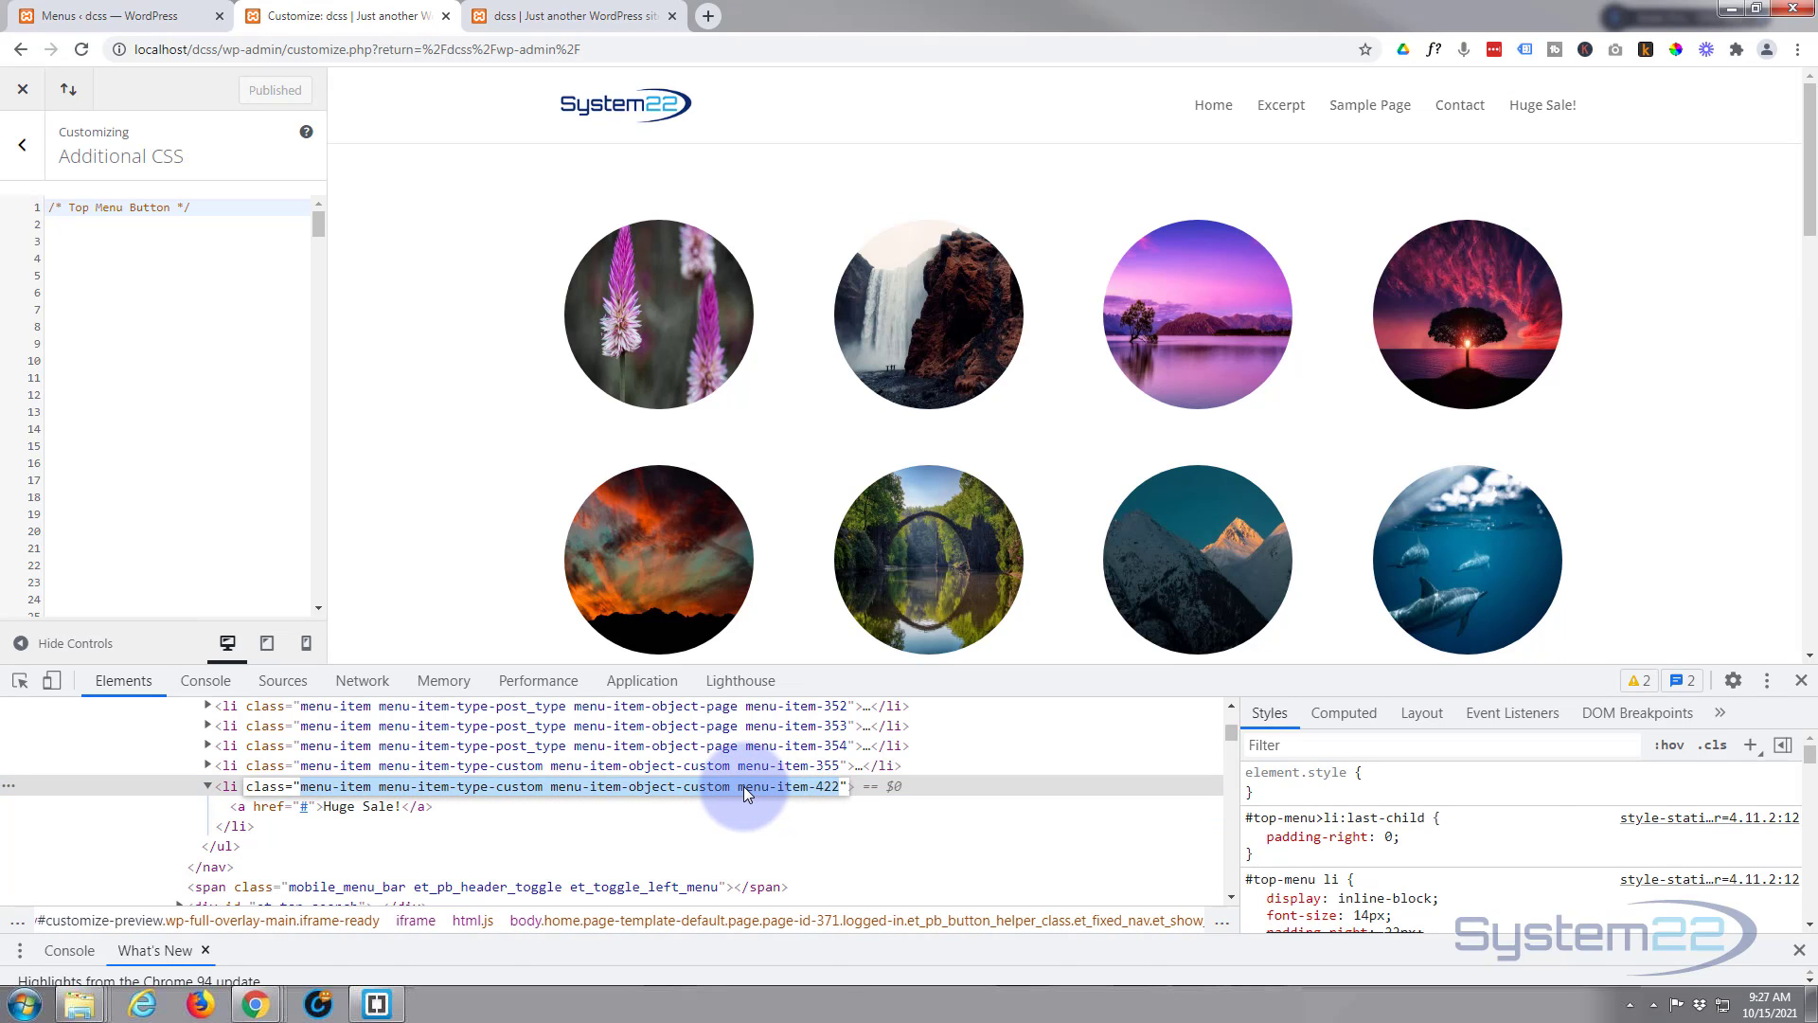
drag(741, 785, 837, 788)
key(ctrl+c)
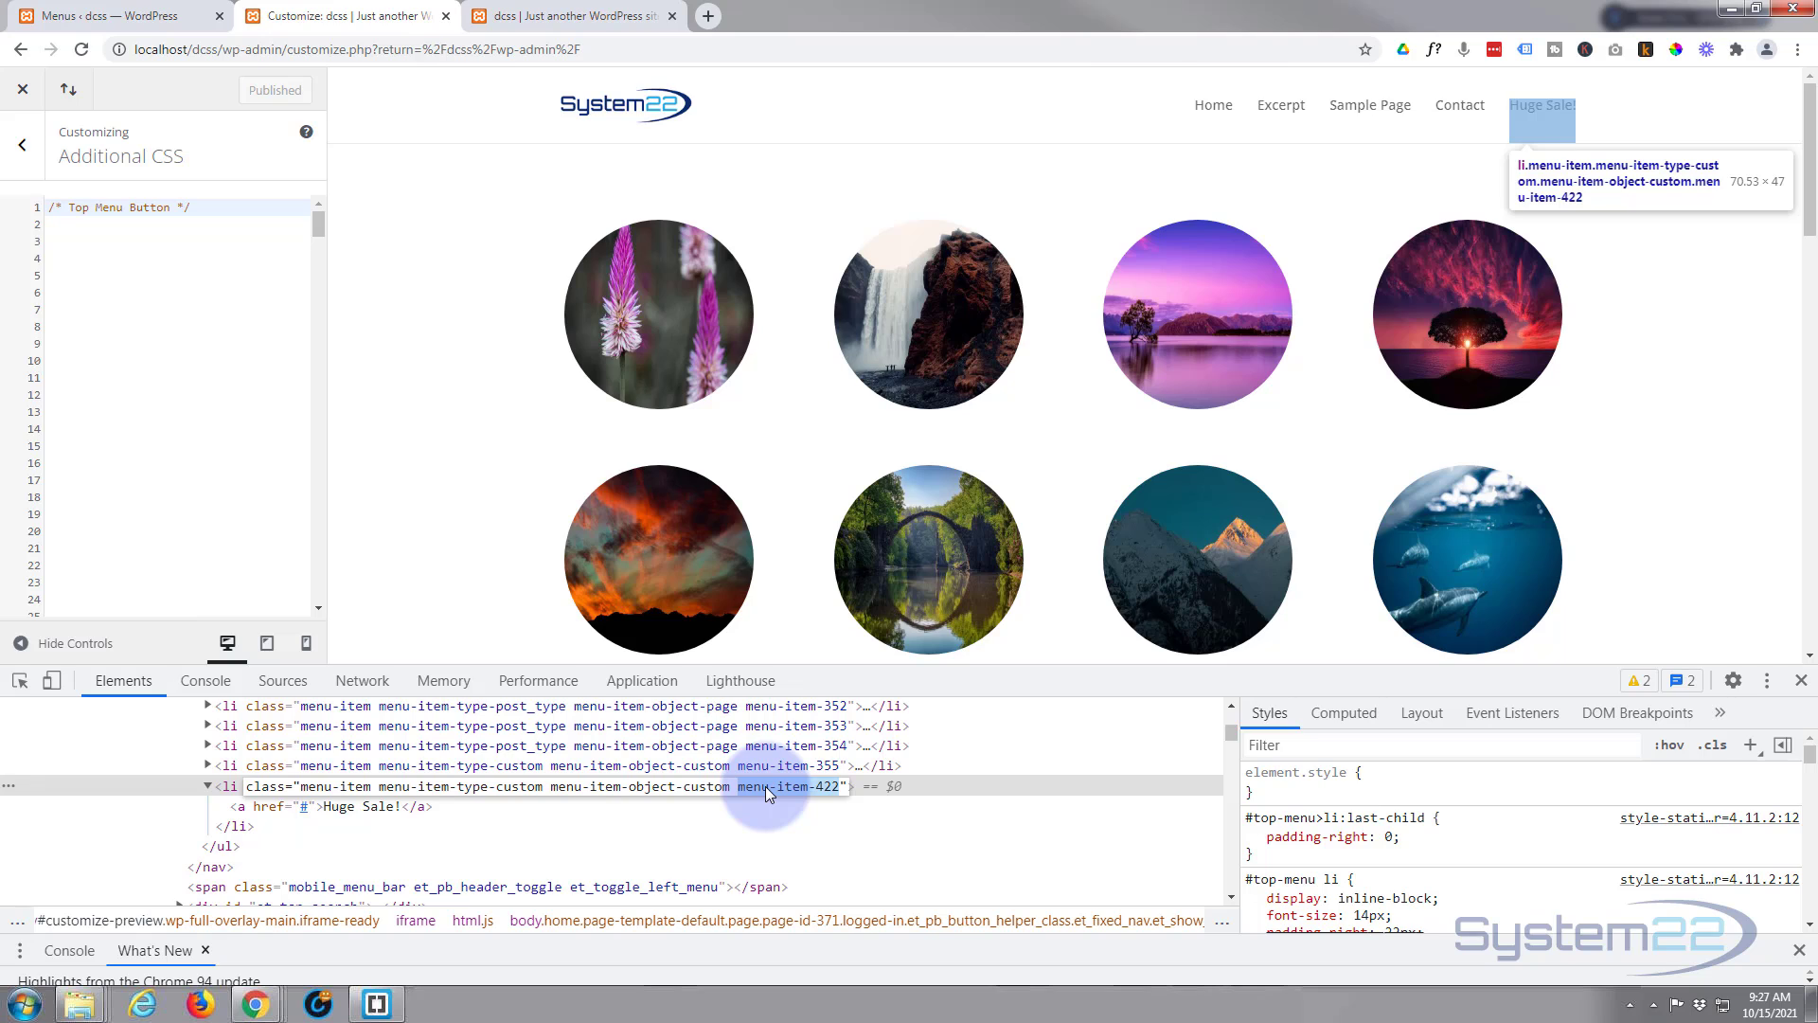
Step: Start an empty CSS rule for the selector .menu-item-422 a, separated by a blank line from the Top Menu Button comment
click(217, 208)
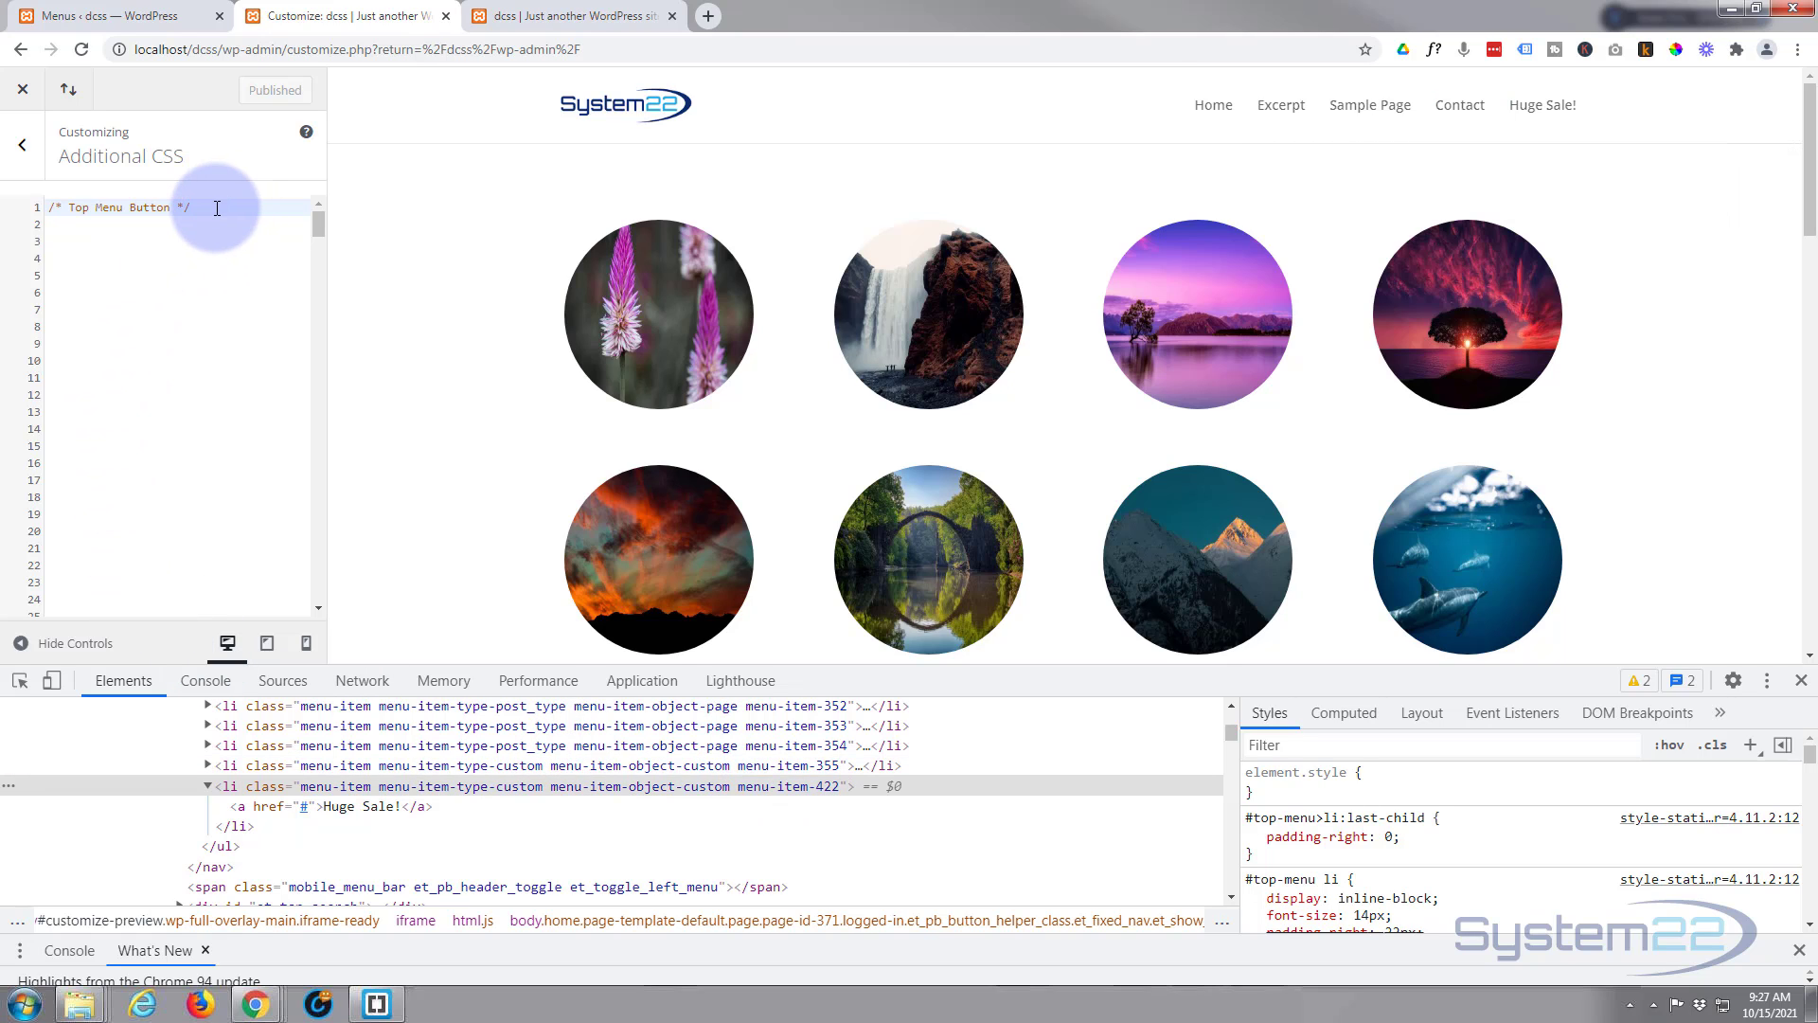
key(Return)
key(Return)
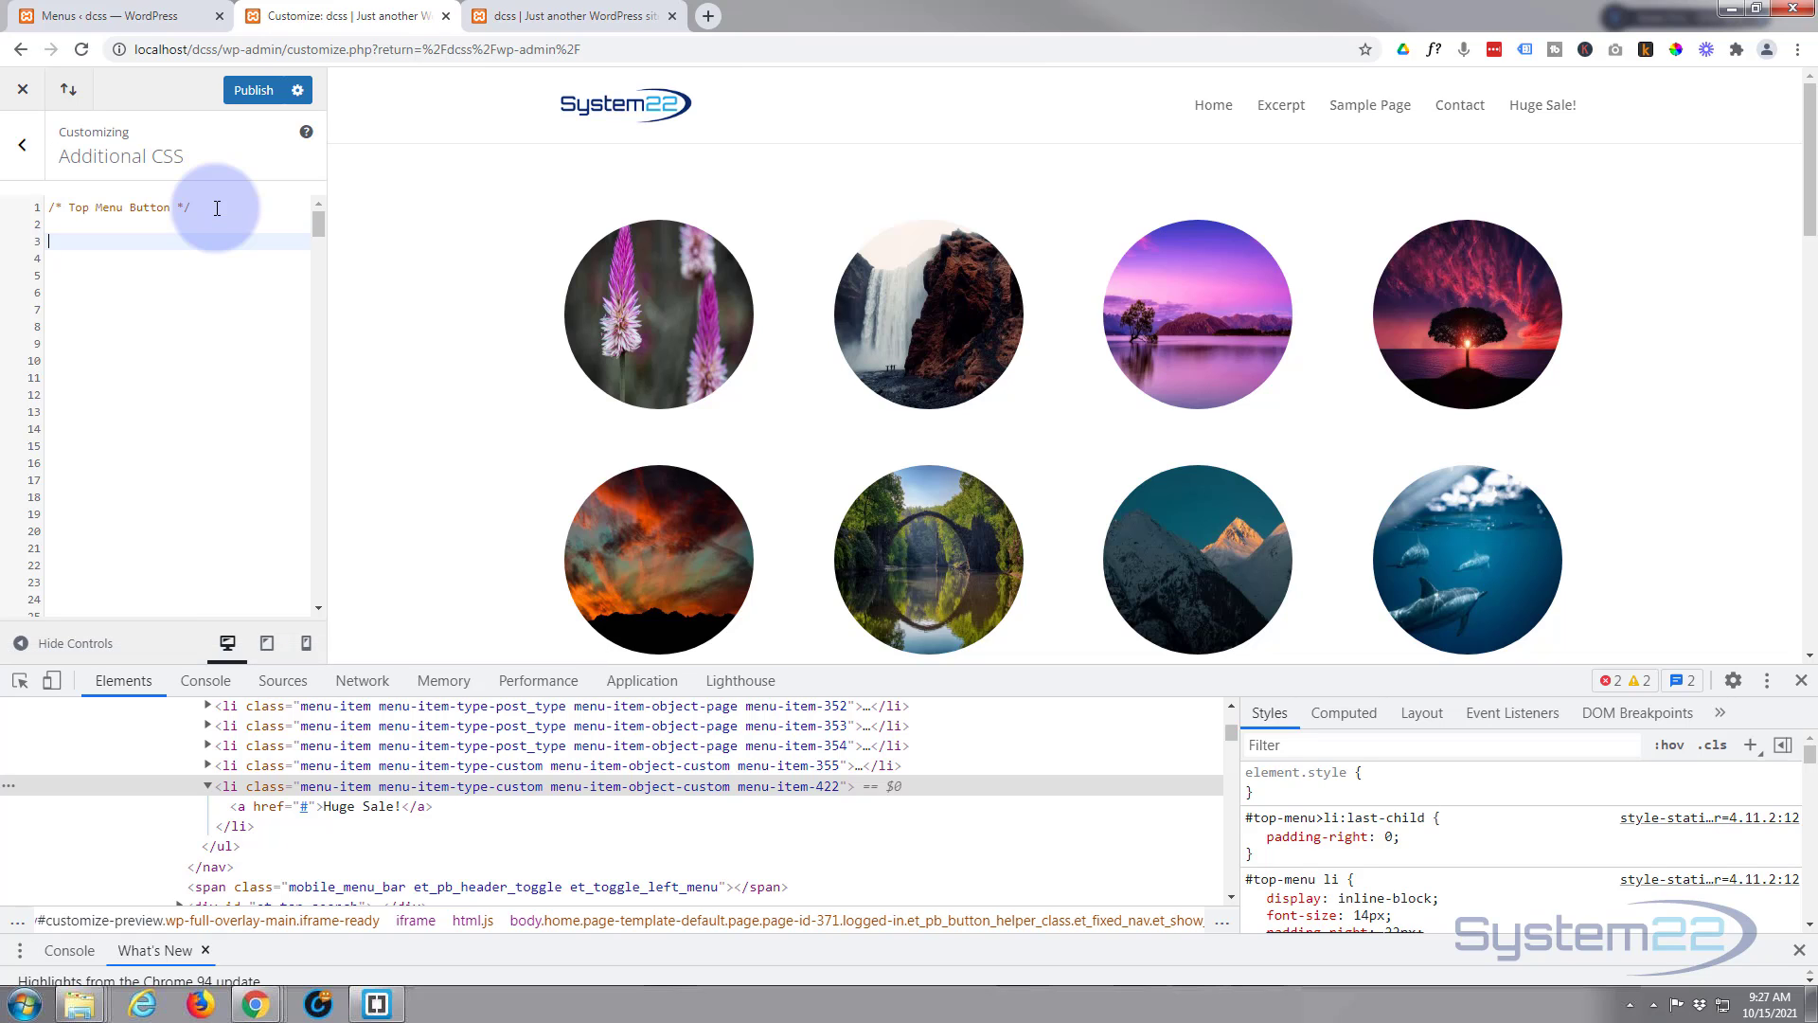
text(.)
key(ctrl+v)
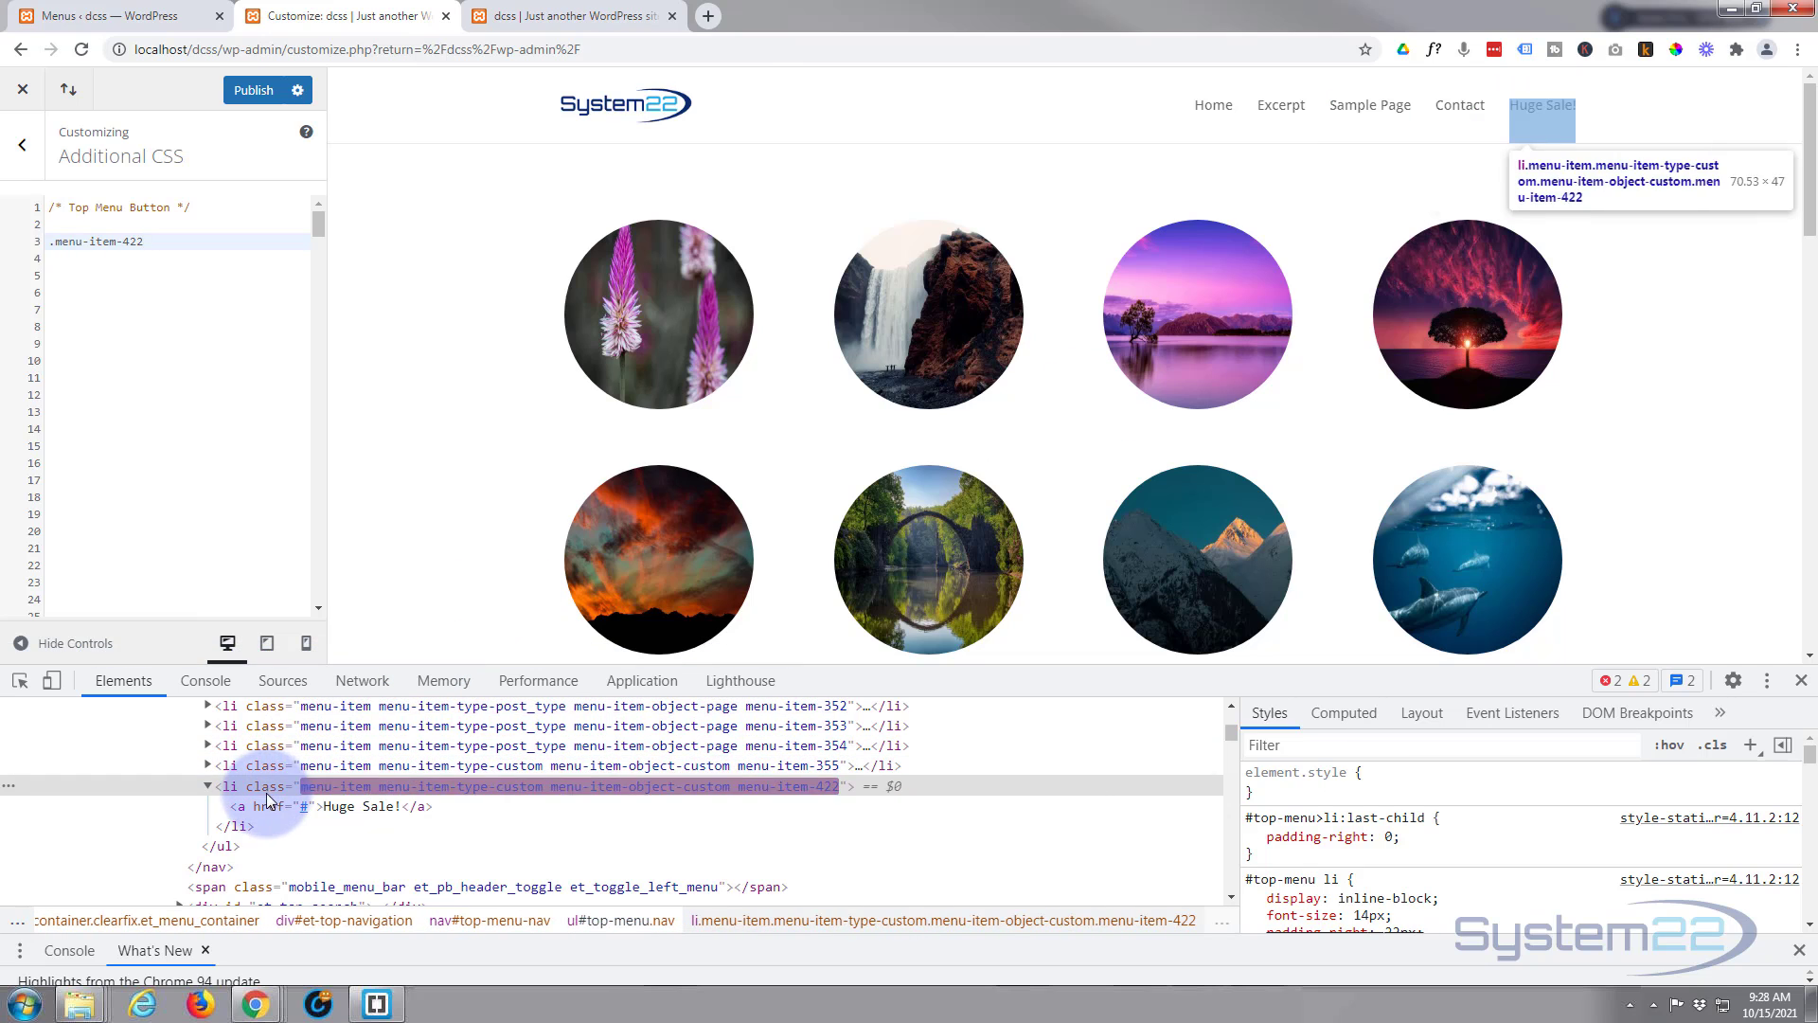
key(Escape)
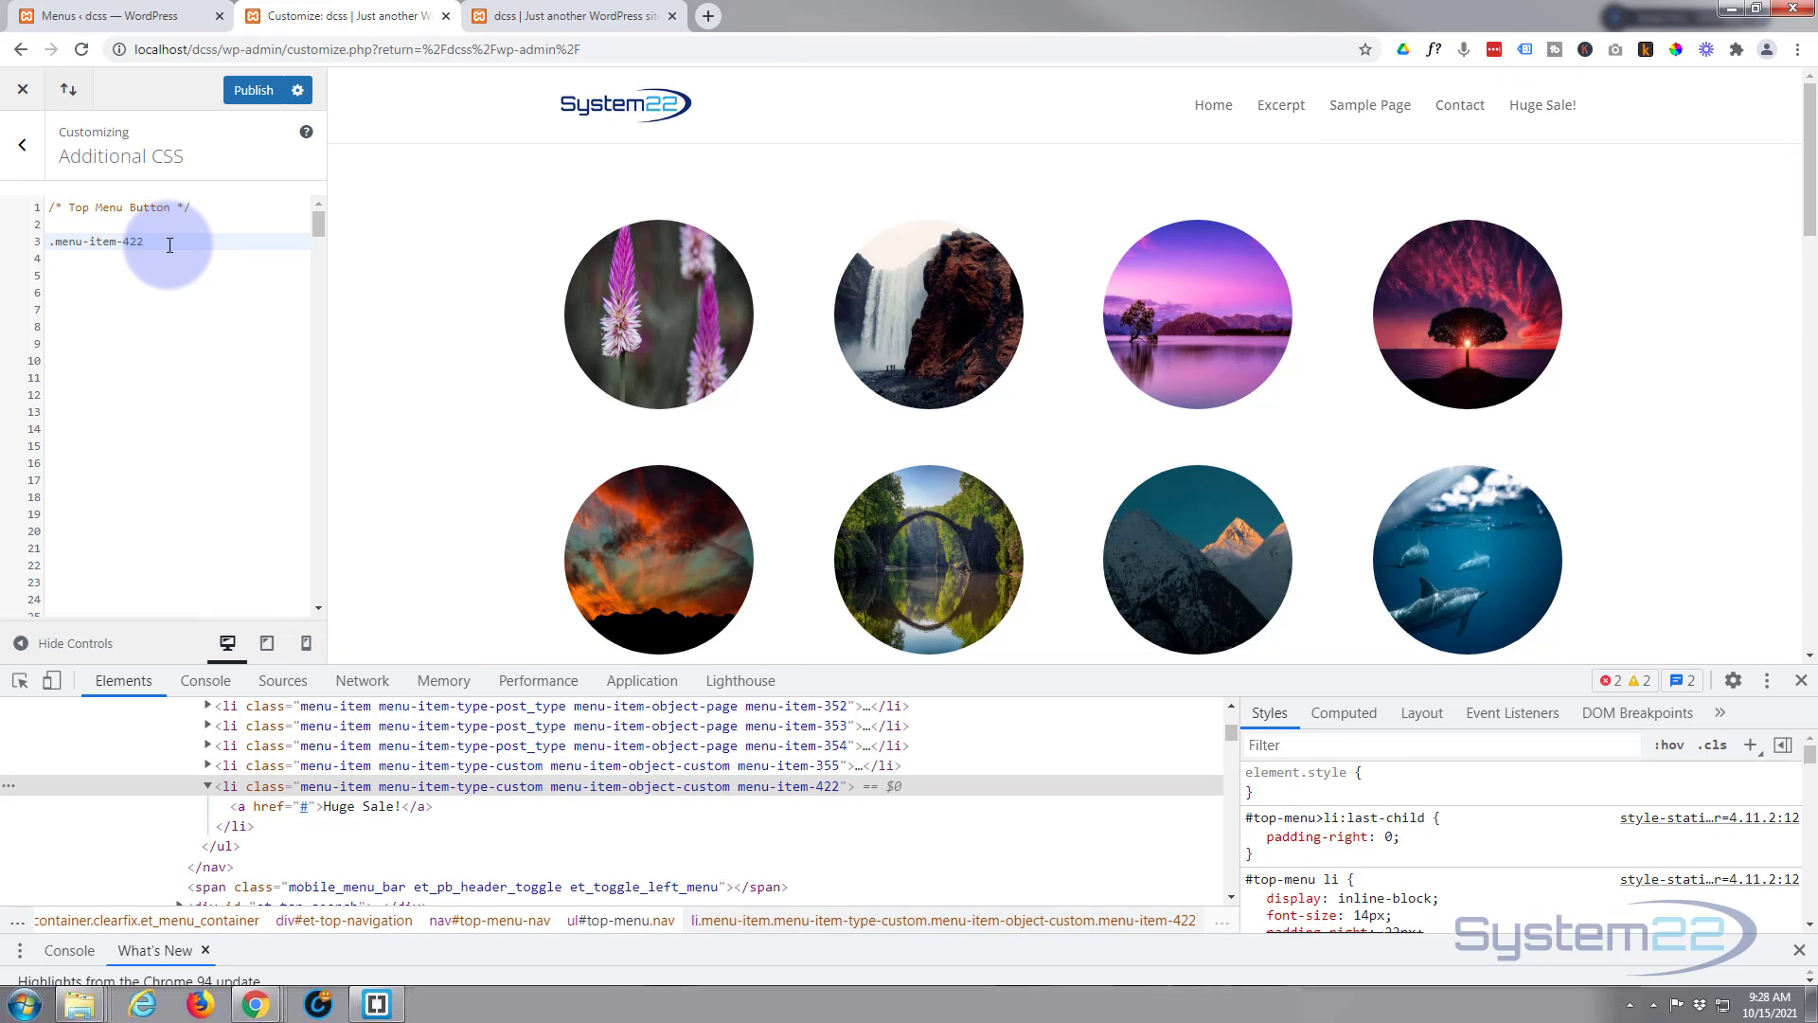
text(a)
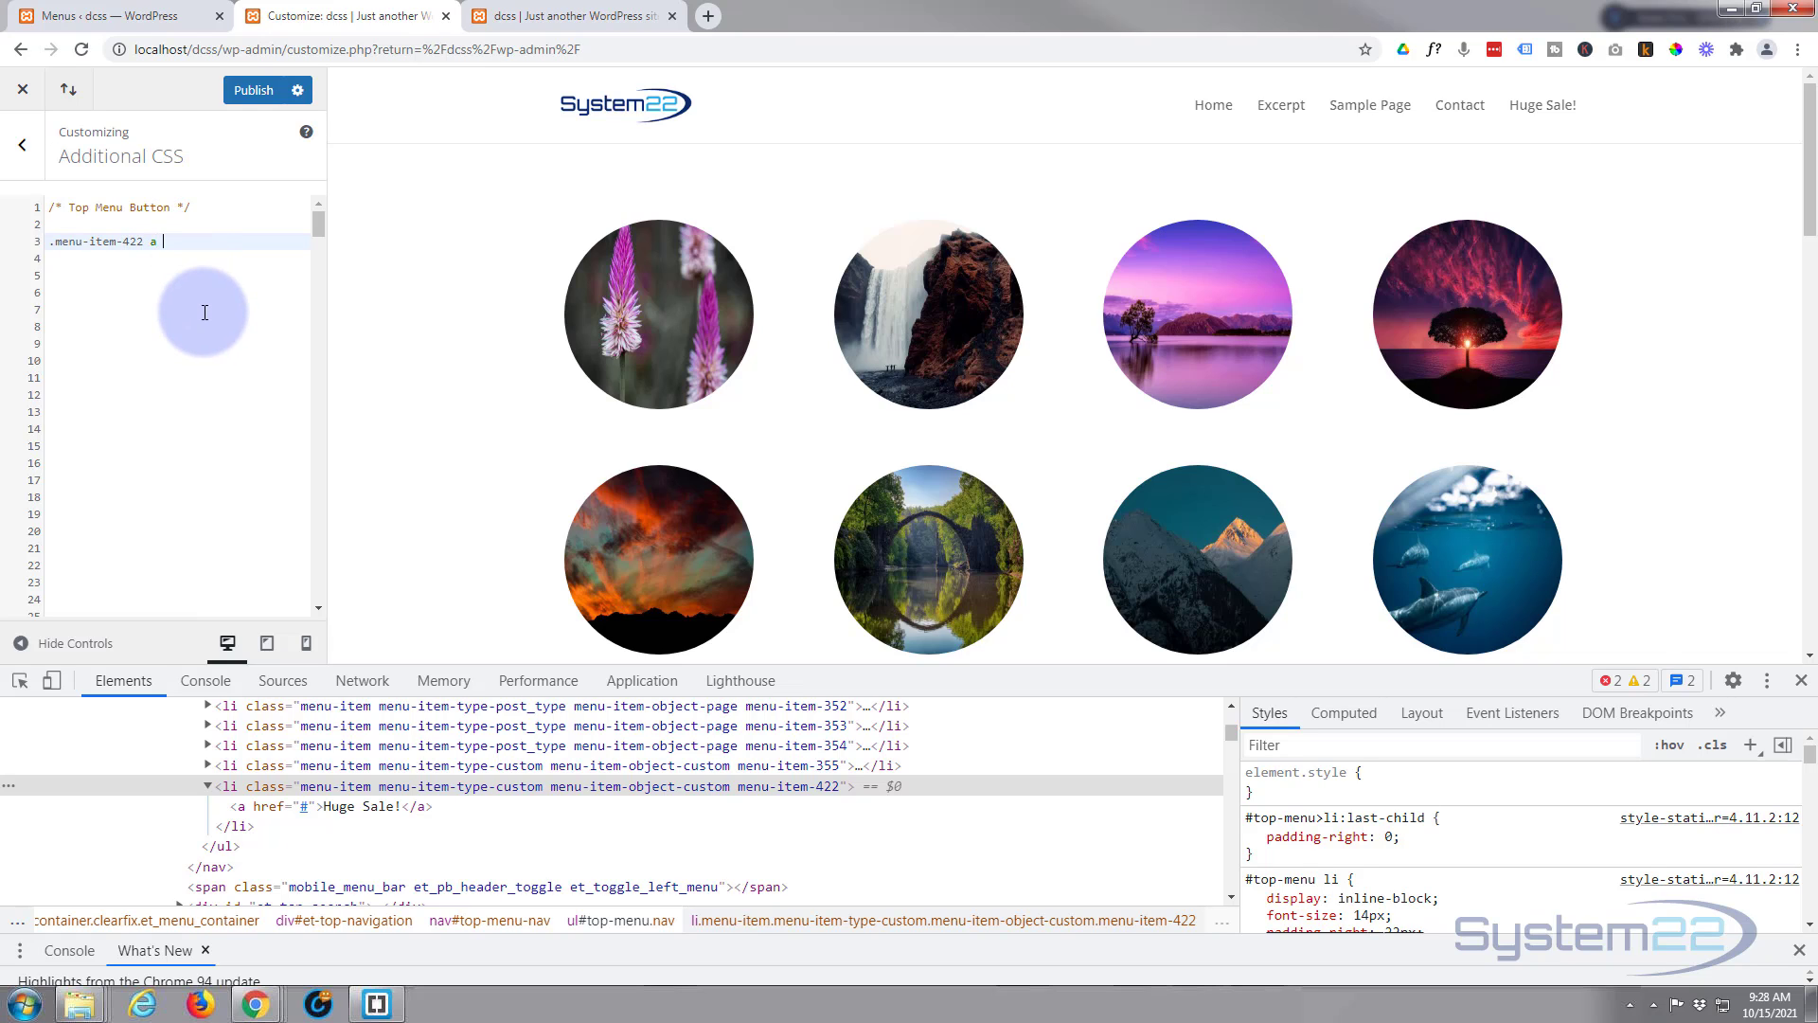
text({)
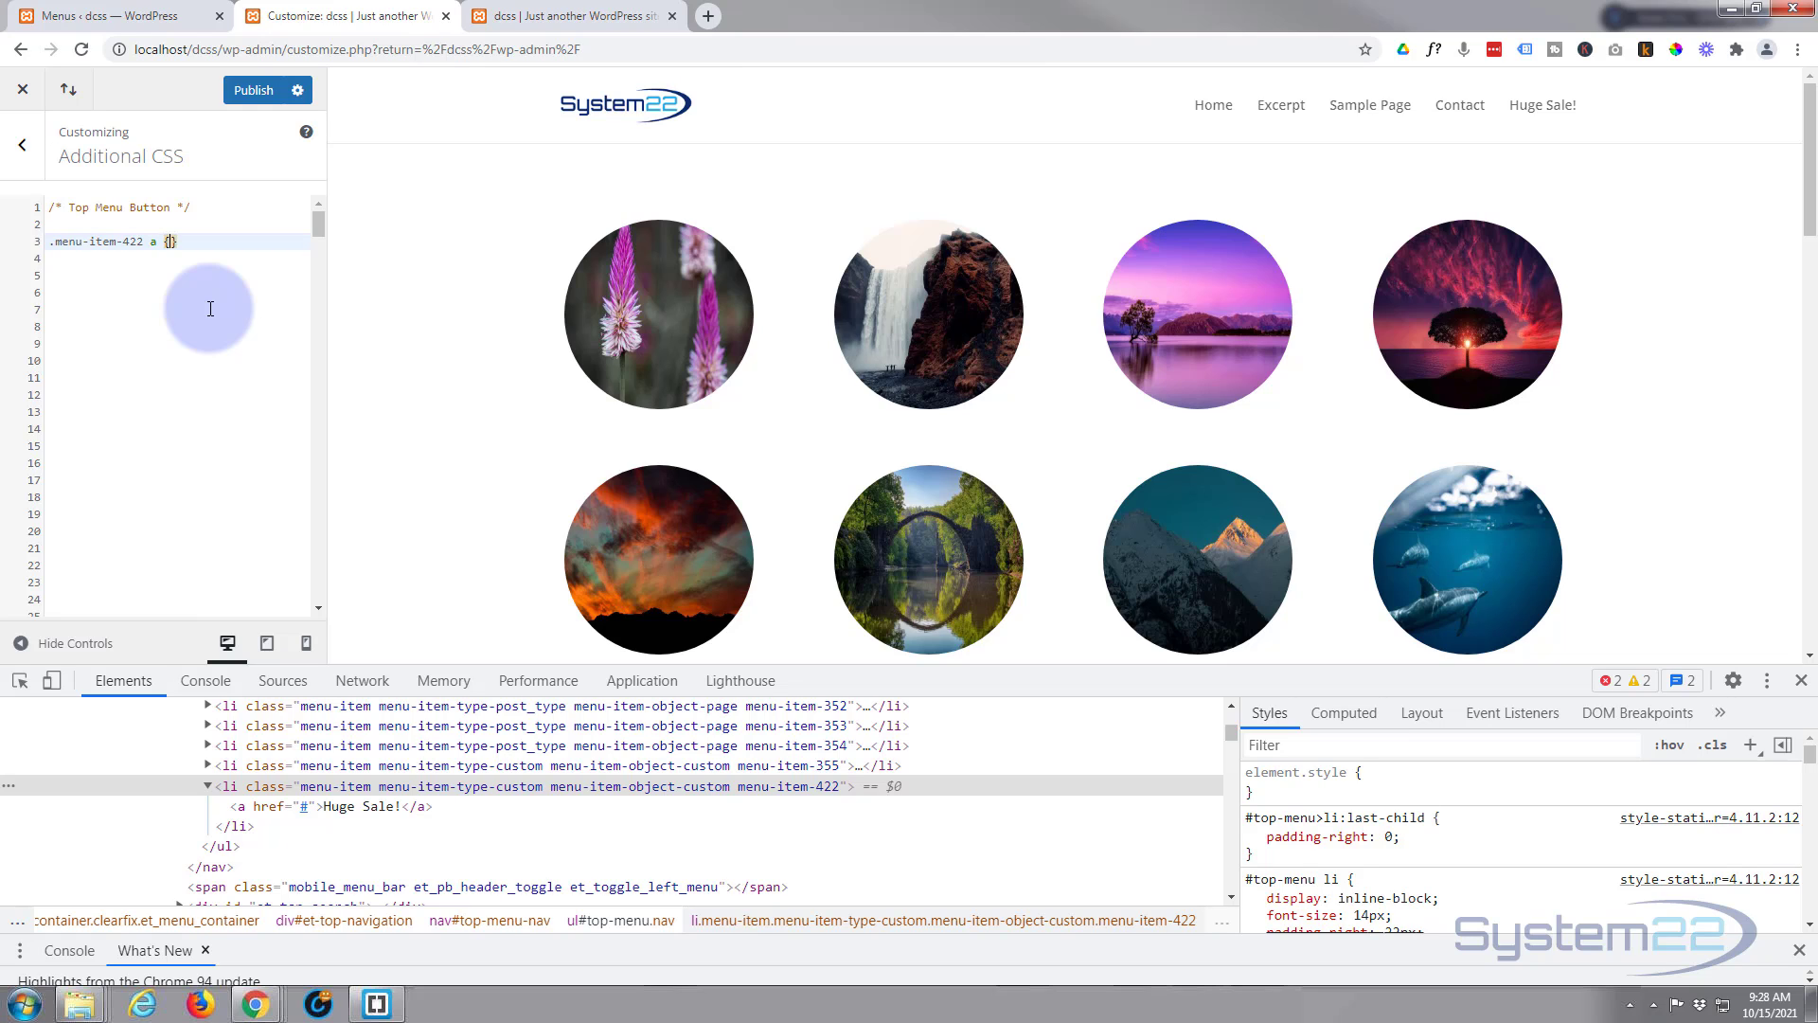
key(Return)
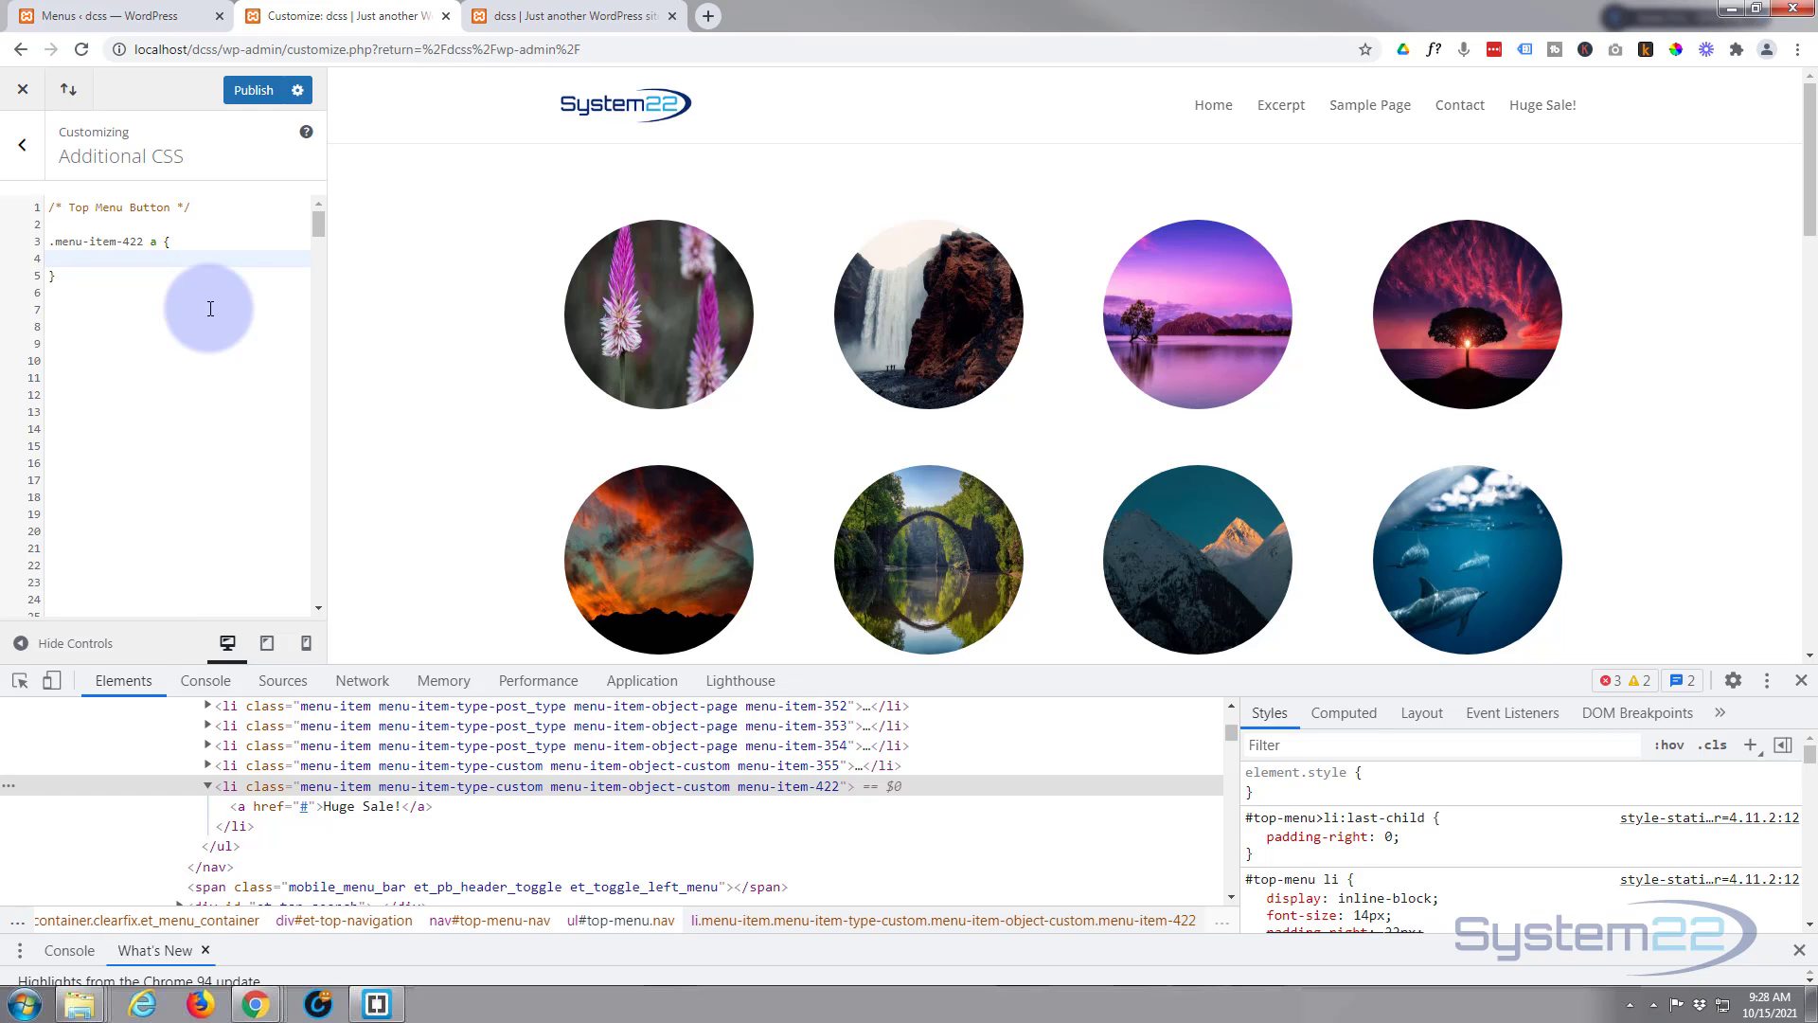
Step: Give the .menu-item-422 a rule the declaration background:blue;
text(background)
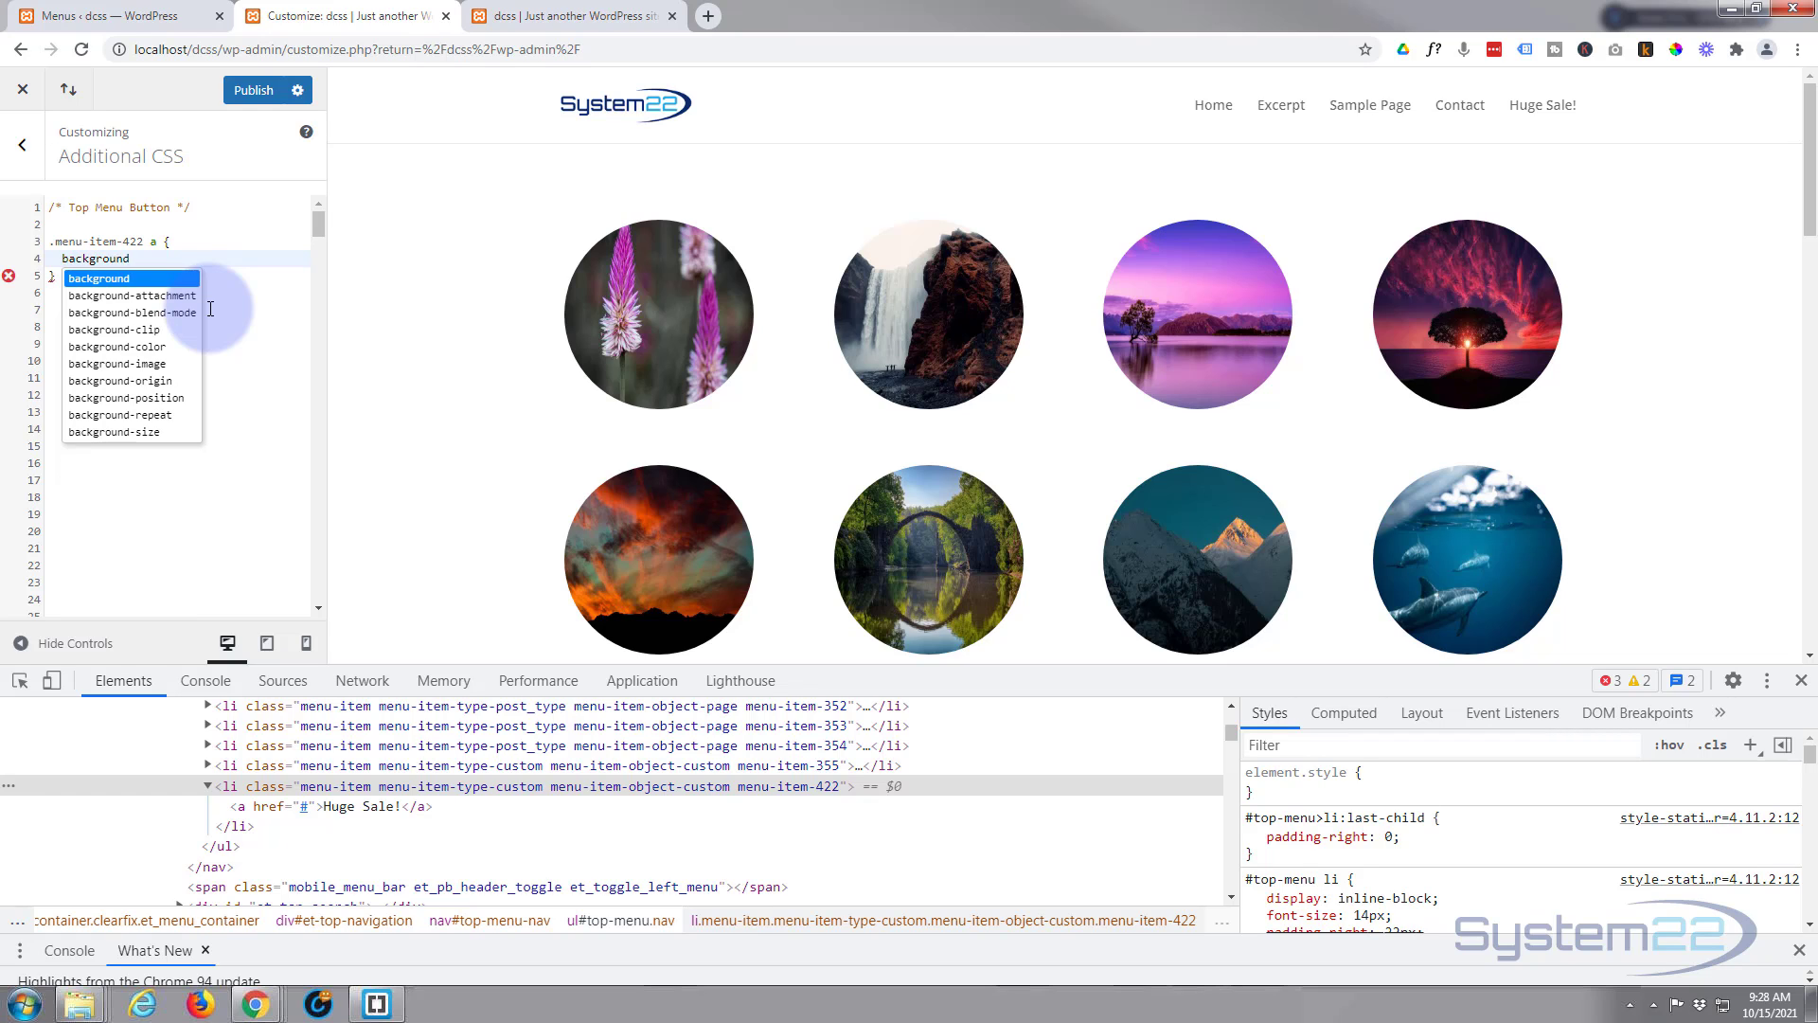
text(:blue)
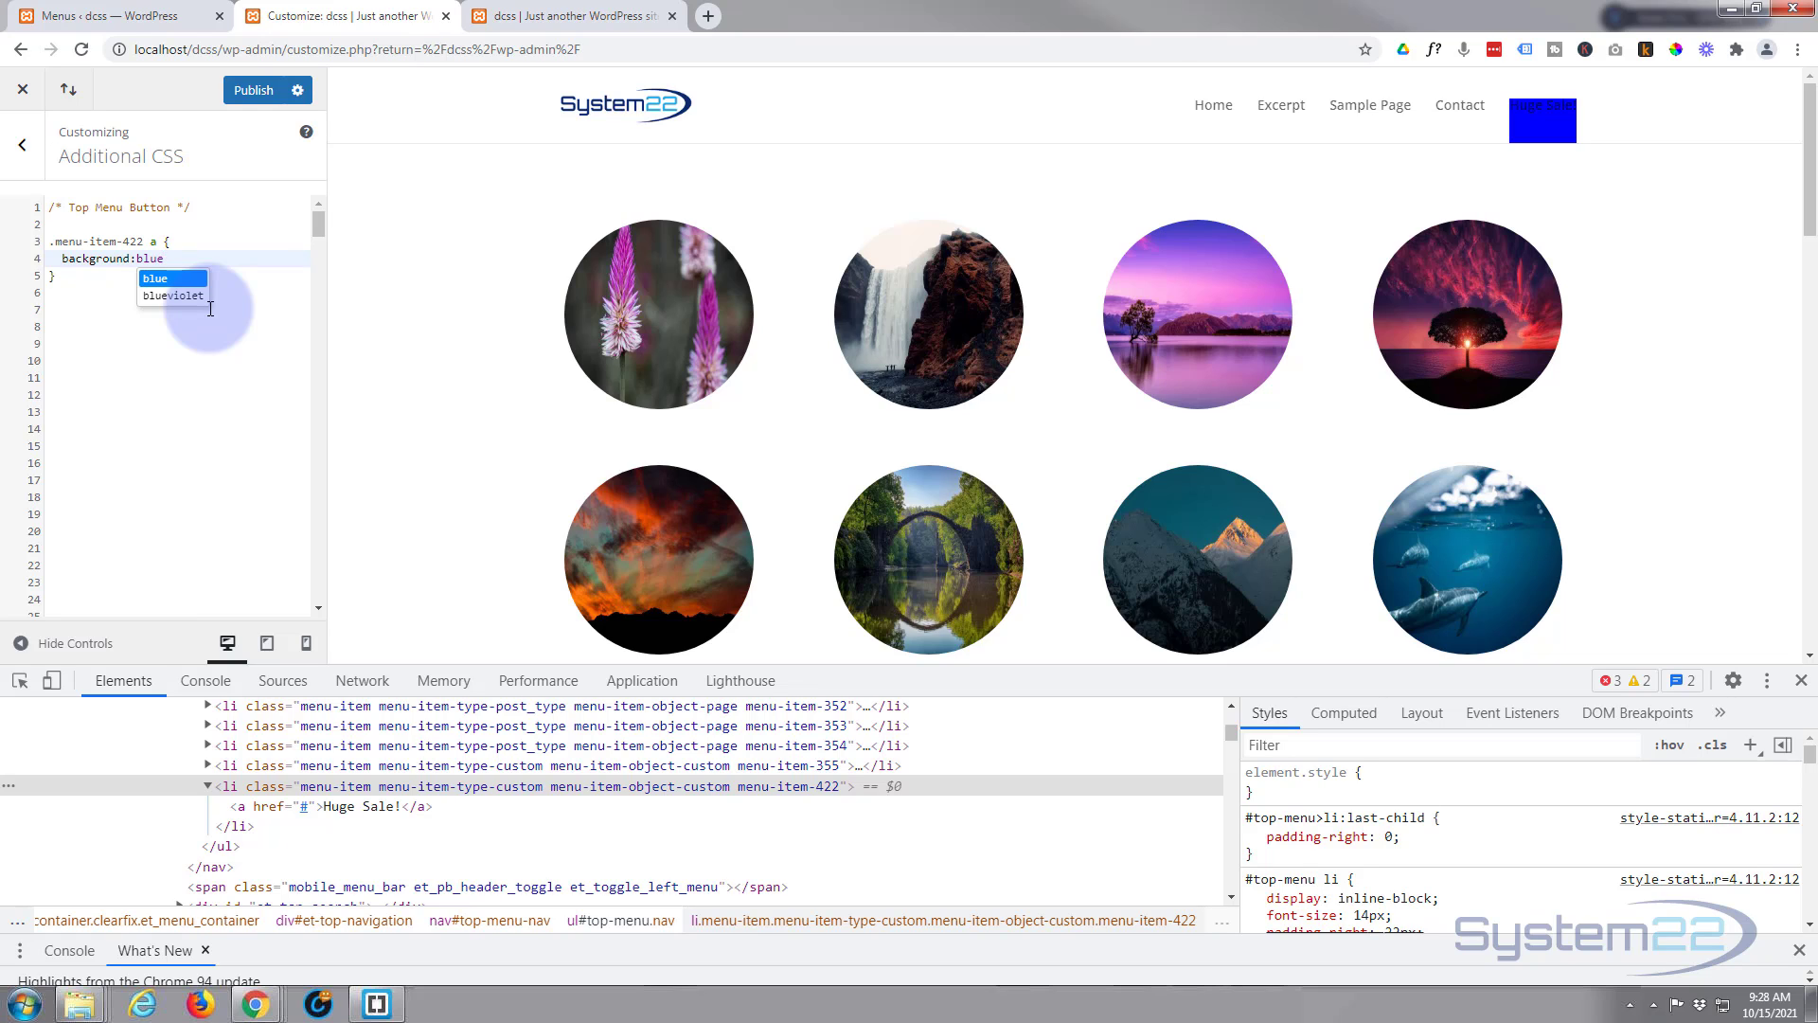
click(158, 290)
text(;)
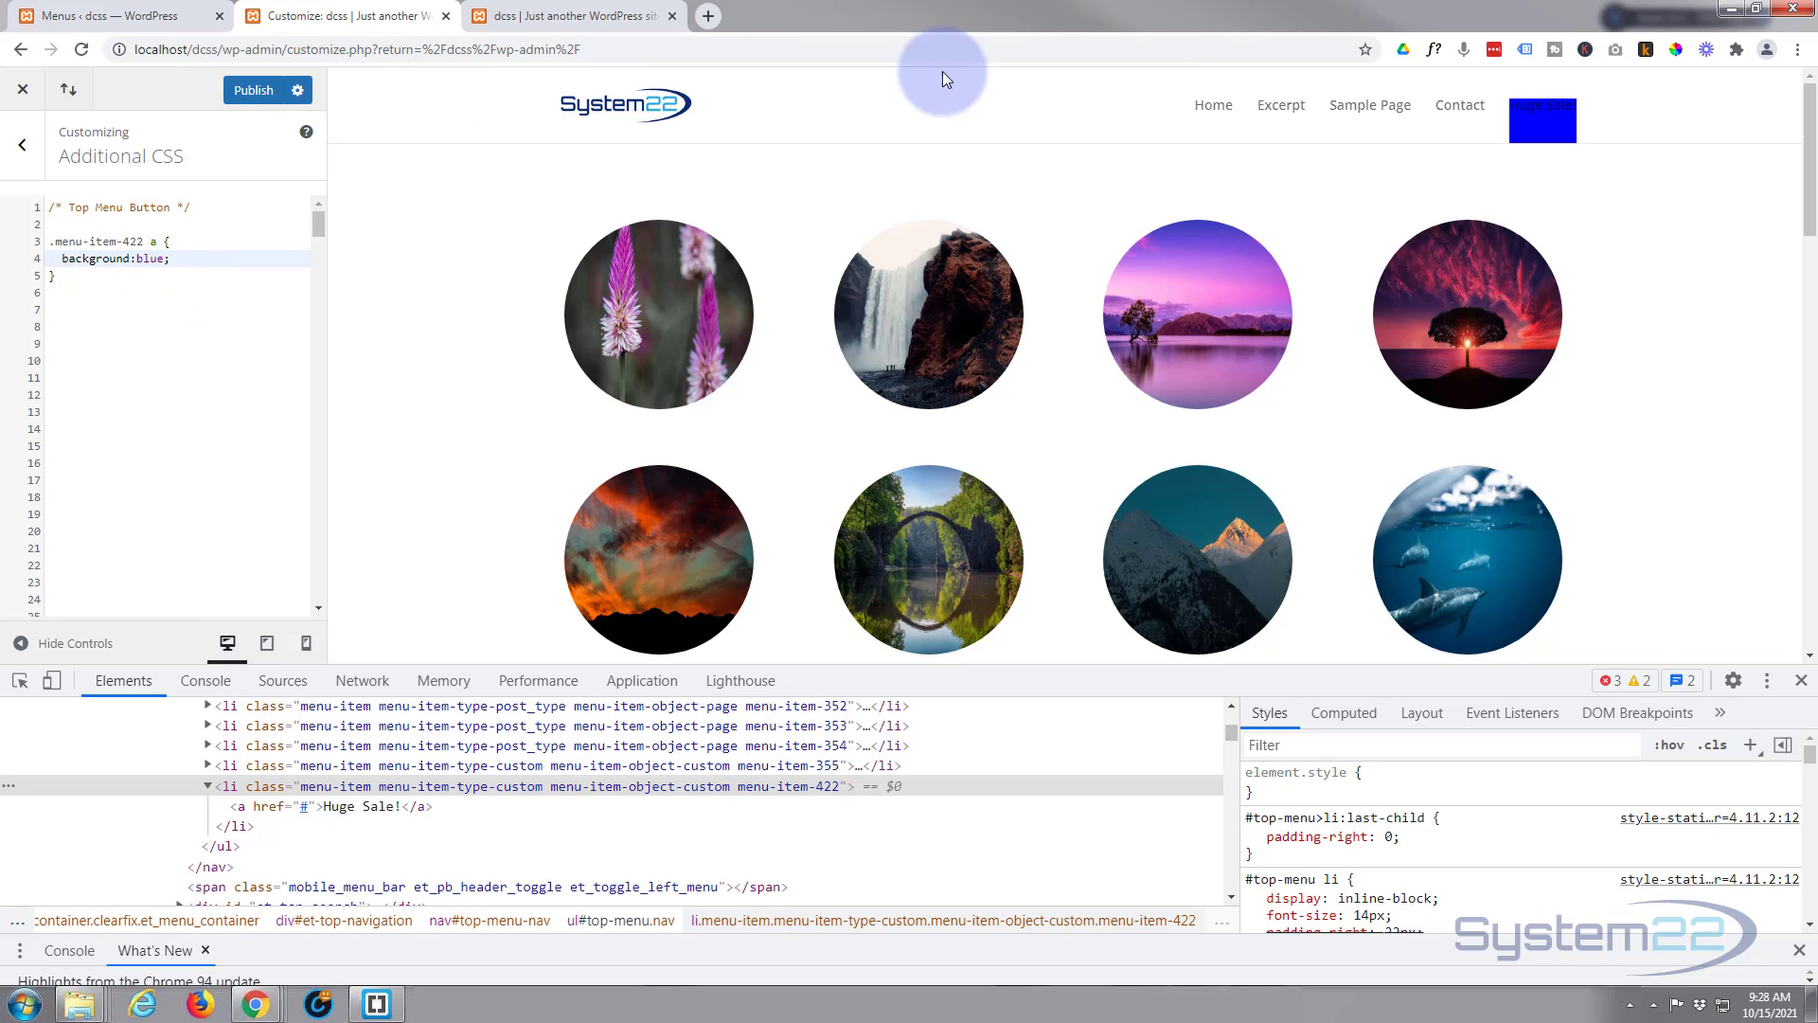
Step: Sample the dark blue of the System22 logo with the ColorPick eyedropper and copy its hex code 0D2B6F
click(1678, 49)
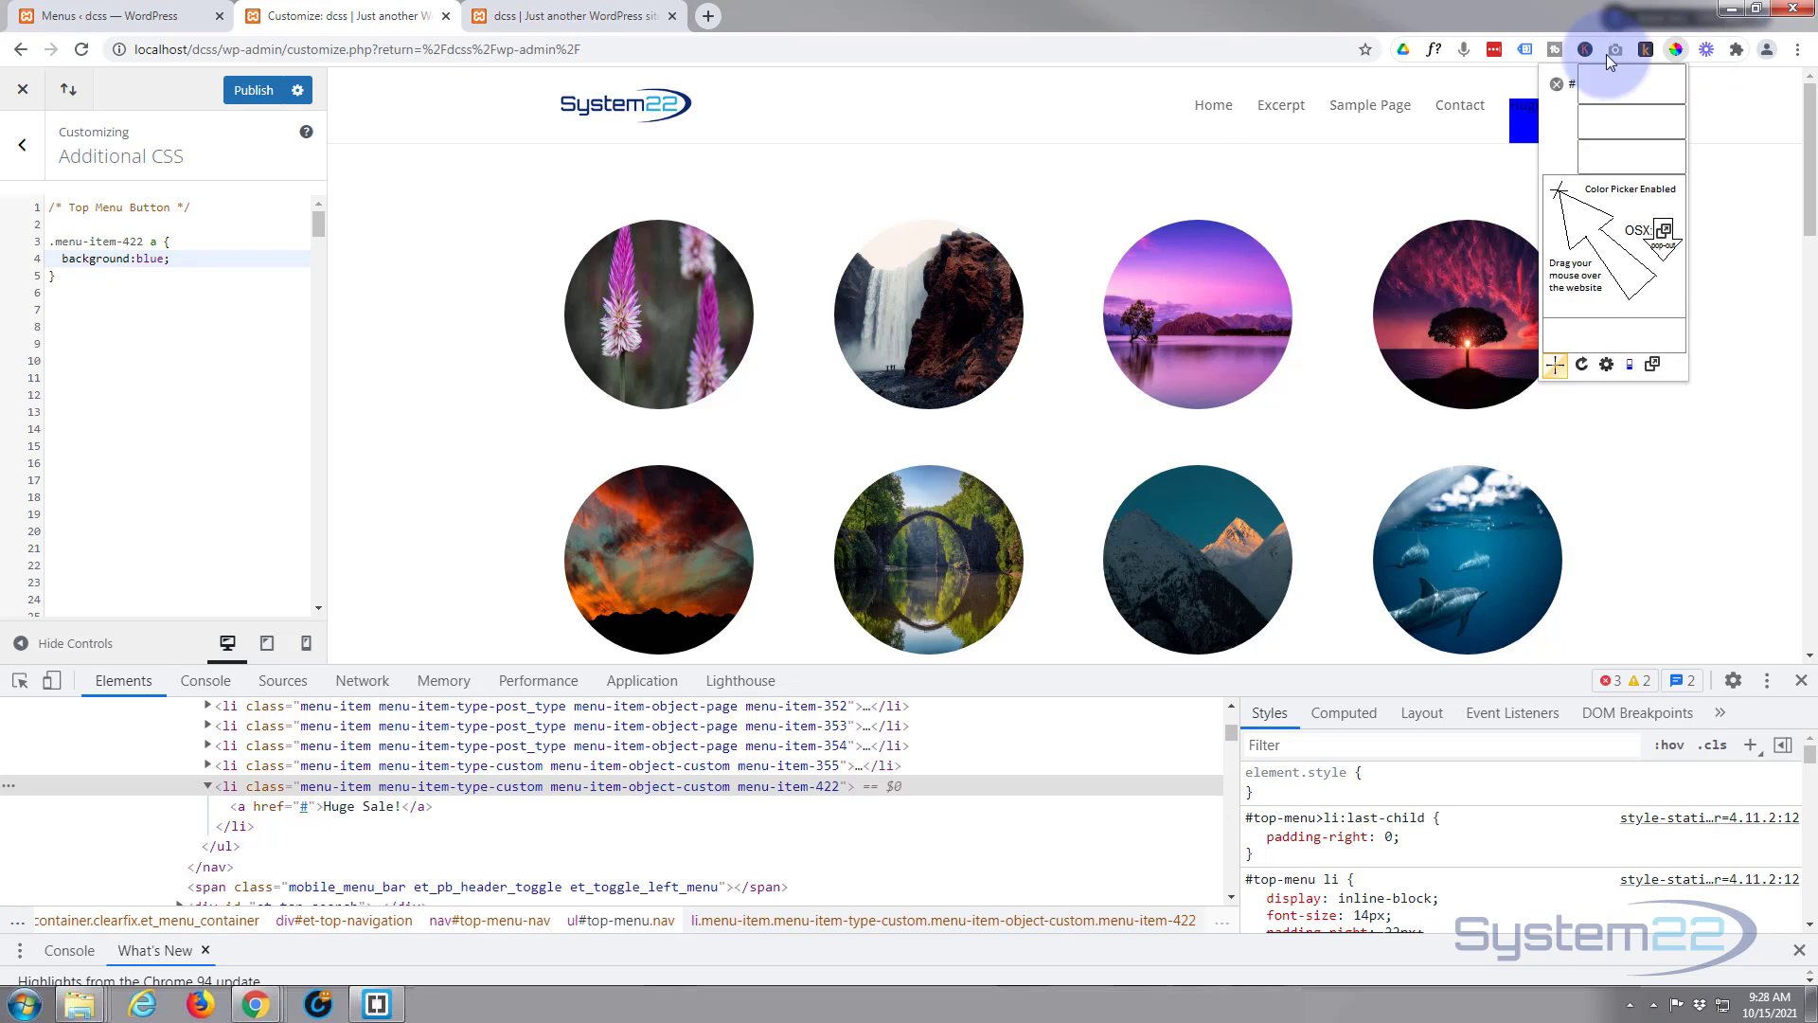
click(688, 102)
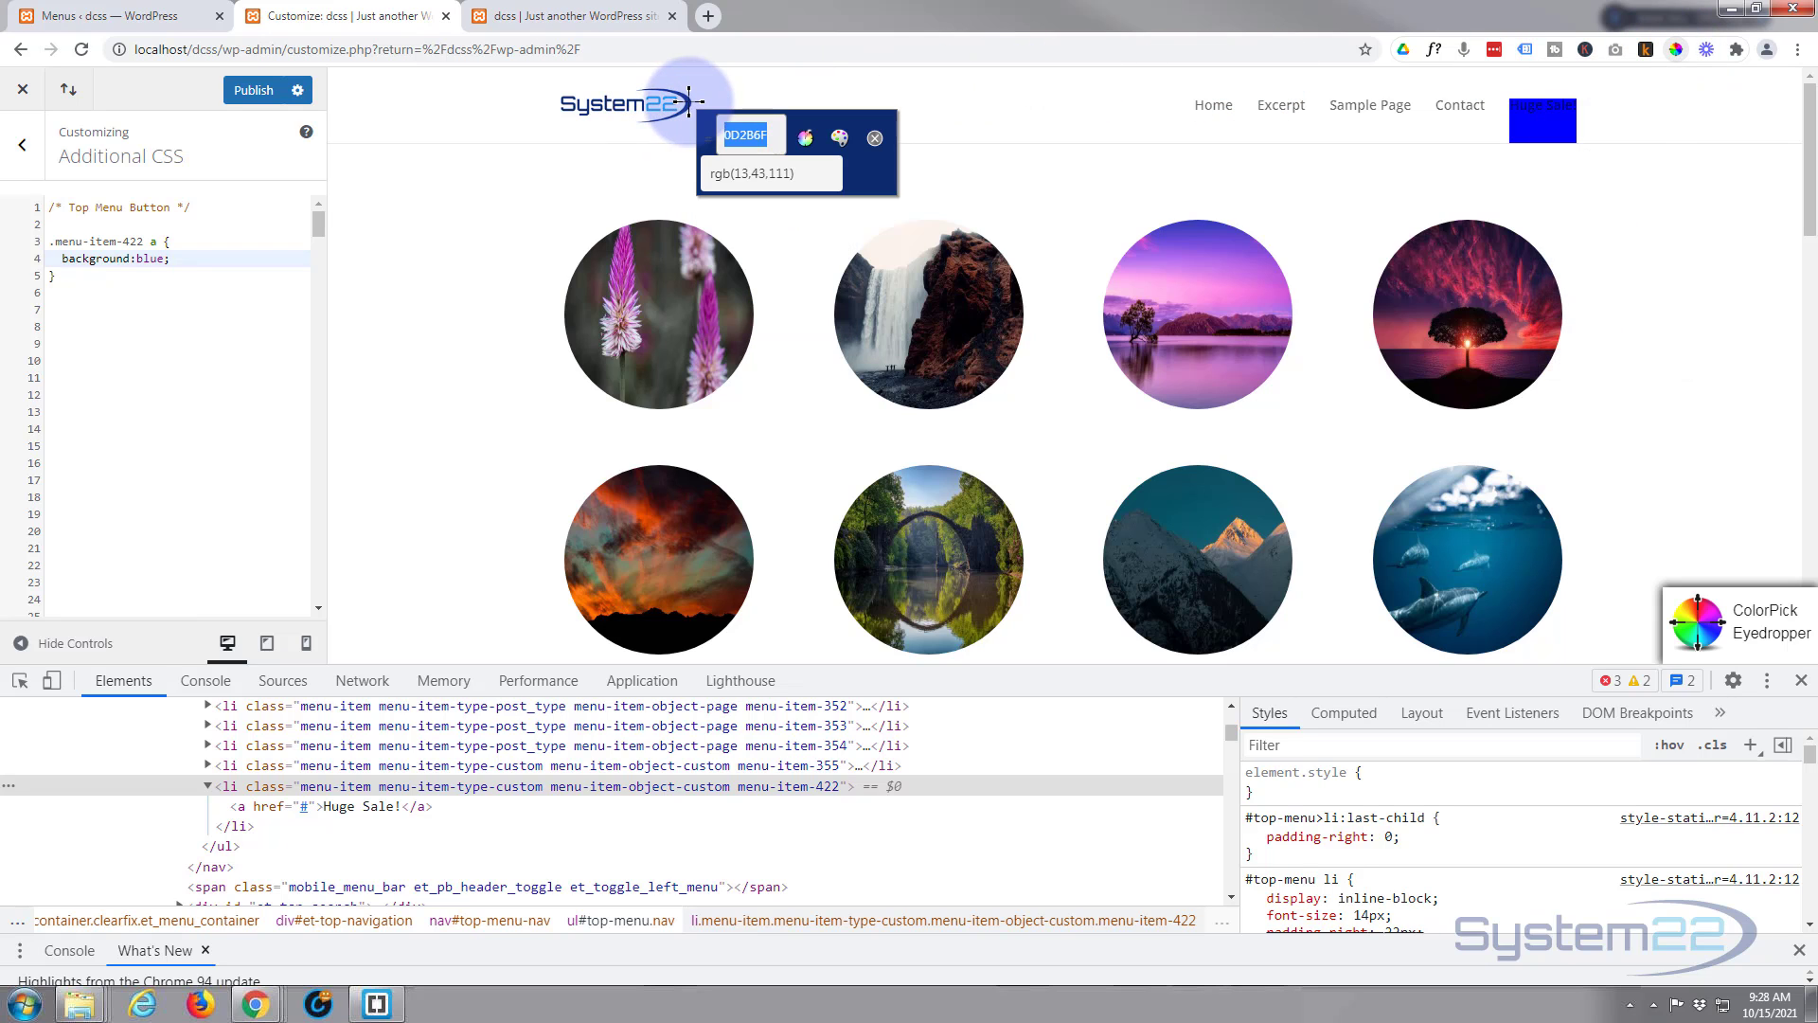
right_click(739, 135)
click(757, 184)
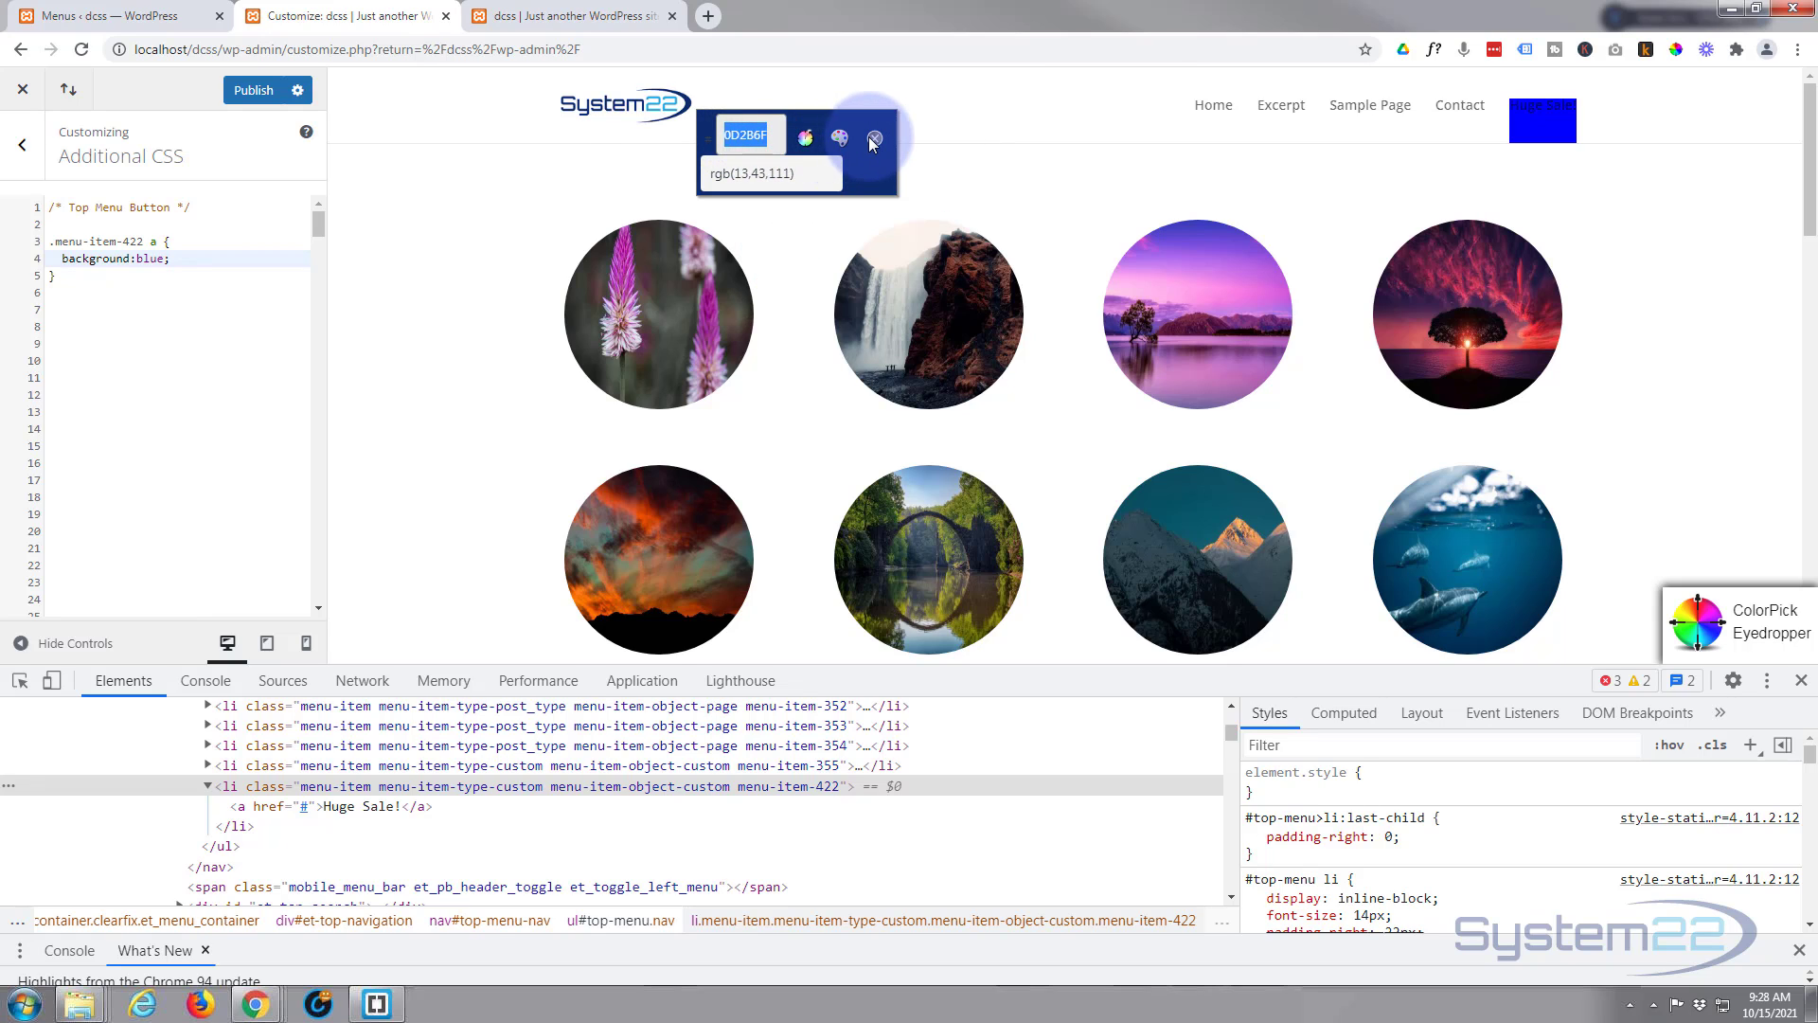
click(806, 139)
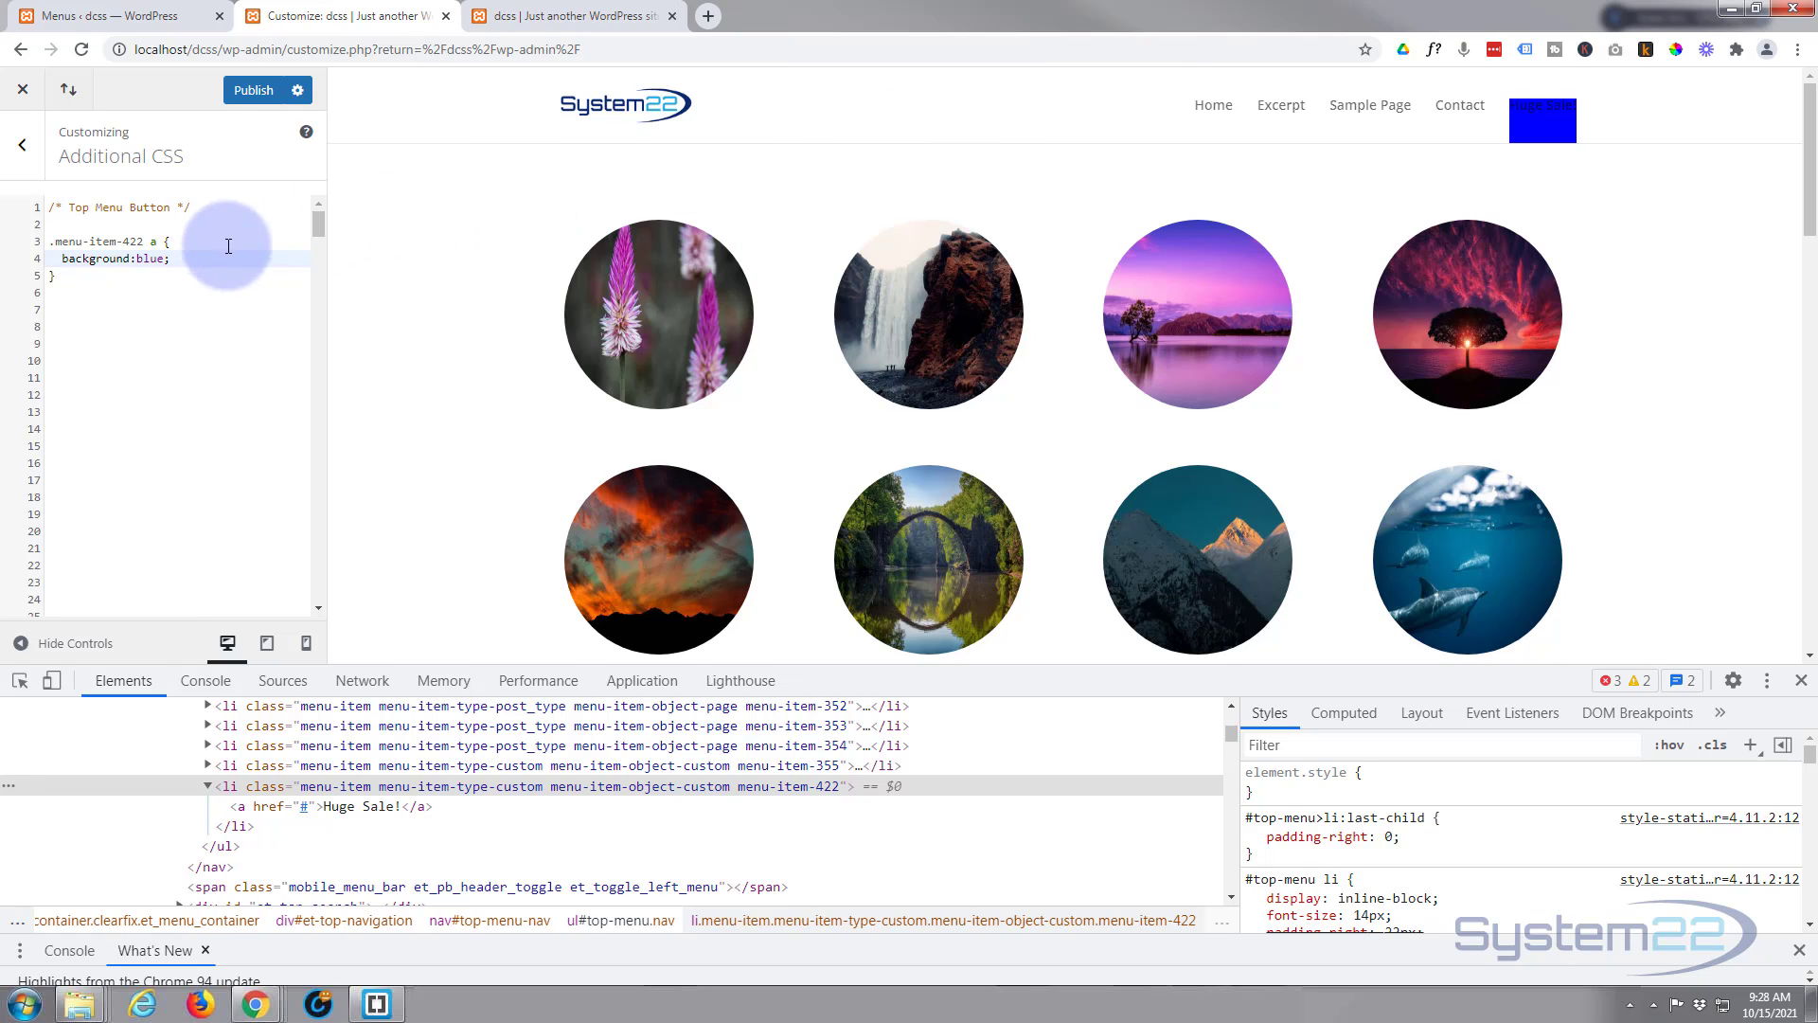
Step: Replace the background value in the .menu-item-422 a rule with #0D2B6F
double_click(162, 261)
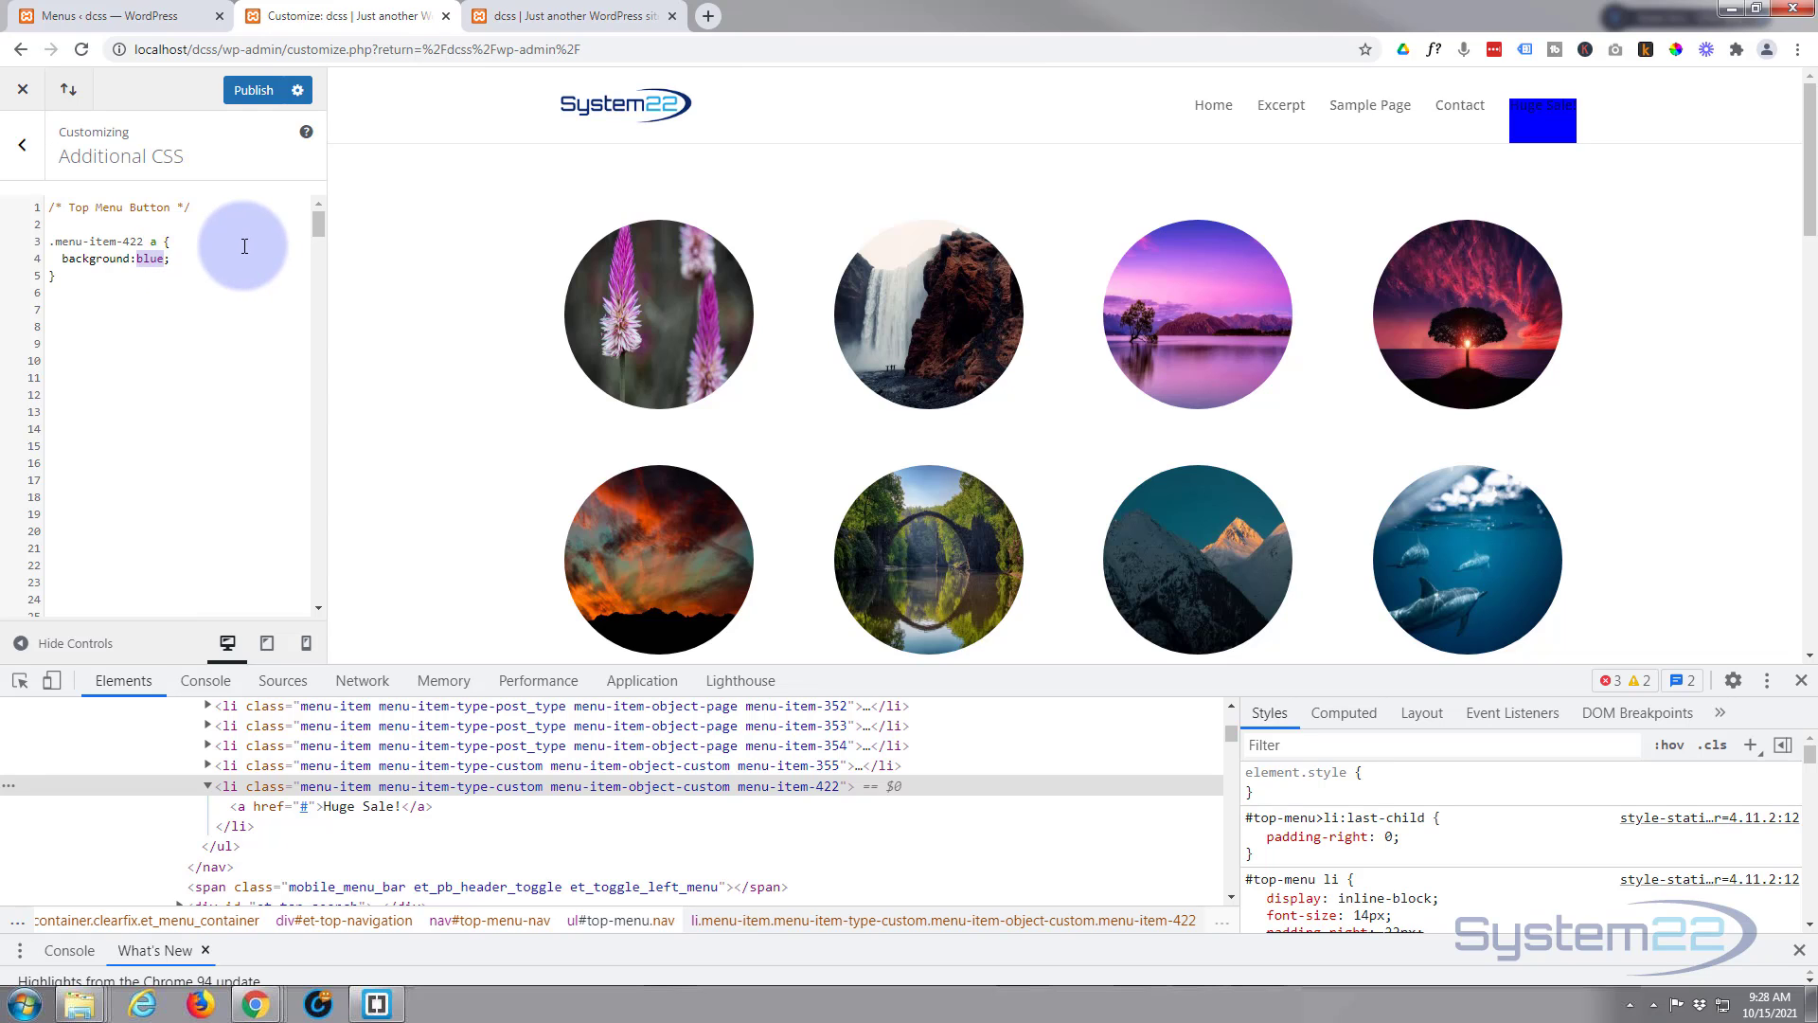
text(#)
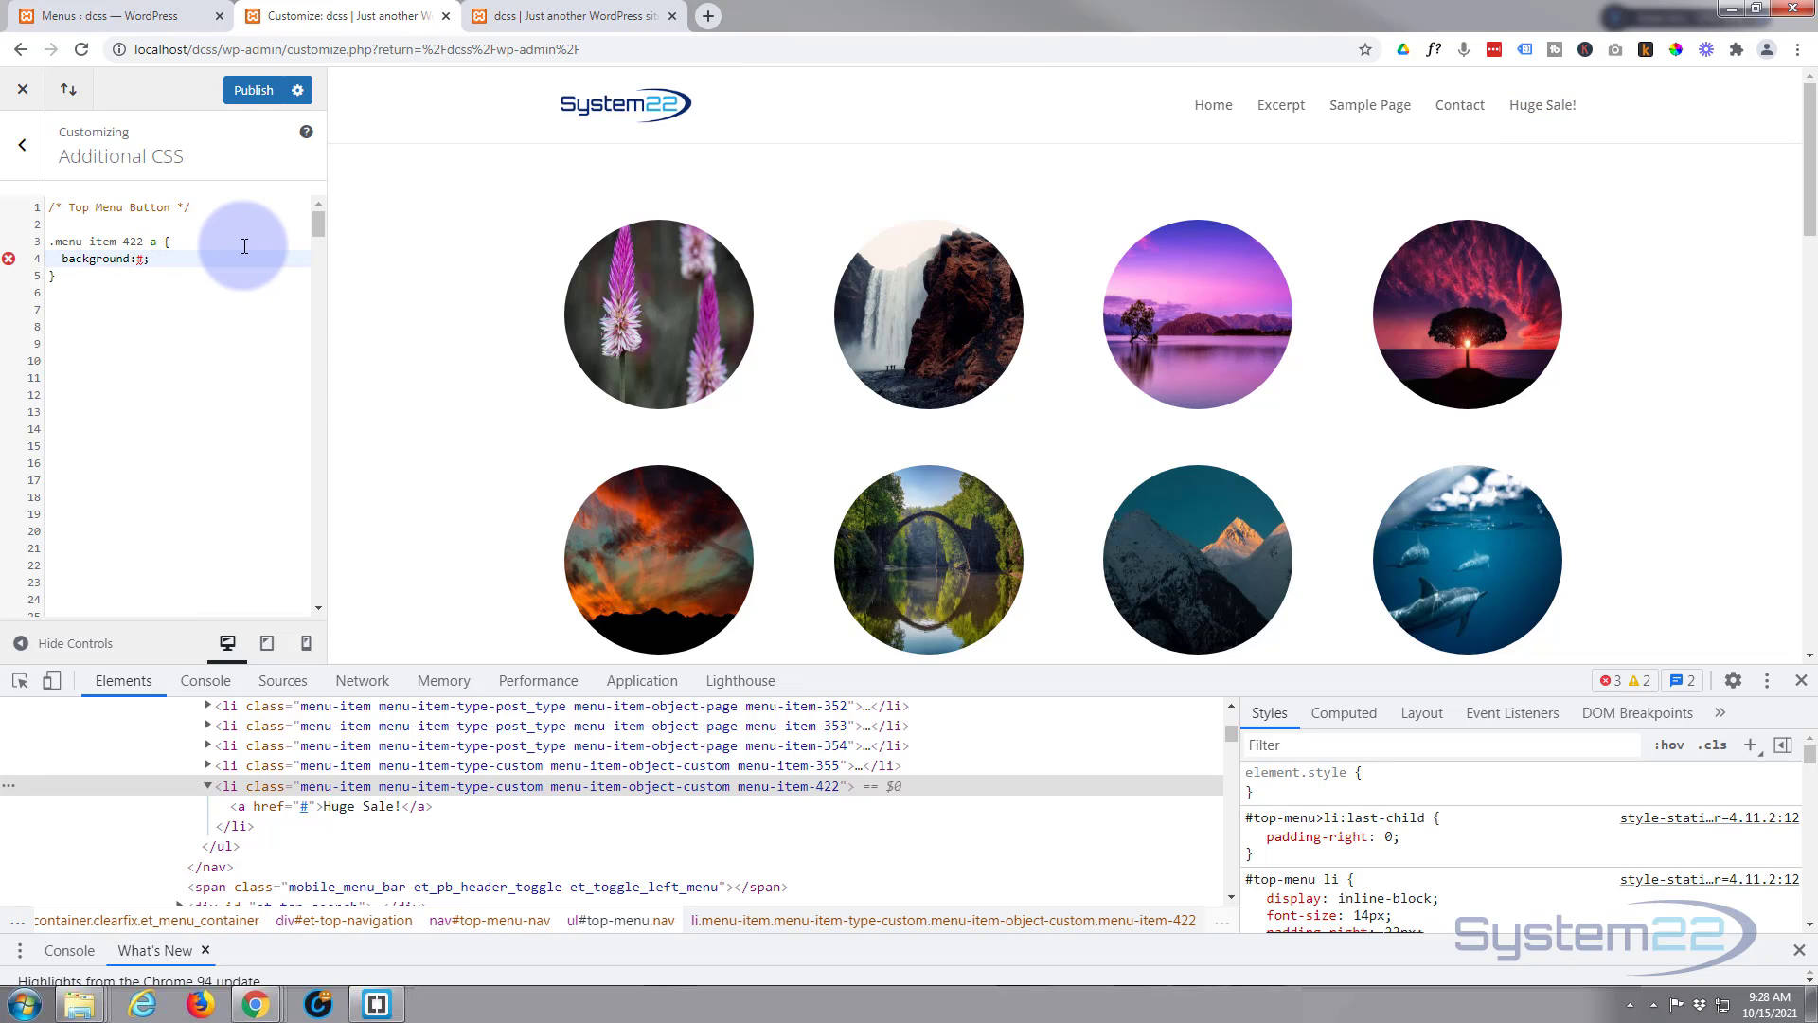
key(ctrl+v)
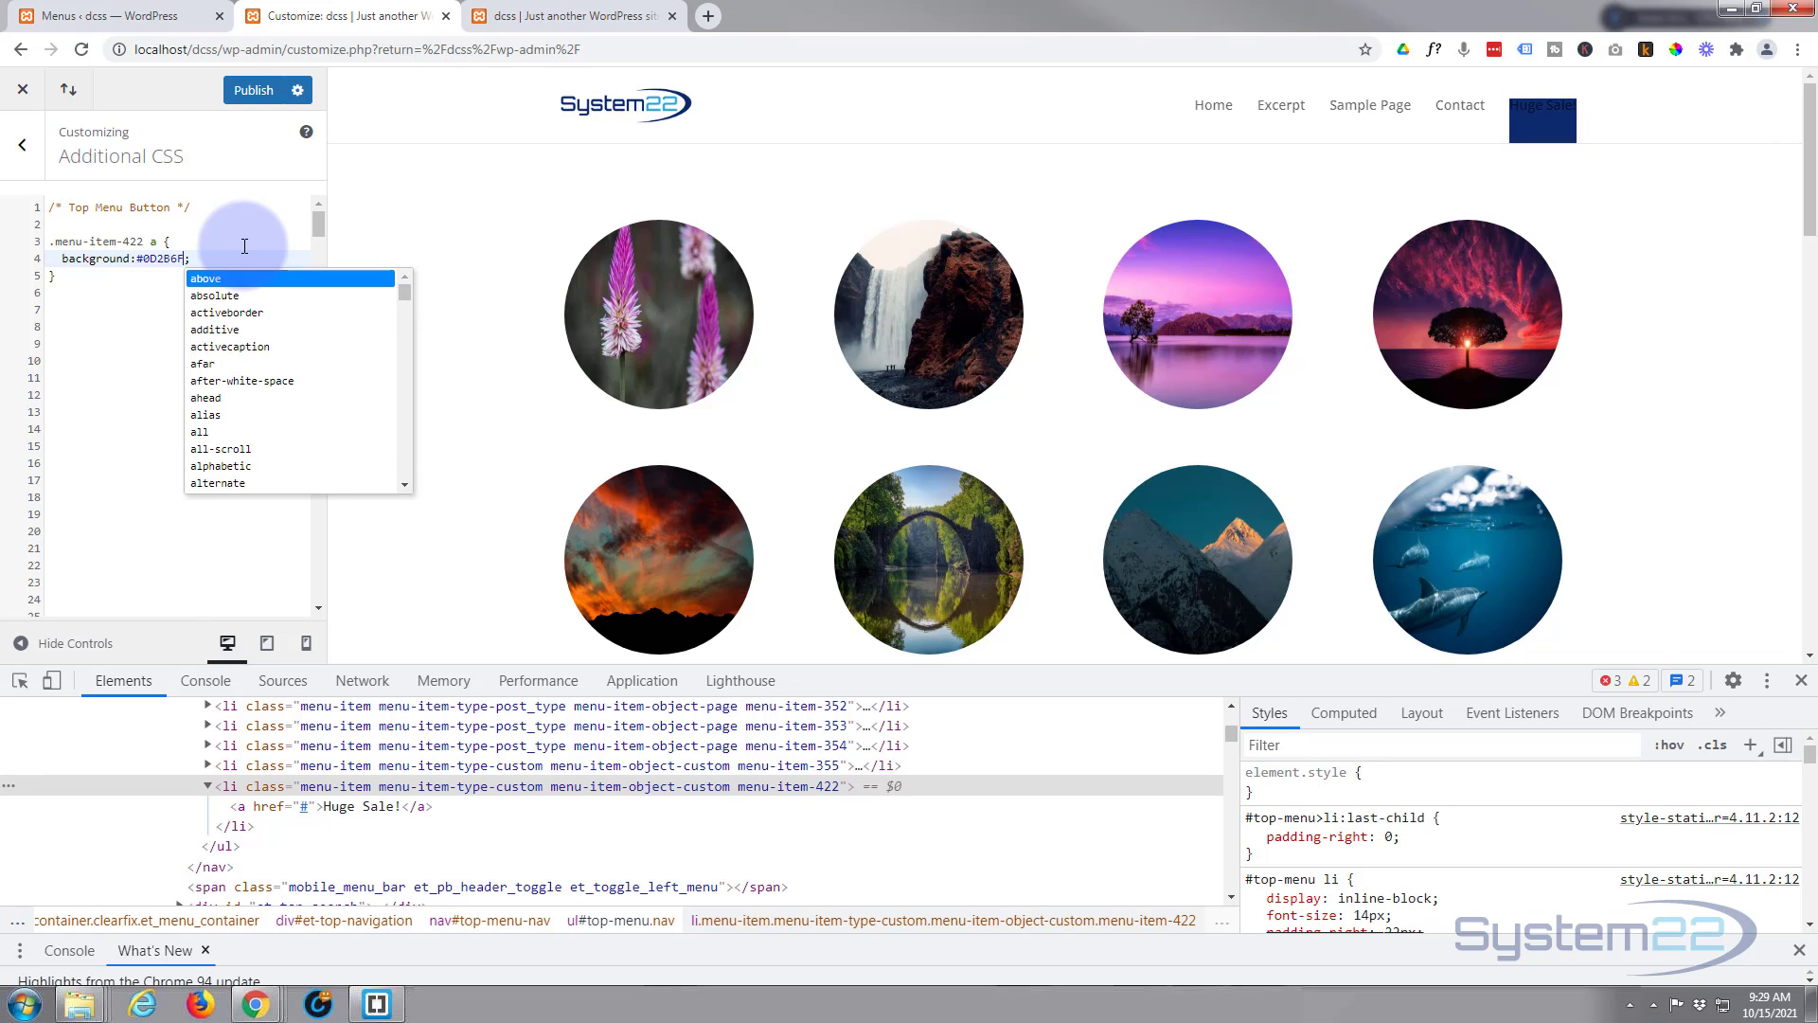
click(208, 259)
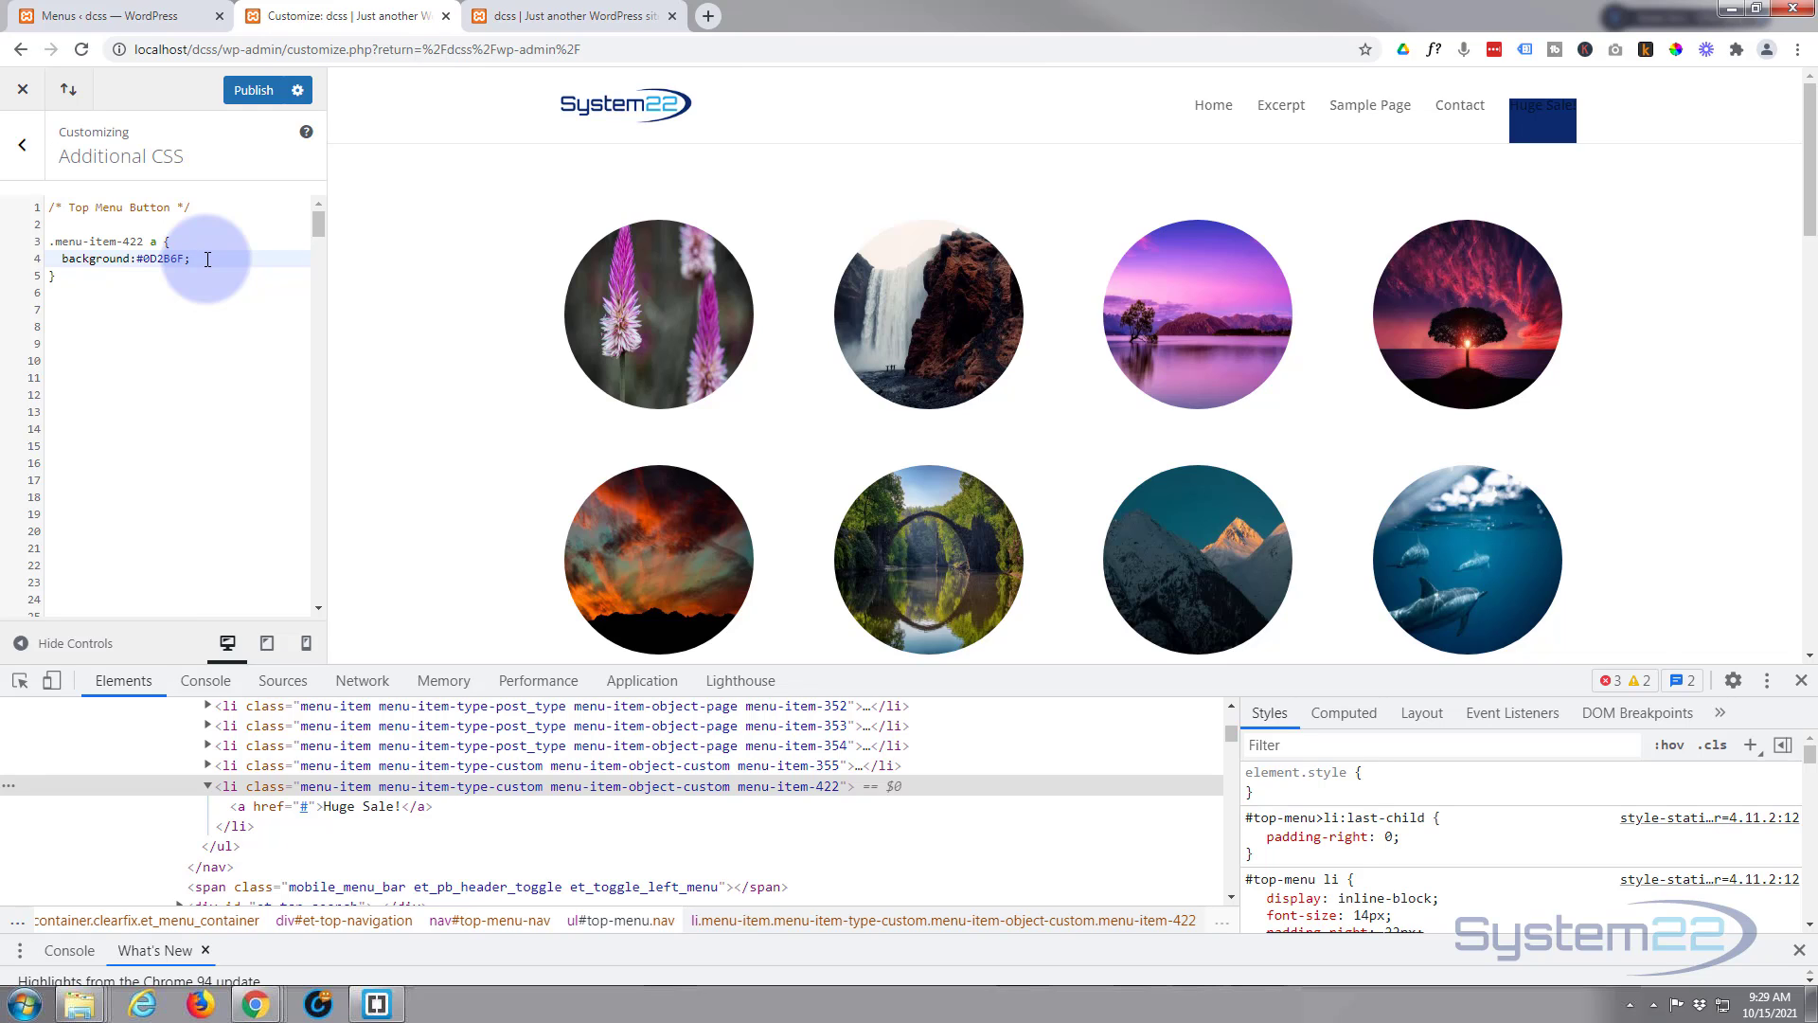
Step: Add the declaration color:#fff !important; on a new line below the background declaration
key(Return)
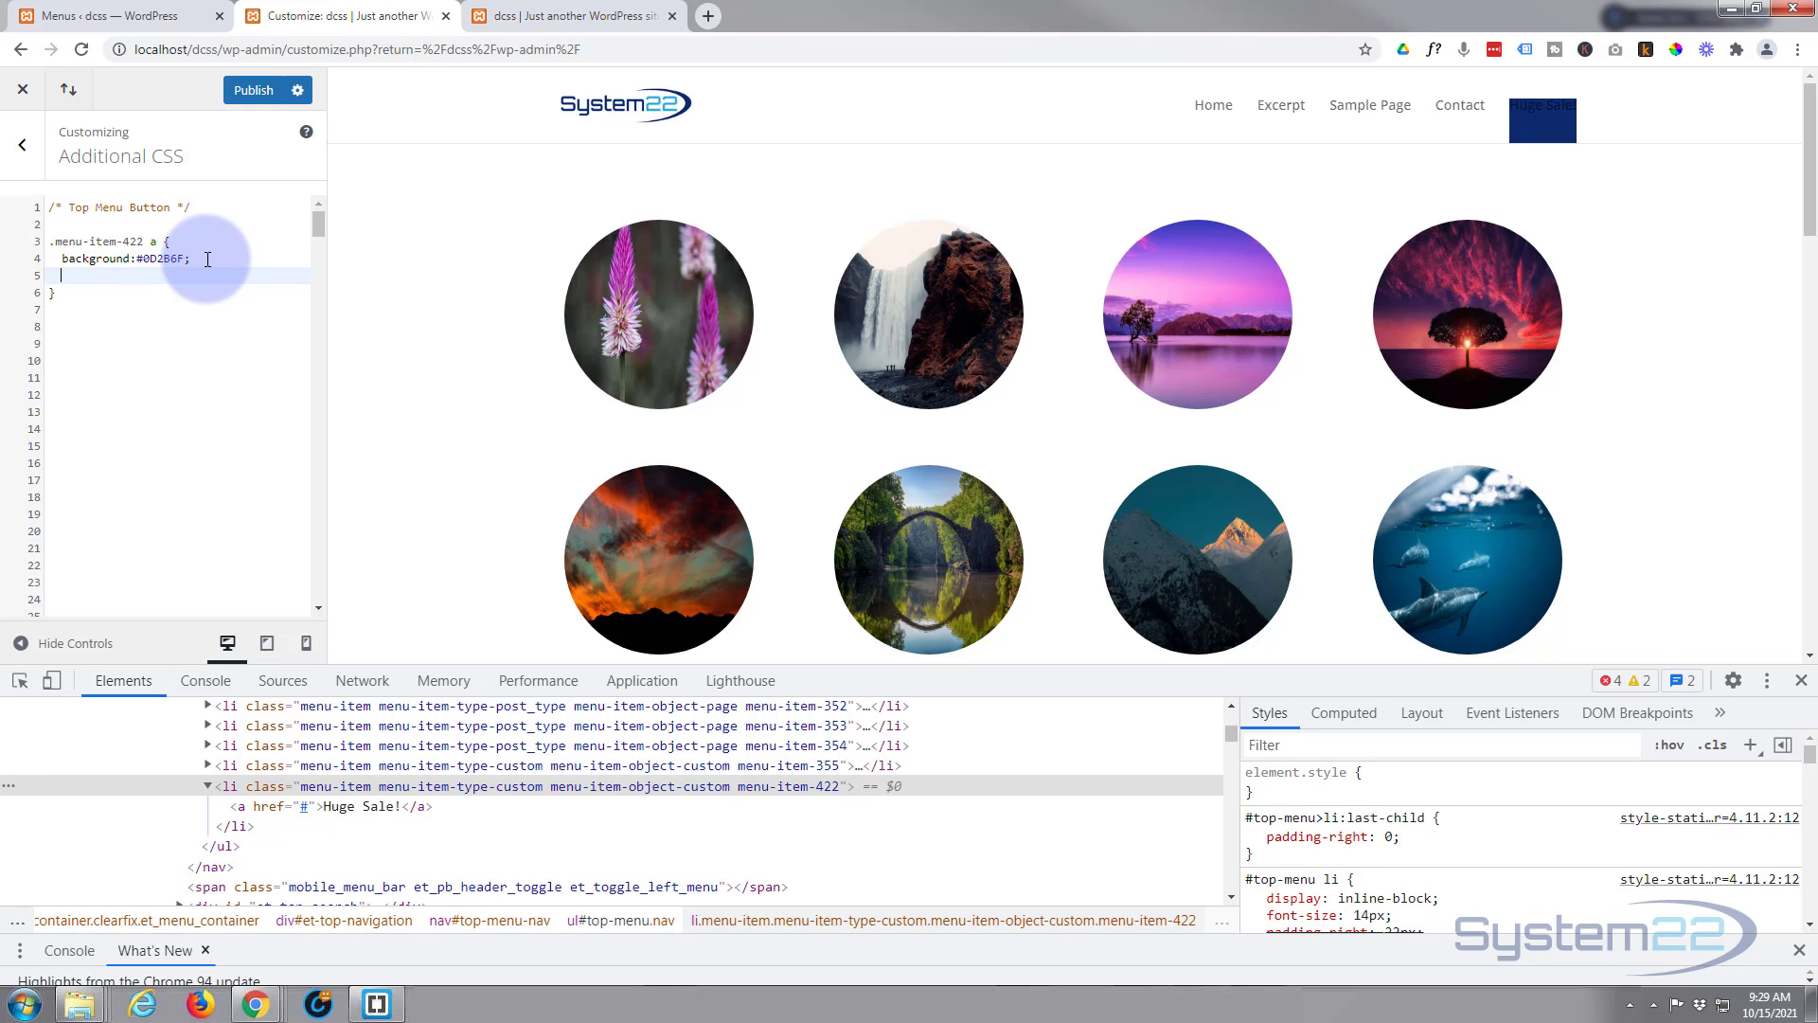
text(color)
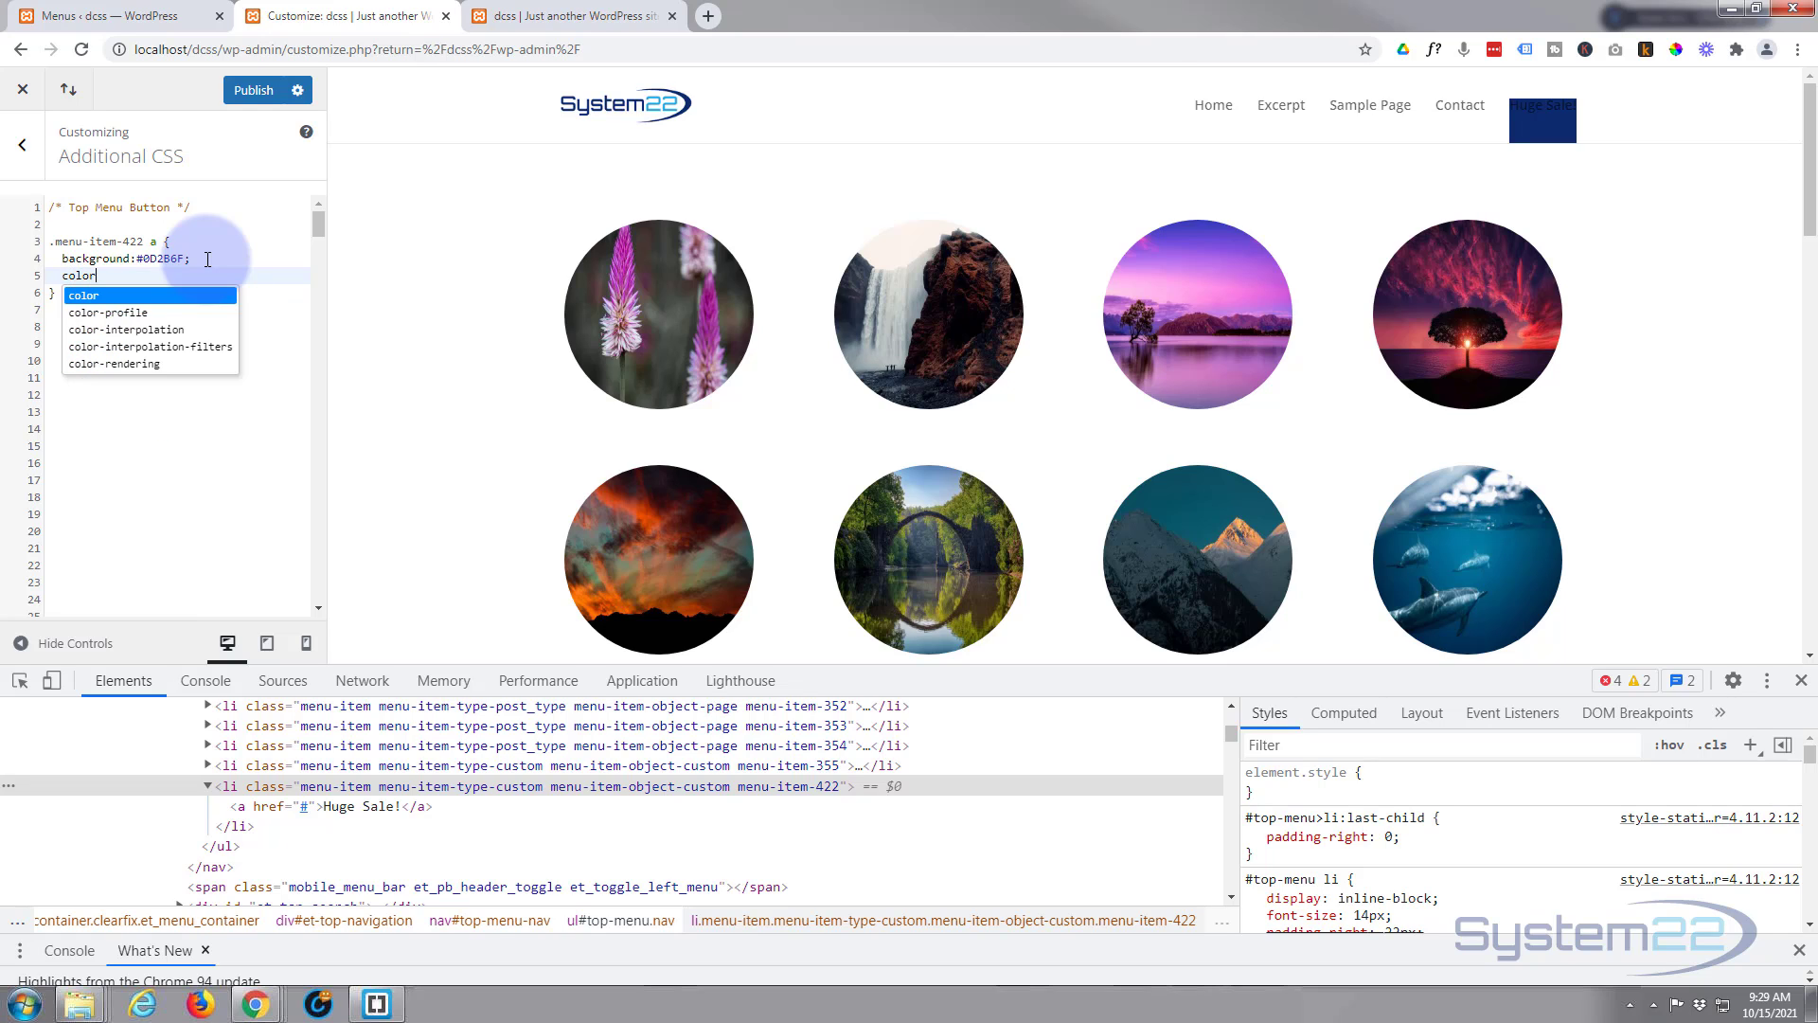
text(:#fff)
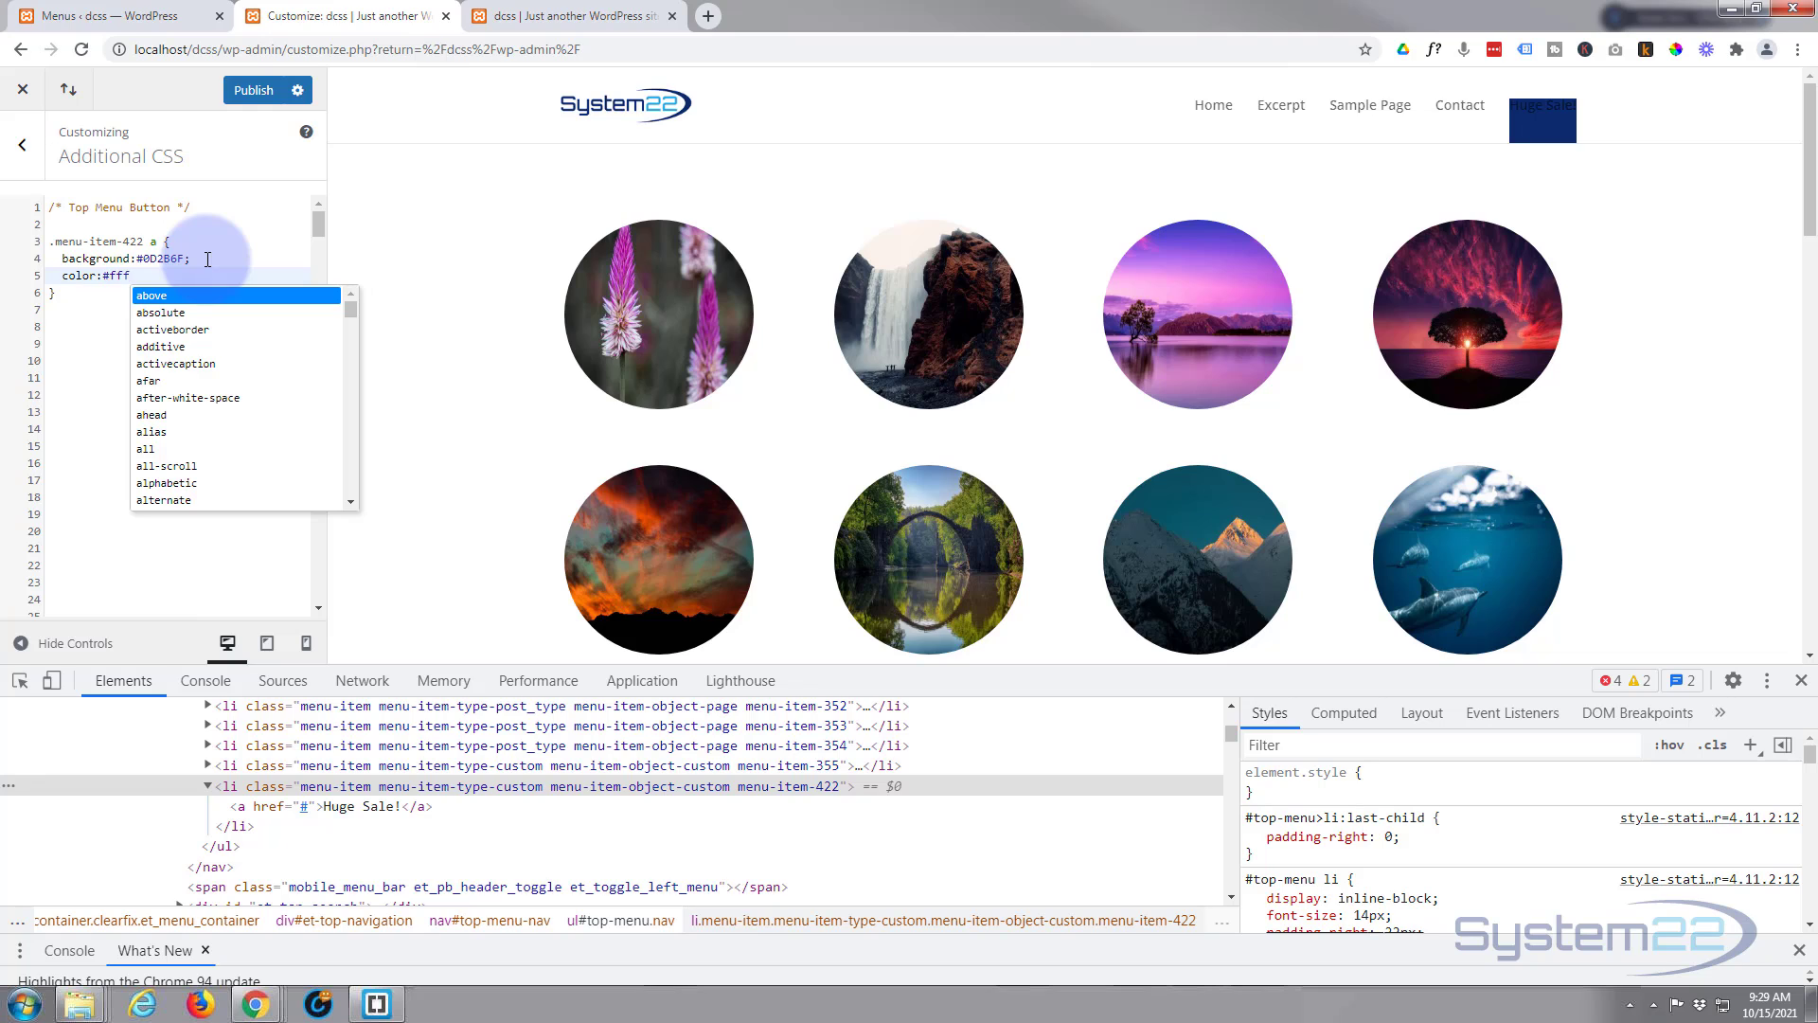
text(;)
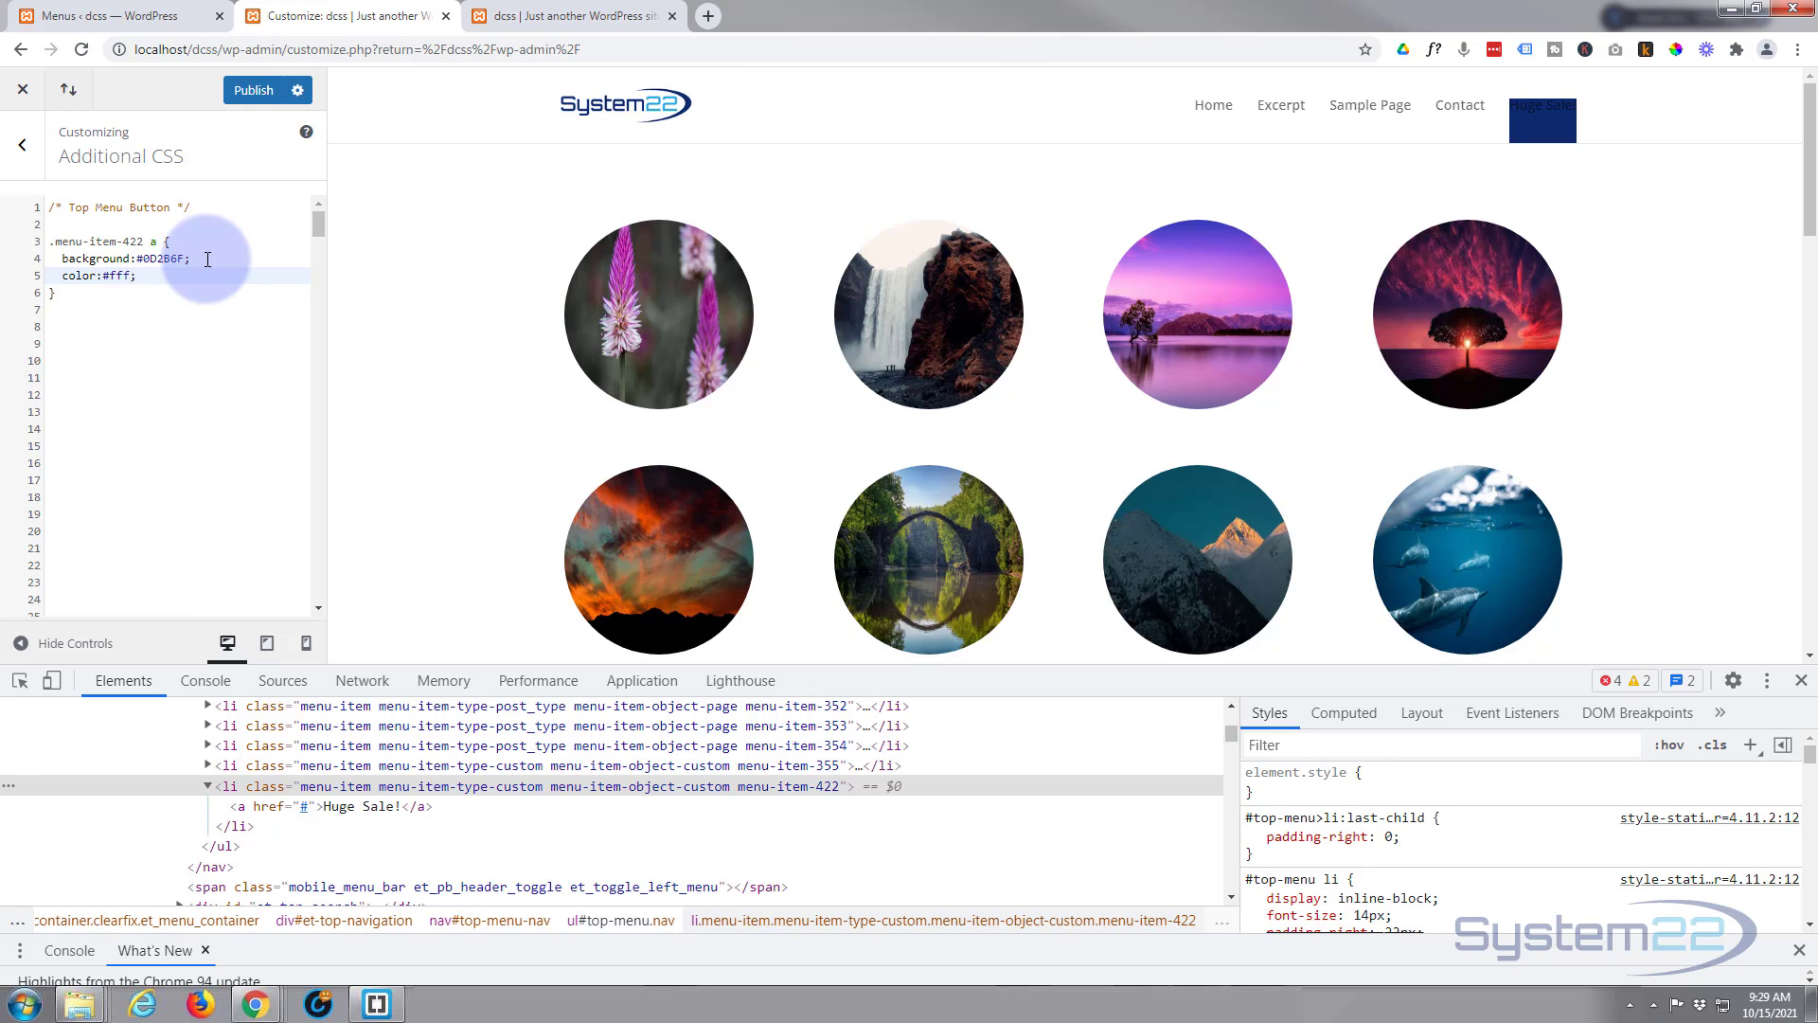
key(BackSpace)
text(im)
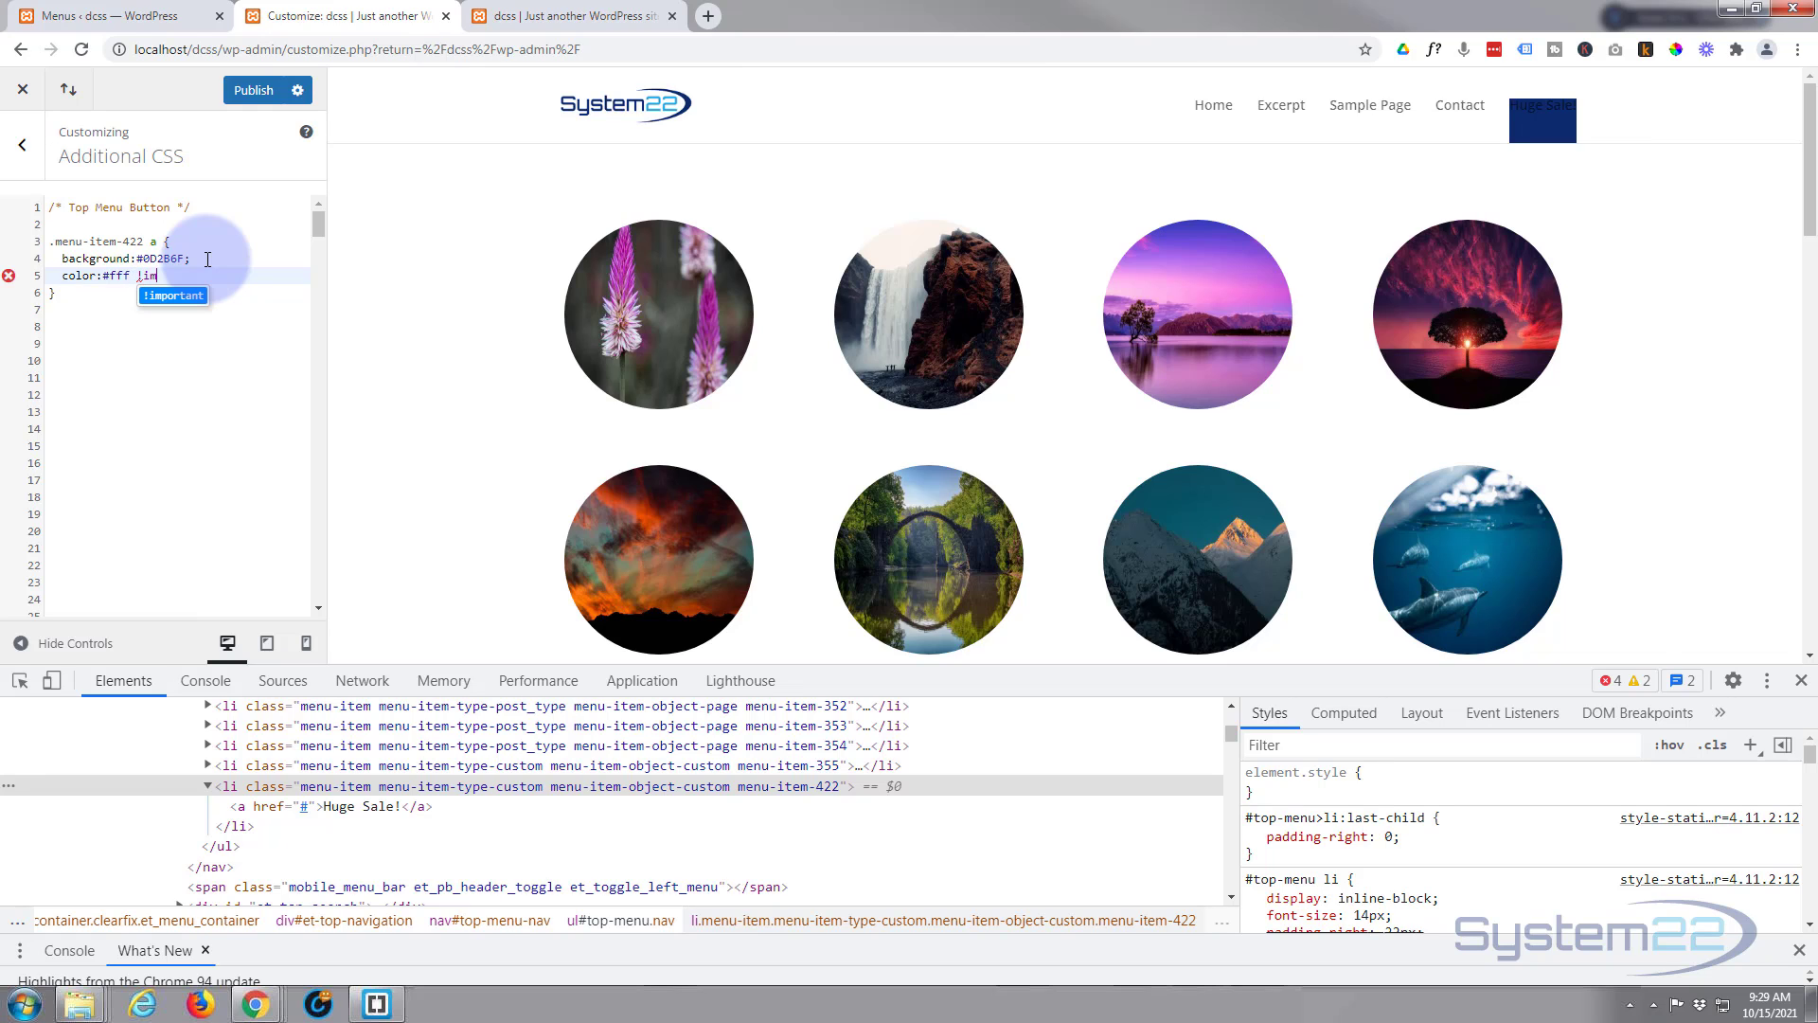
text(portant;)
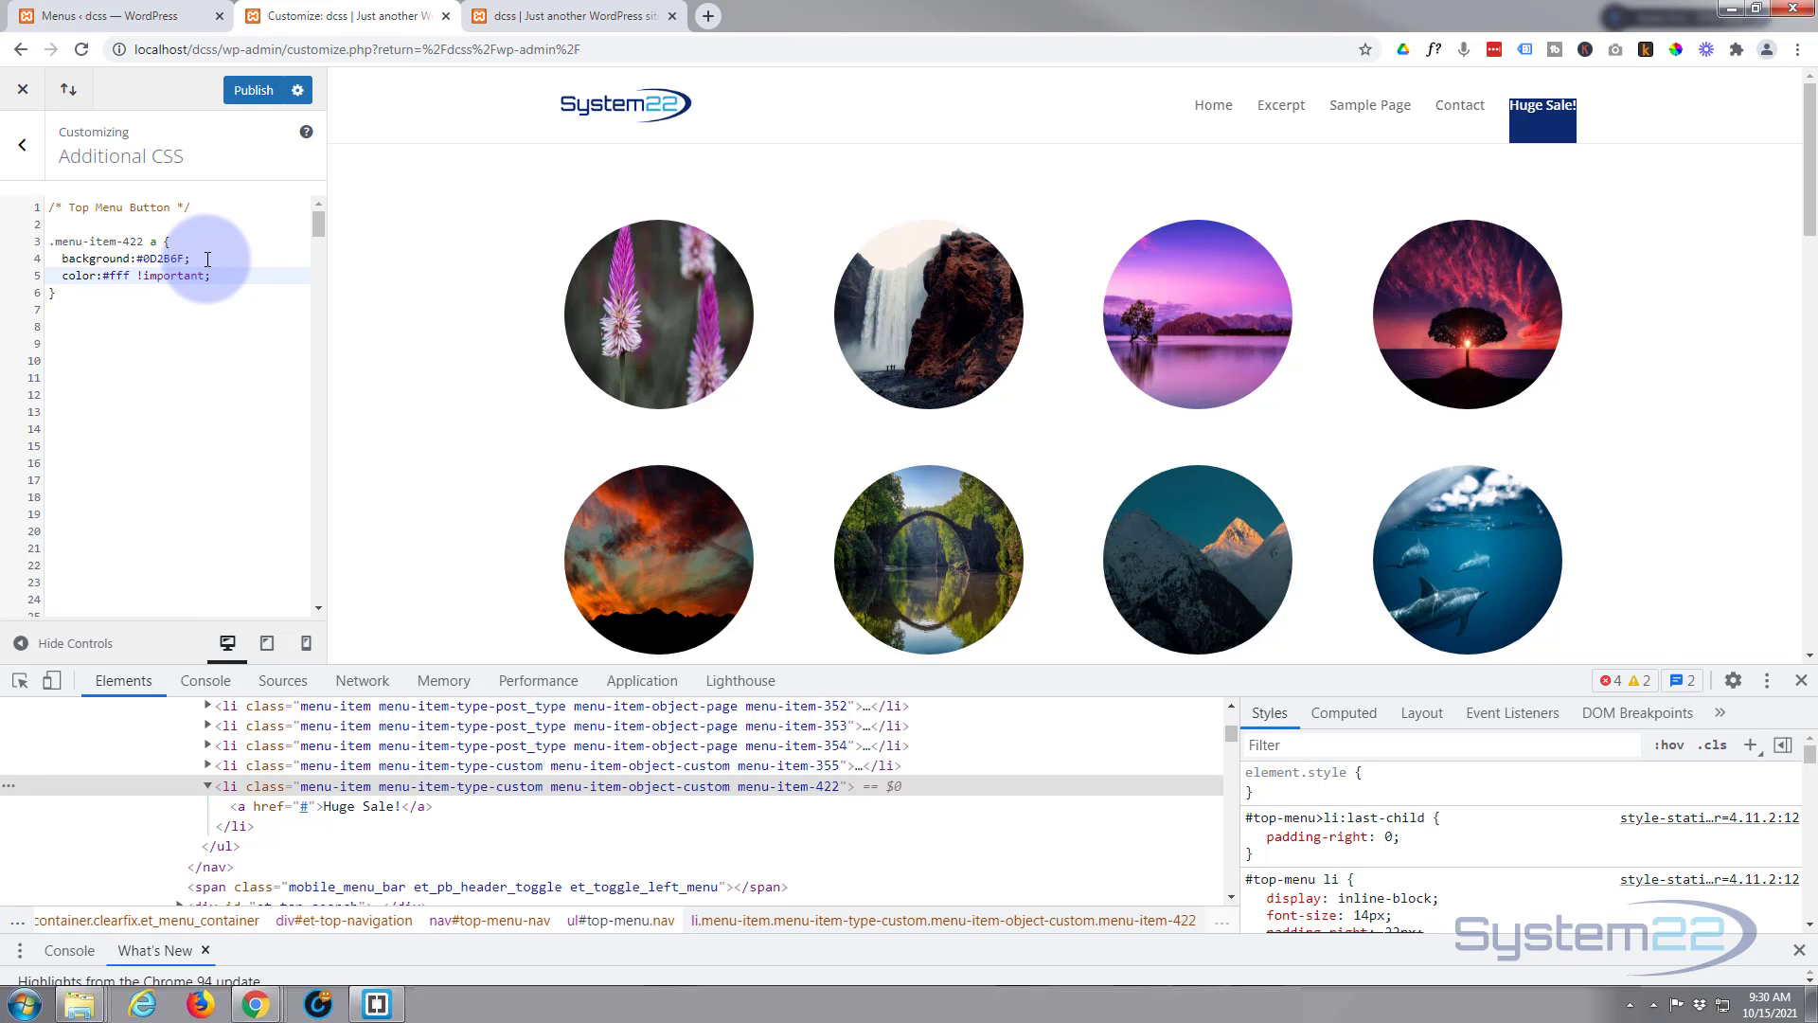
Step: Add the declaration padding:10px !important; to the .menu-item-422 a rule below the color declaration
key(Return)
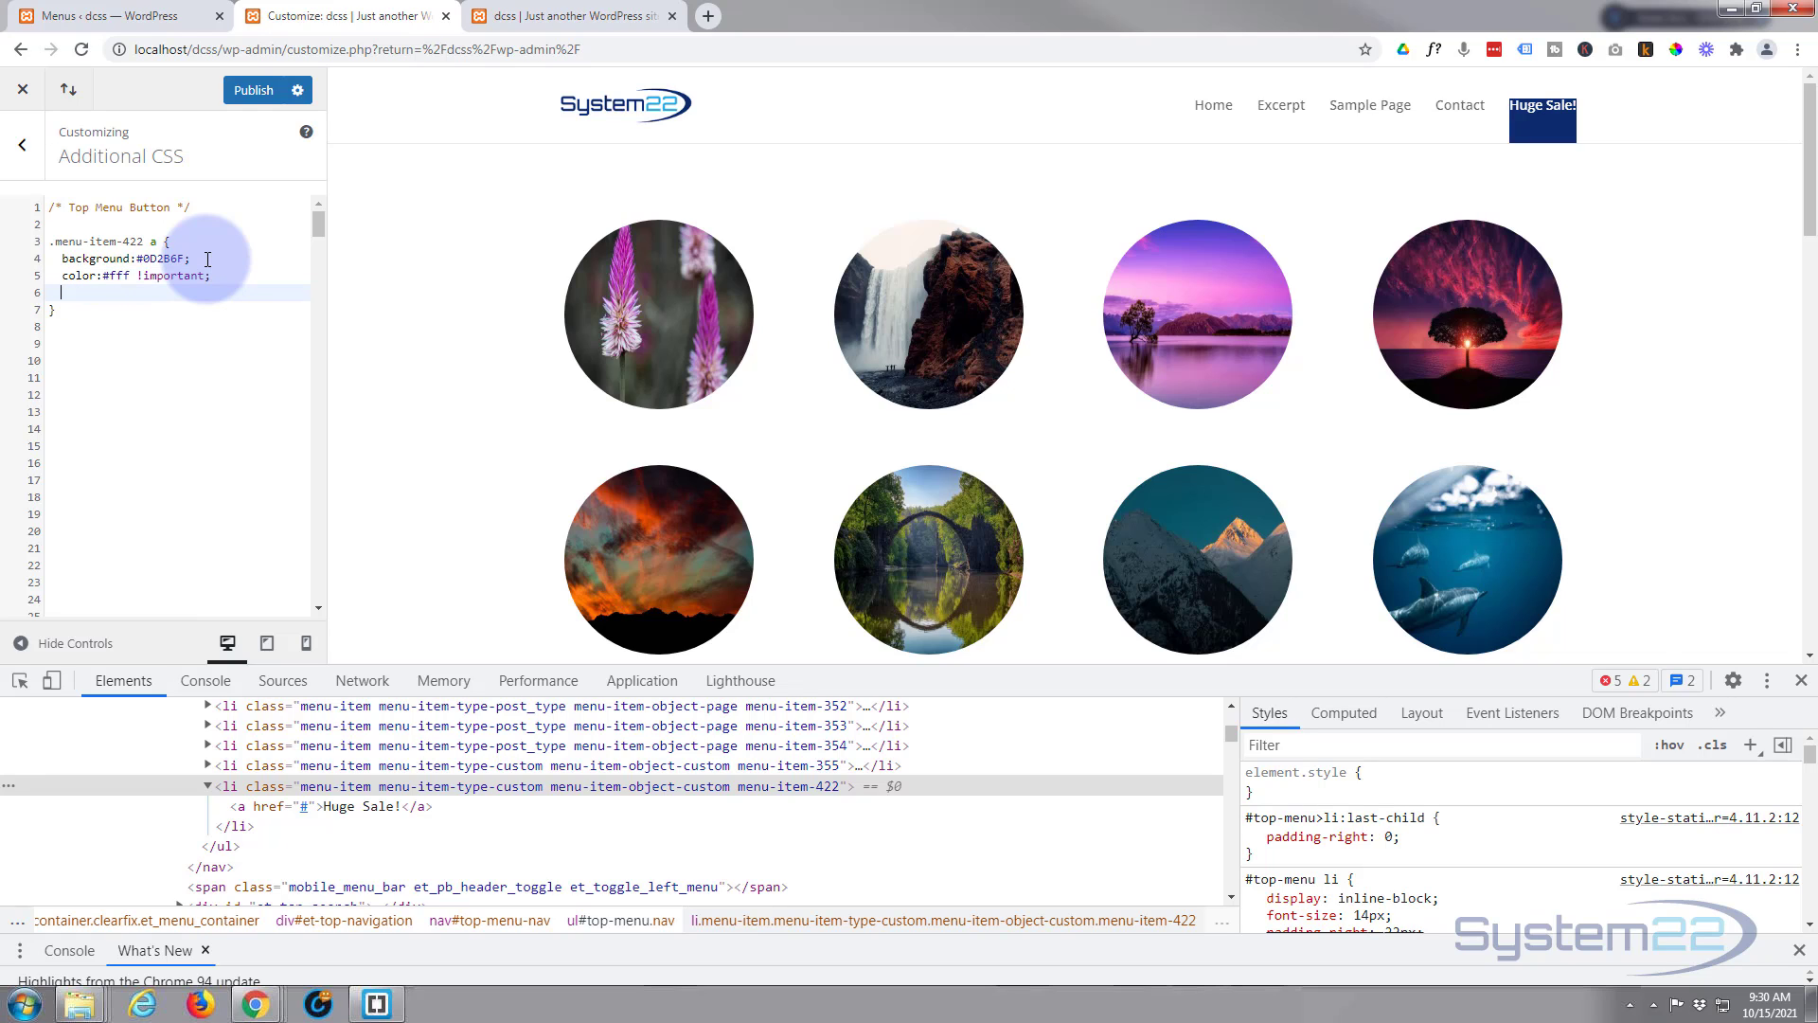
text(padding)
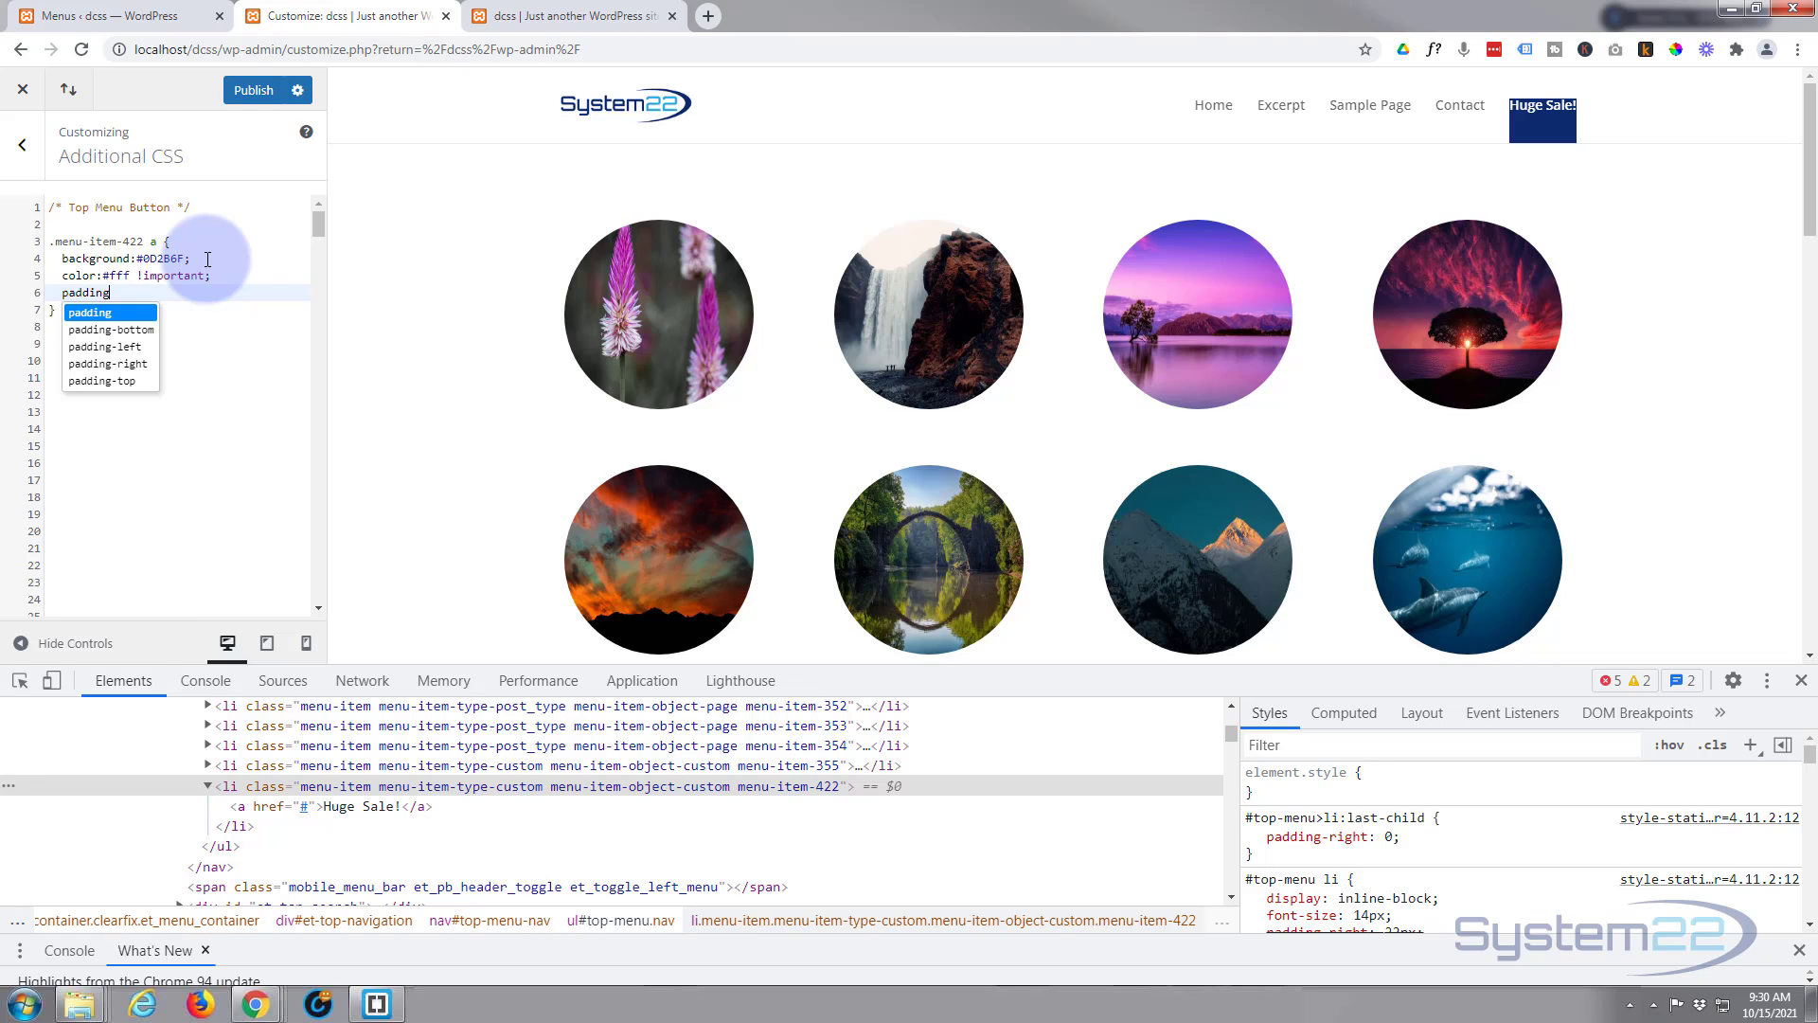
text(:10px)
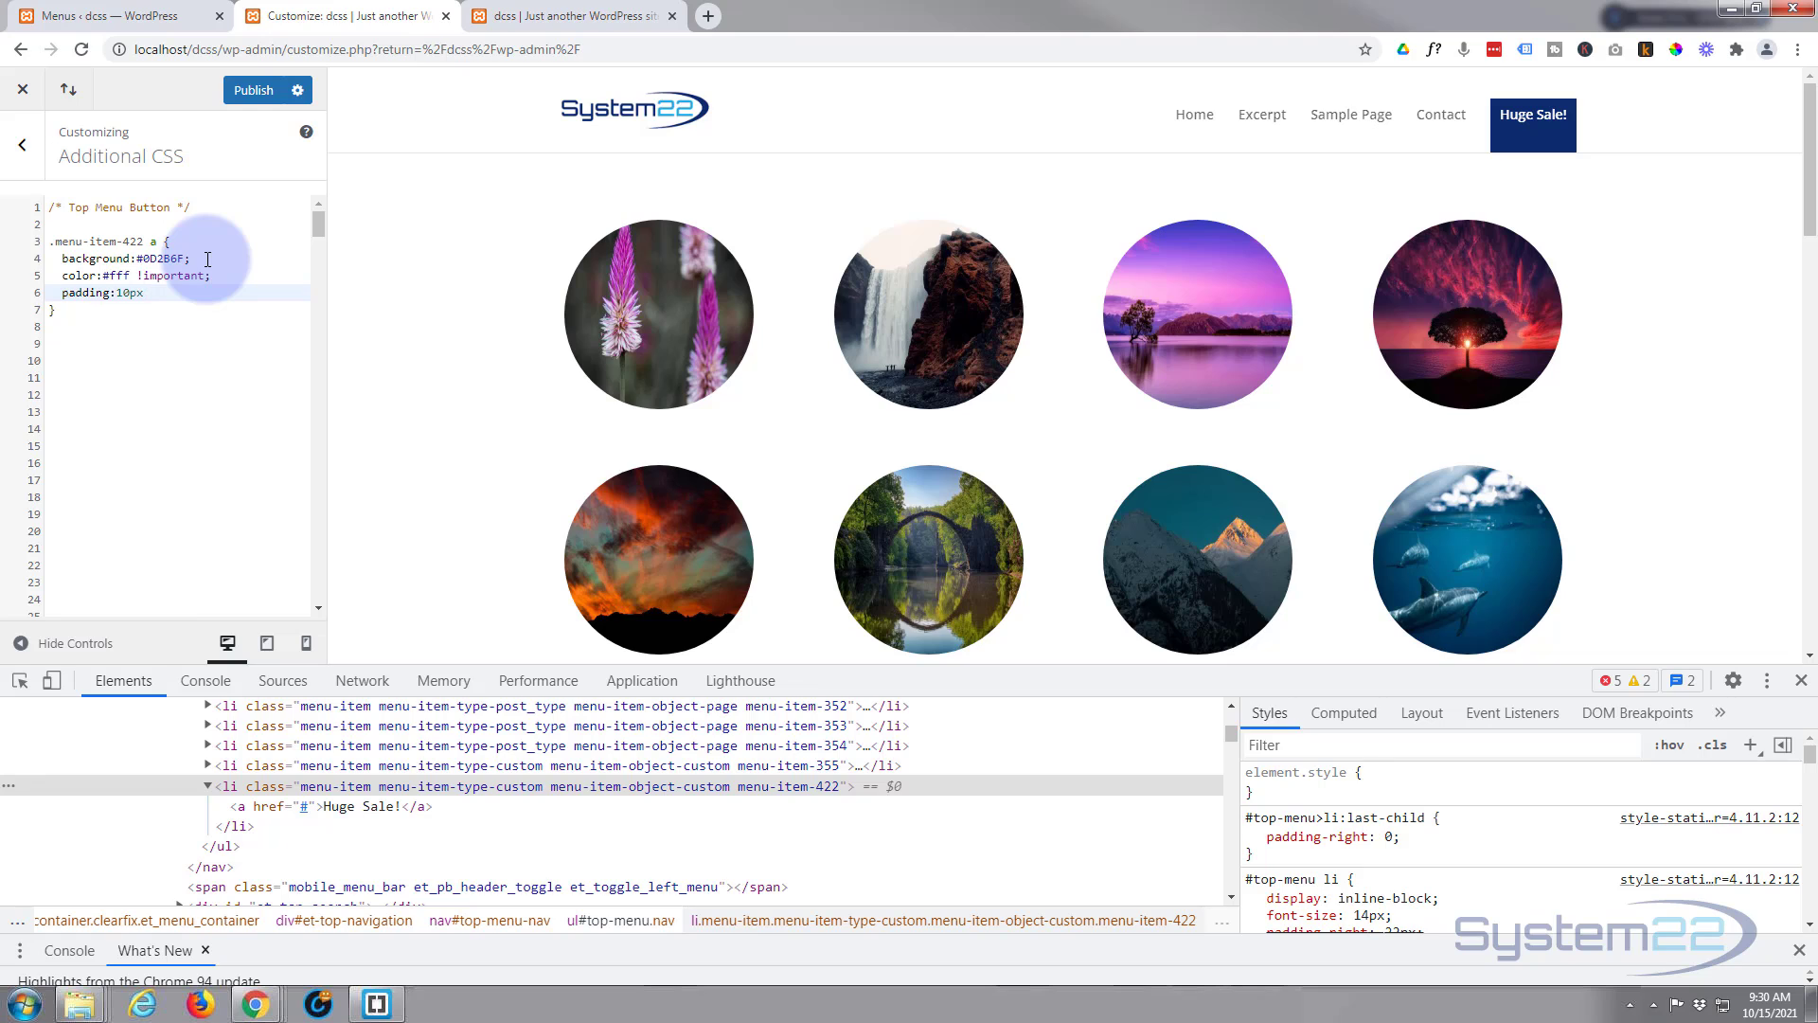
text(!im)
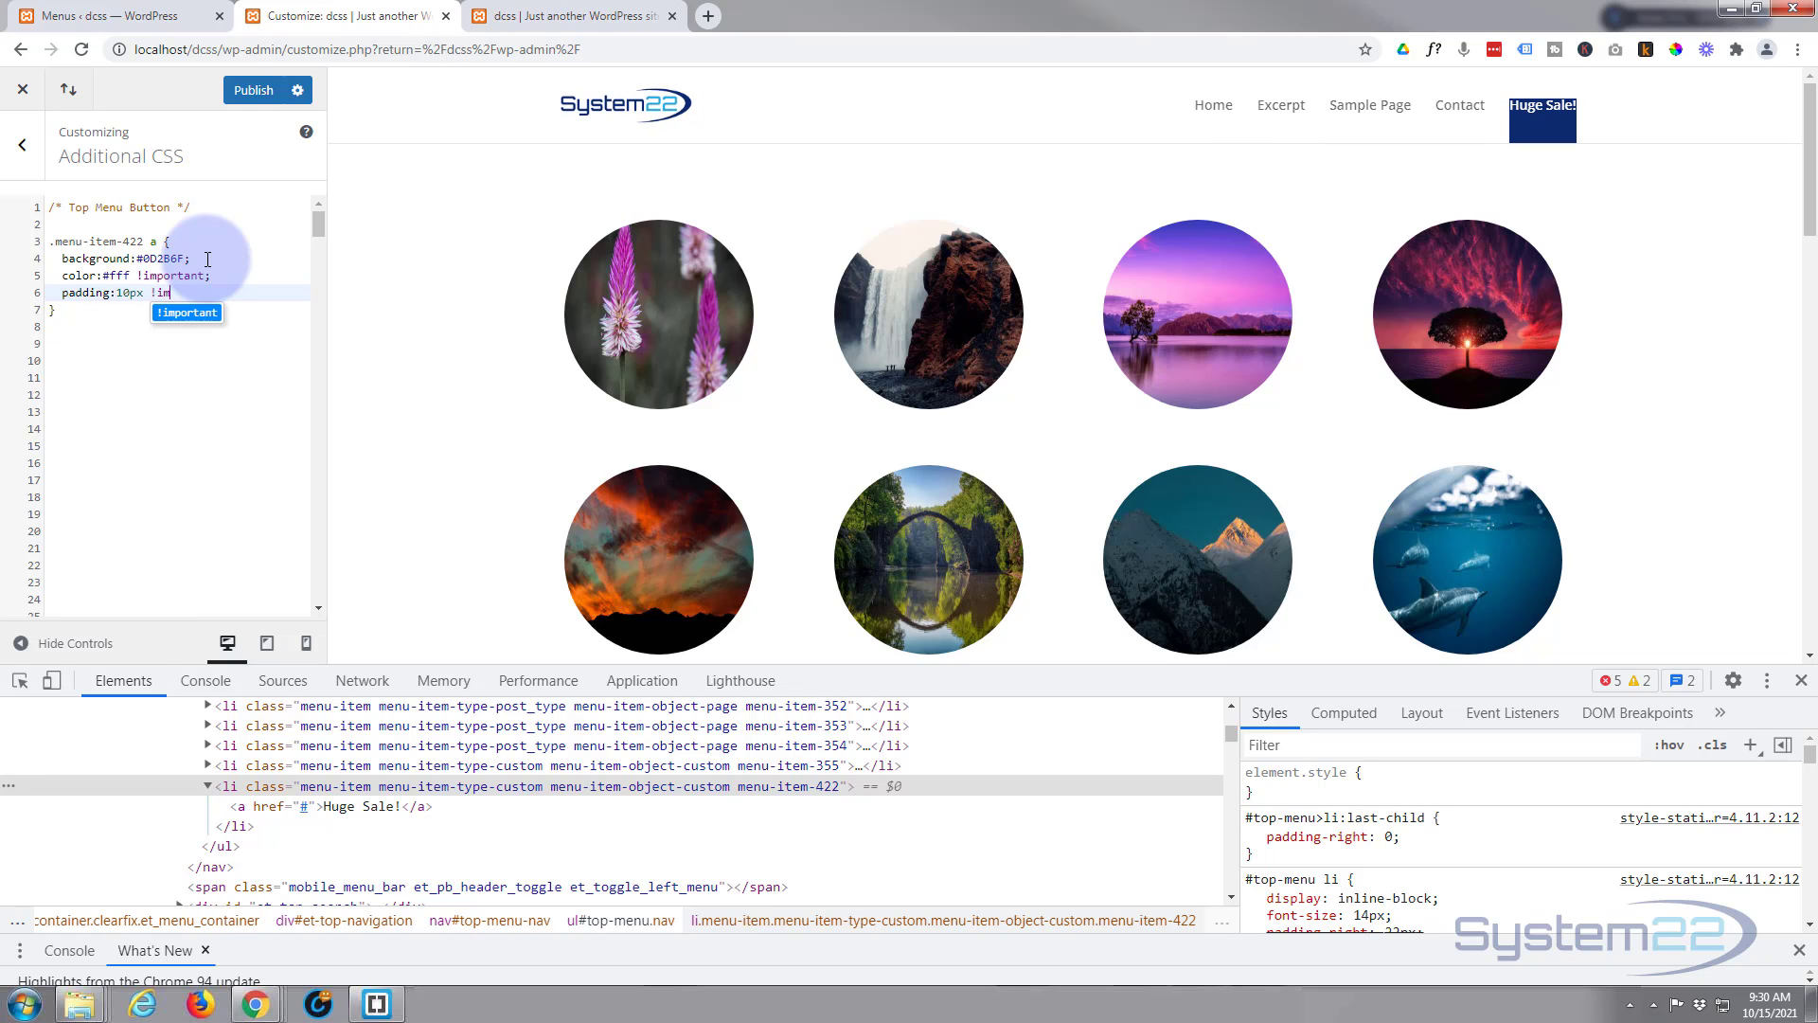
text(portant)
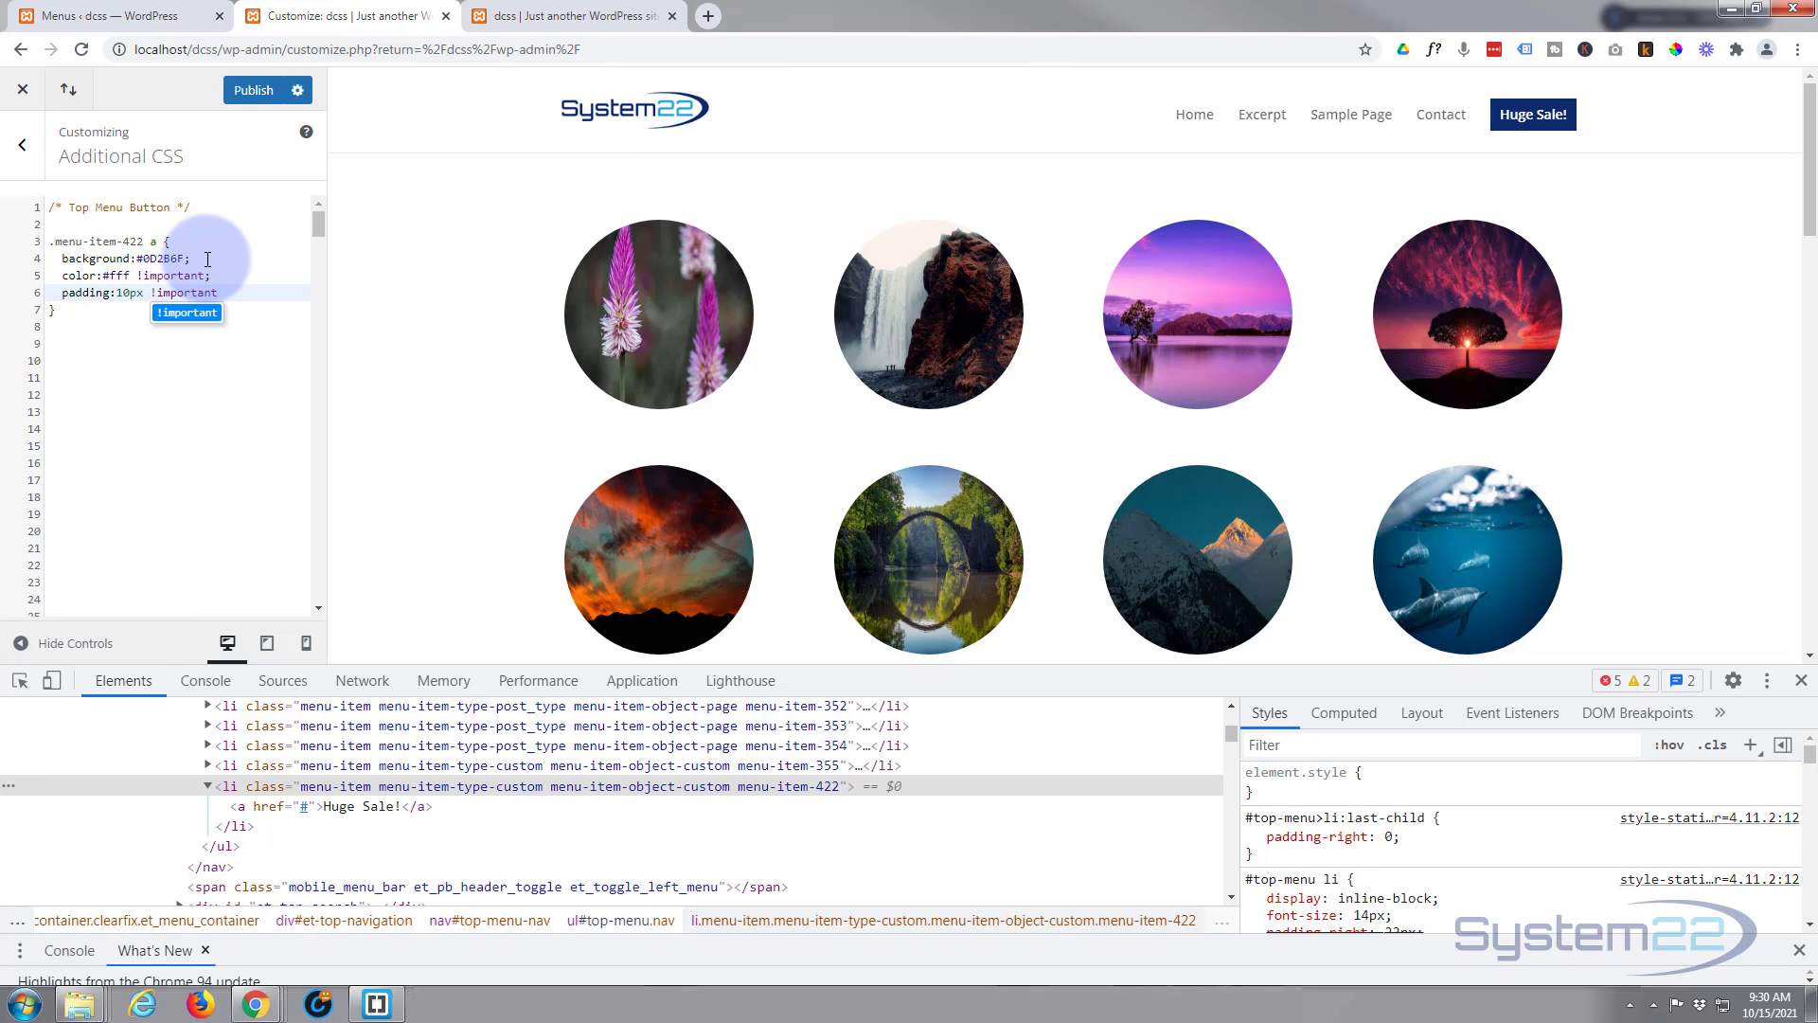
text(;)
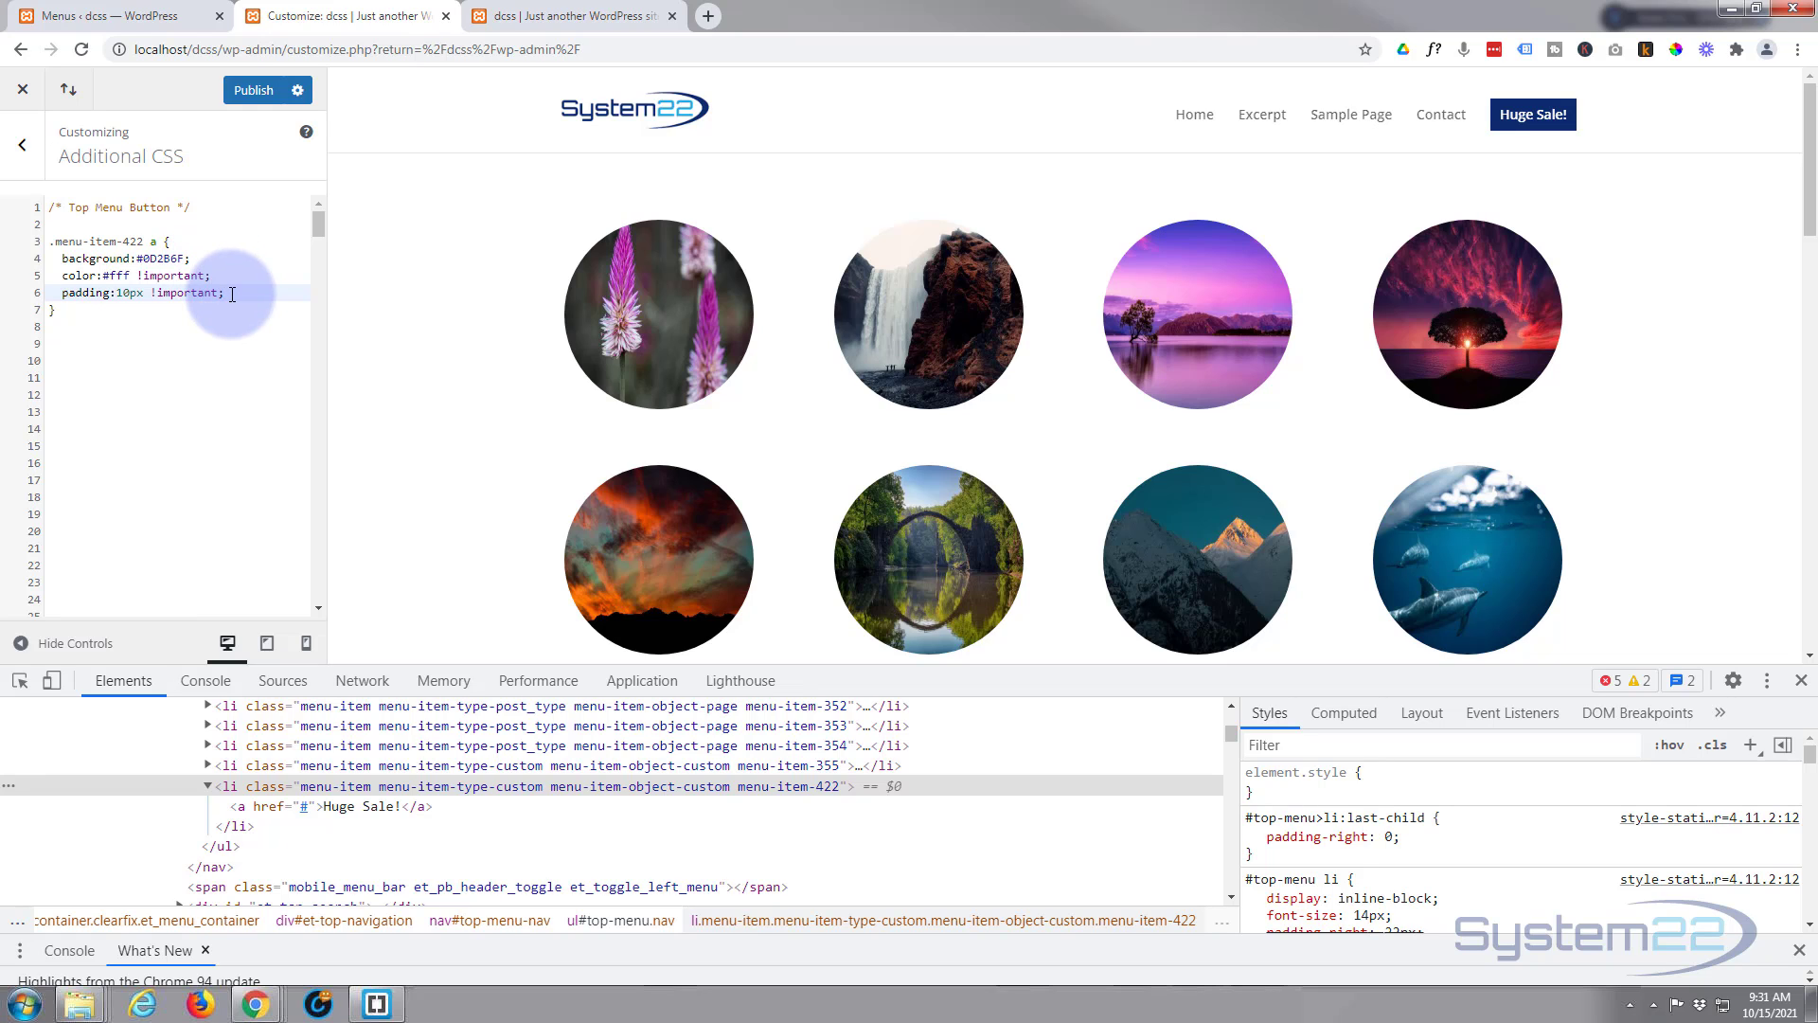
Step: Add border-radius:4px; below the padding declaration and try the radius at 40px
key(Return)
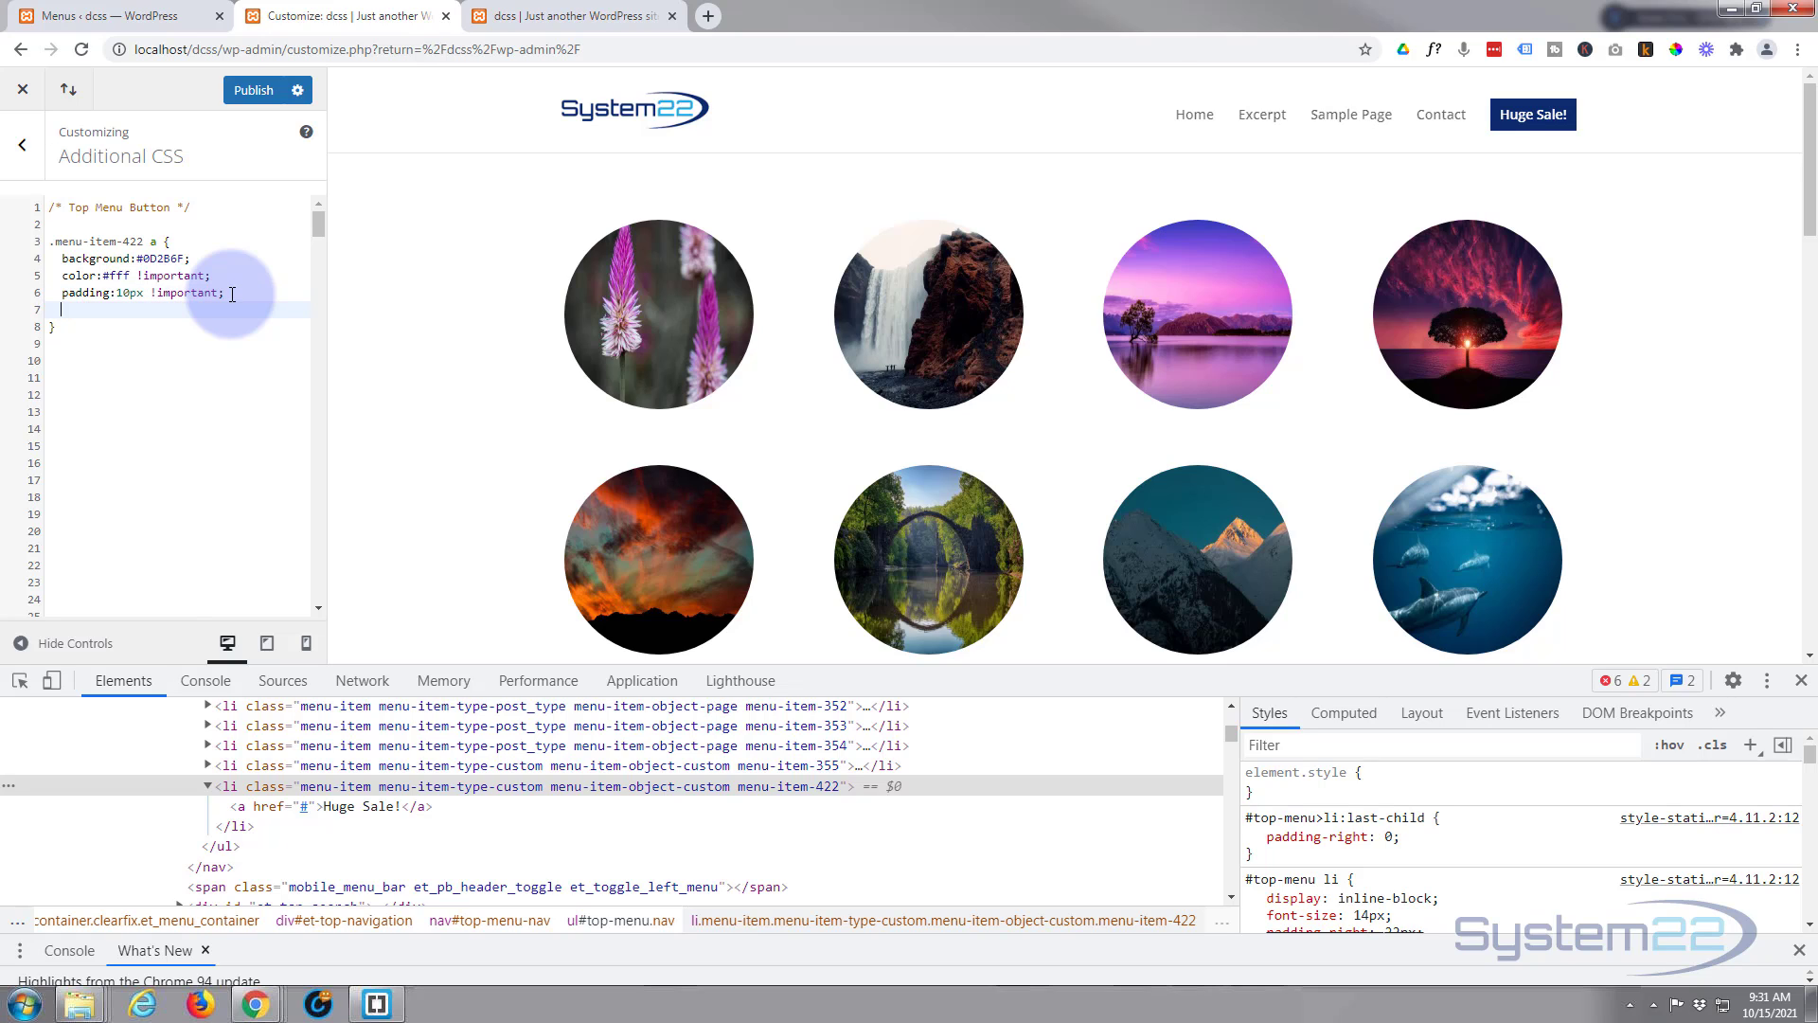
text(border)
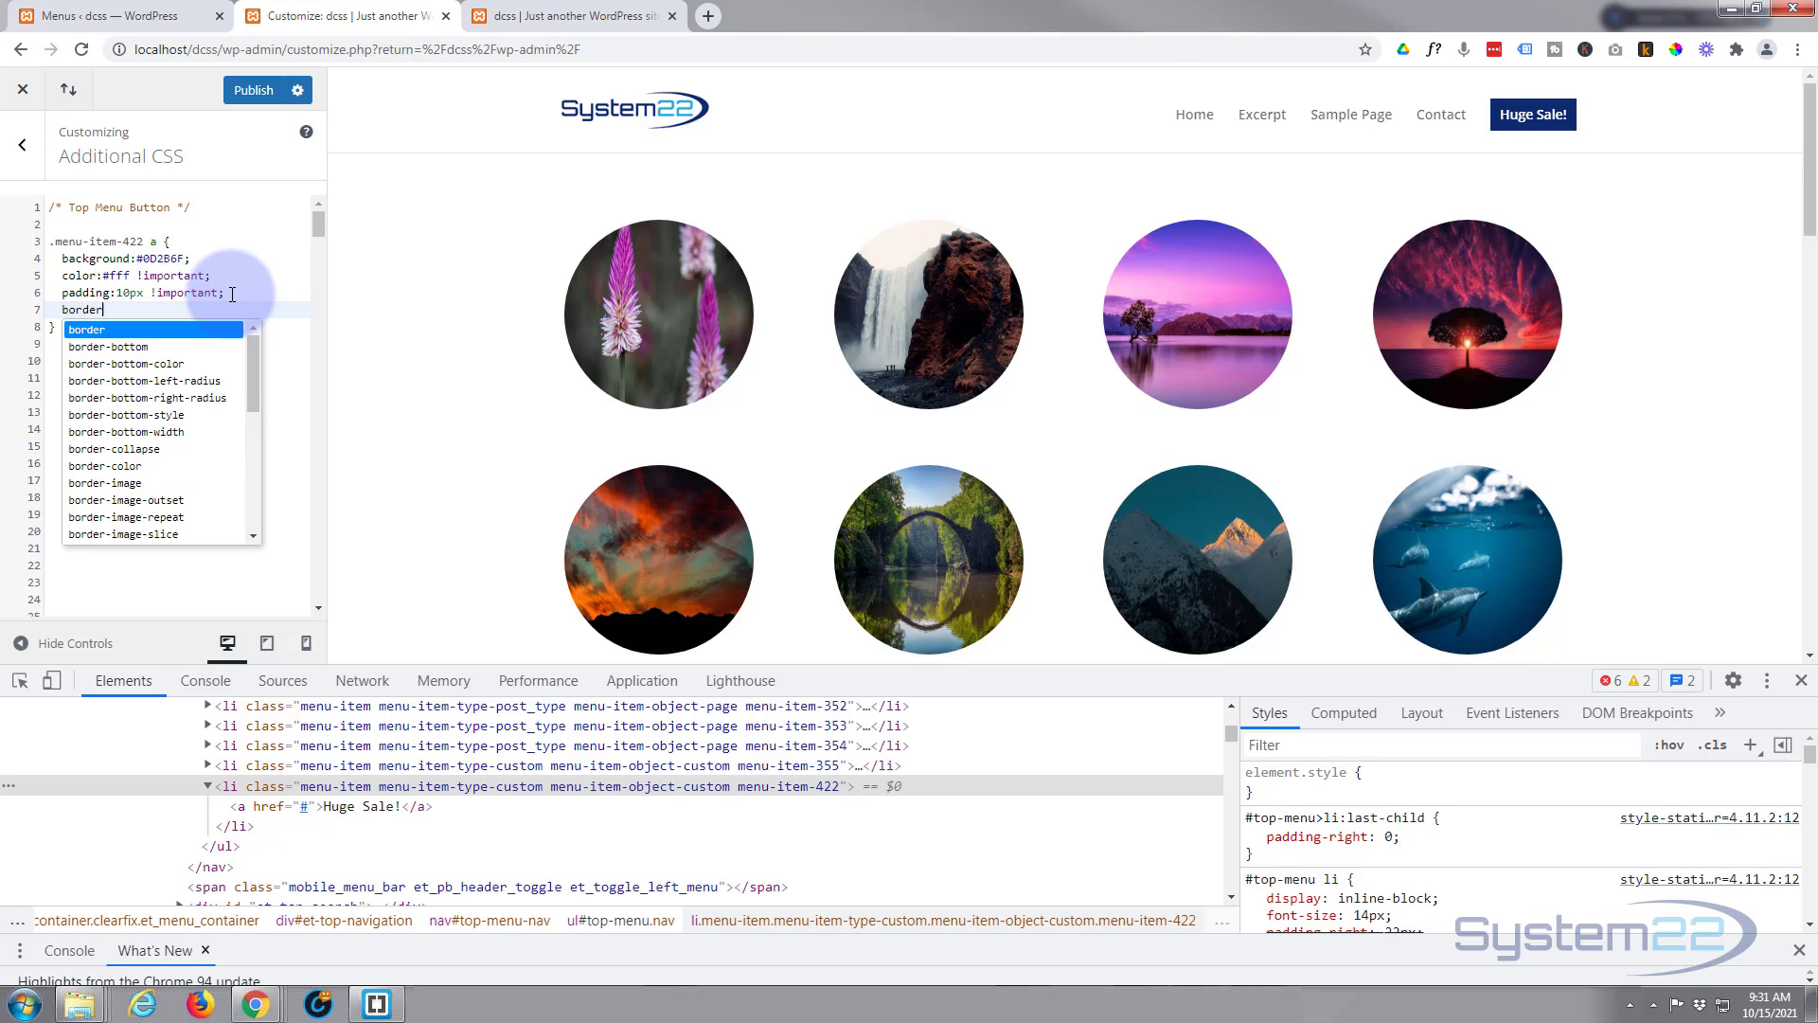
text(-ra)
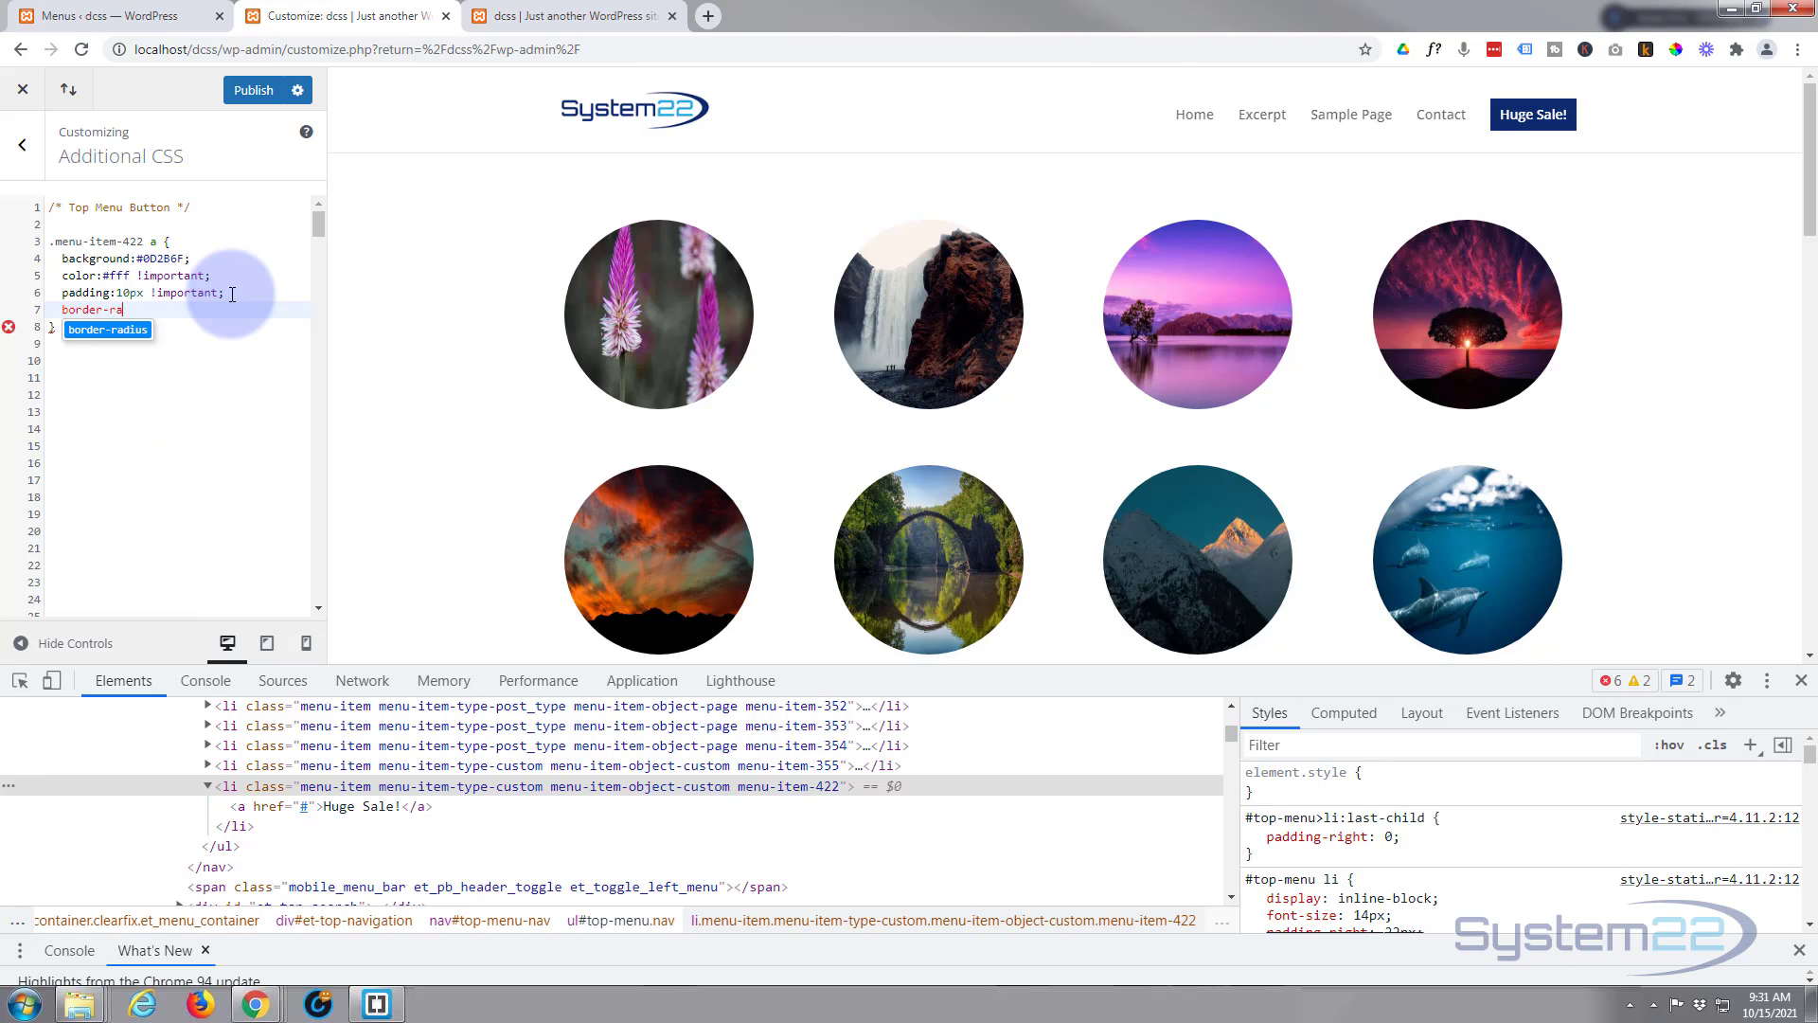
text(dius:)
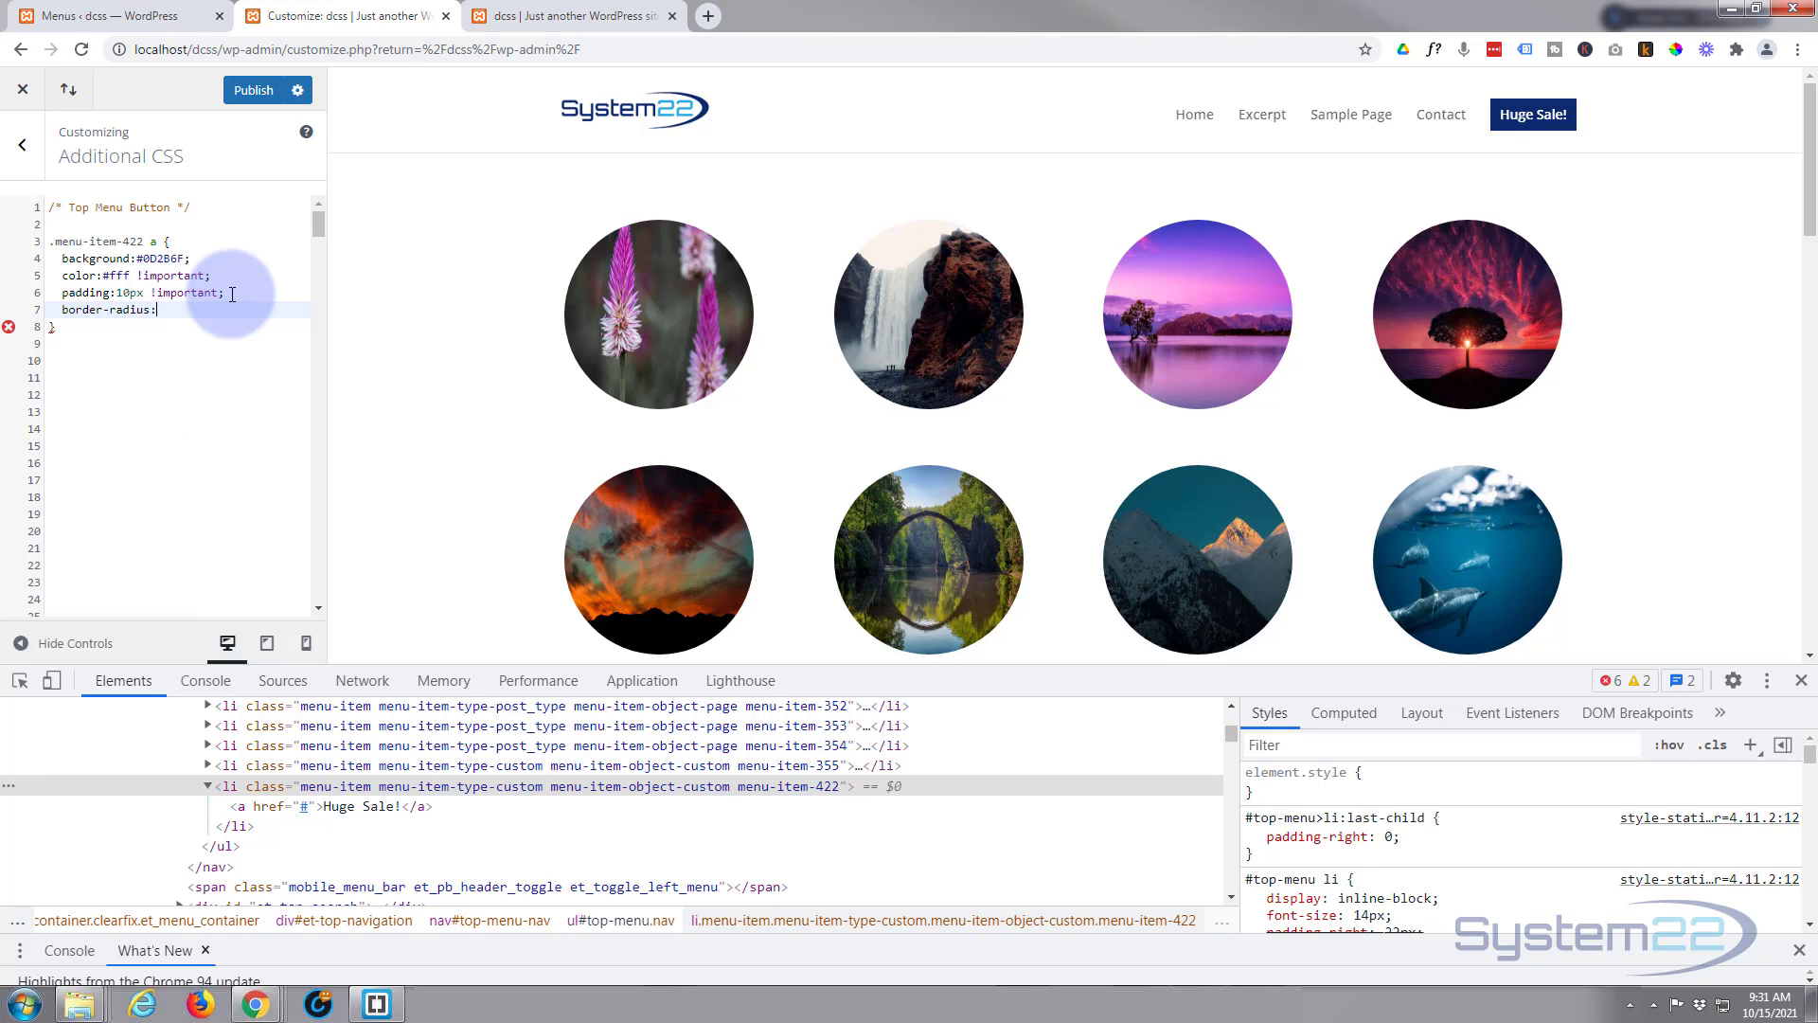
text(4px;)
click(162, 310)
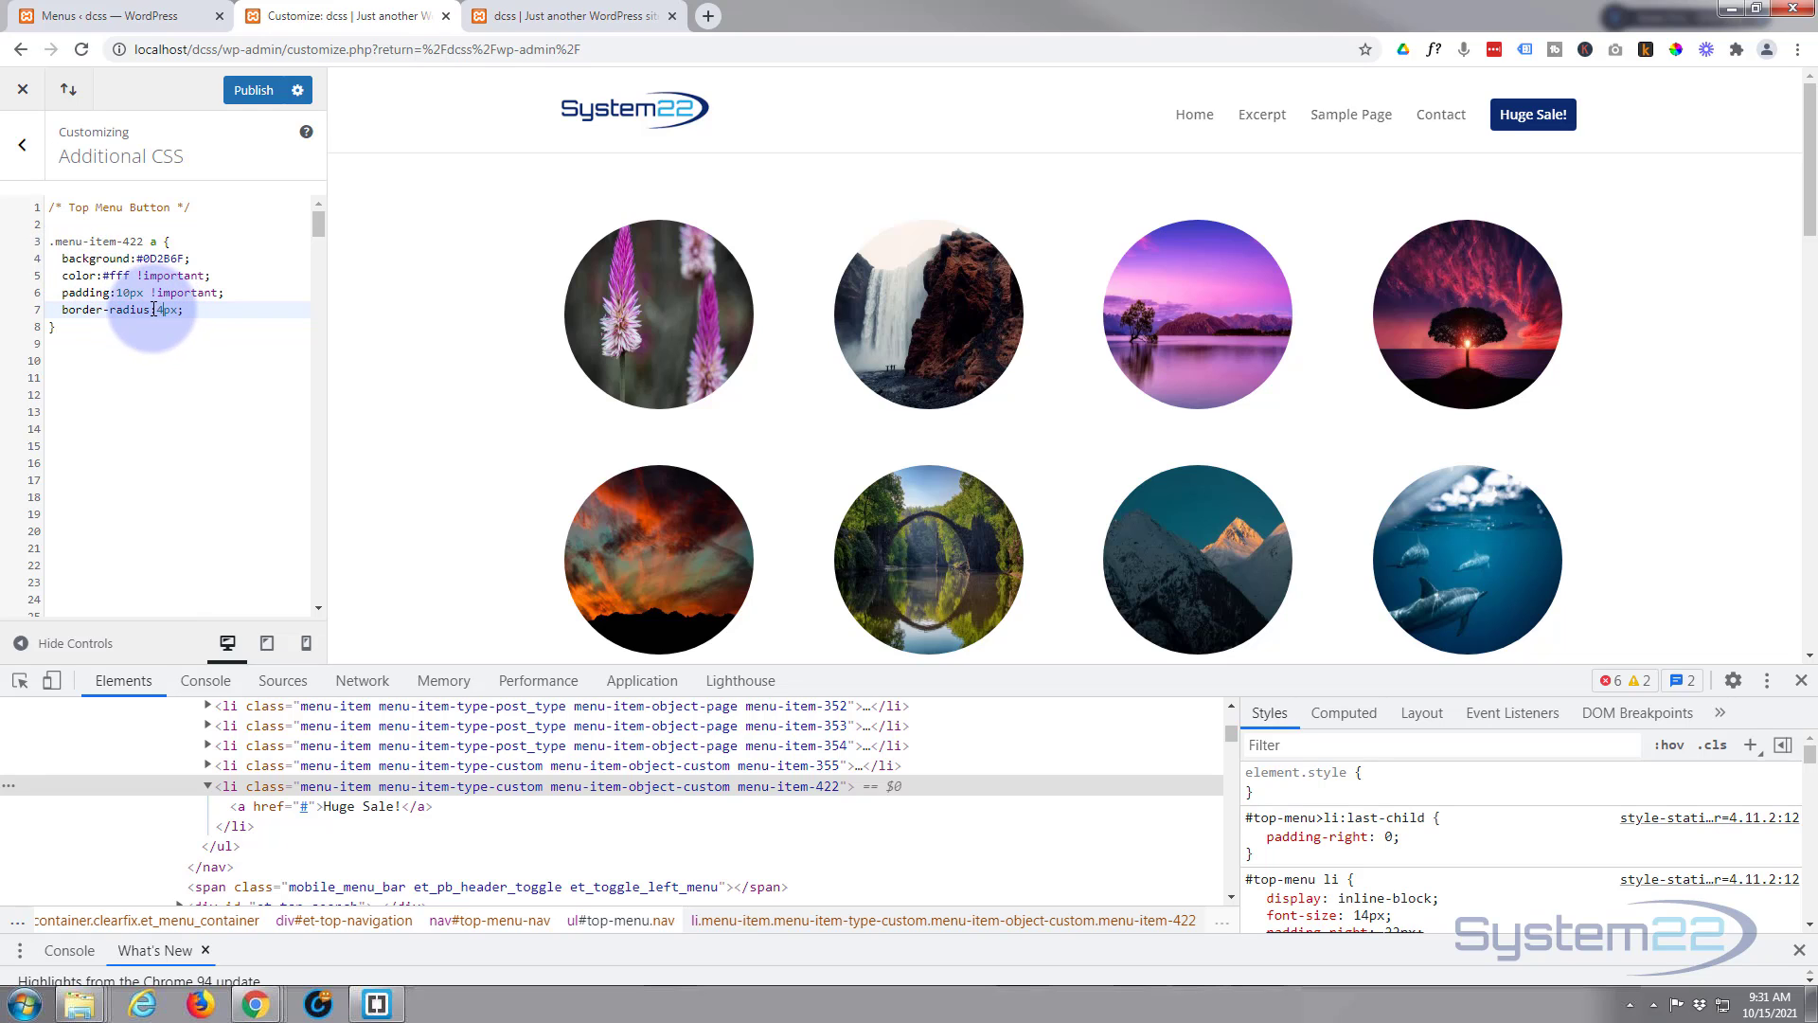
text(0)
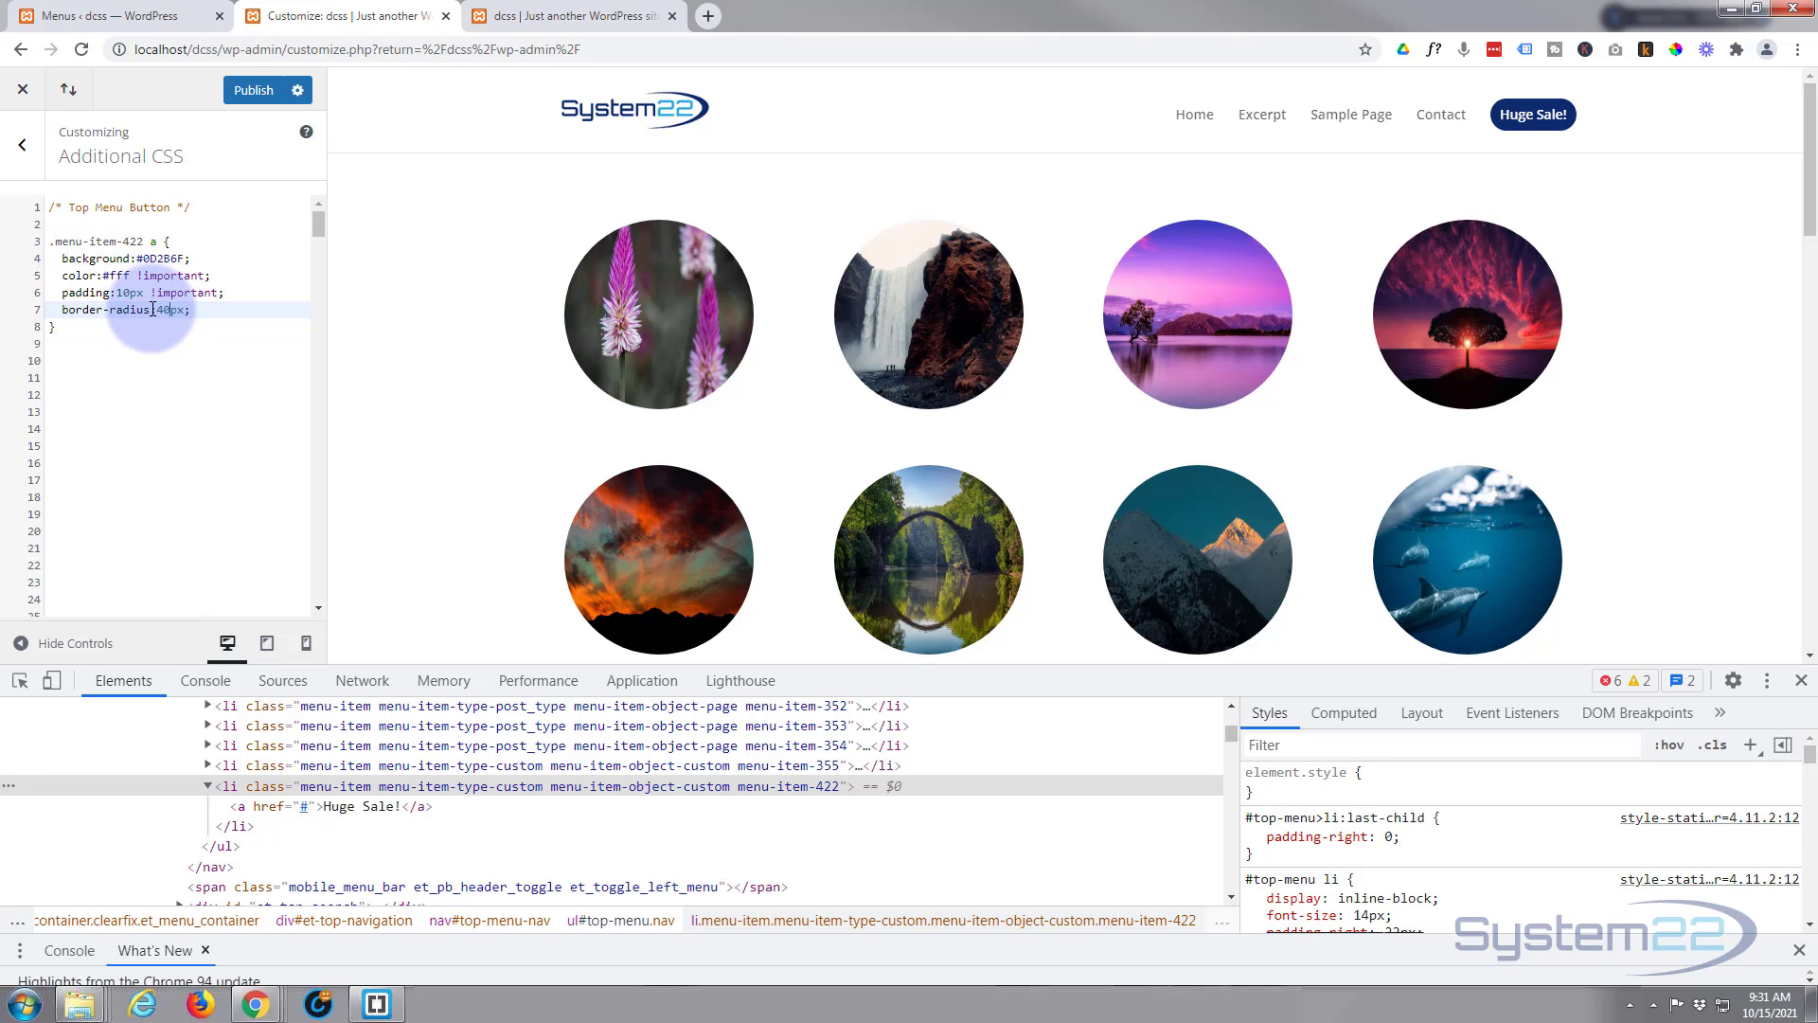
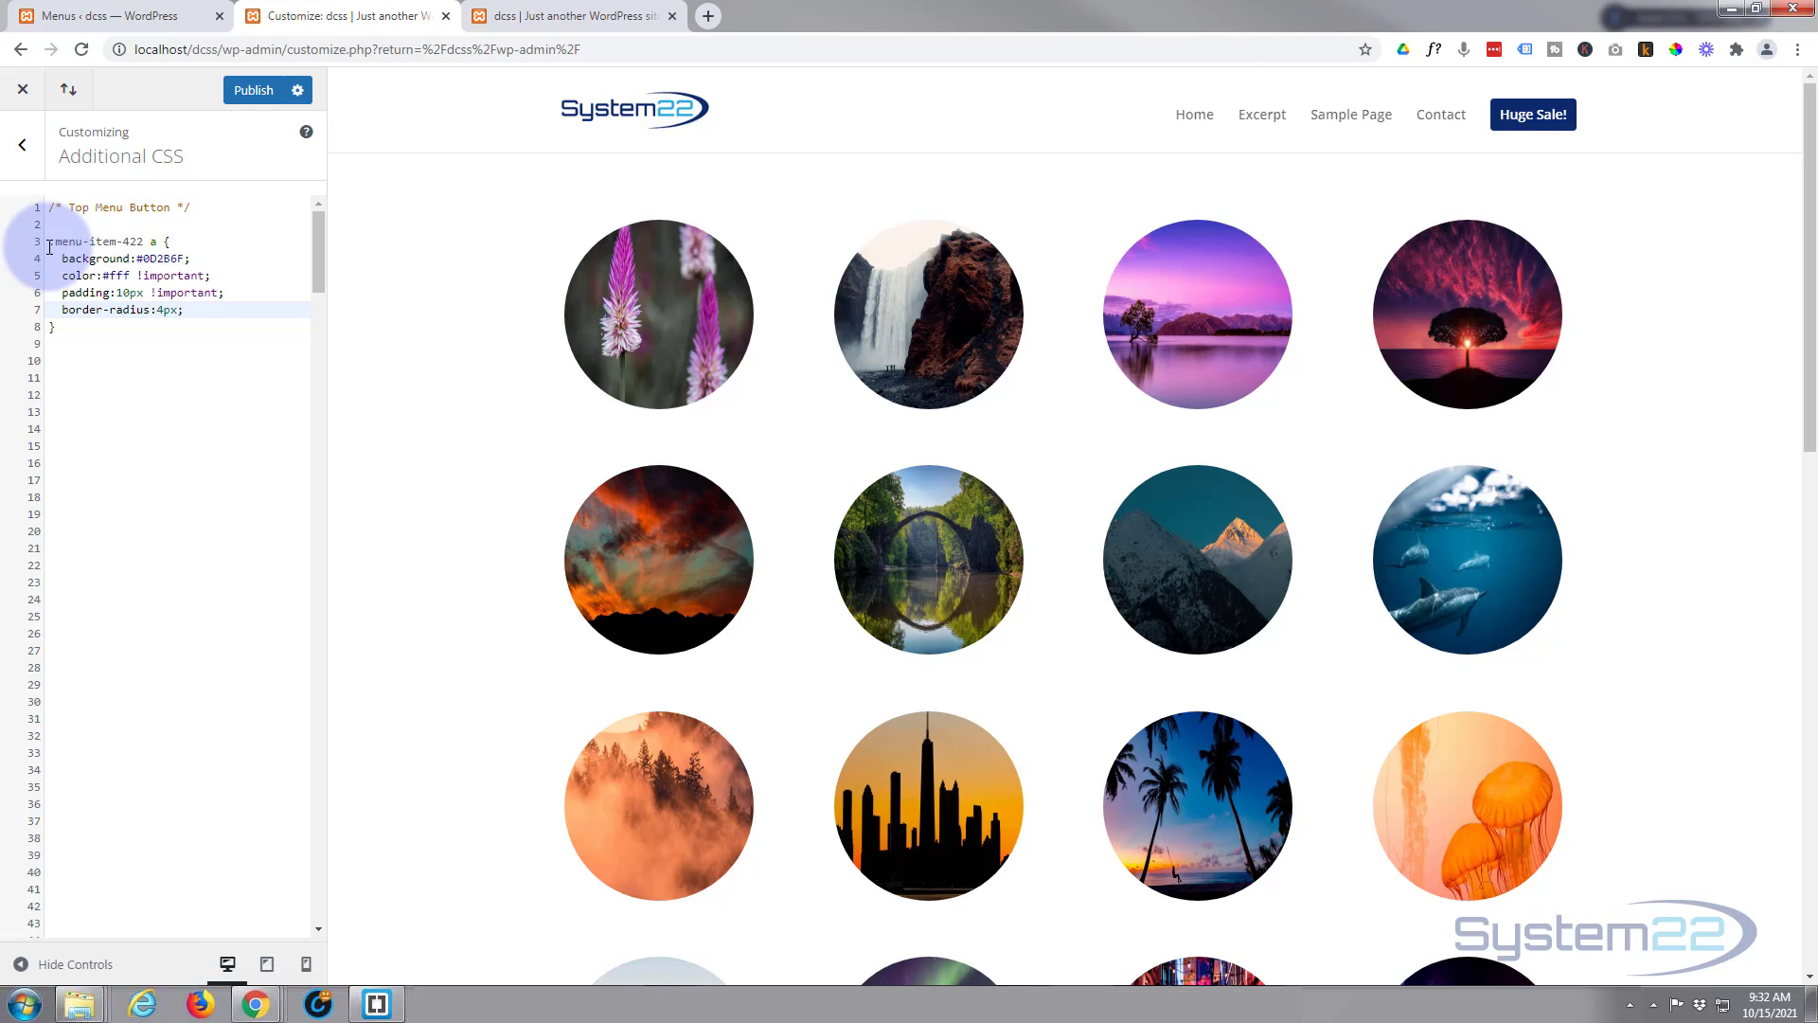
Step: Copy the .menu-item-422 a selector below the rule after a blank line and start an empty .menu-item-422 a:hover rule
drag(50, 241, 157, 241)
key(ctrl+c)
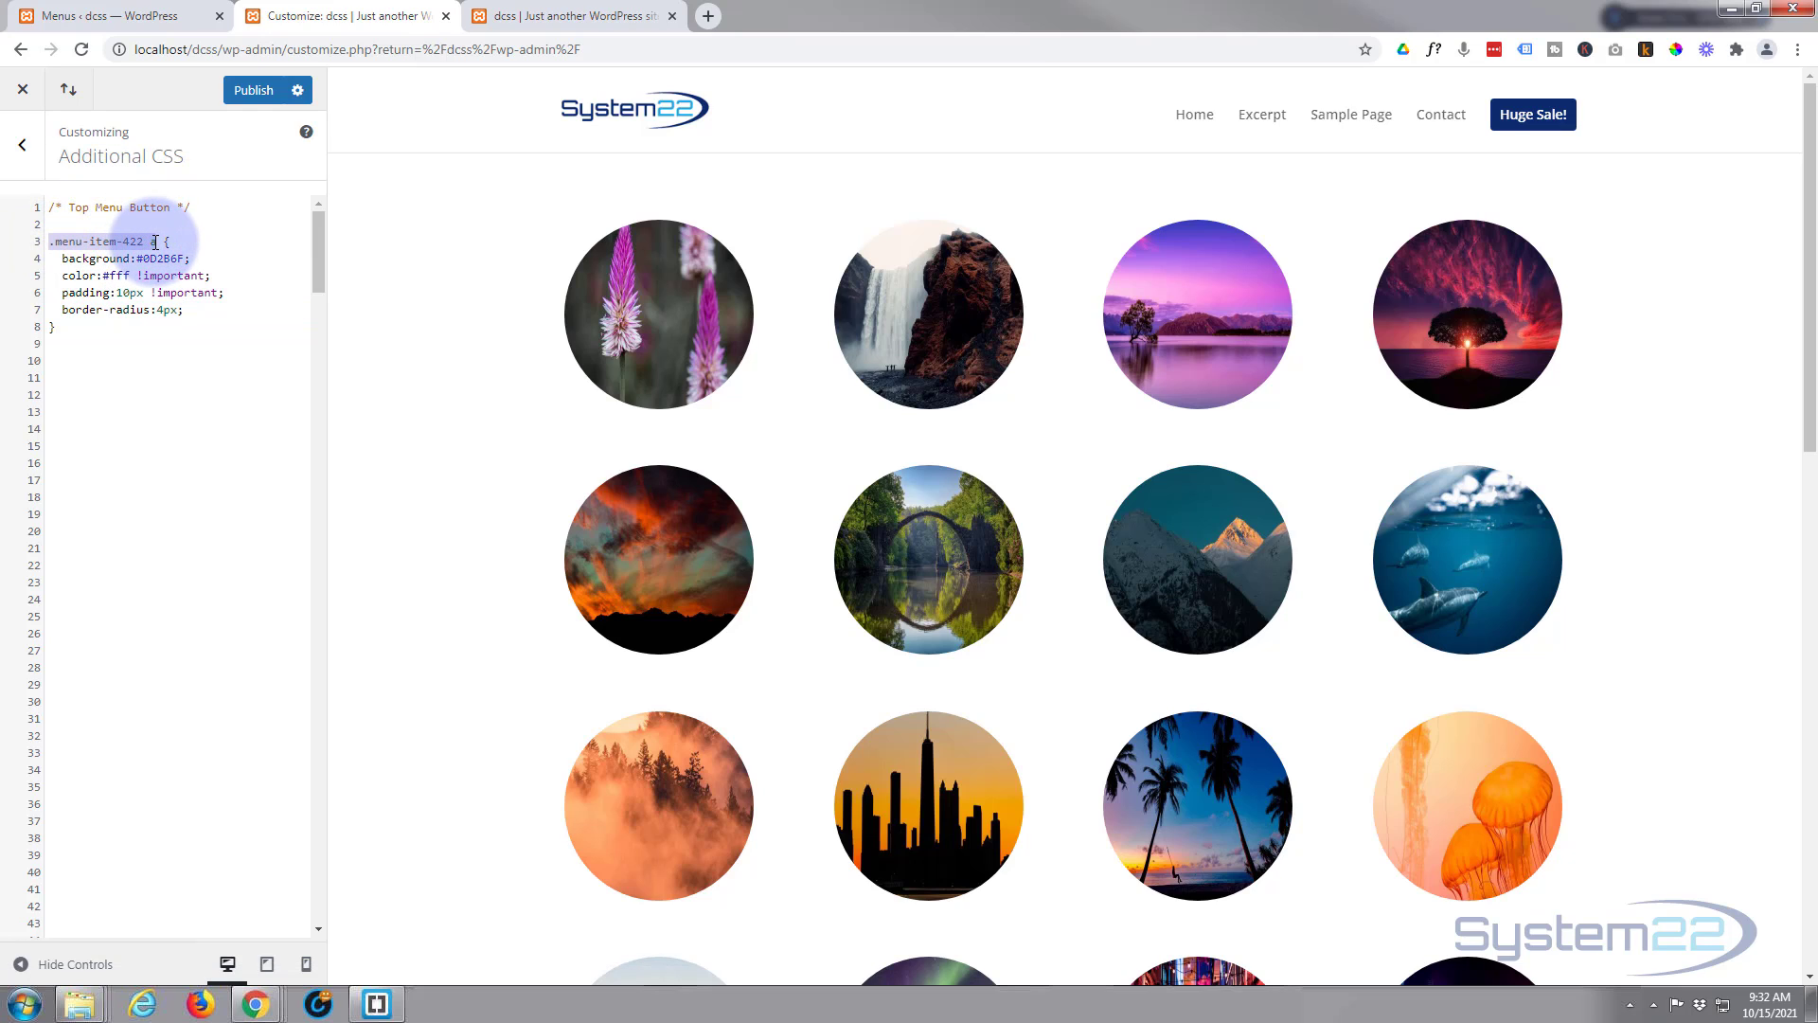
click(78, 335)
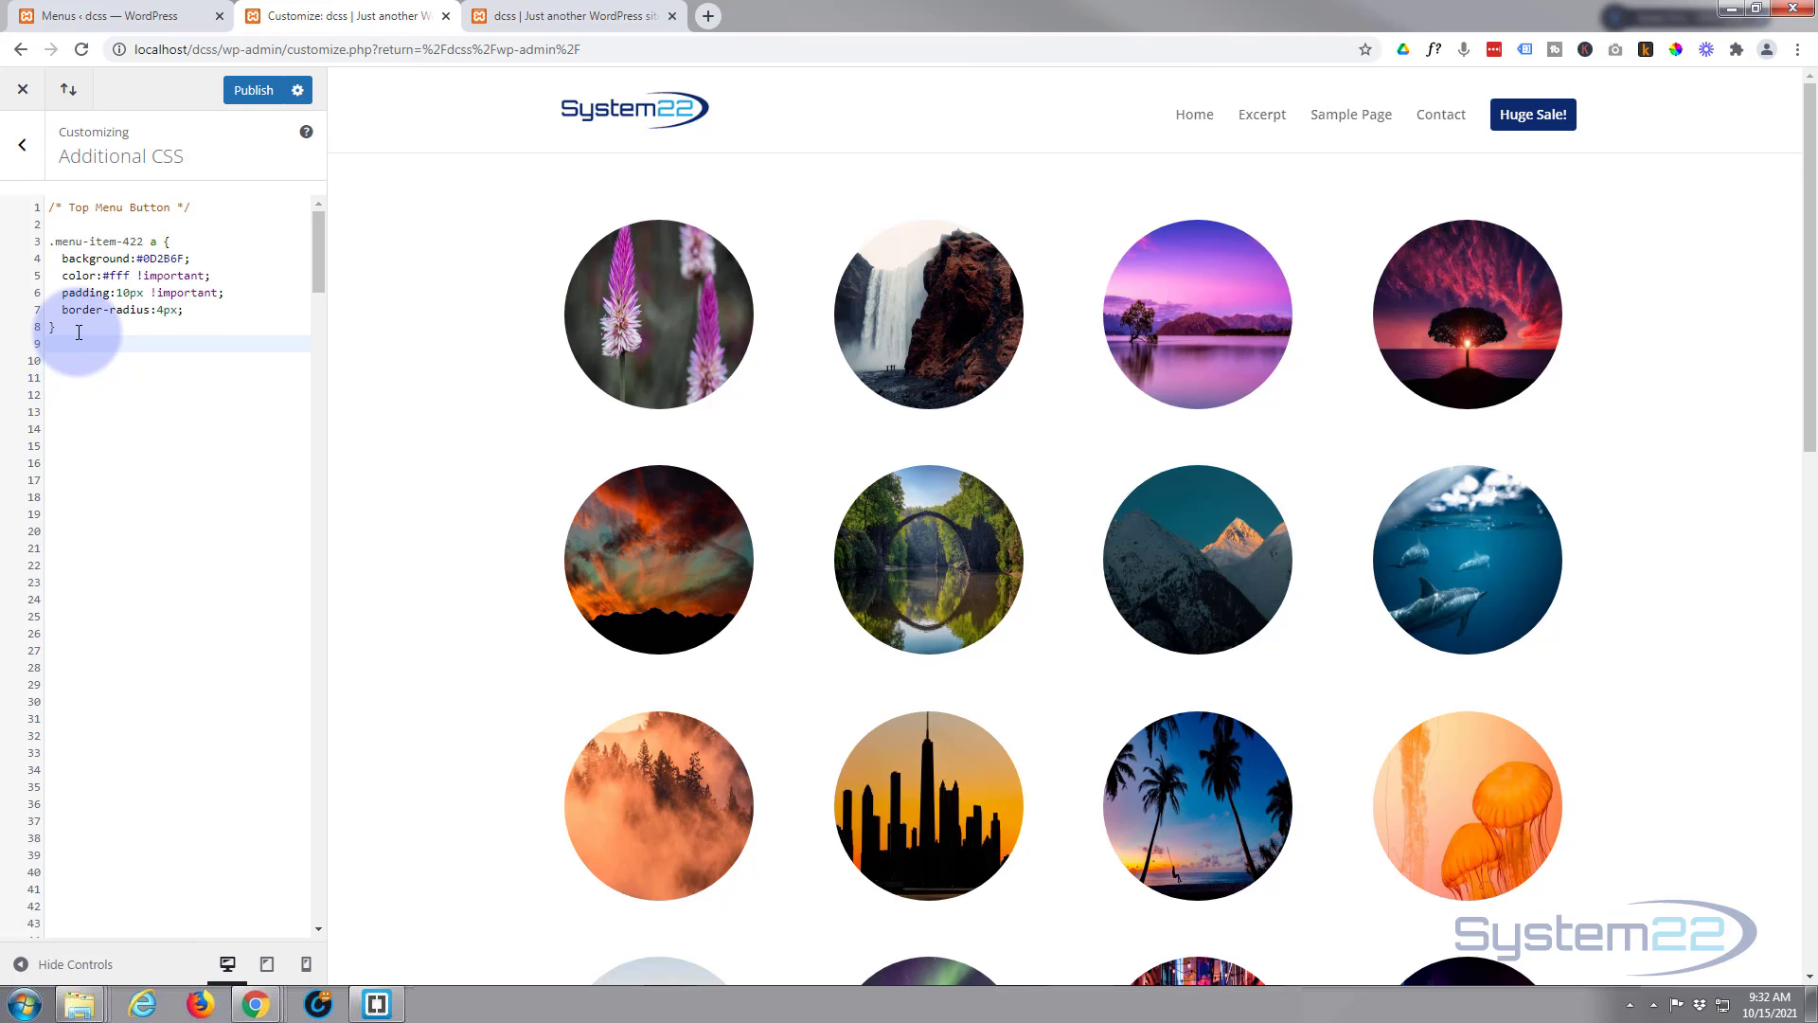
key(Return)
key(ctrl+v)
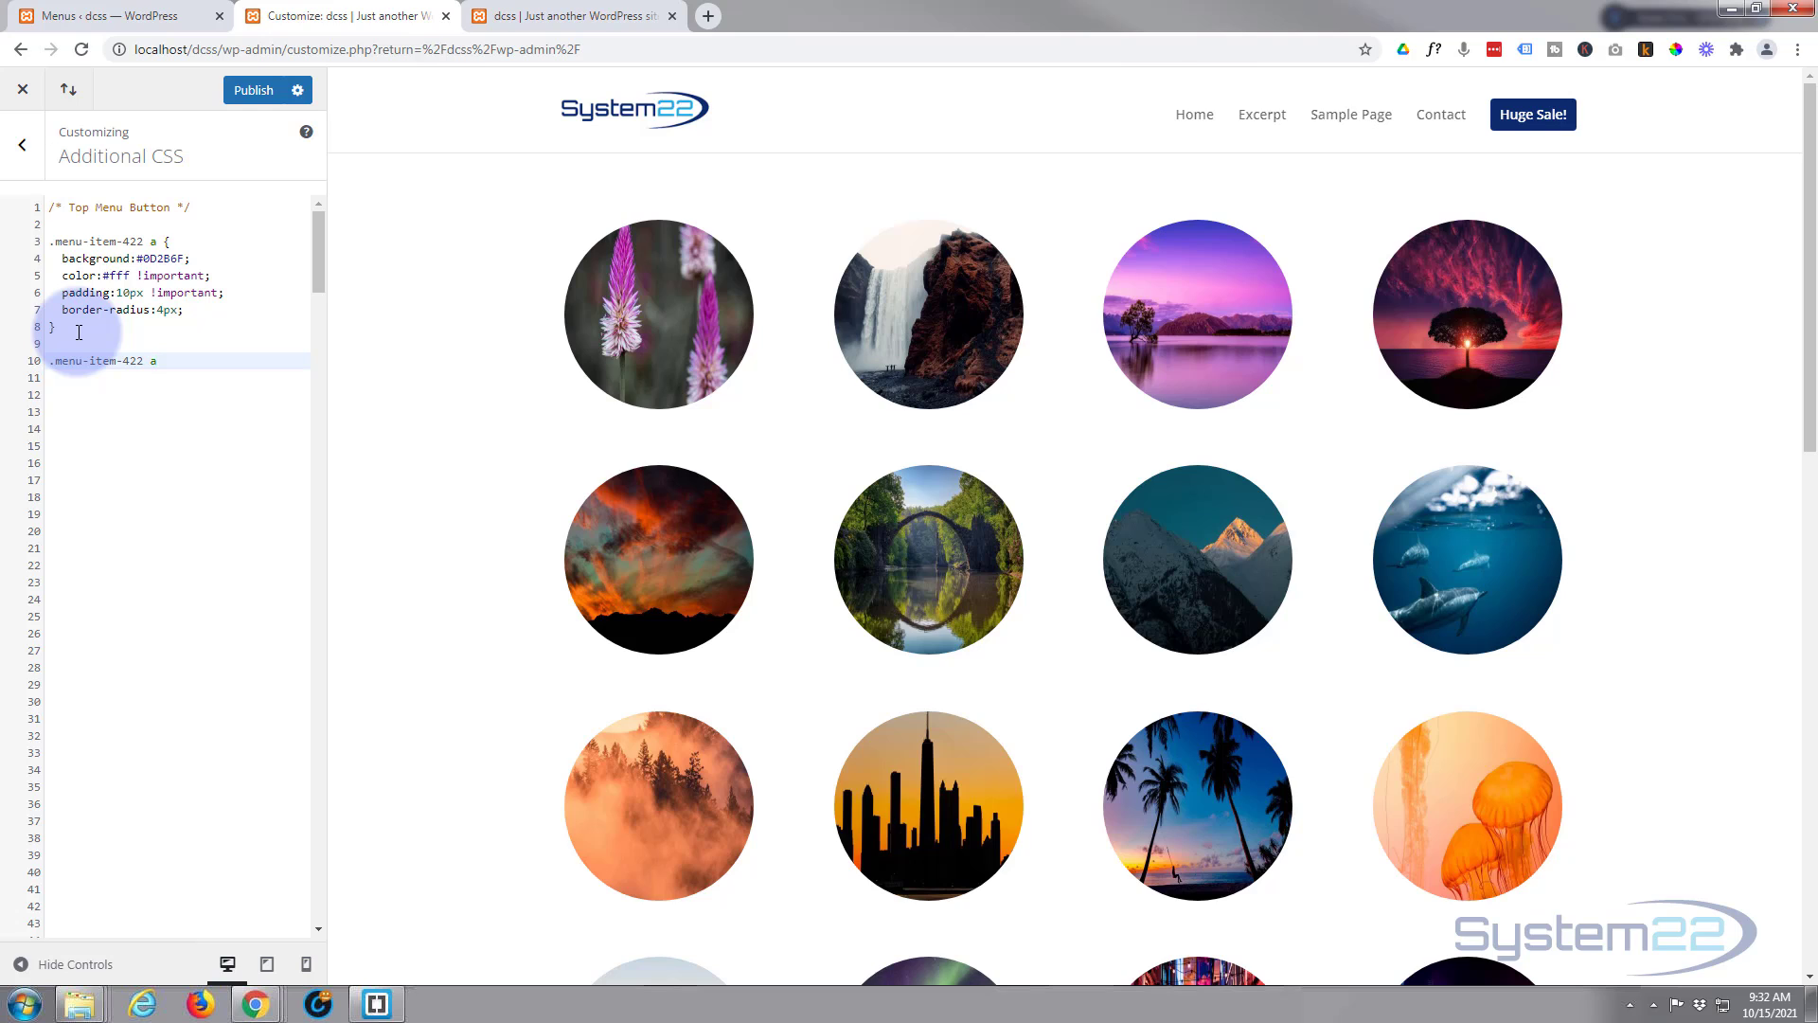
text(:hover {)
key(Return)
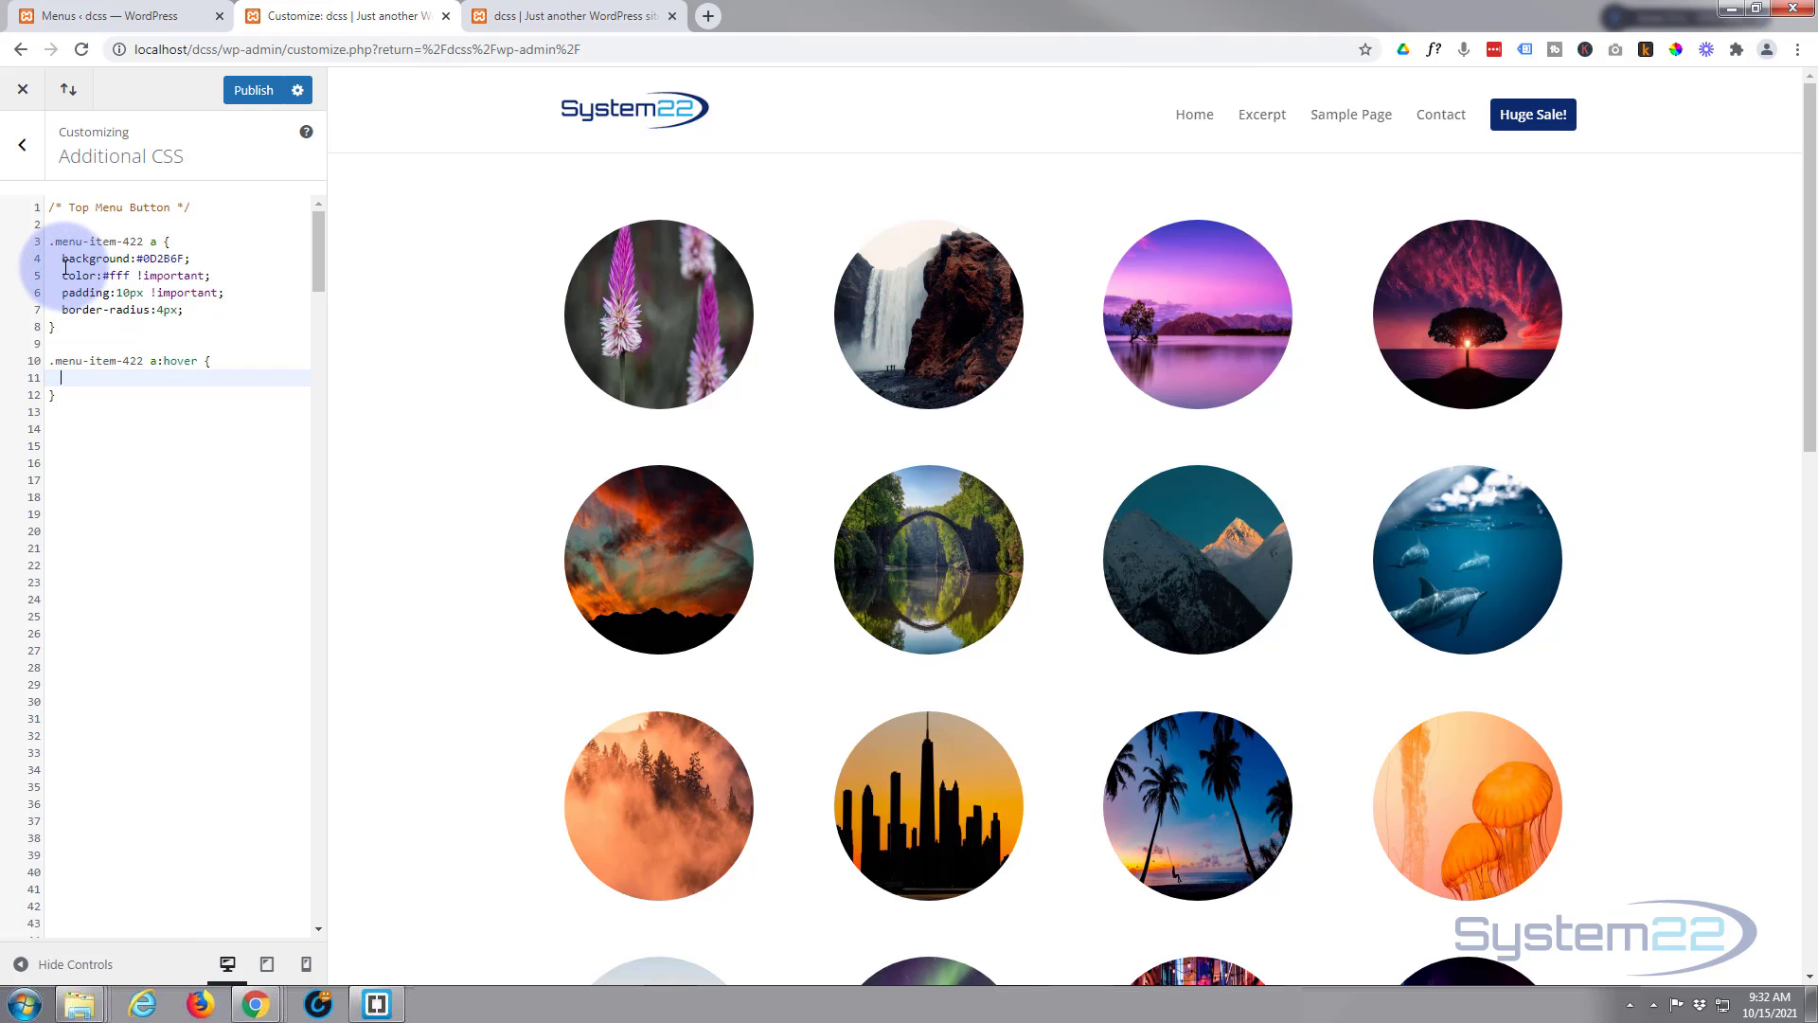
Step: Copy the background:#0D2B6F; declaration from the first rule into the a:hover rule
drag(61, 258, 193, 260)
key(ctrl+c)
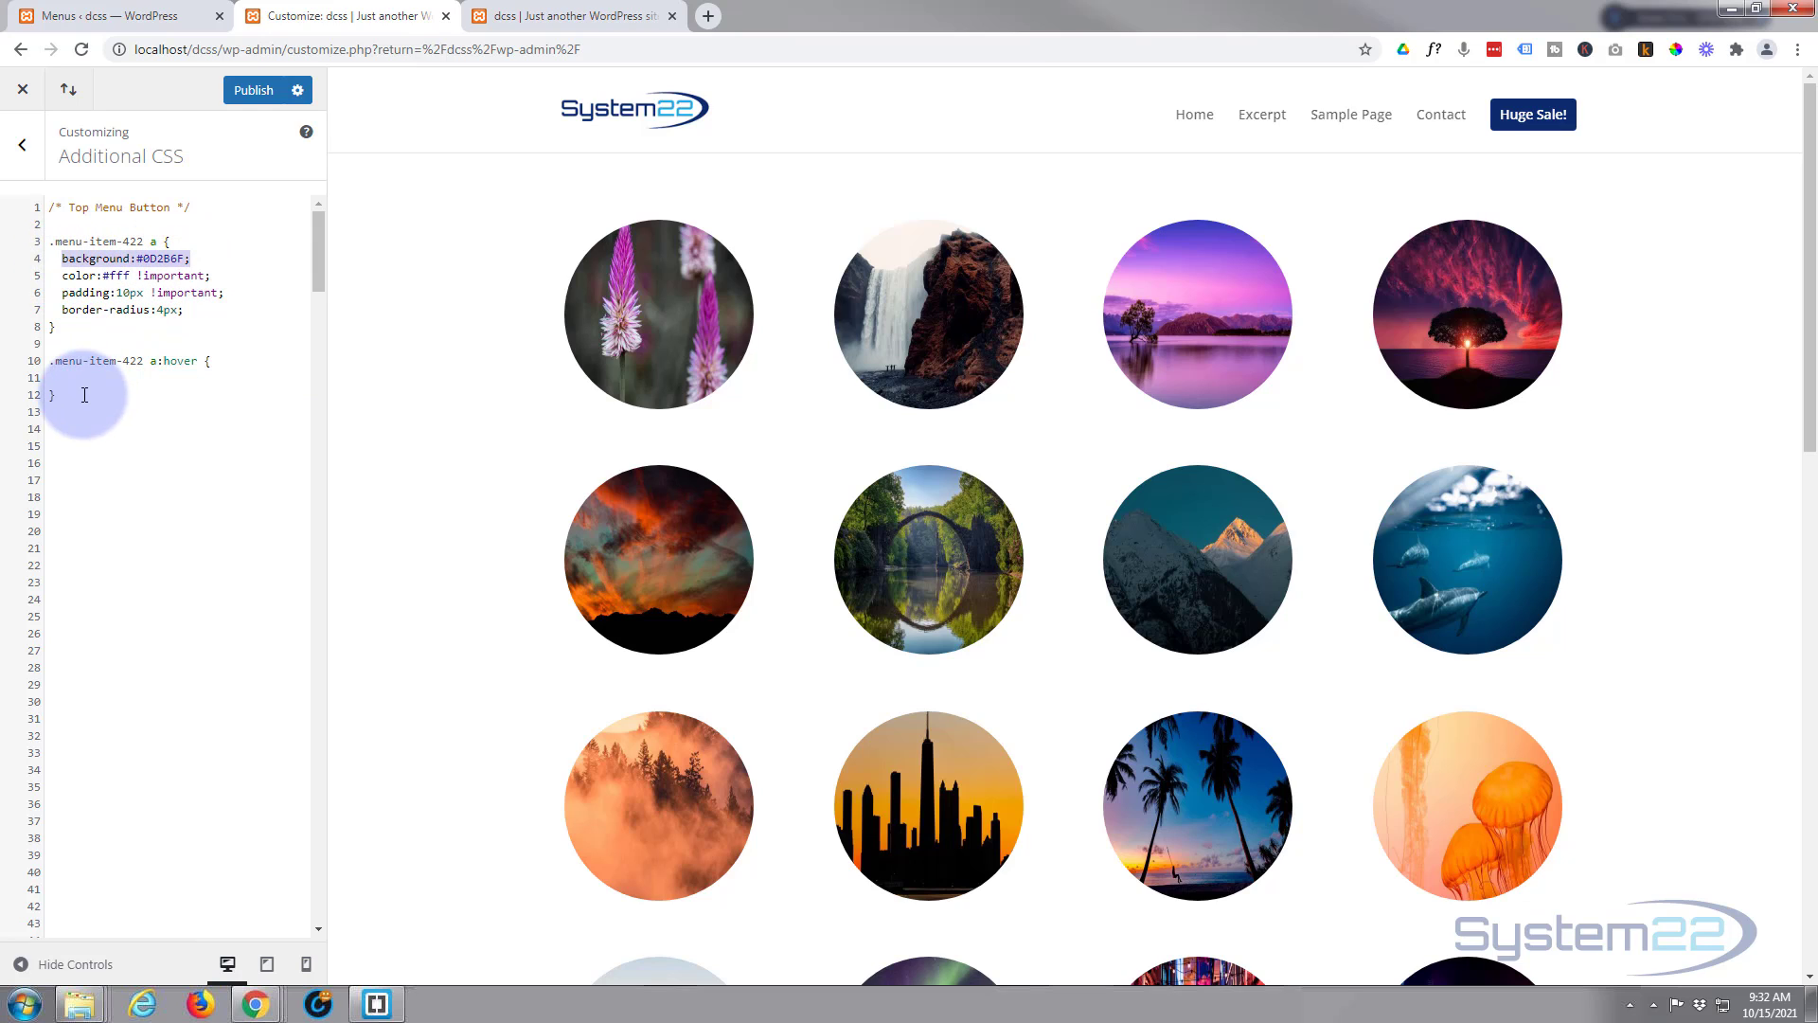
click(171, 382)
key(ctrl+v)
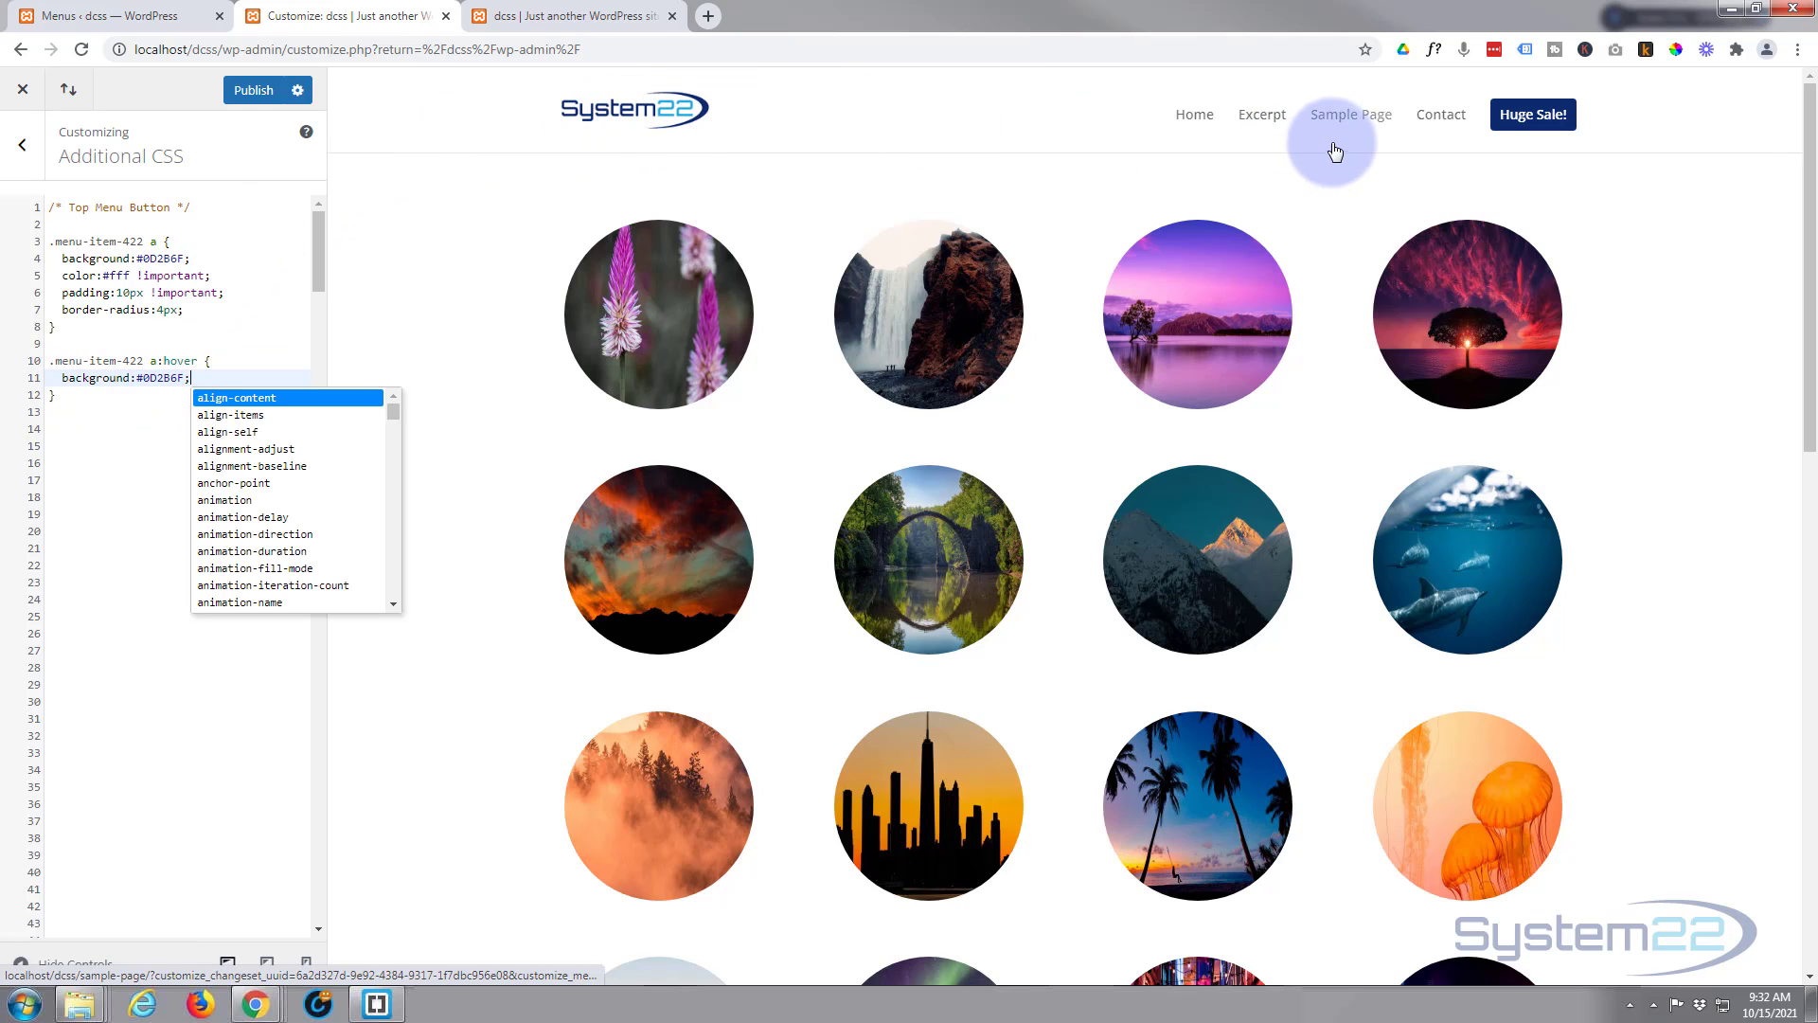
Step: Sample the light blue of the System22 logo with the ColorPick Eyedropper, copy its hex code and close the picker
click(1676, 58)
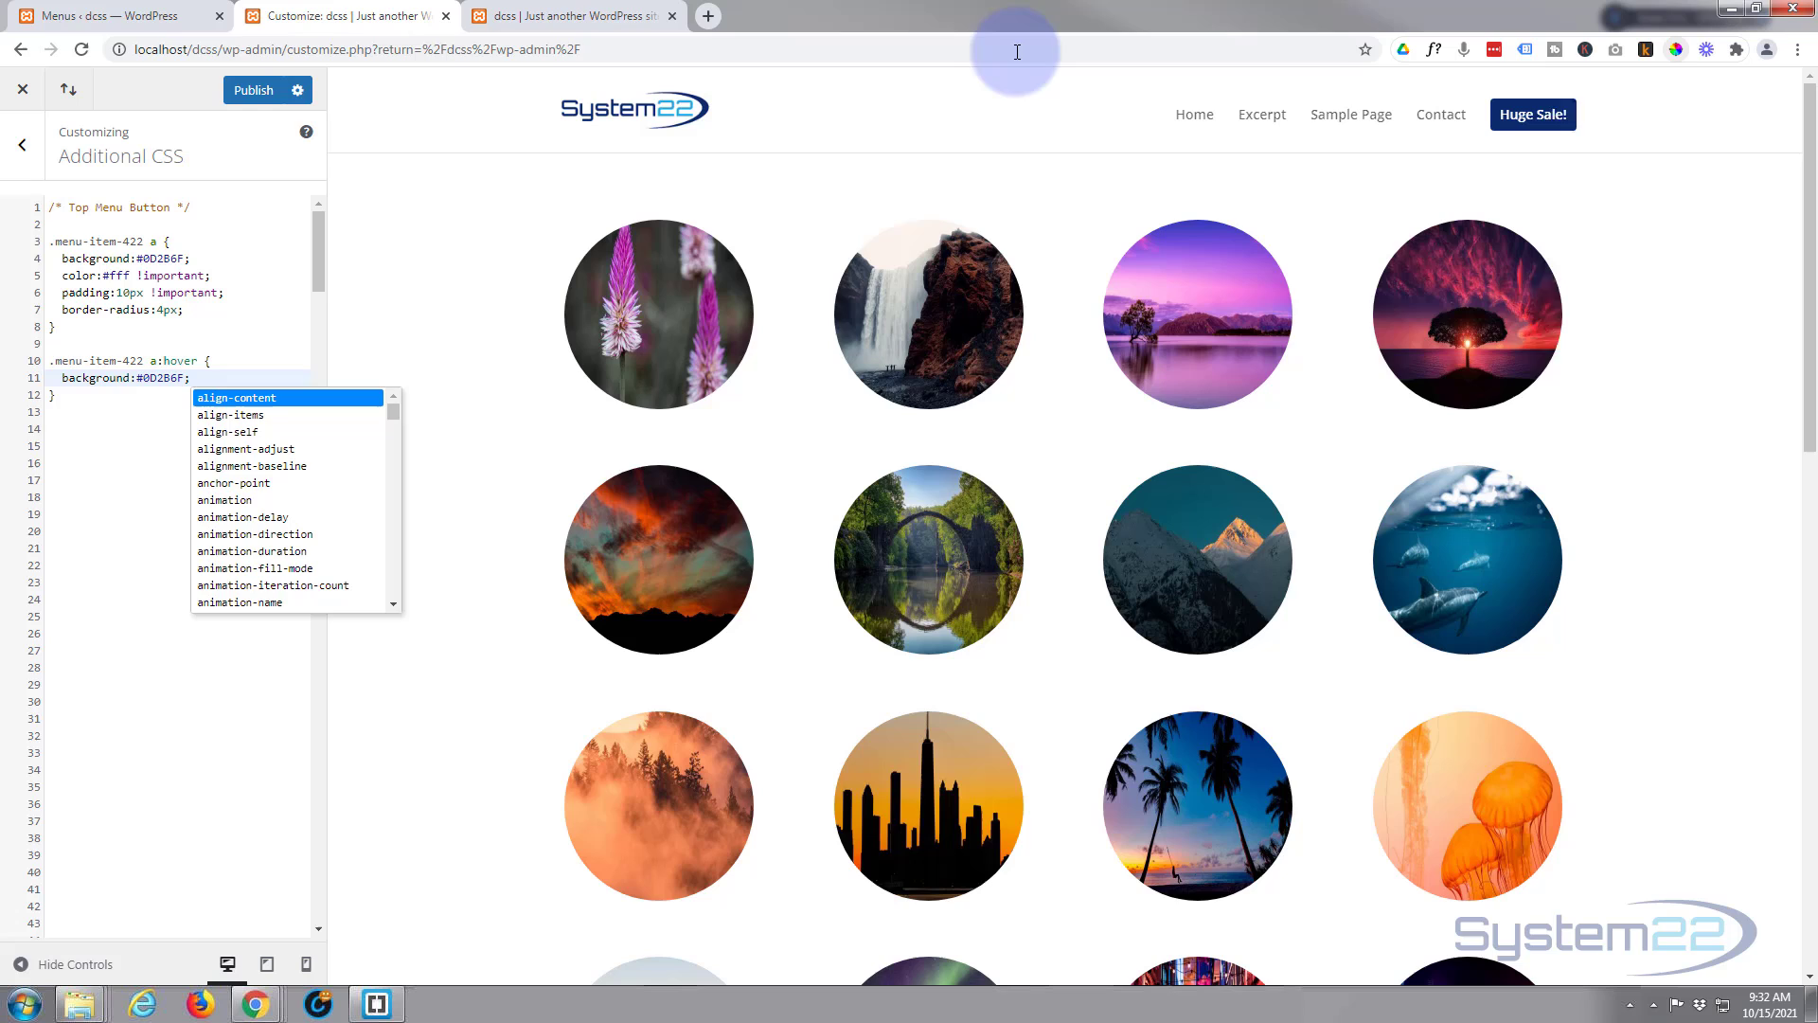
click(694, 107)
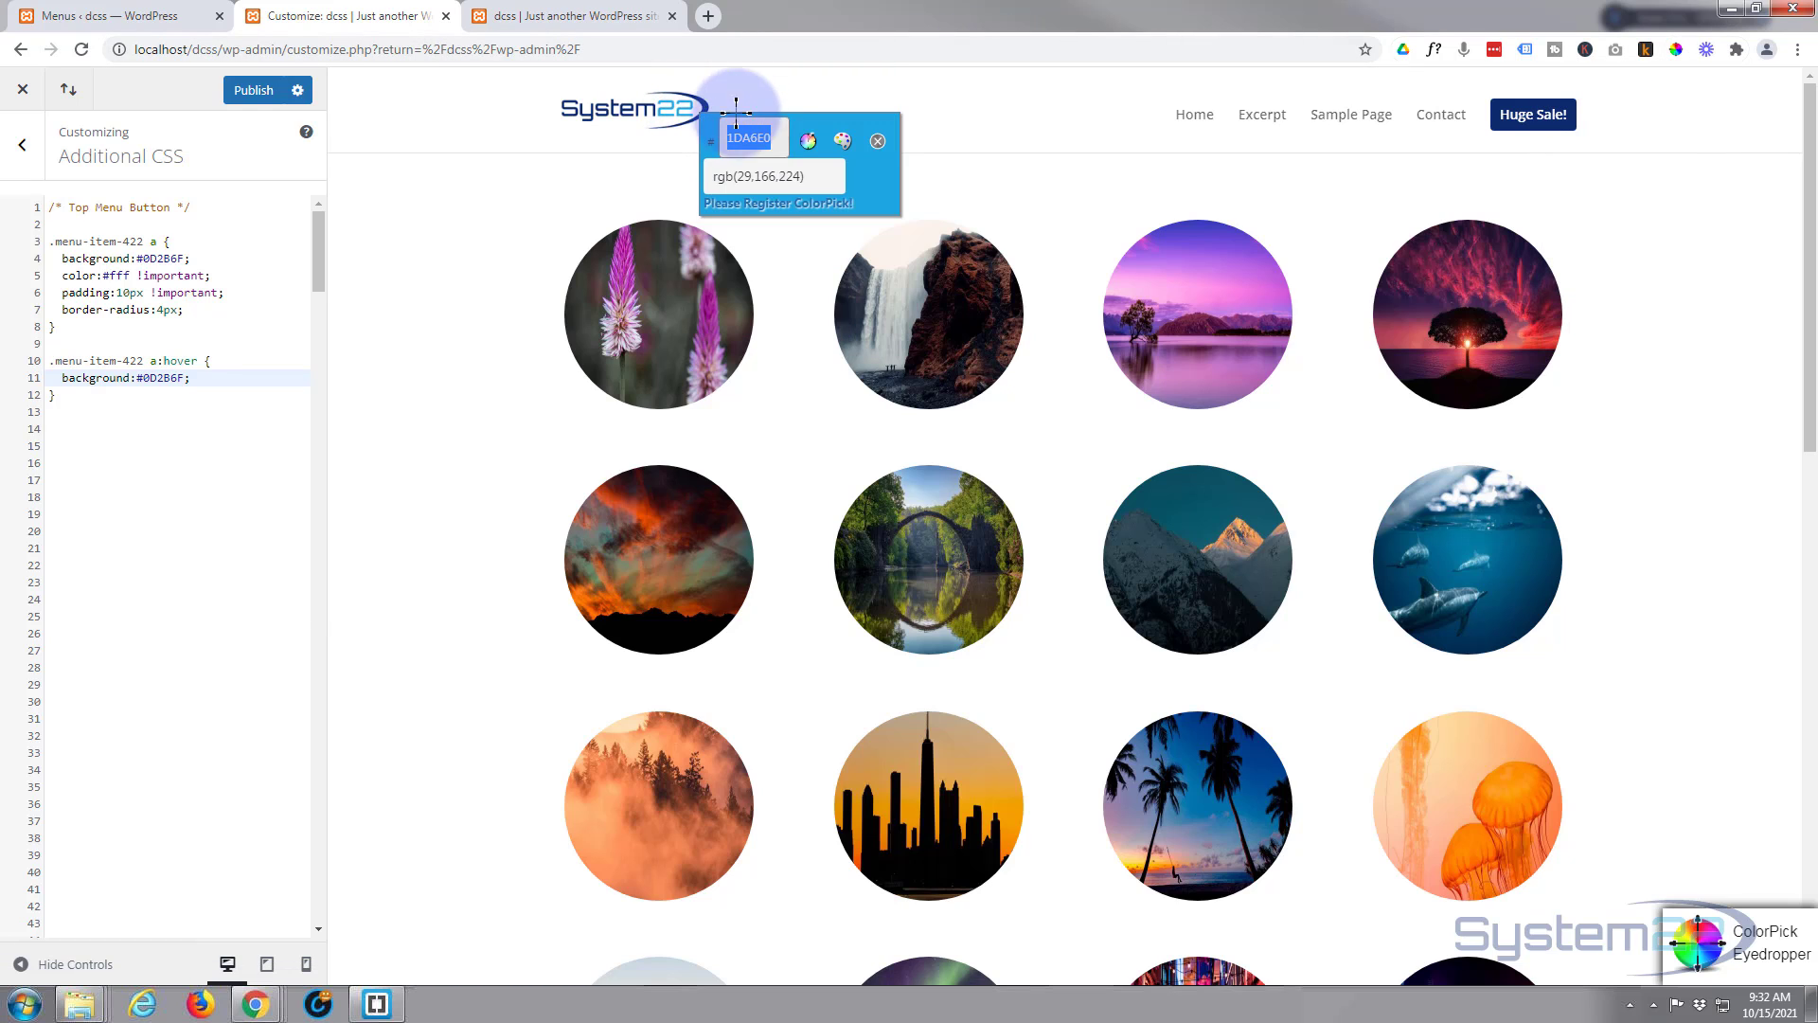
double_click(755, 137)
right_click(755, 137)
click(786, 161)
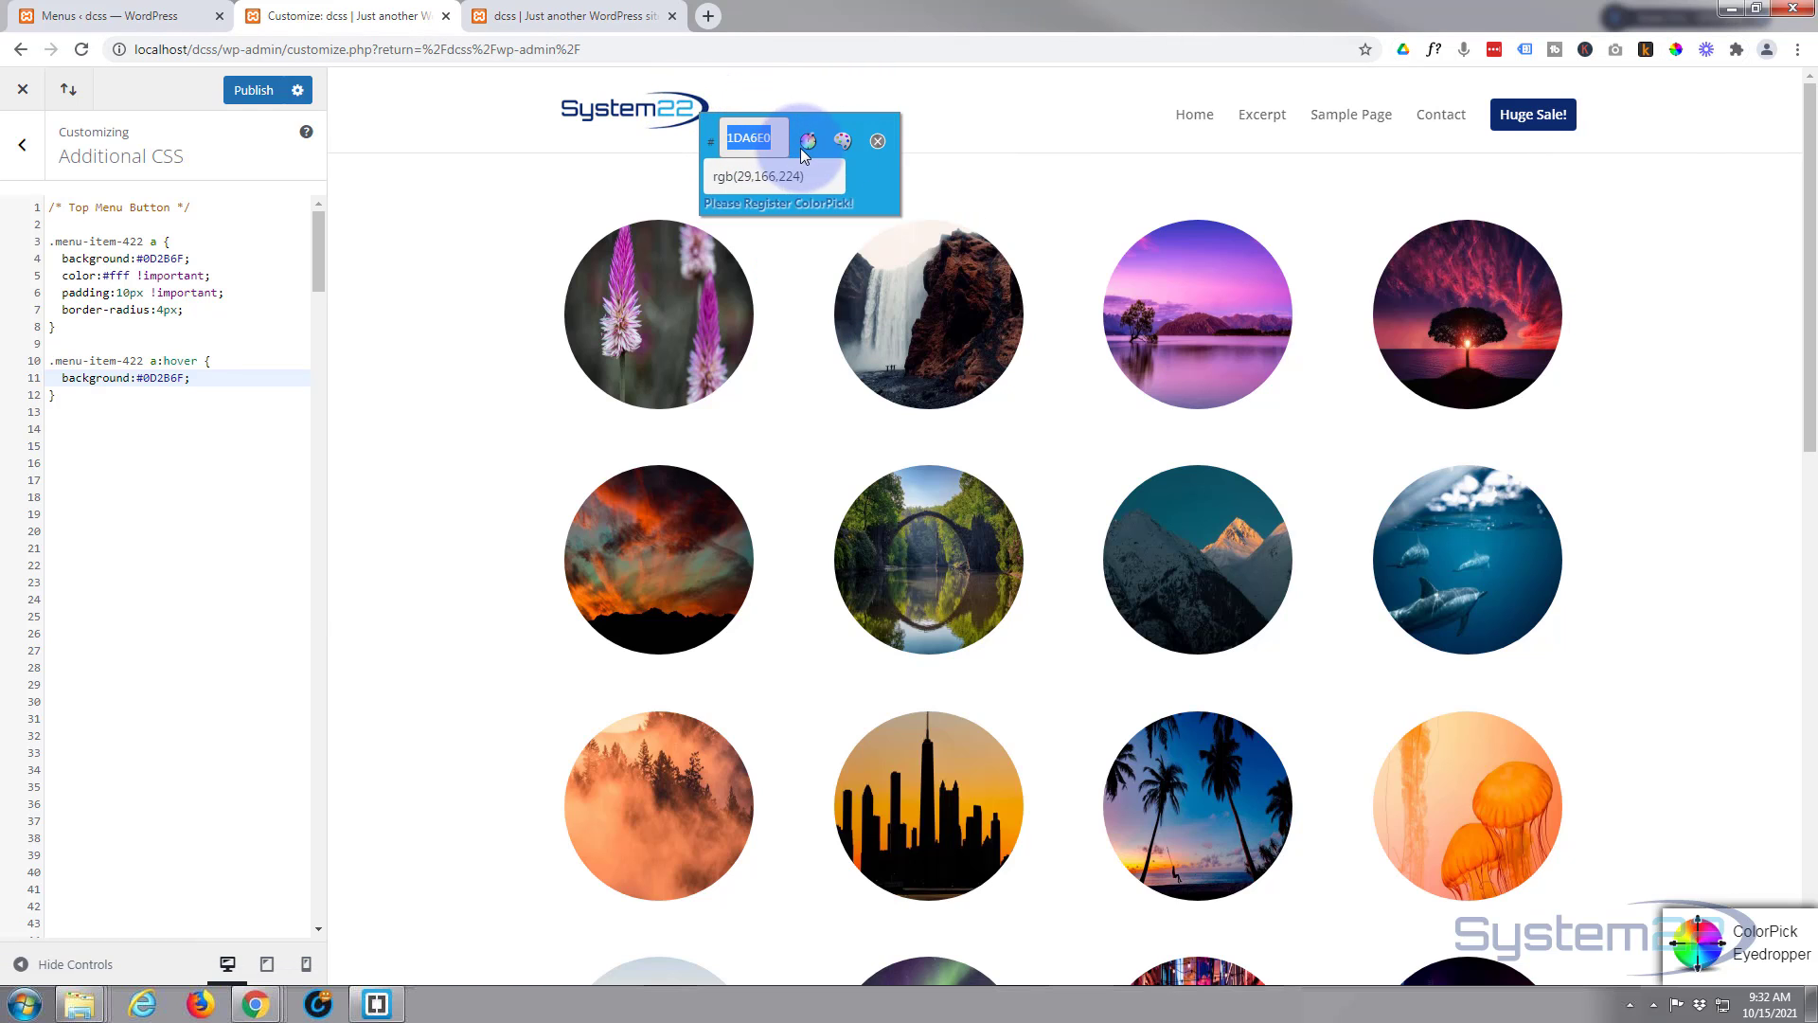
click(879, 142)
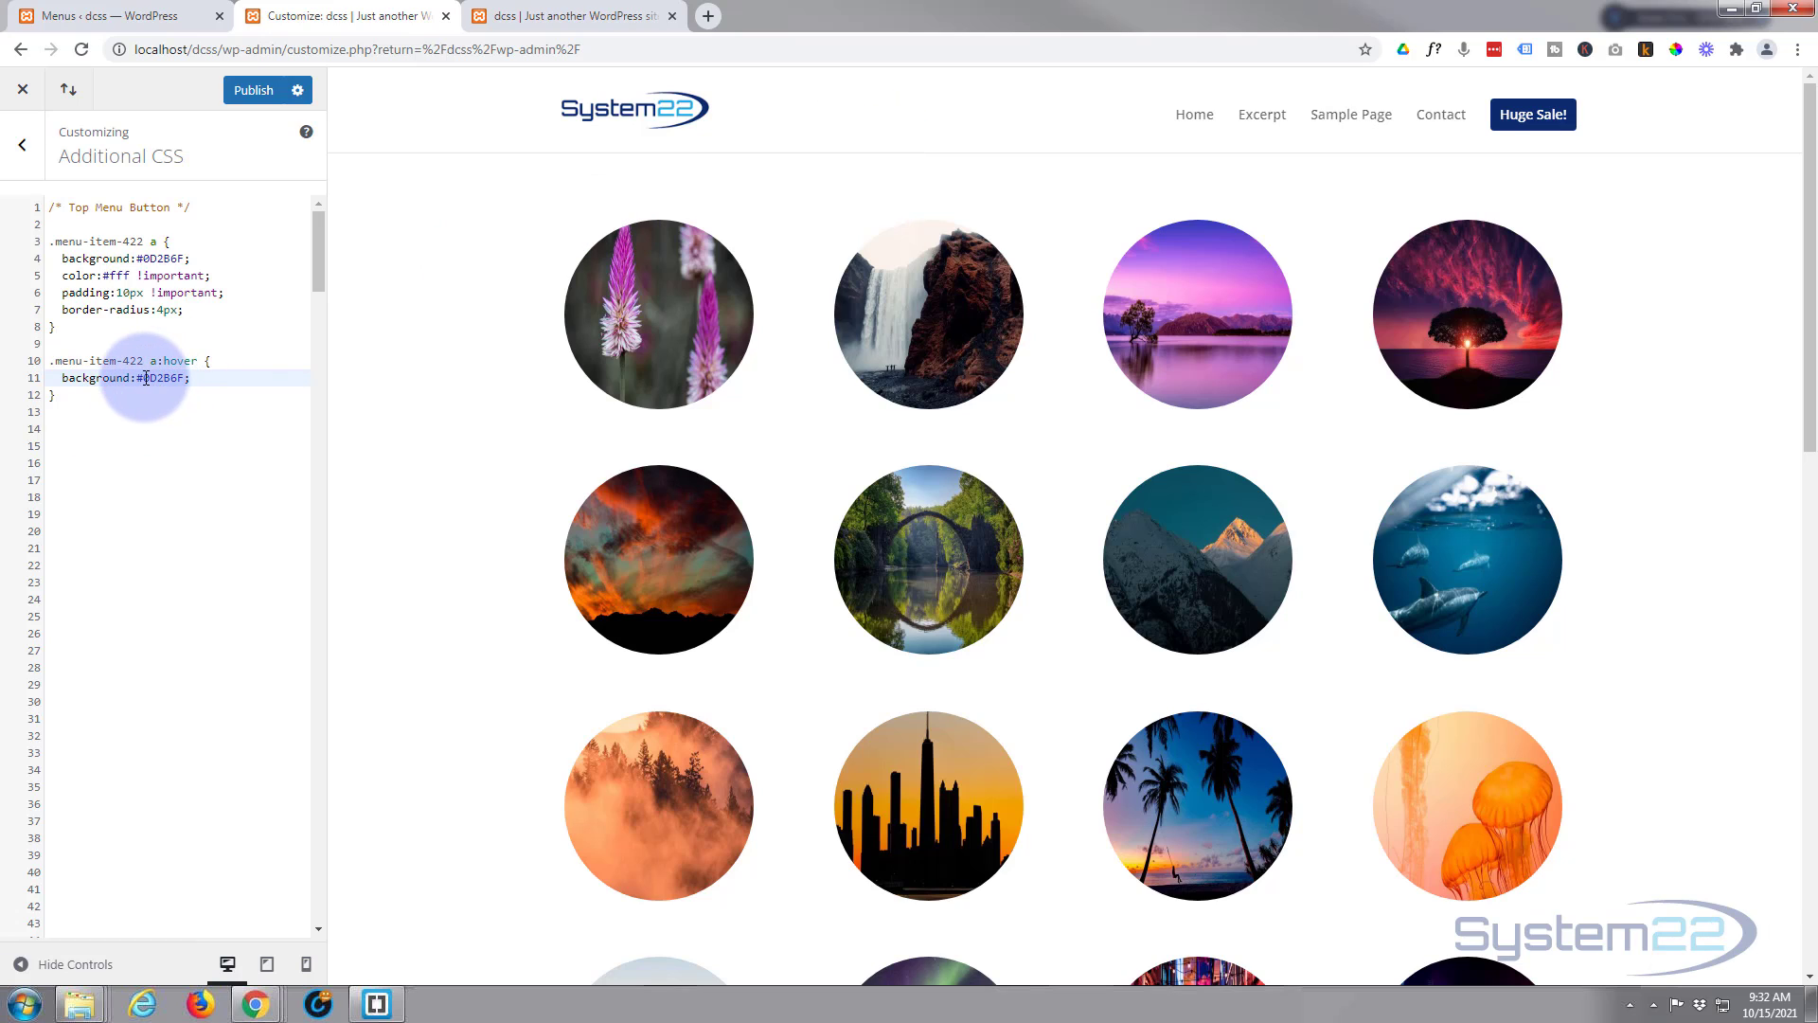
Step: Replace the background color in the .menu-item-422 a:hover rule with the copied hex code #1DA6E0
drag(142, 378, 186, 379)
key(ctrl+v)
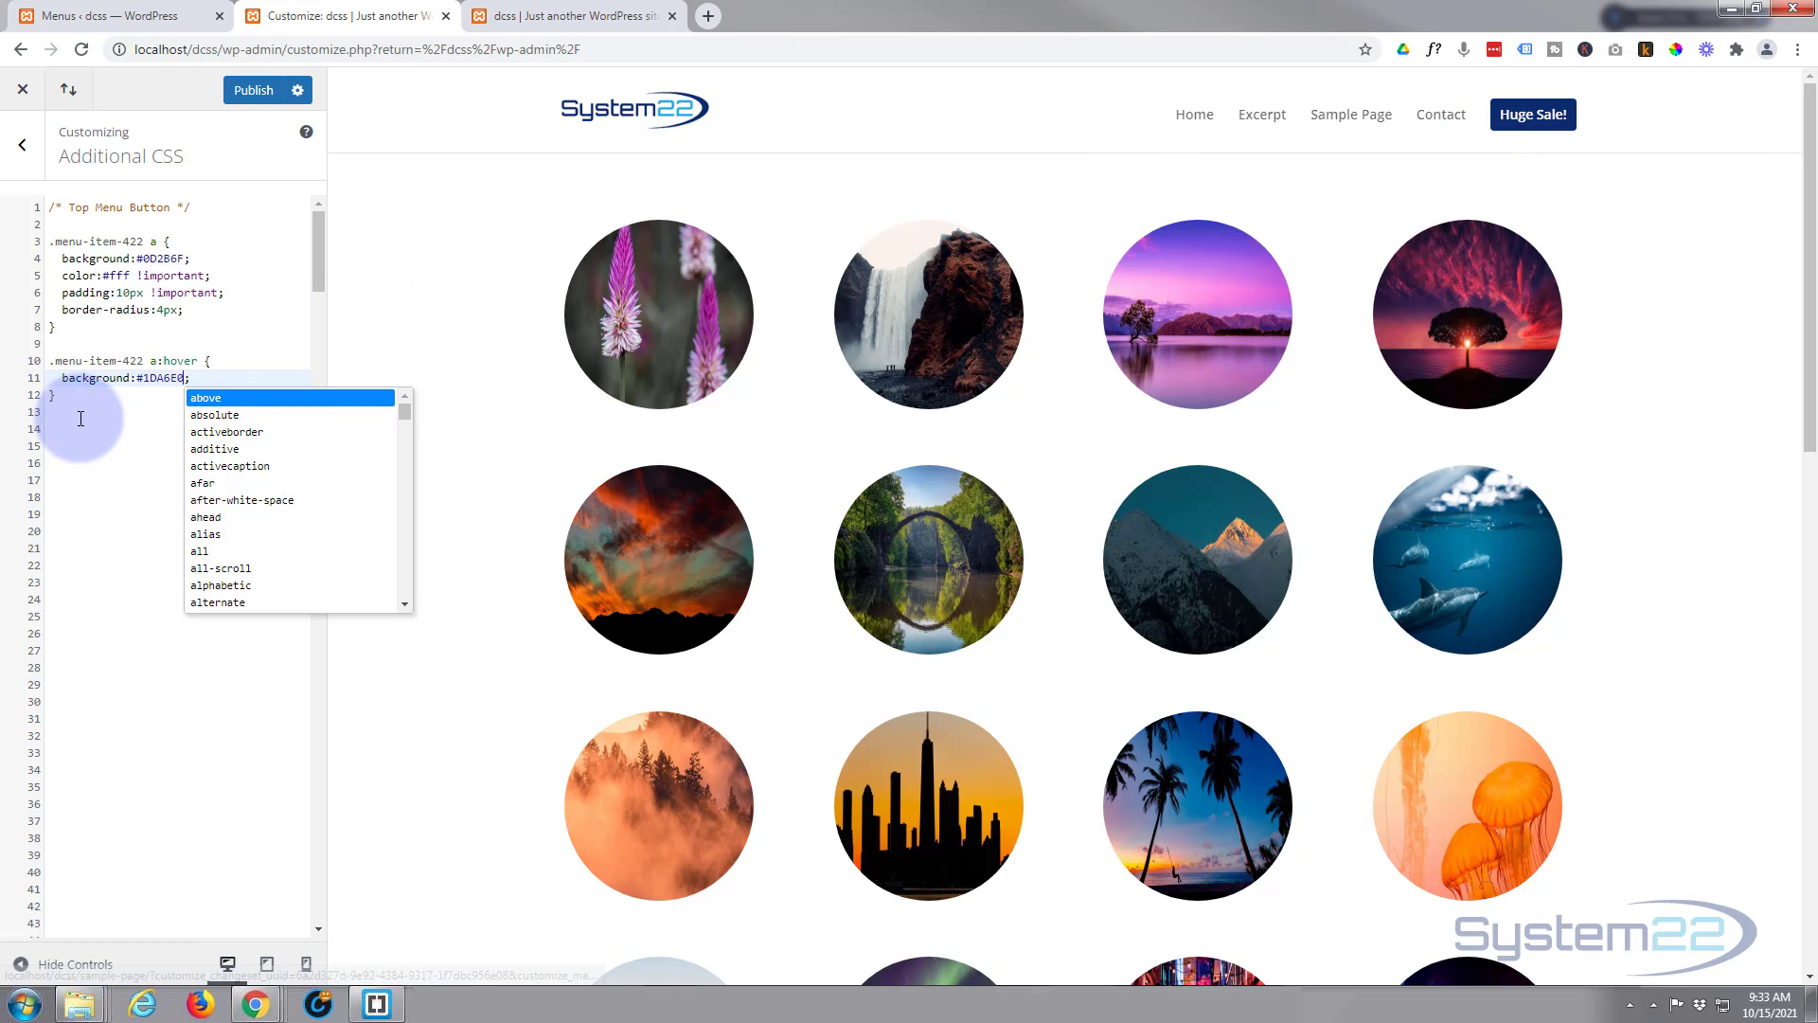
click(128, 425)
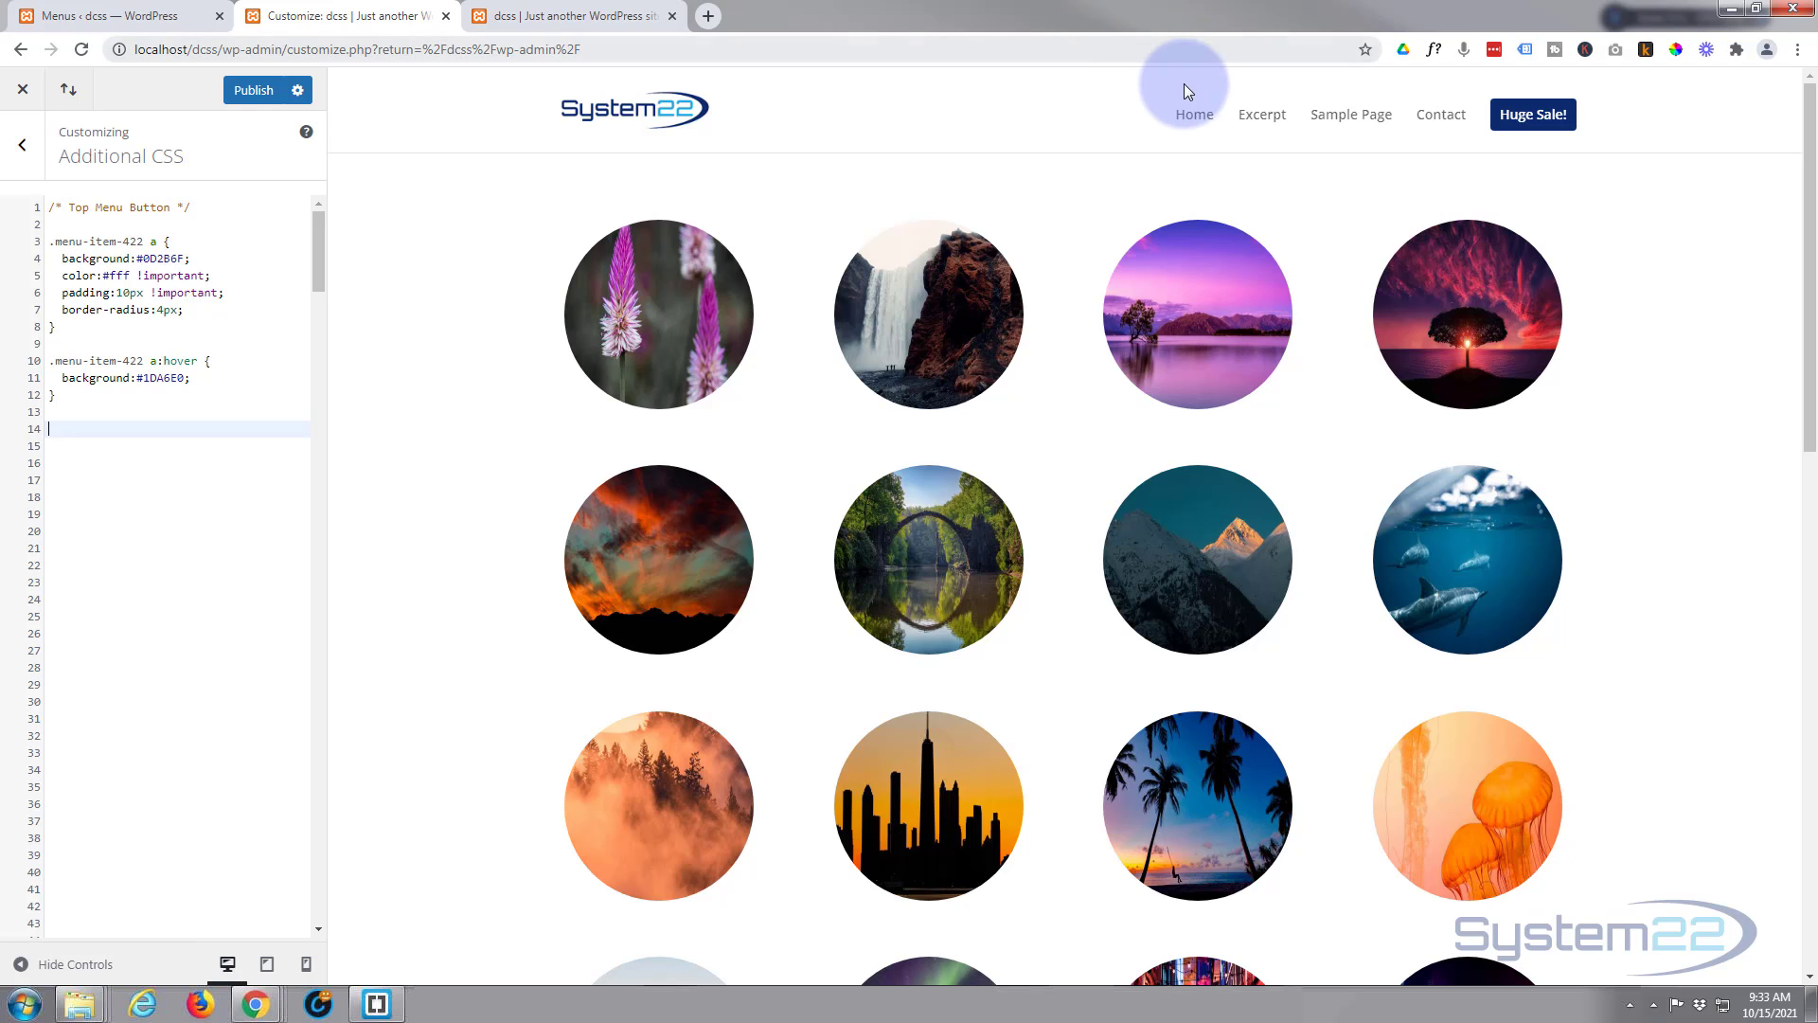
Step: Inspect the header menu area and select the et-top-navigation id in the page code for copying
right_click(1143, 115)
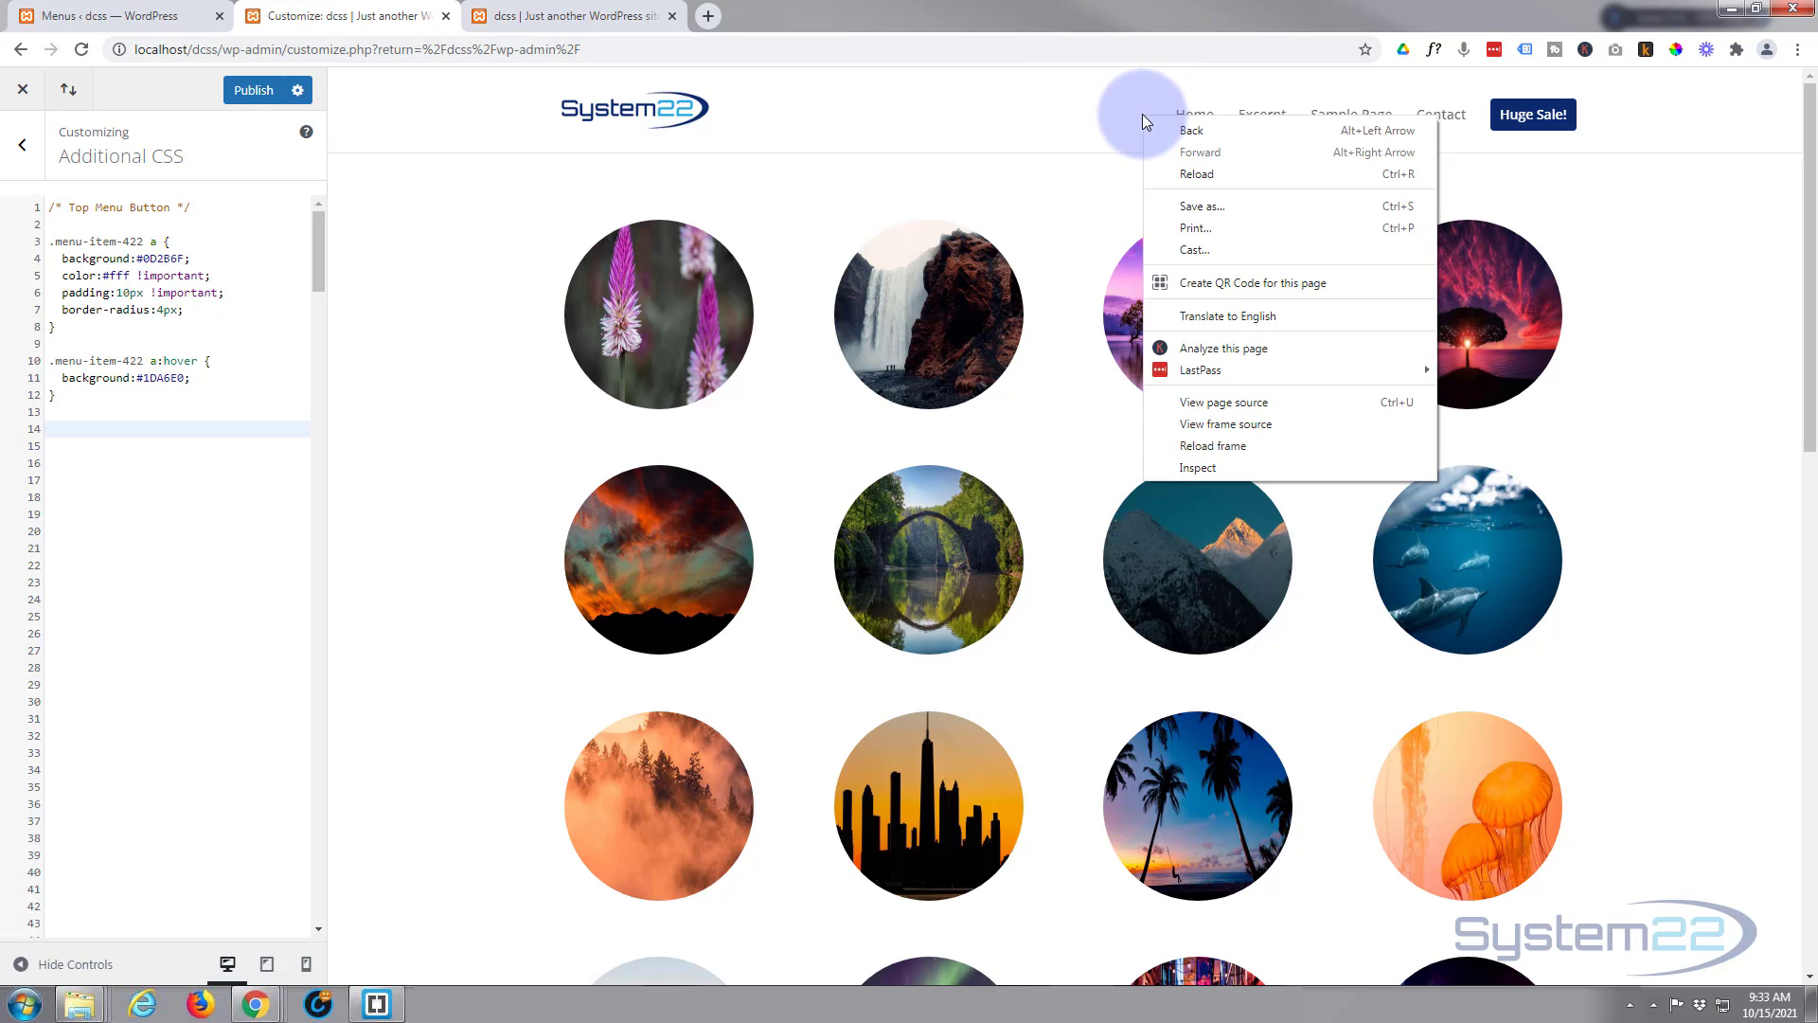
click(1221, 467)
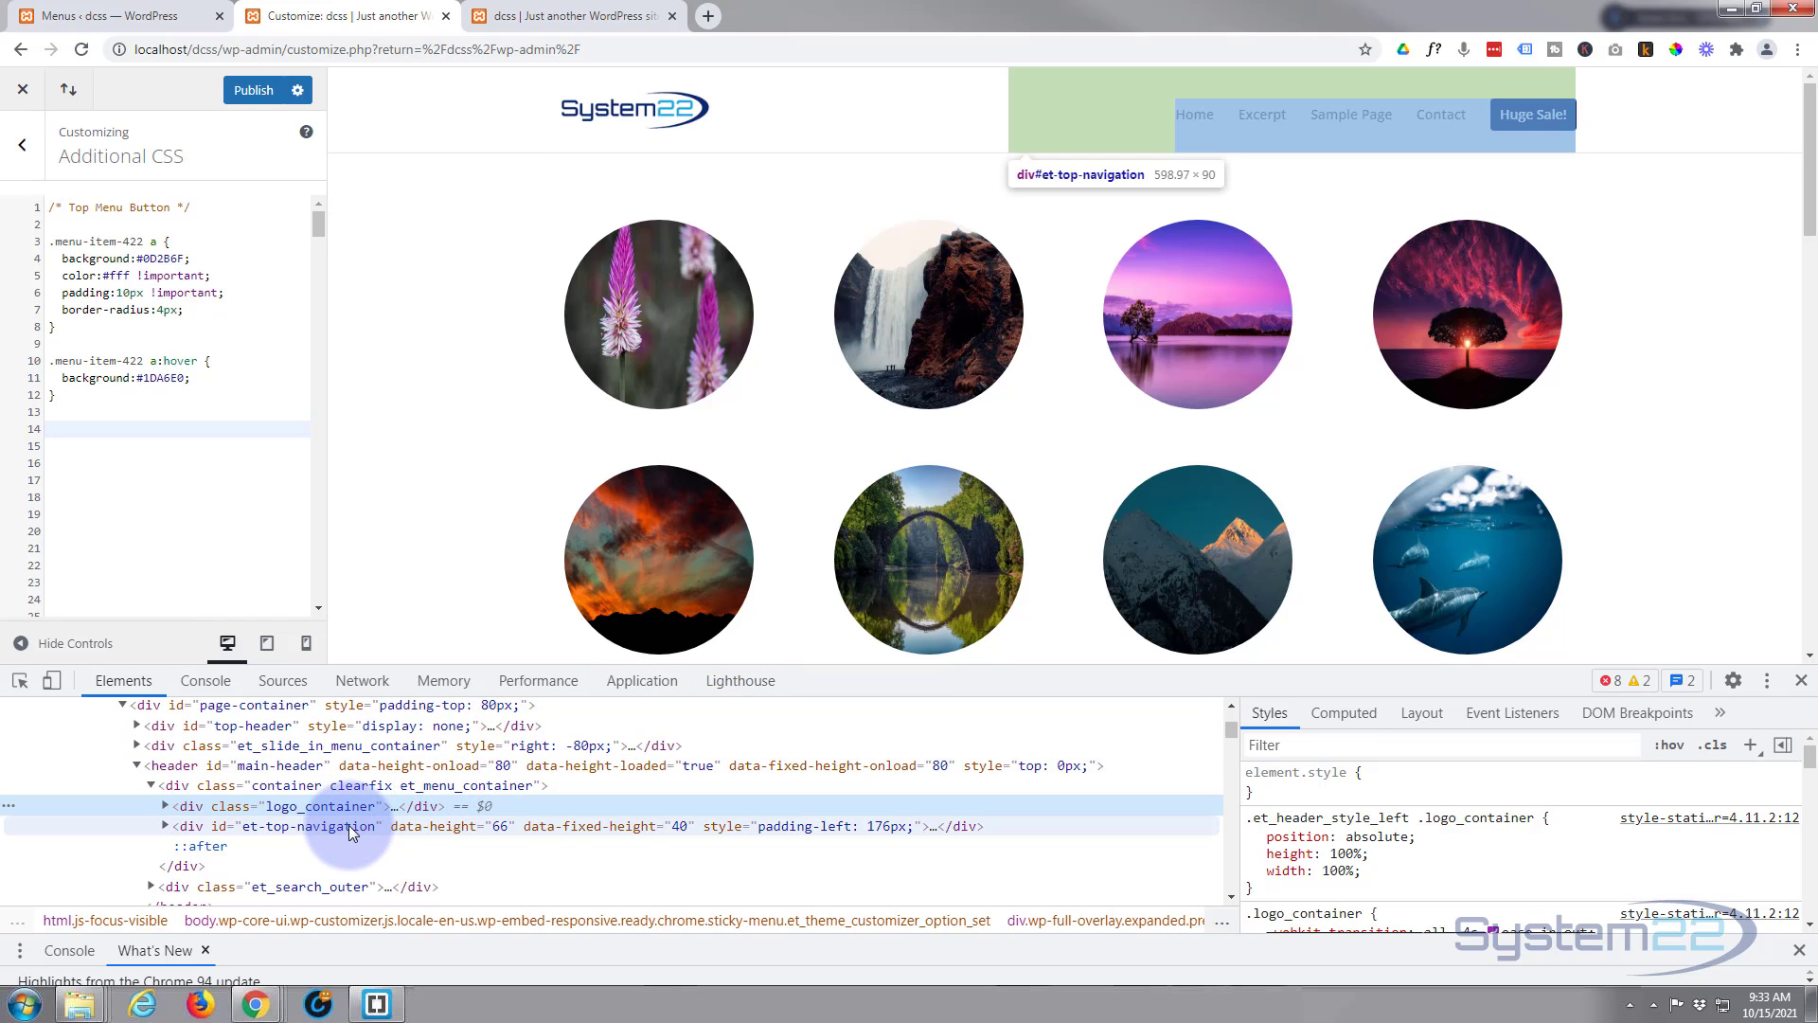
click(324, 826)
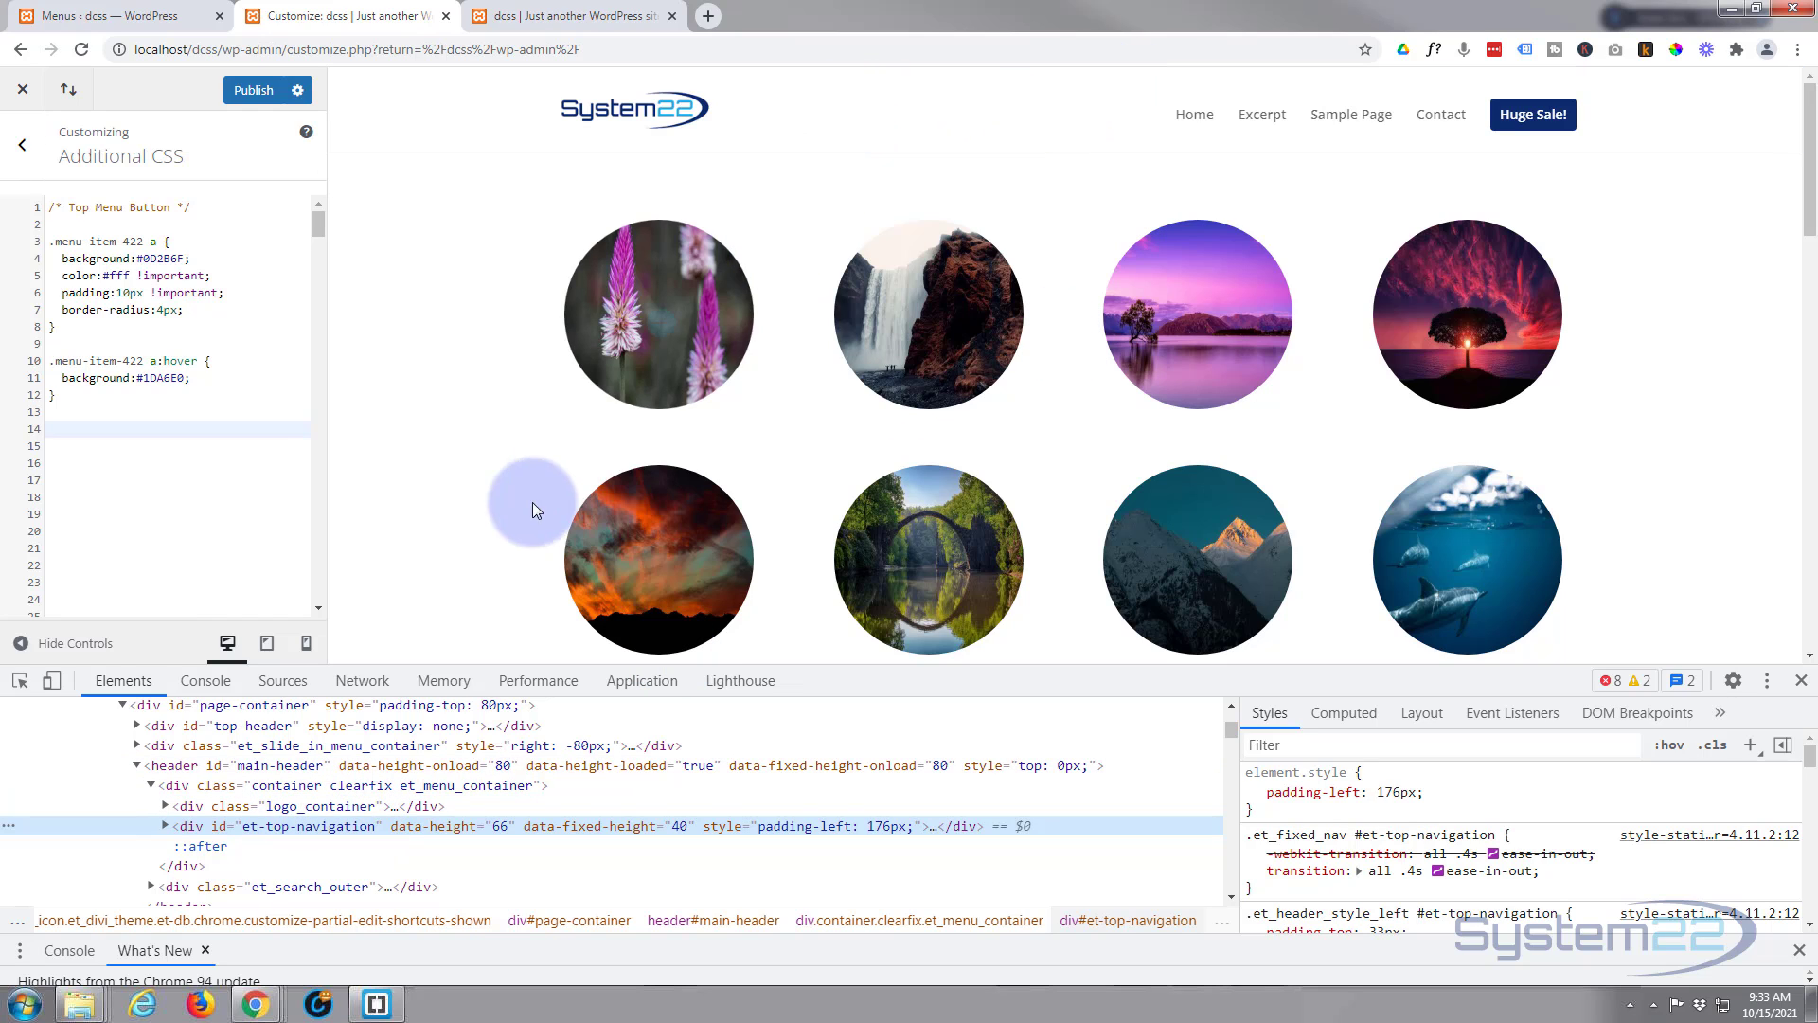
double_click(313, 826)
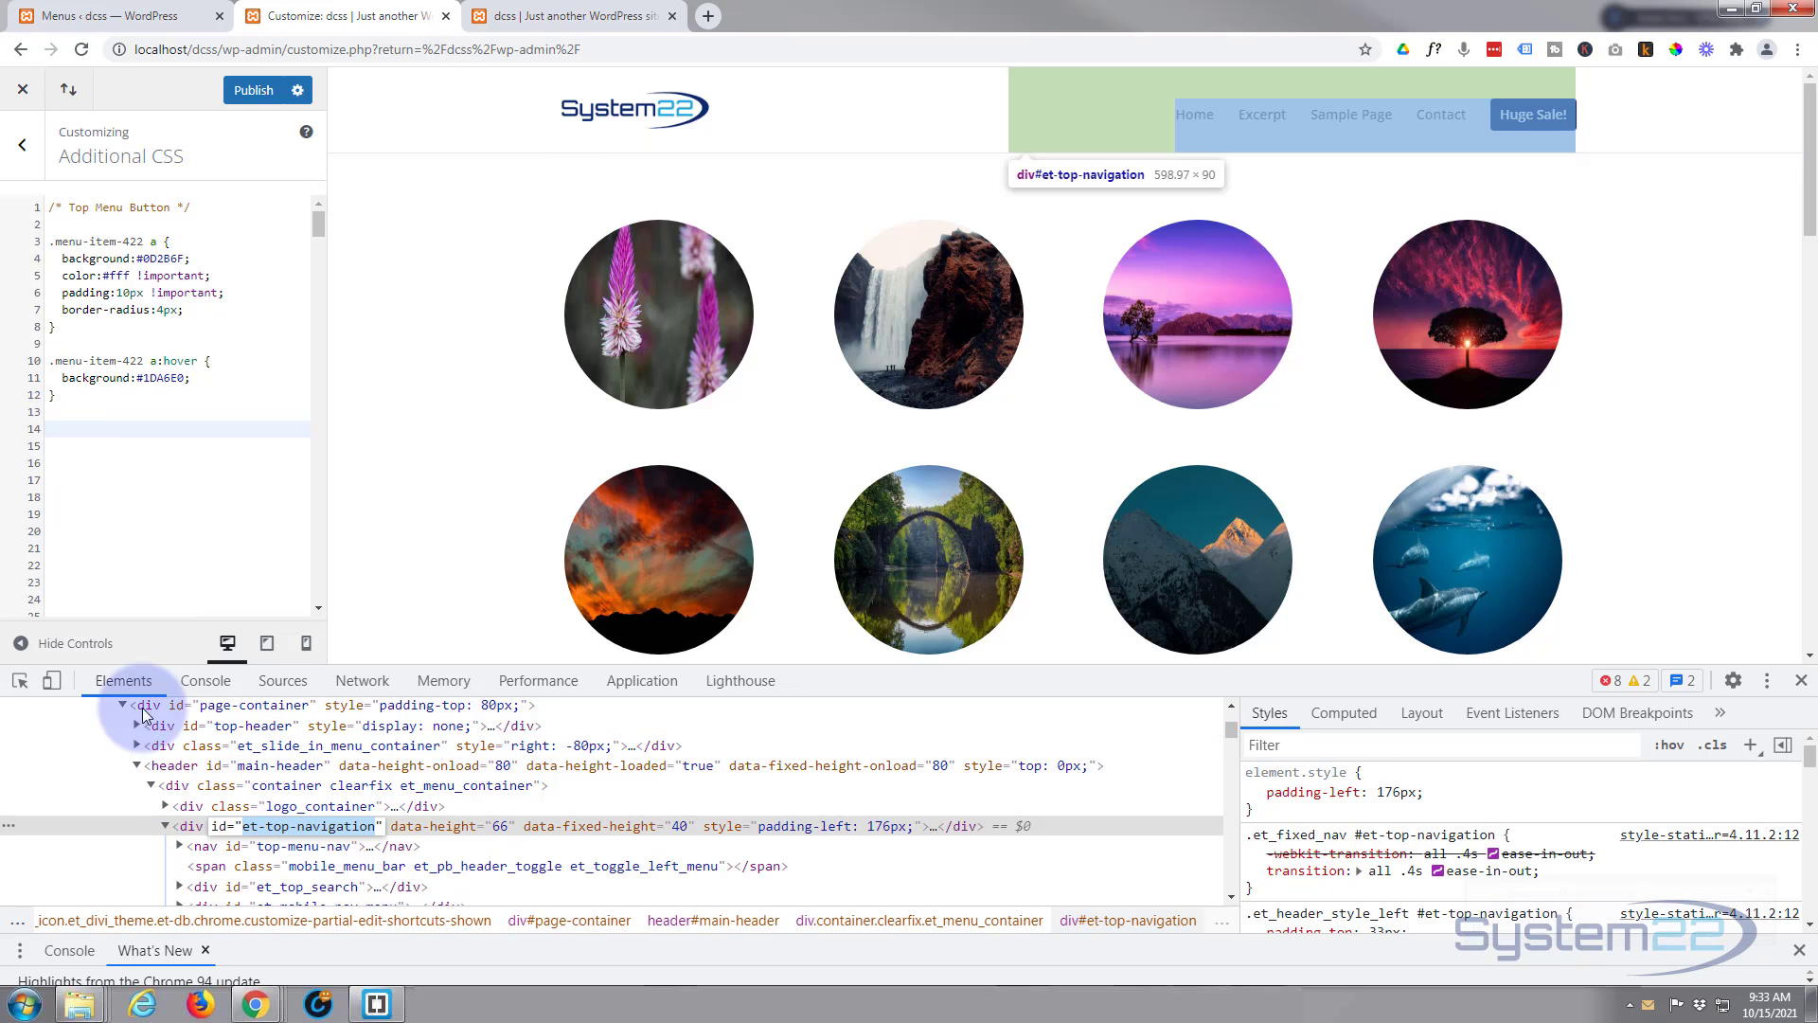
Step: Add a #et-top-navigation rule below the a:hover rule with the declaration width:80%;
click(64, 431)
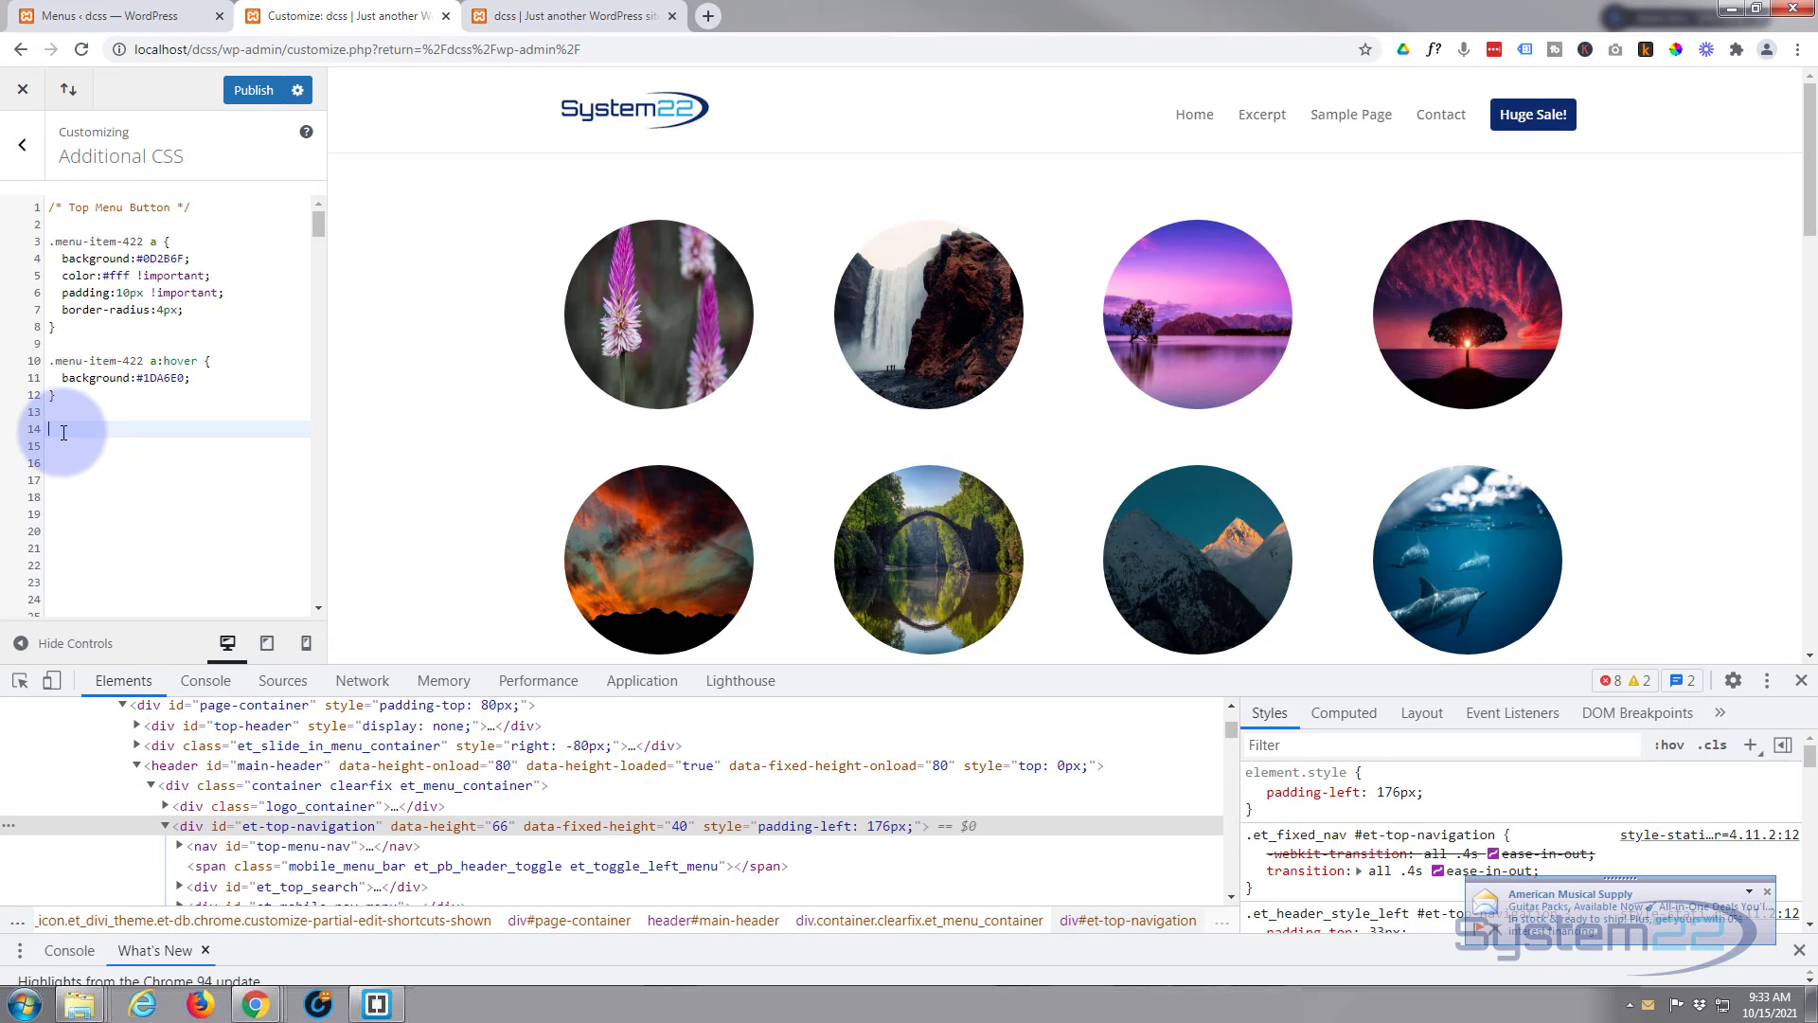
text(#)
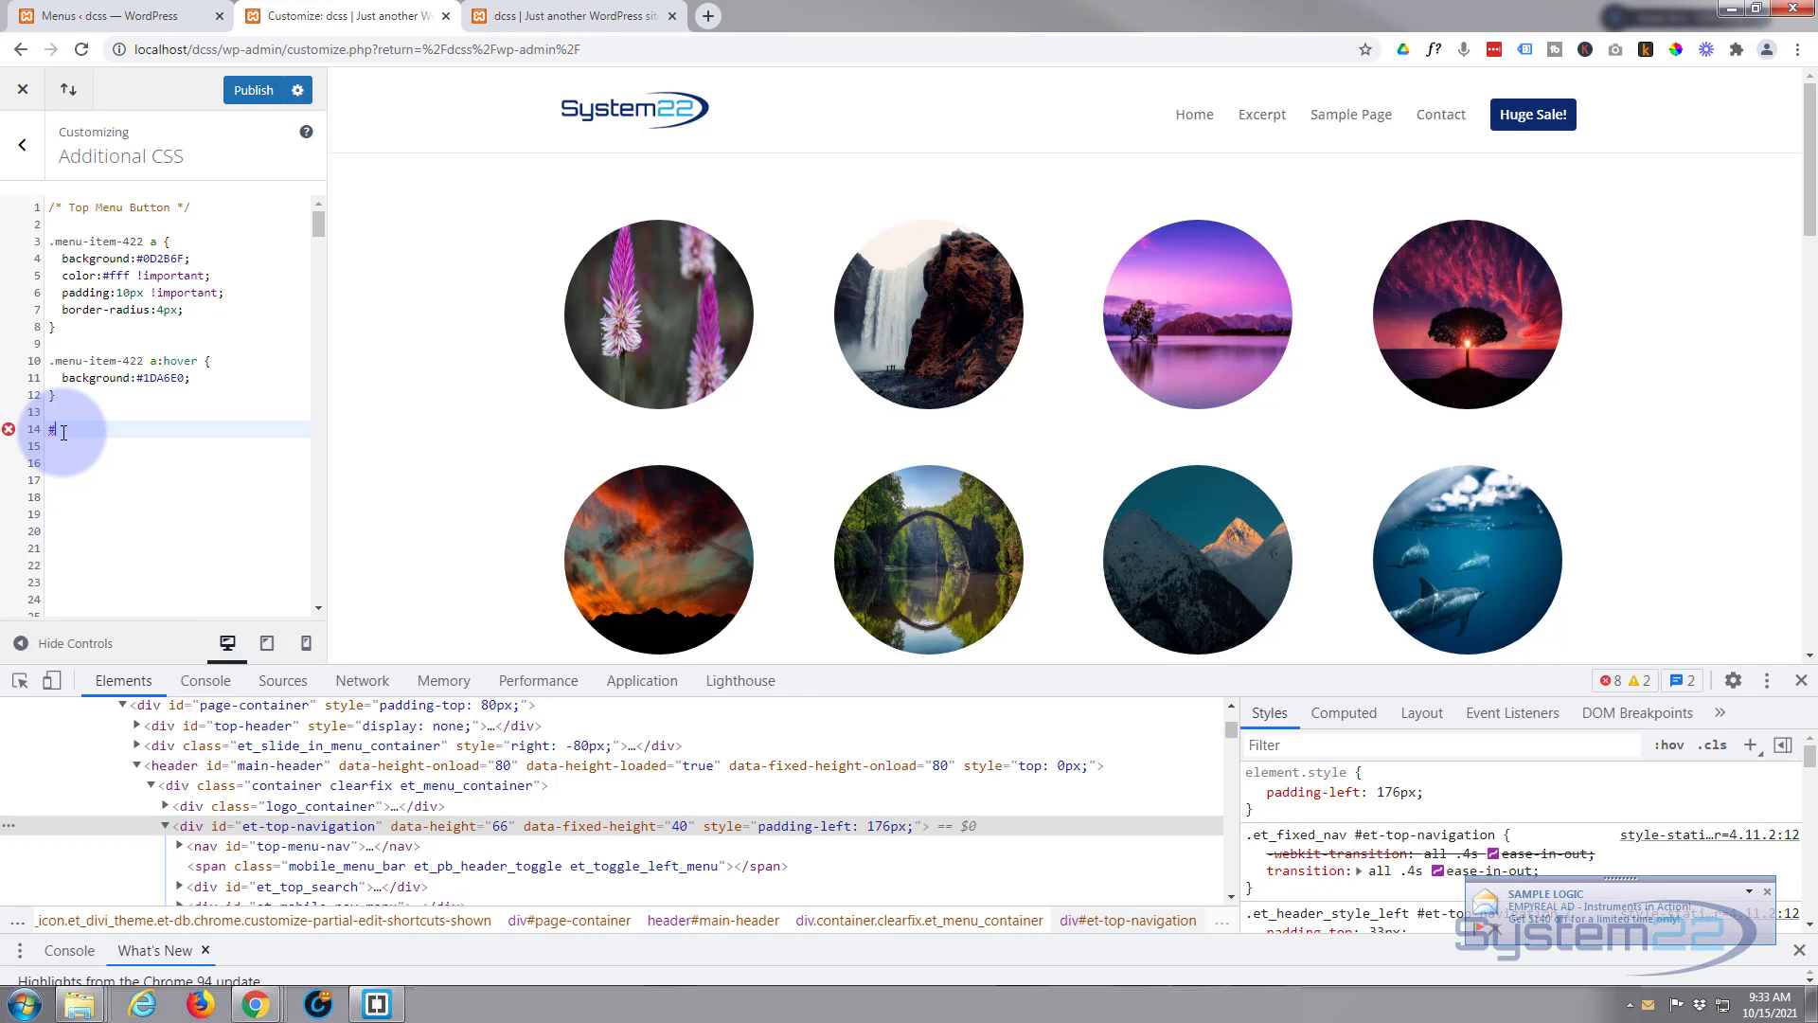
key(ctrl+v)
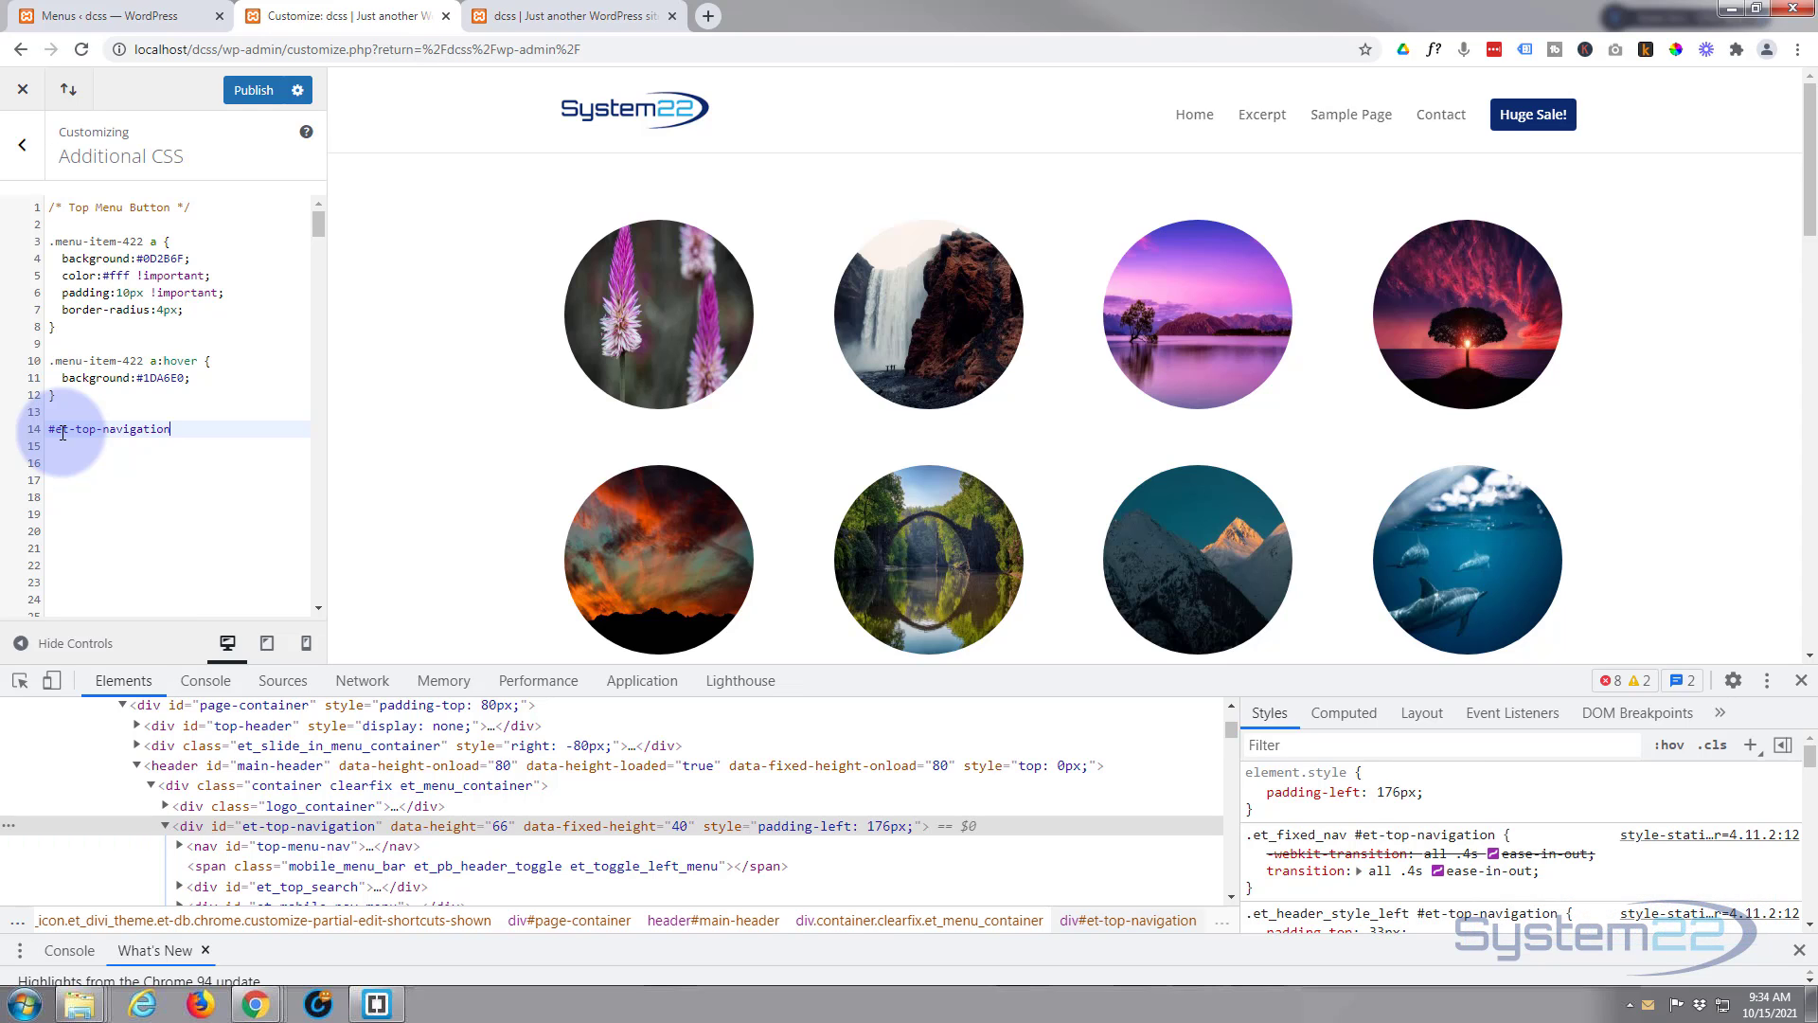
text({)
key(Return)
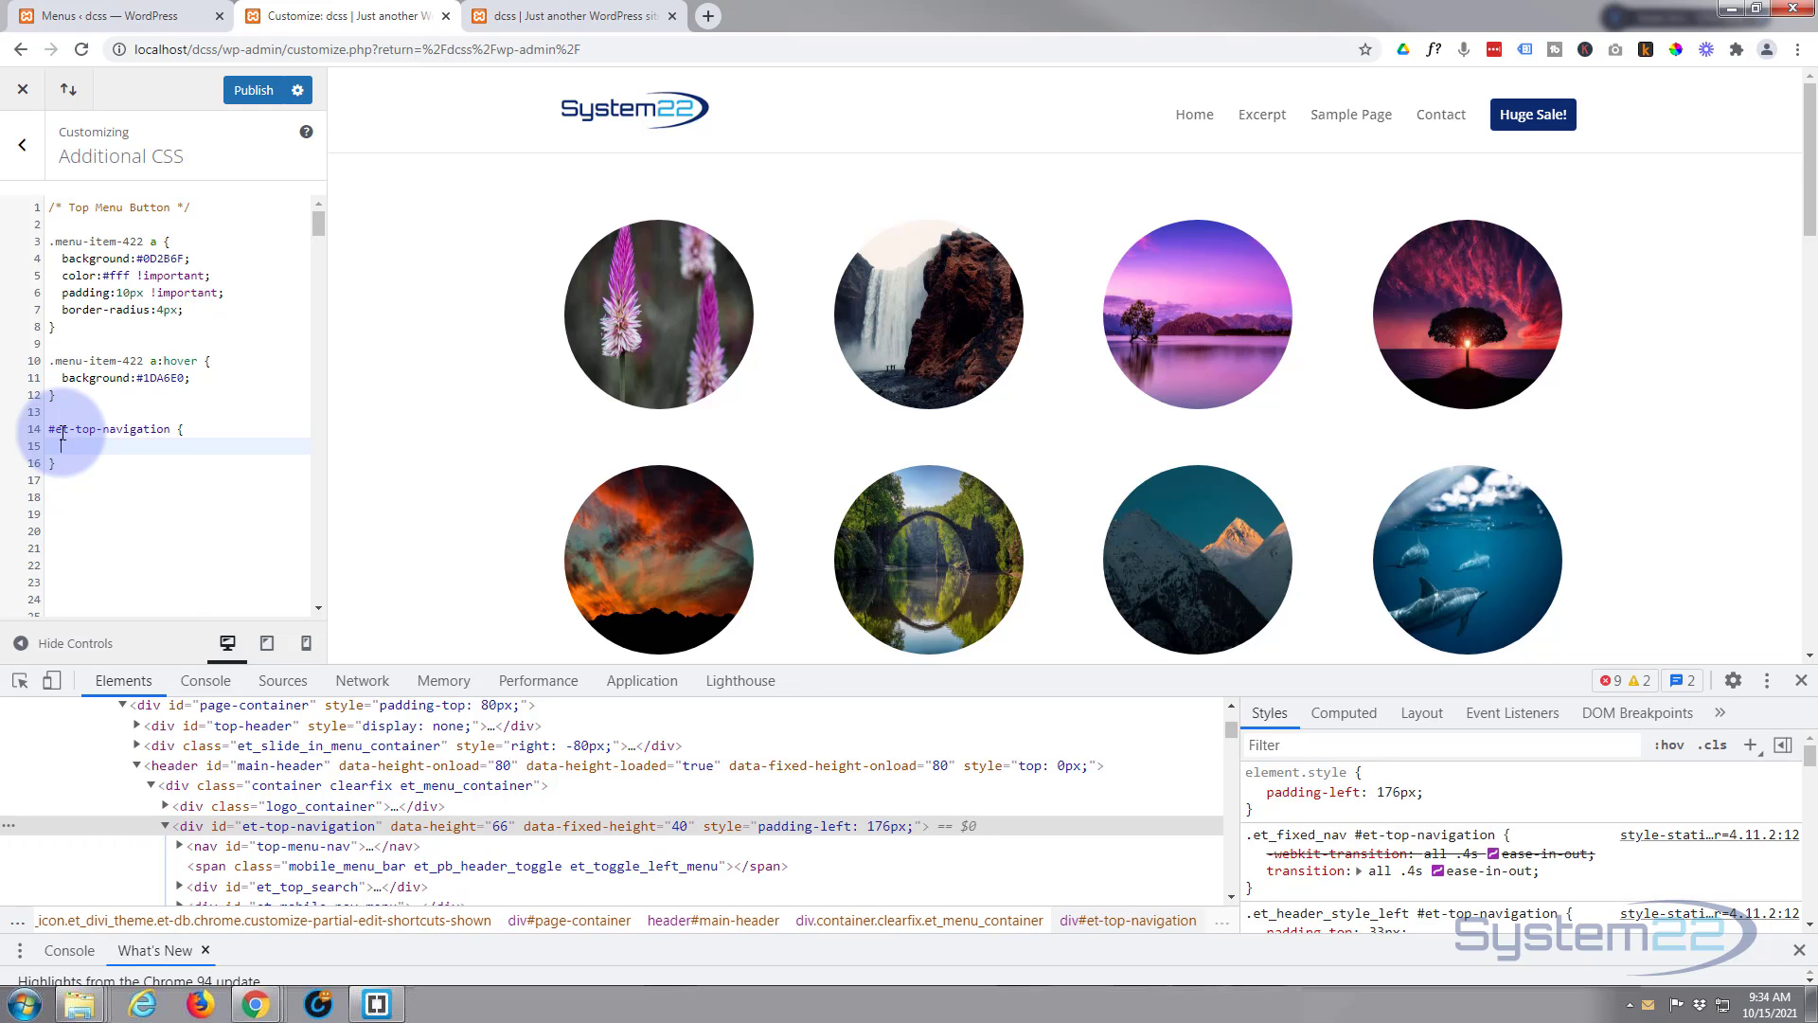
text(width:)
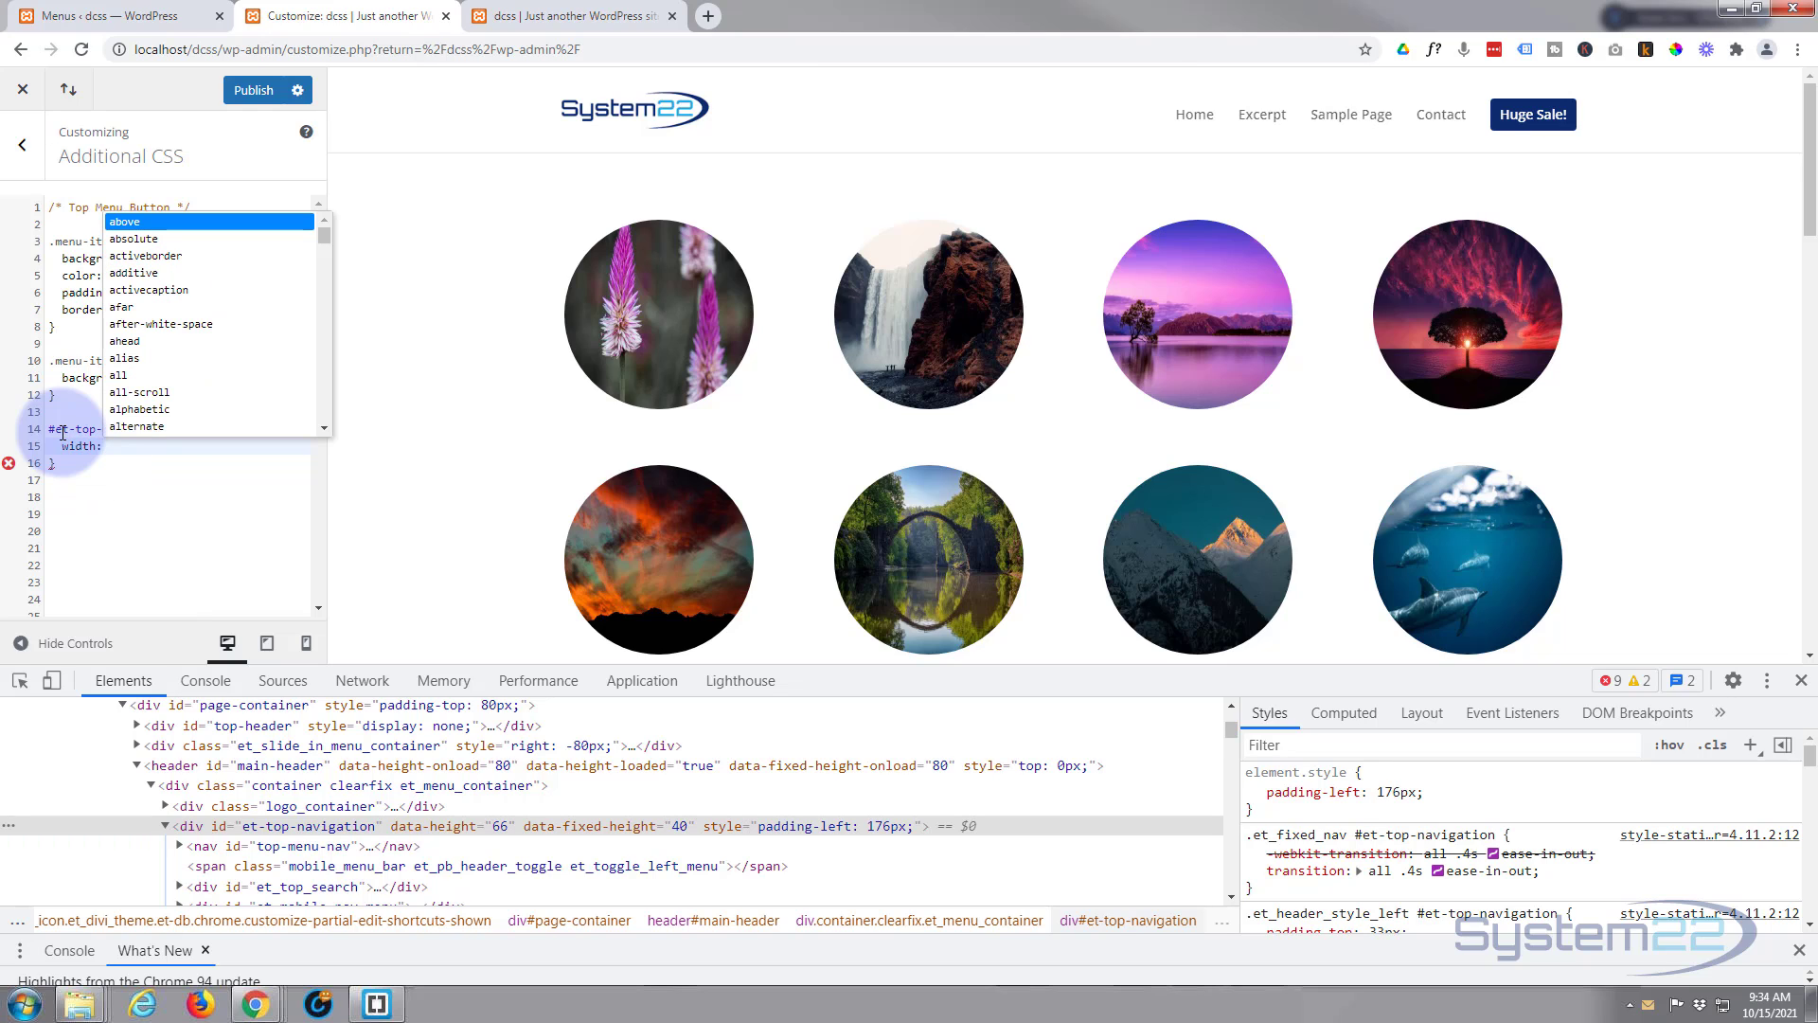
text(80%)
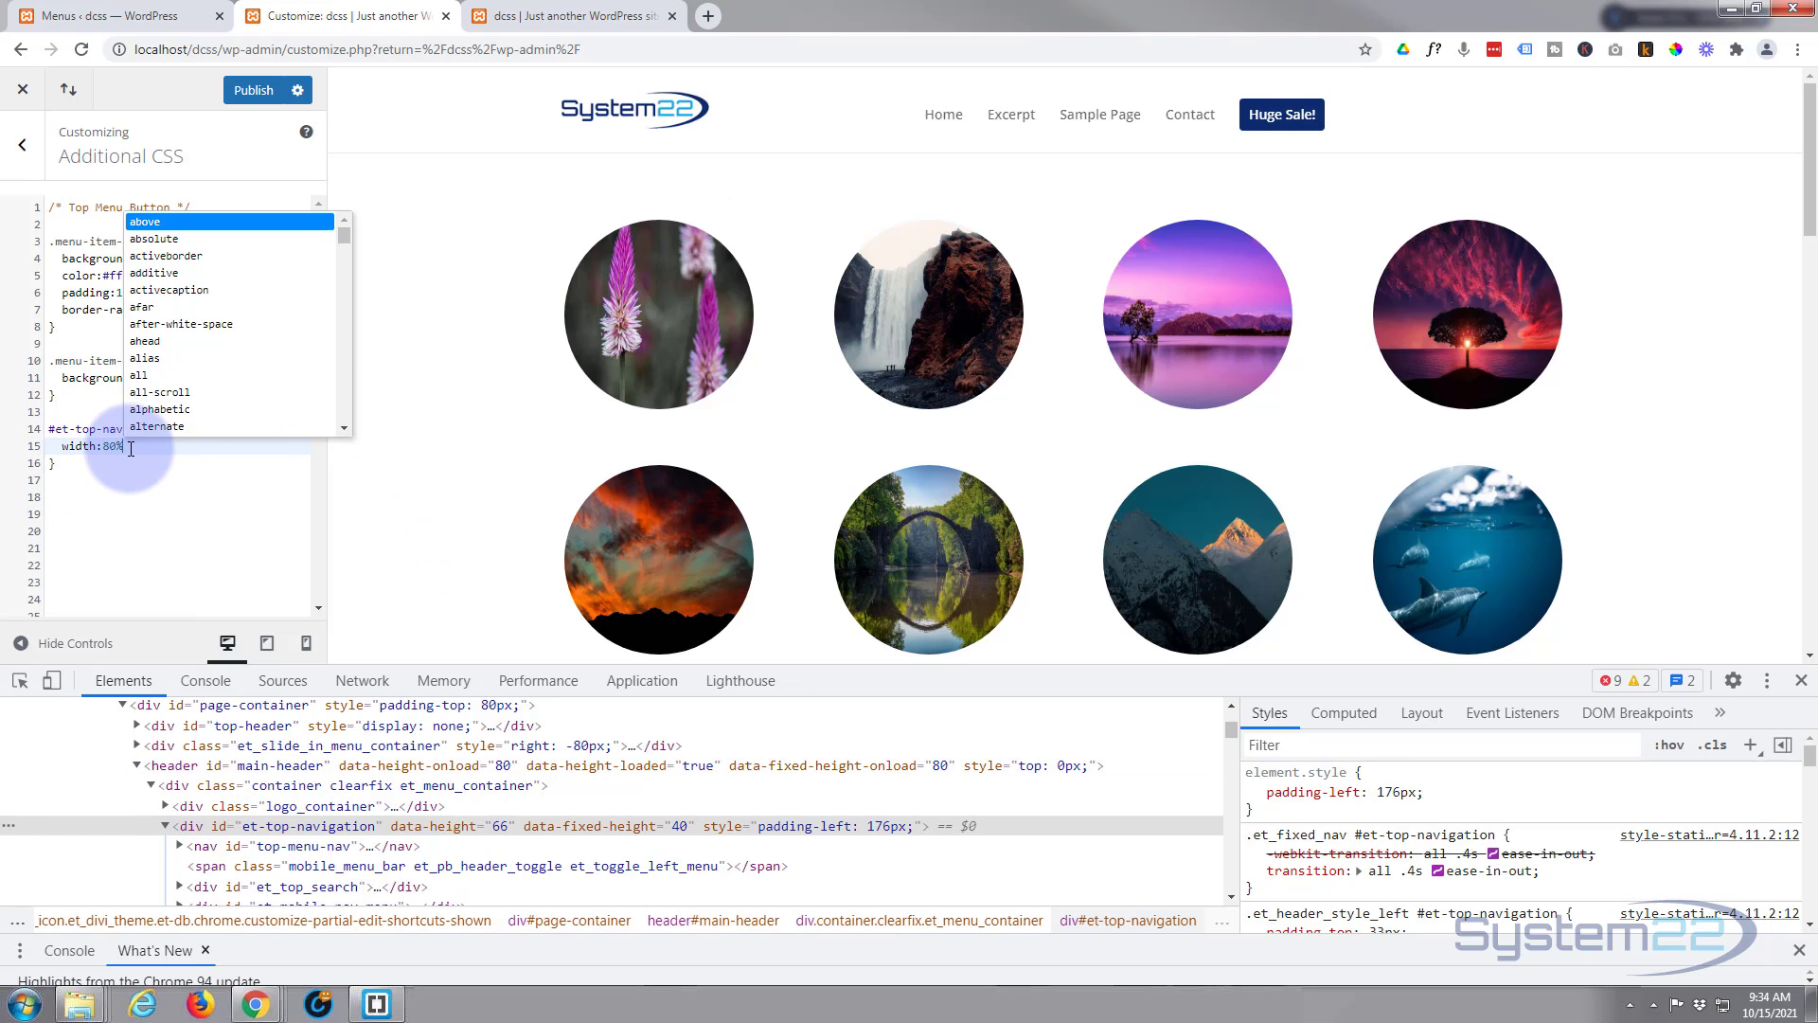
text(;)
key(Return)
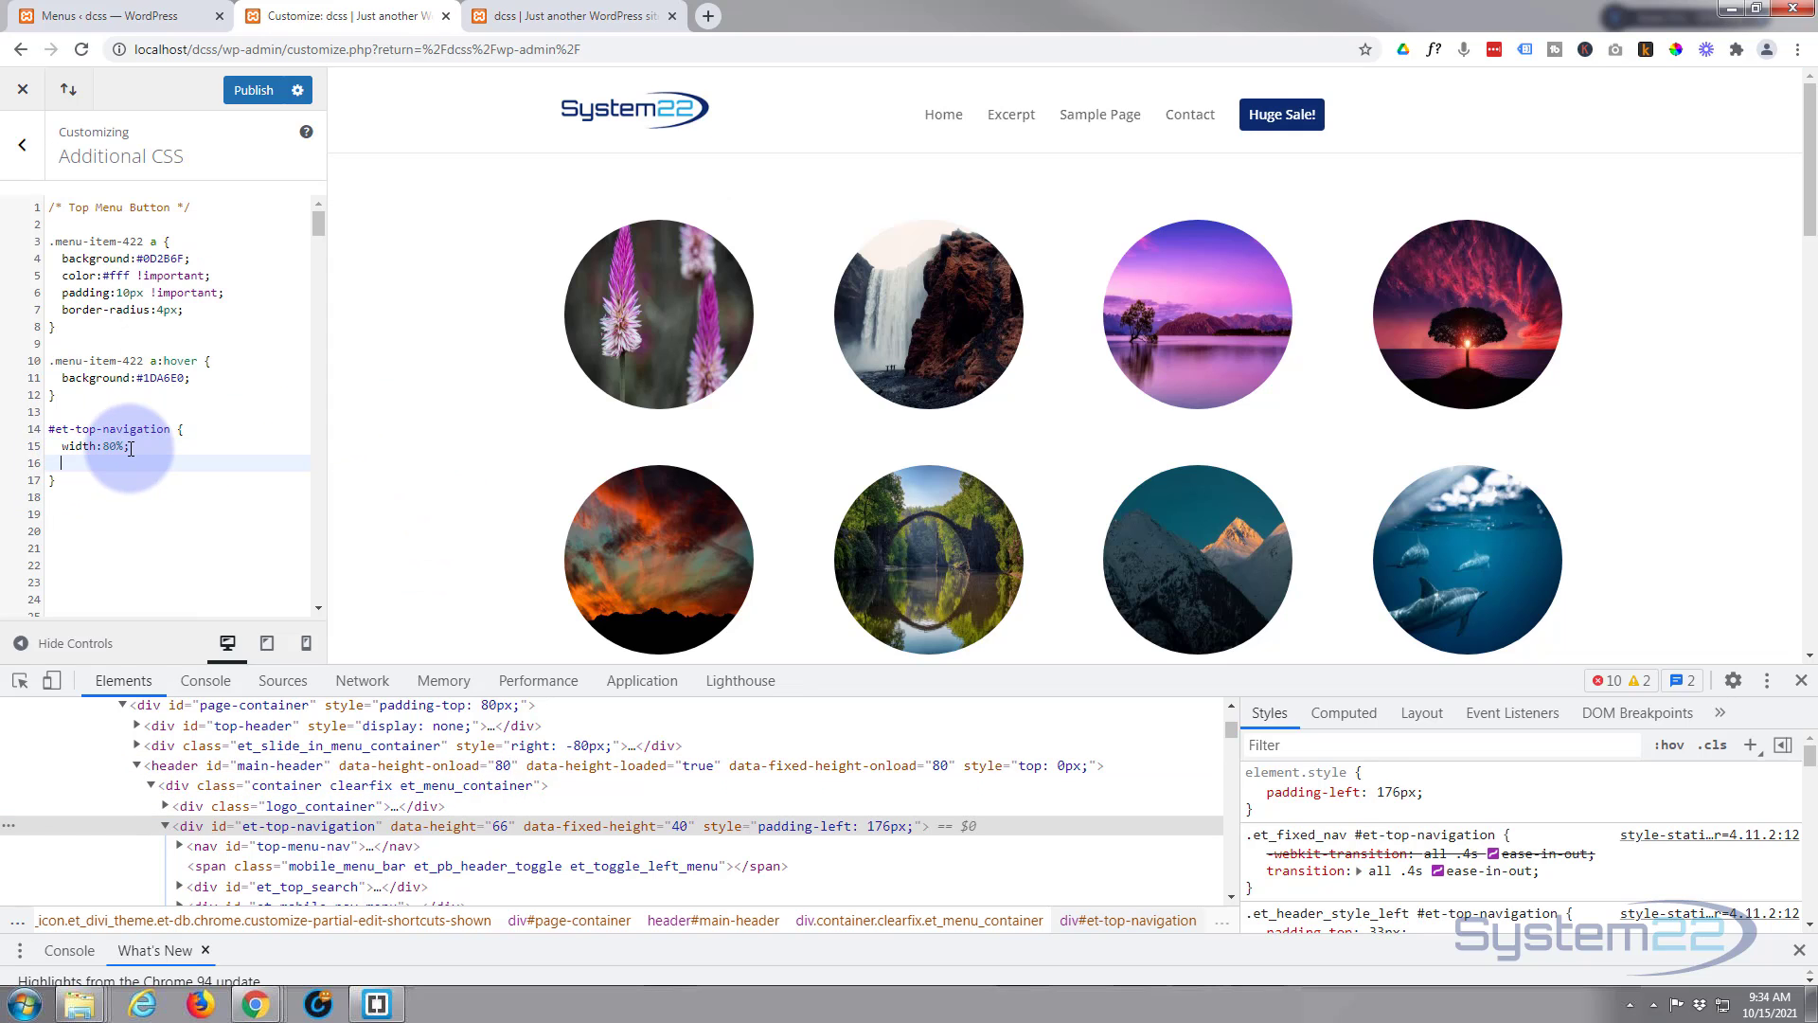
Step: Add padding-left:50px !important; below the width declaration in the #et-top-navigation rule
text(padding-lef)
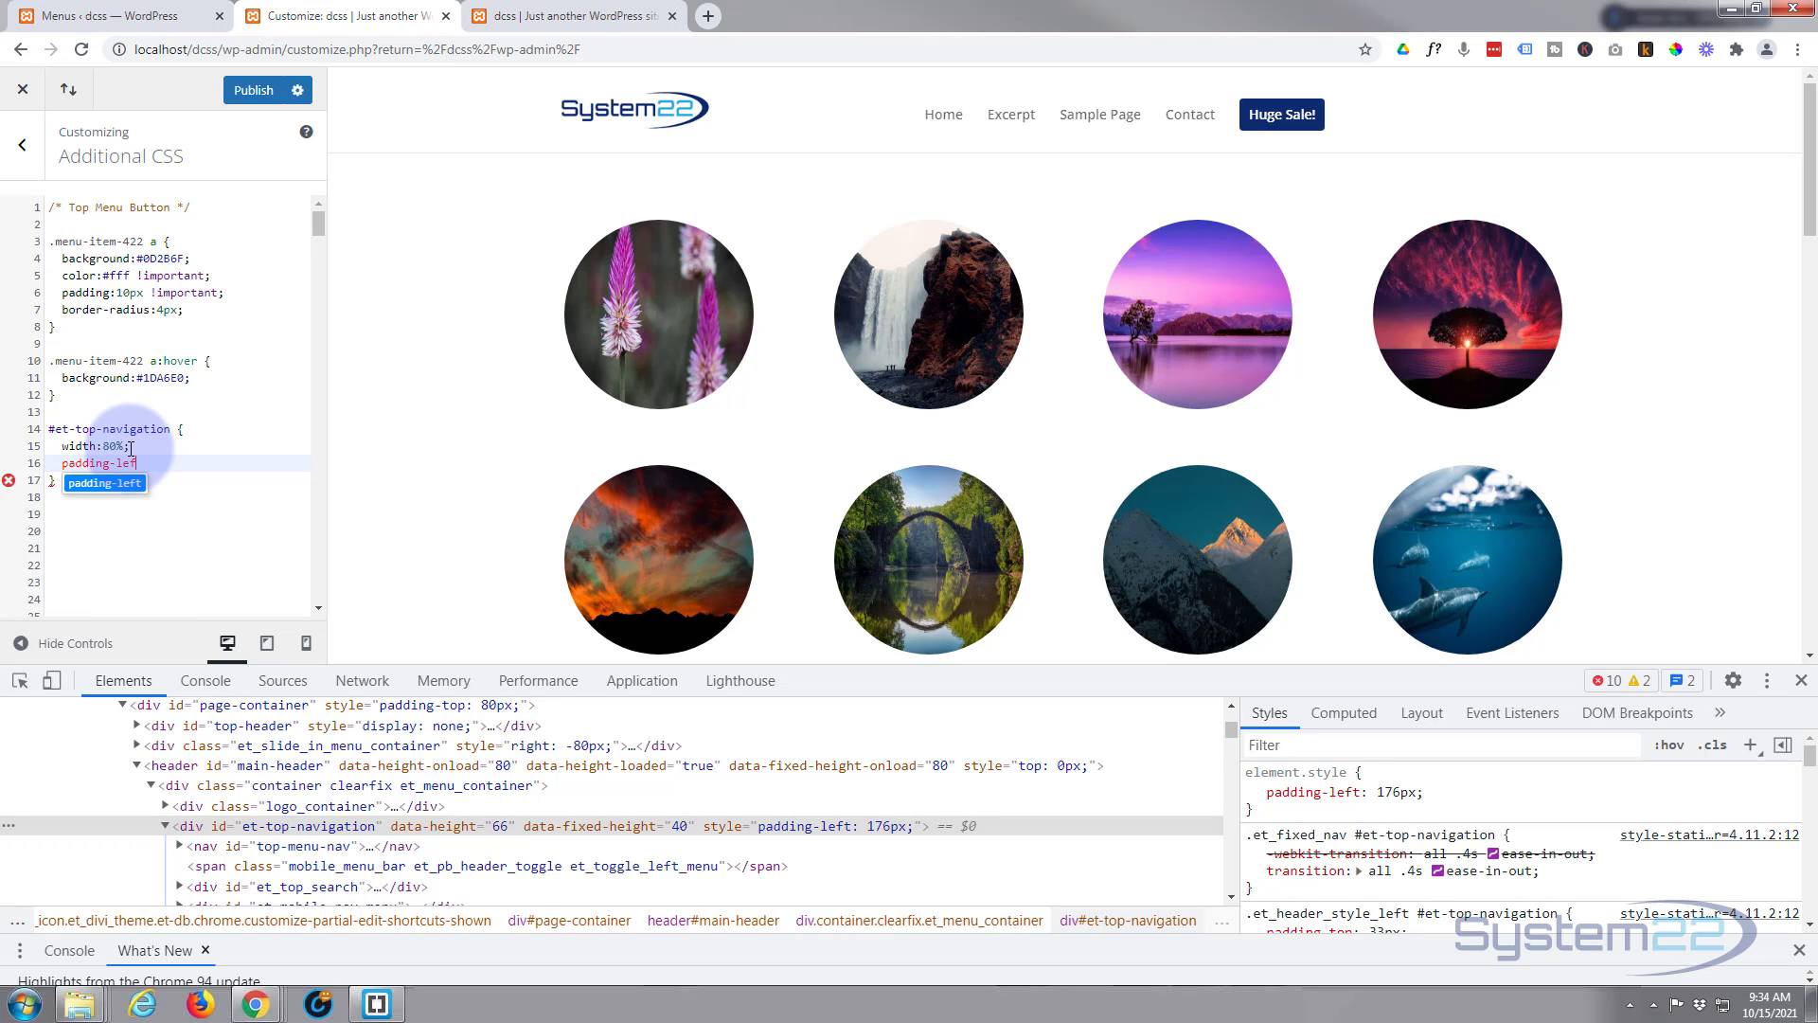
text(t:5)
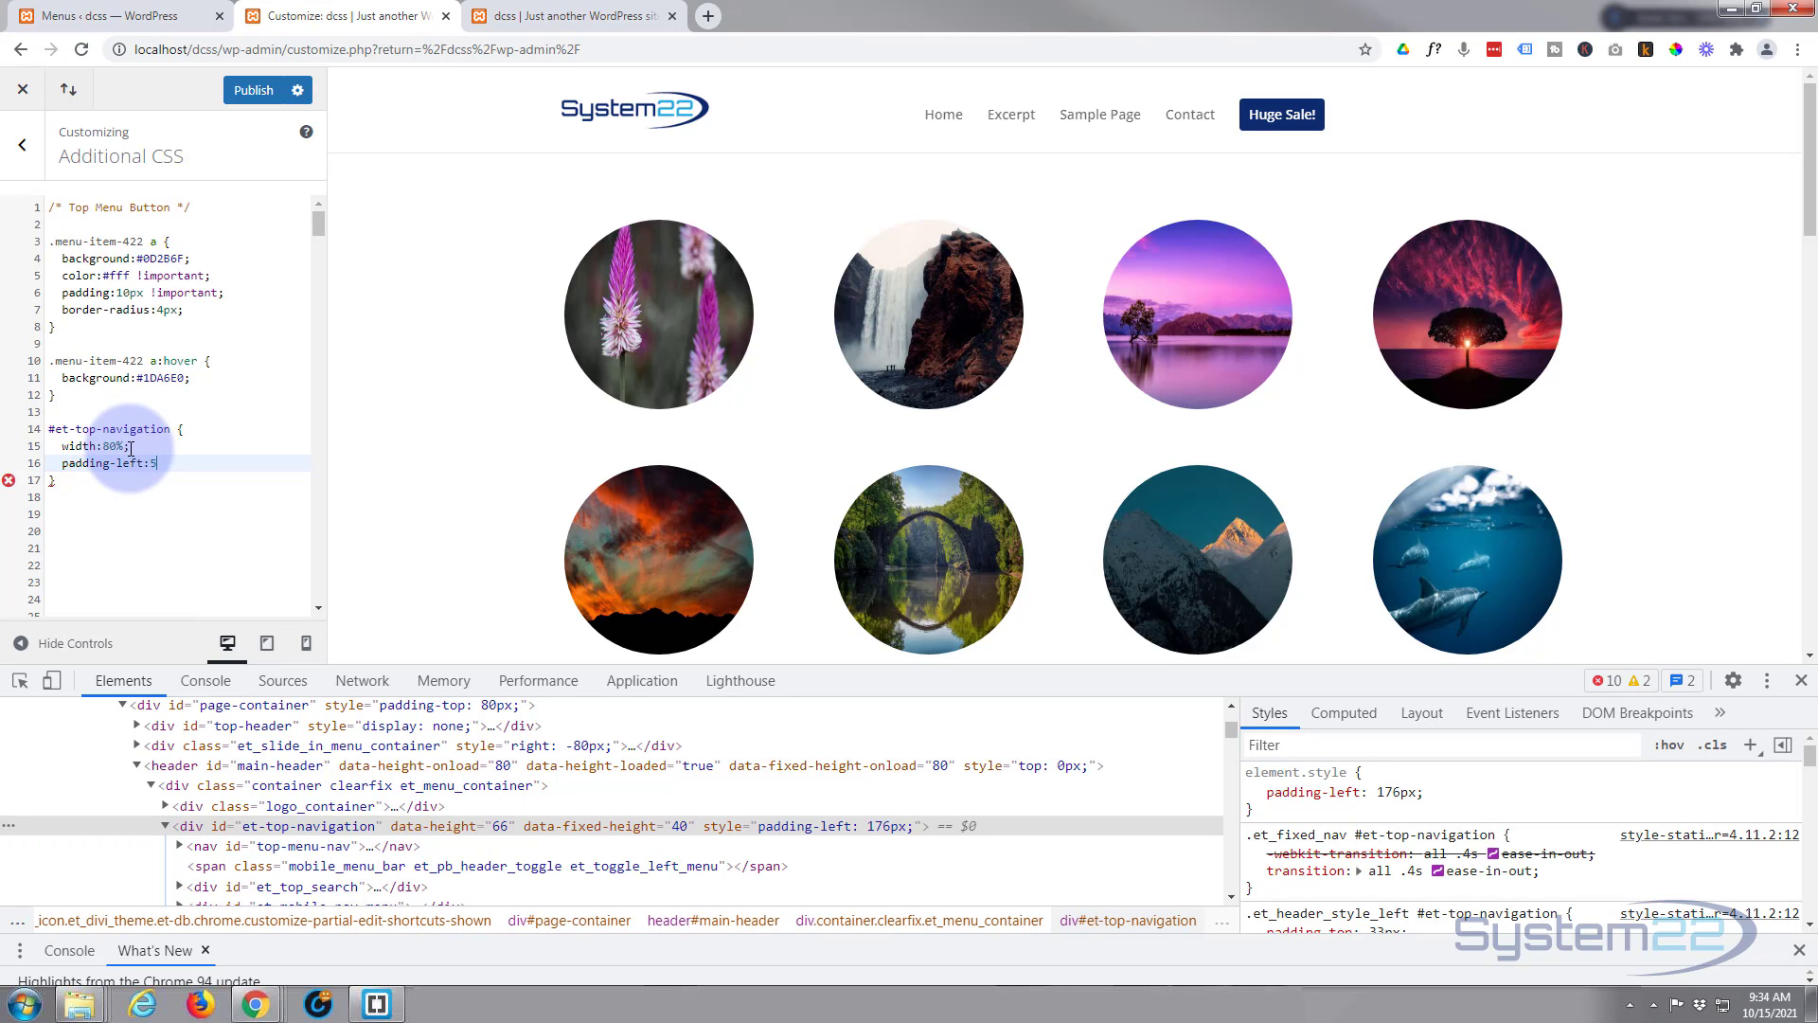
text(0px)
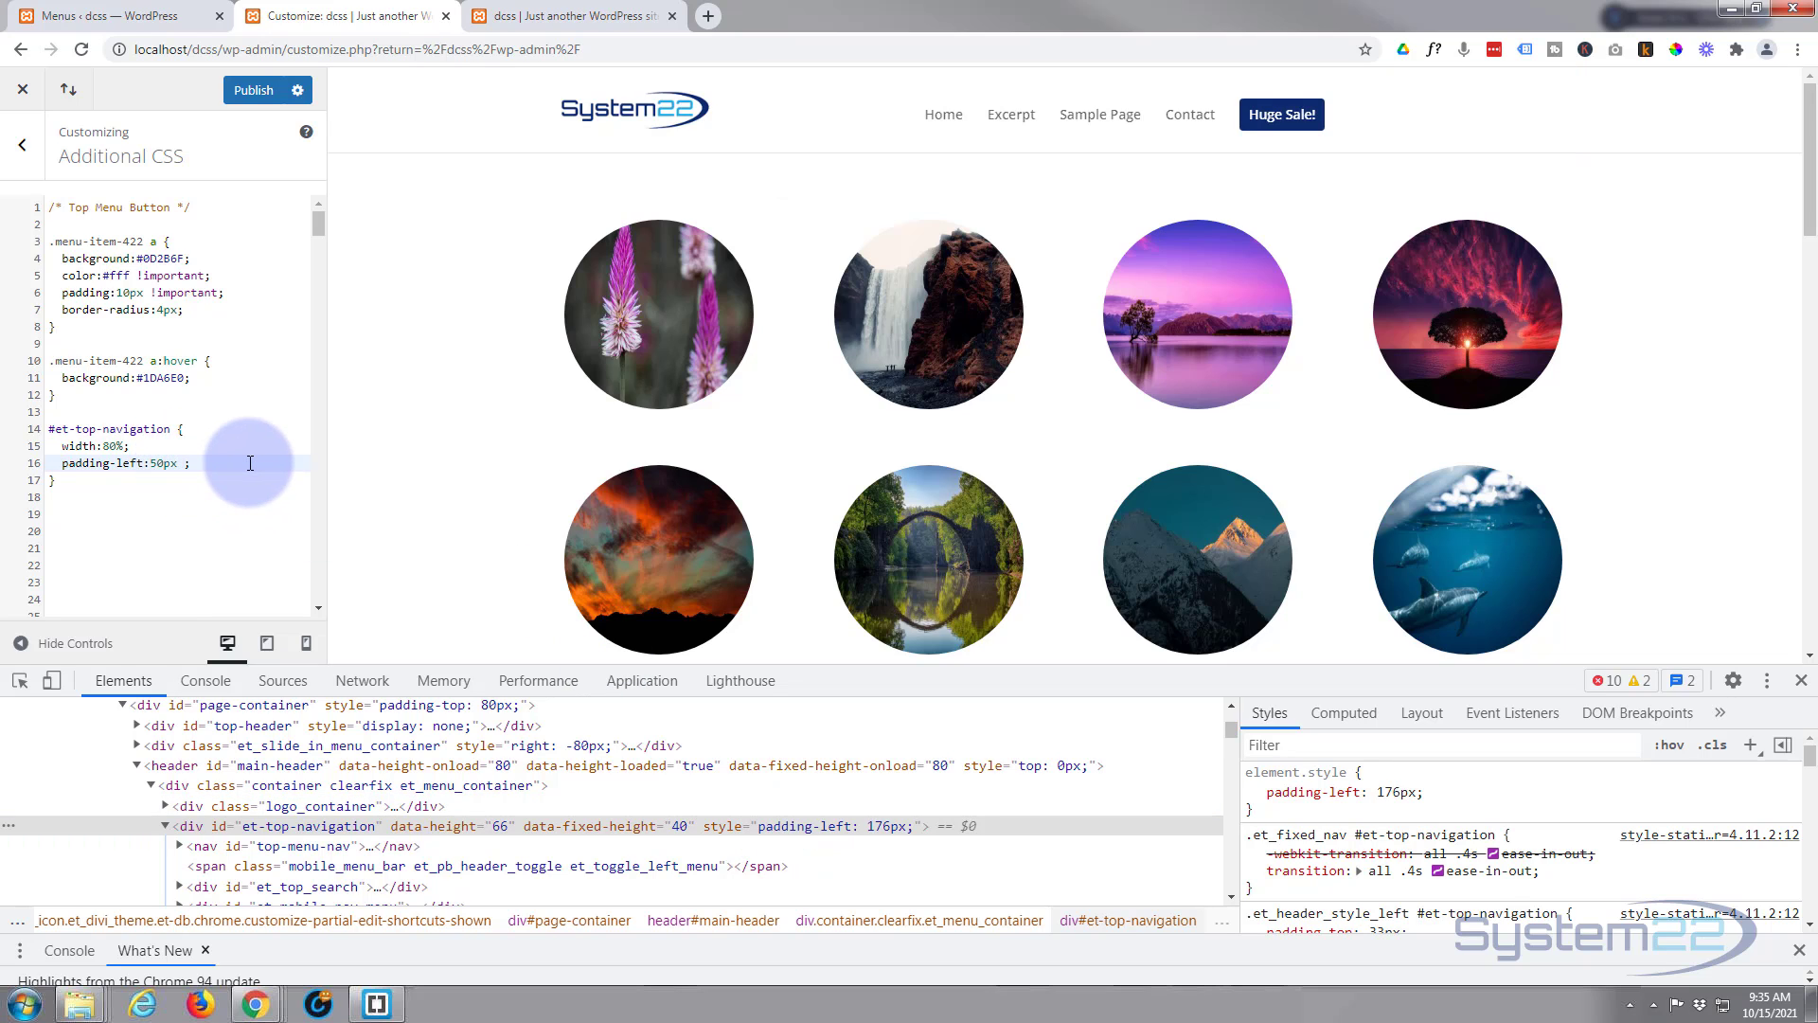
text(!important)
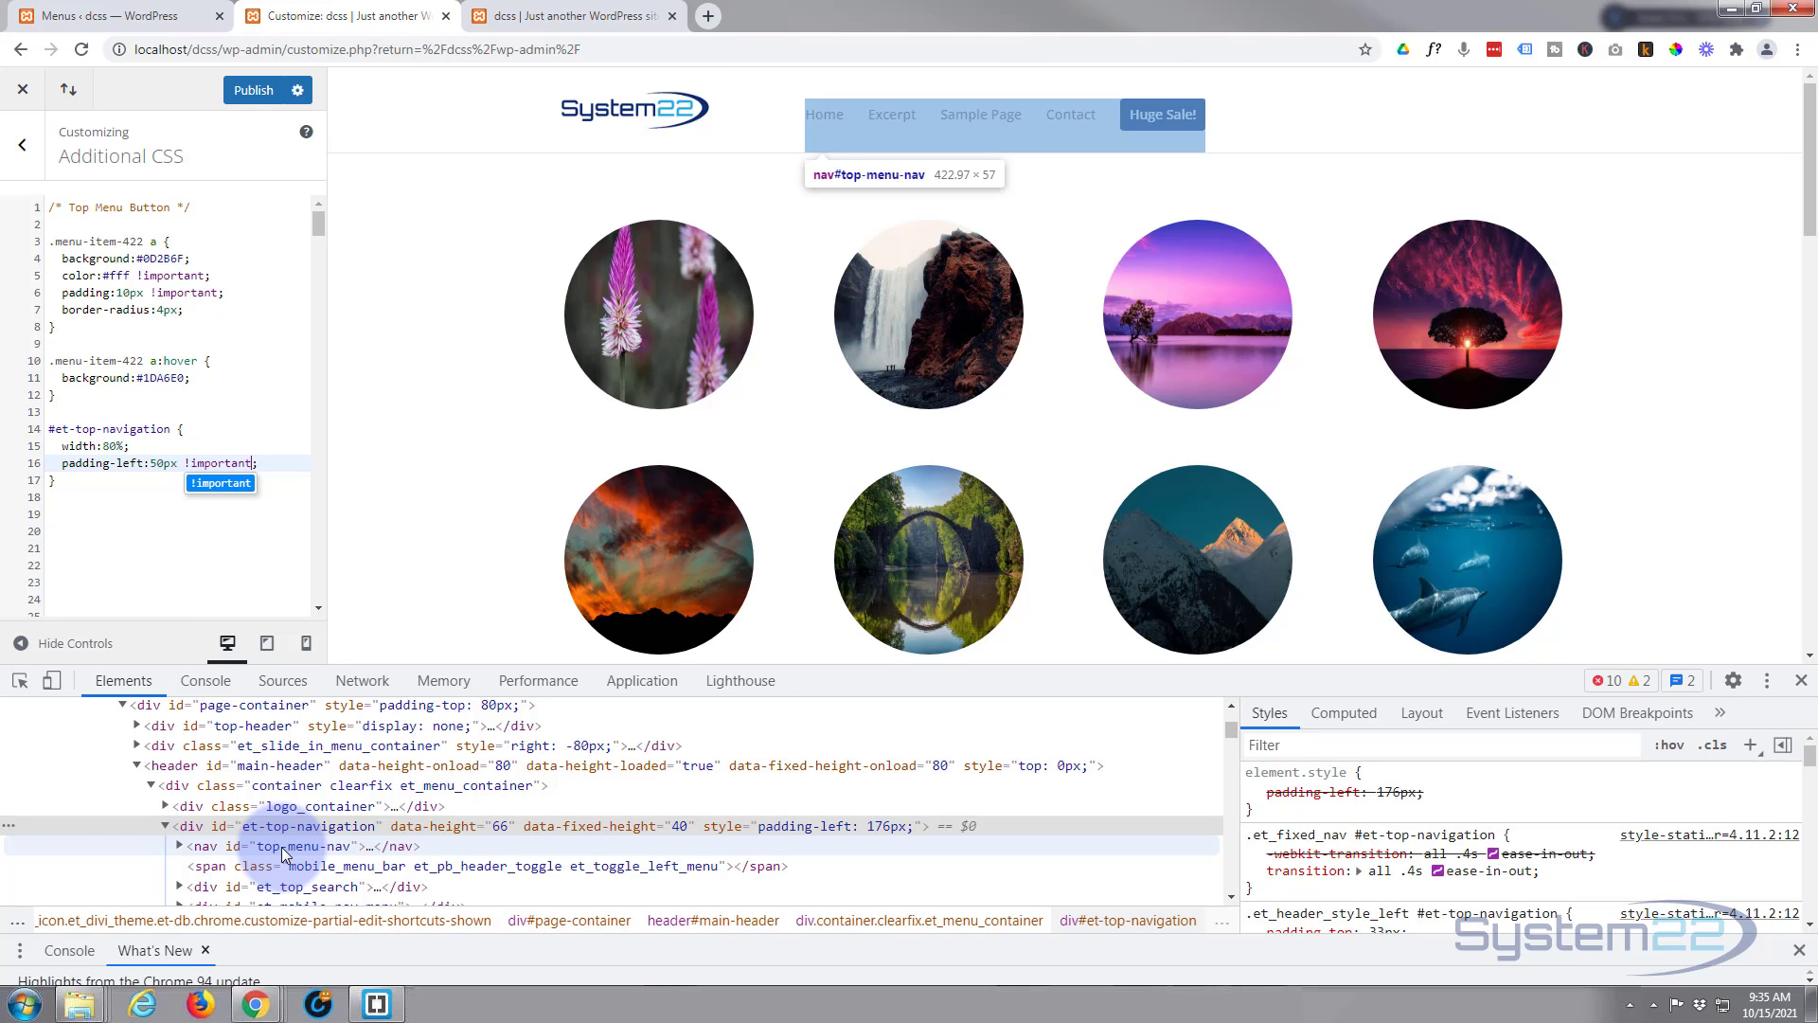
Step: Copy the top-menu-nav id from the inspected code and start an empty #top-menu-nav rule below the #et-top-navigation rule
double_click(282, 845)
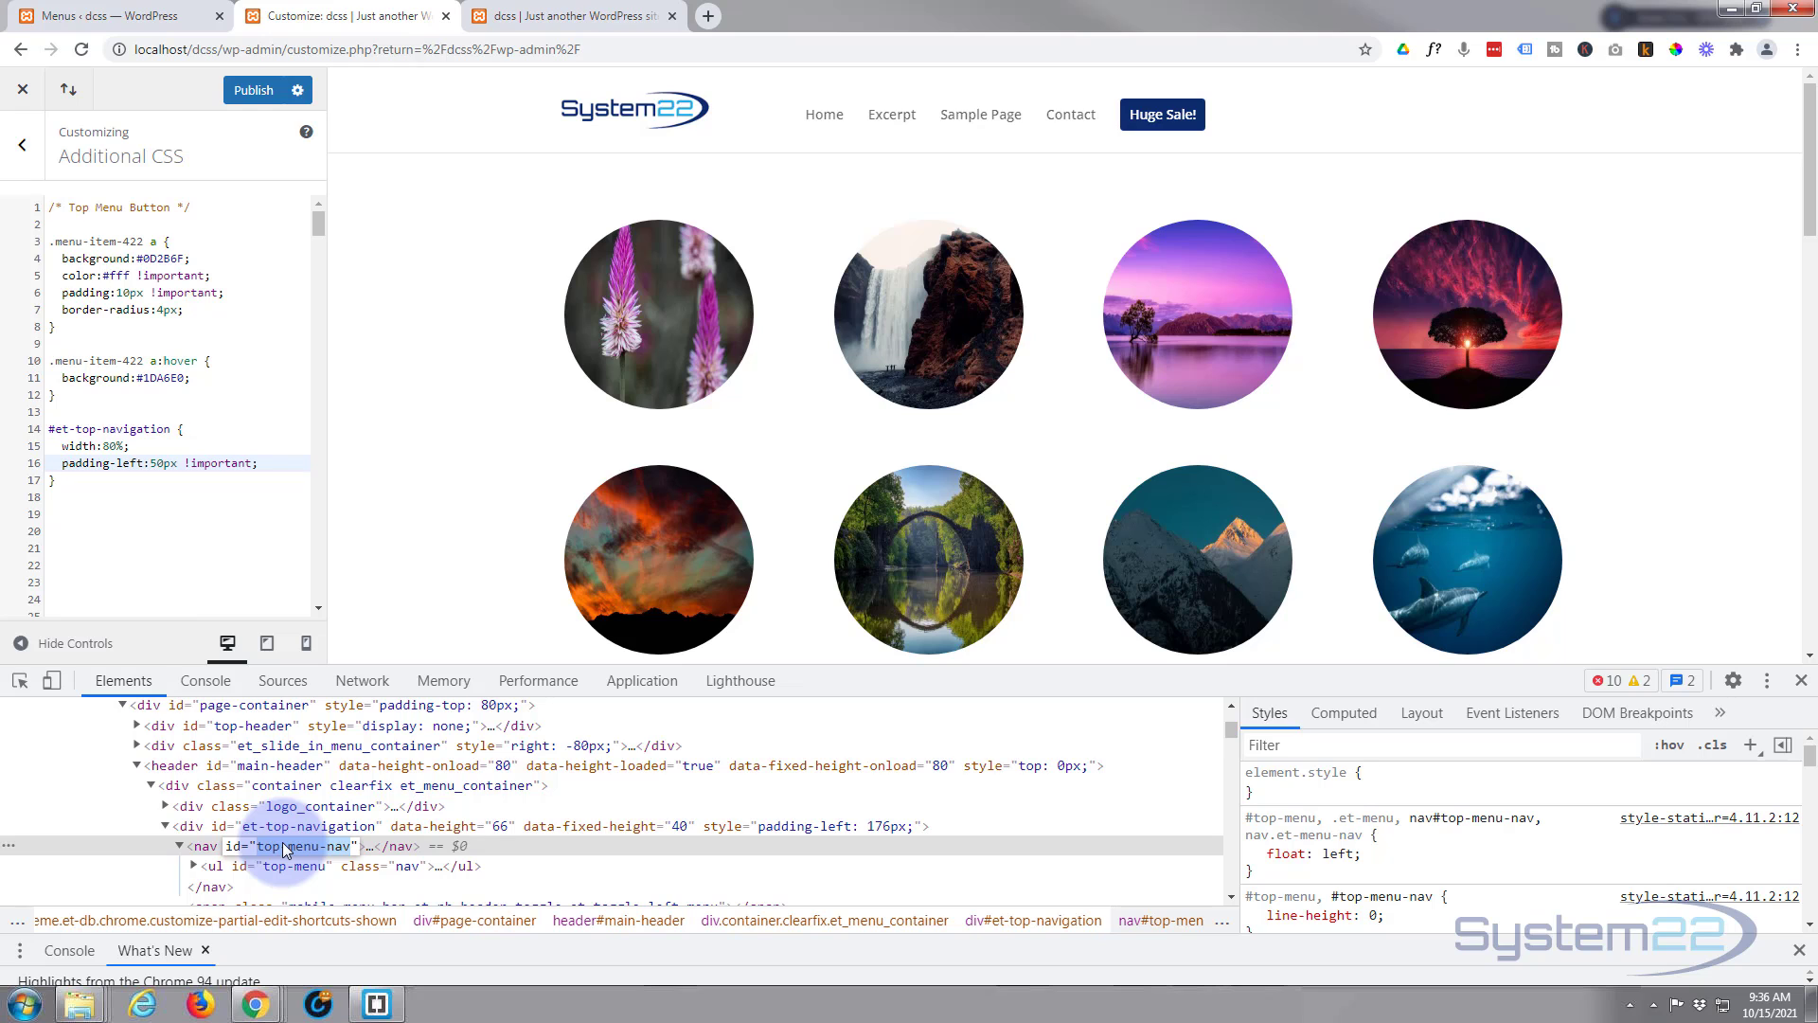
click(68, 488)
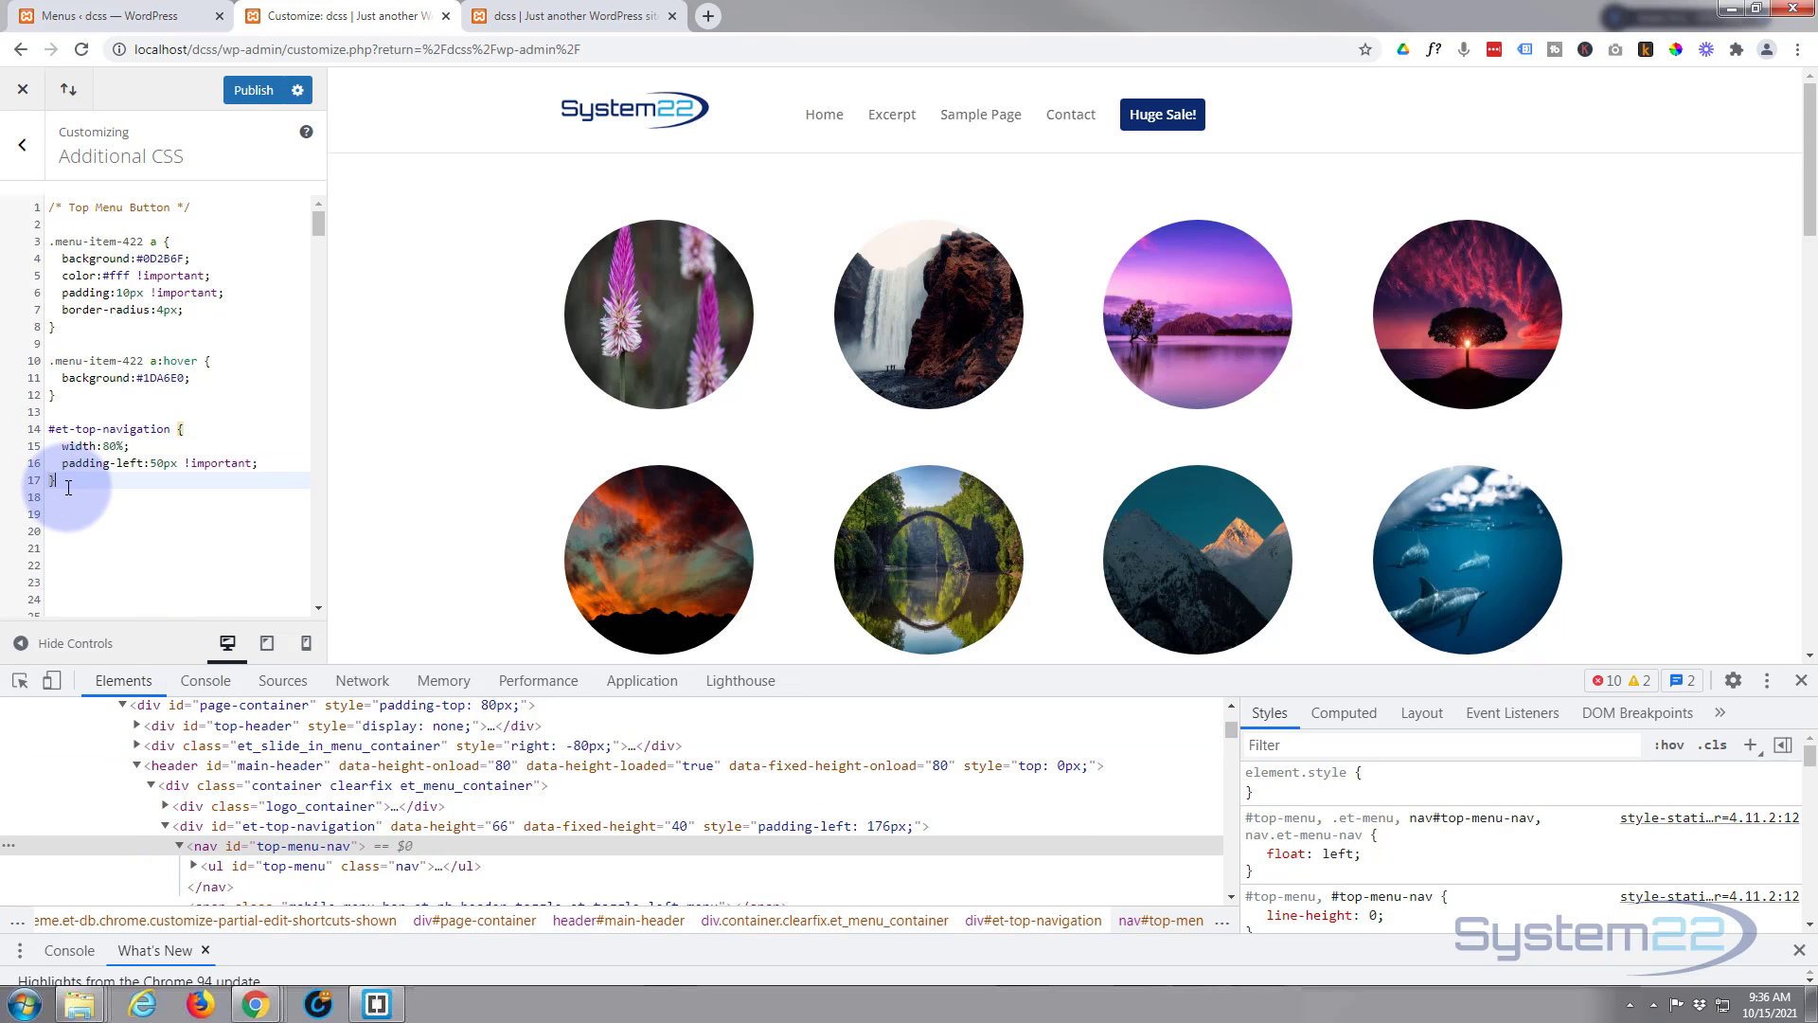
key(Return)
key(Return)
key(ctrl+v)
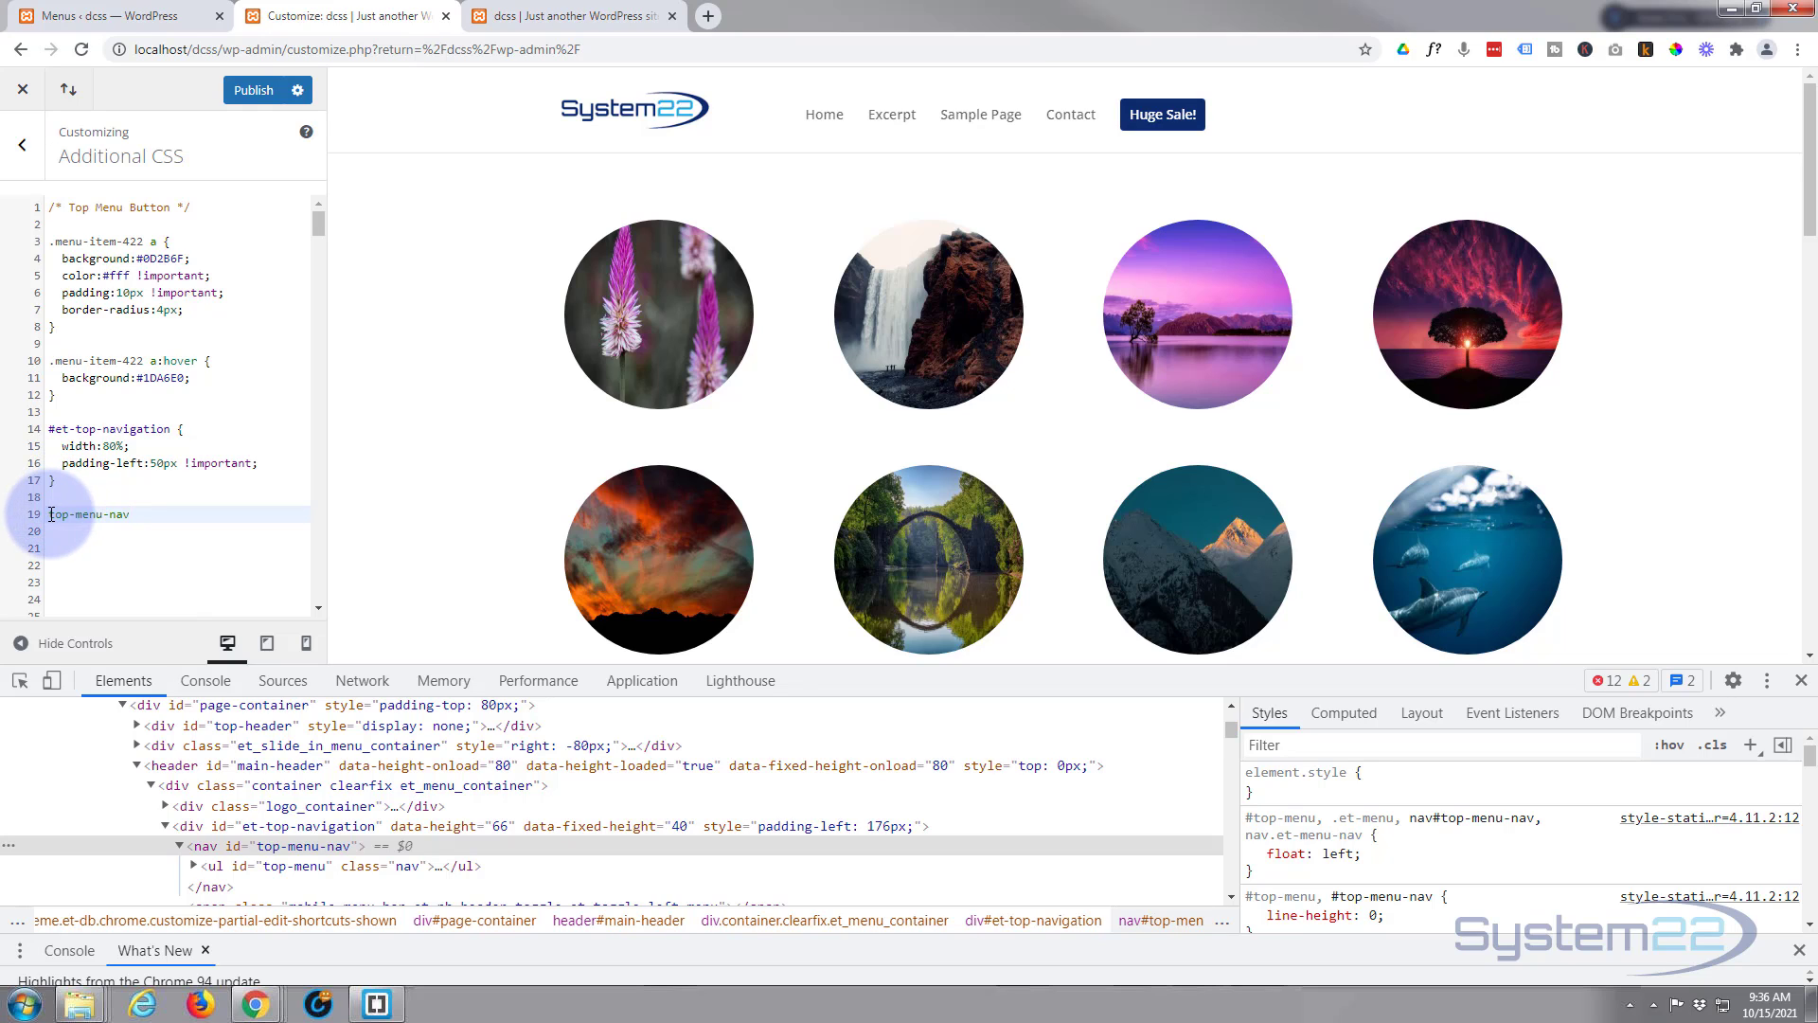
click(51, 514)
text(#)
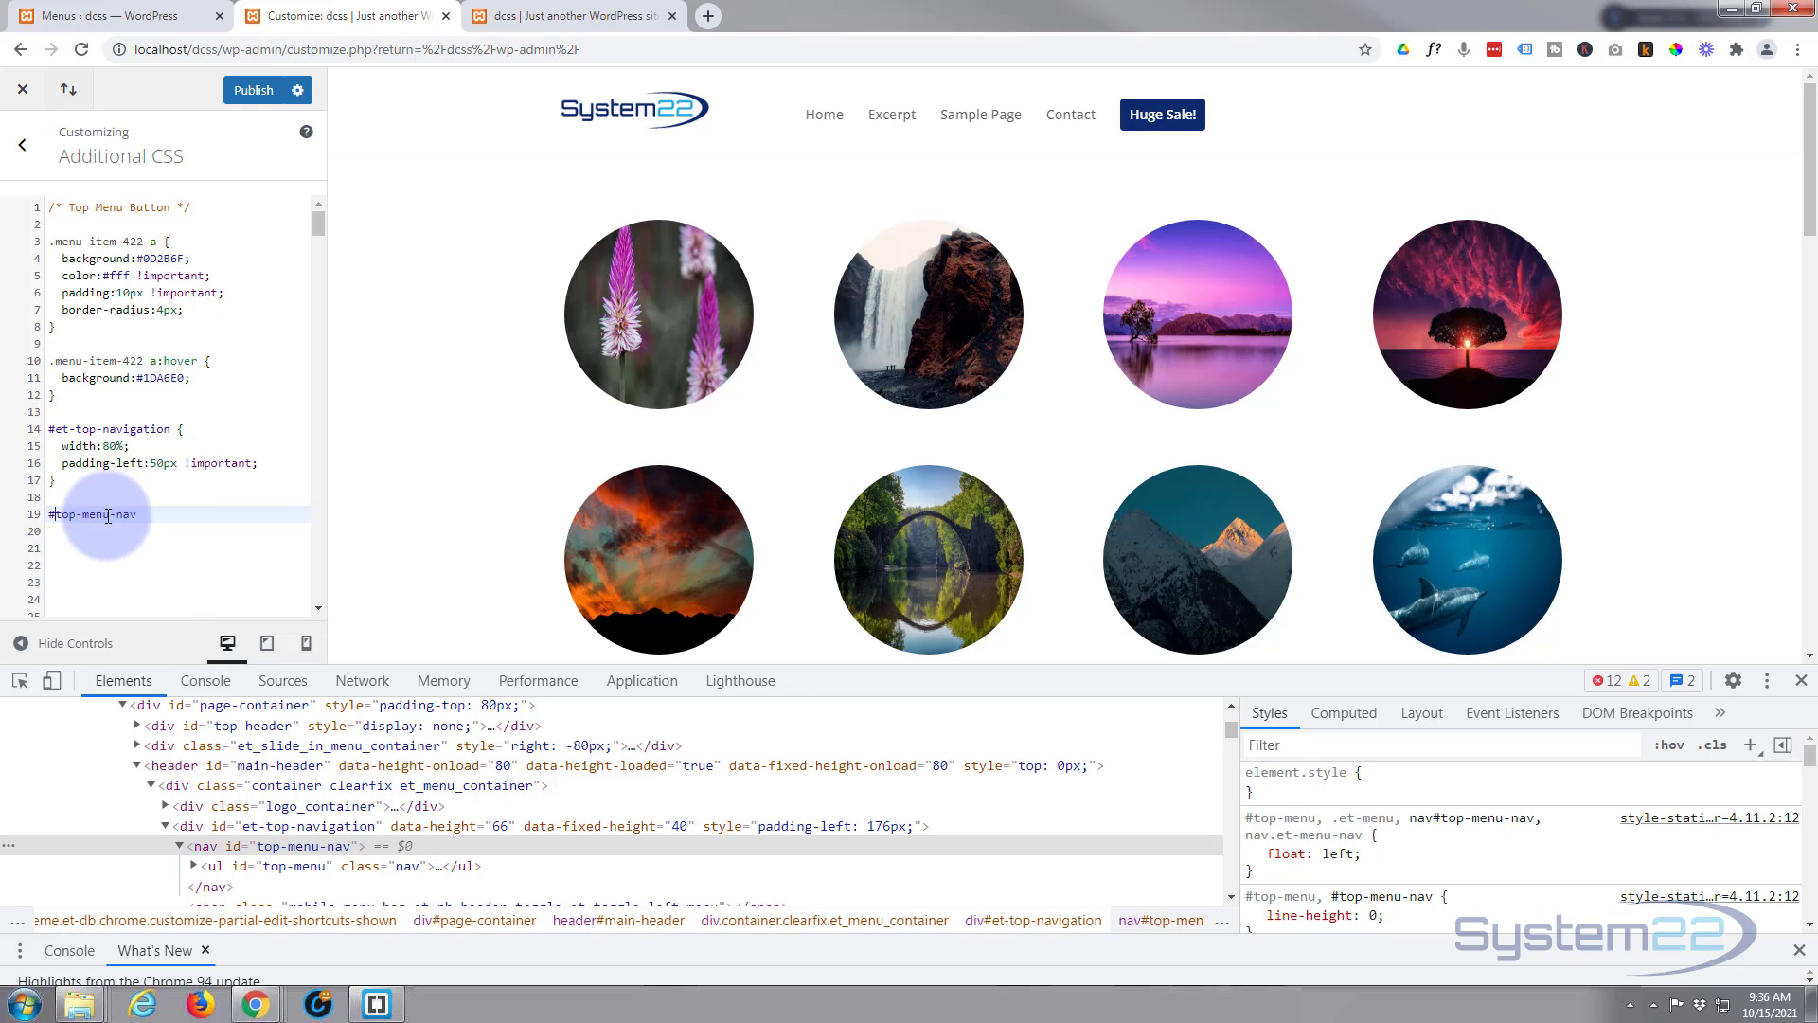
click(179, 514)
text({)
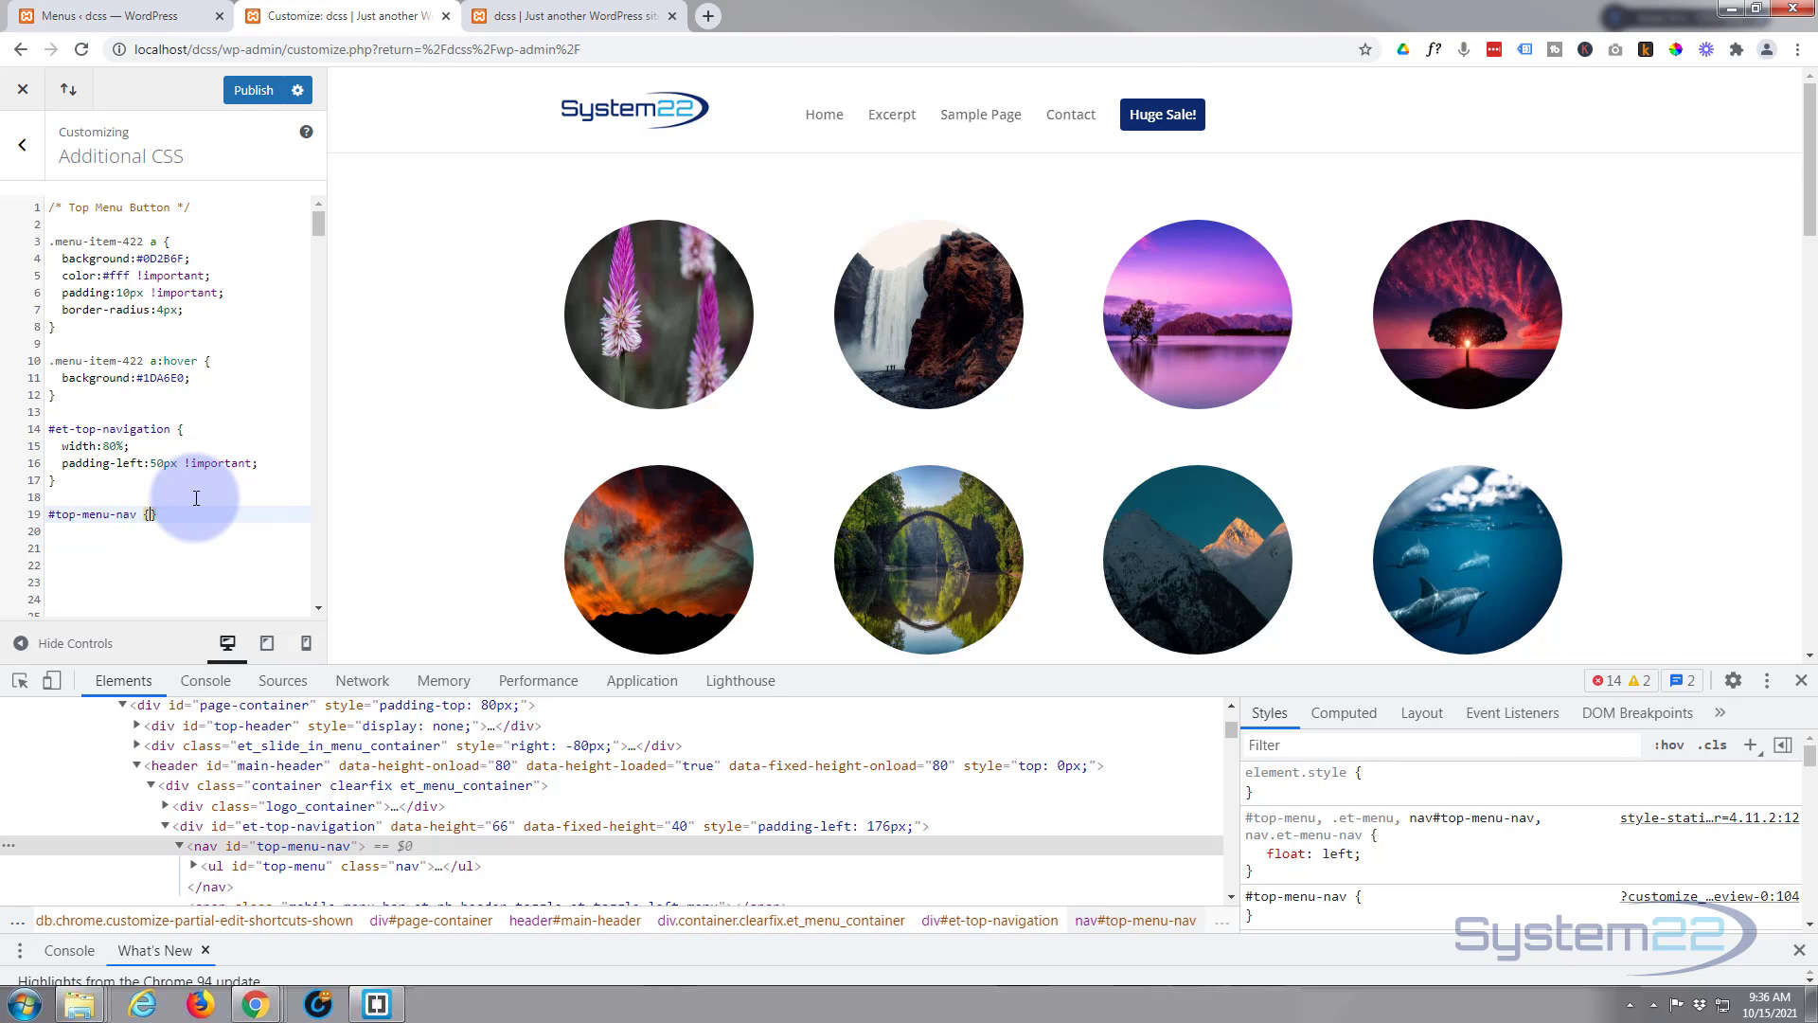
key(Return)
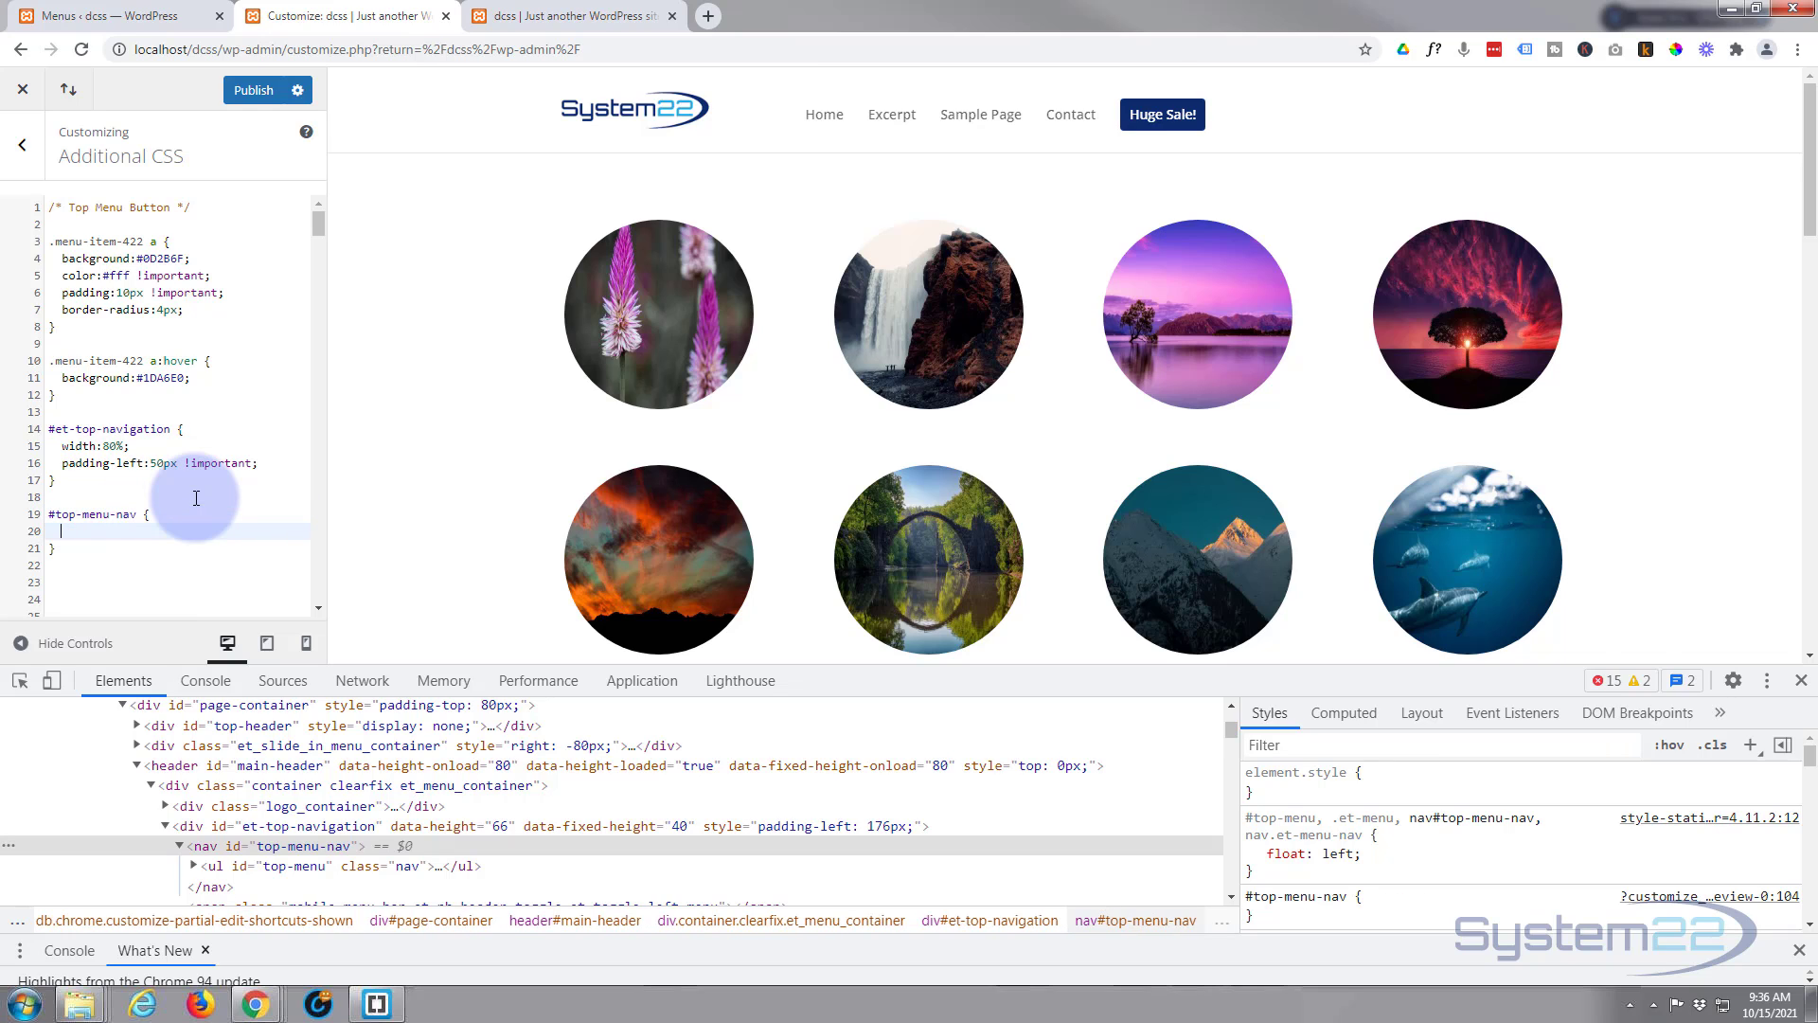
Step: Add the declaration width:100%; to the #top-menu-nav rule
text(wi)
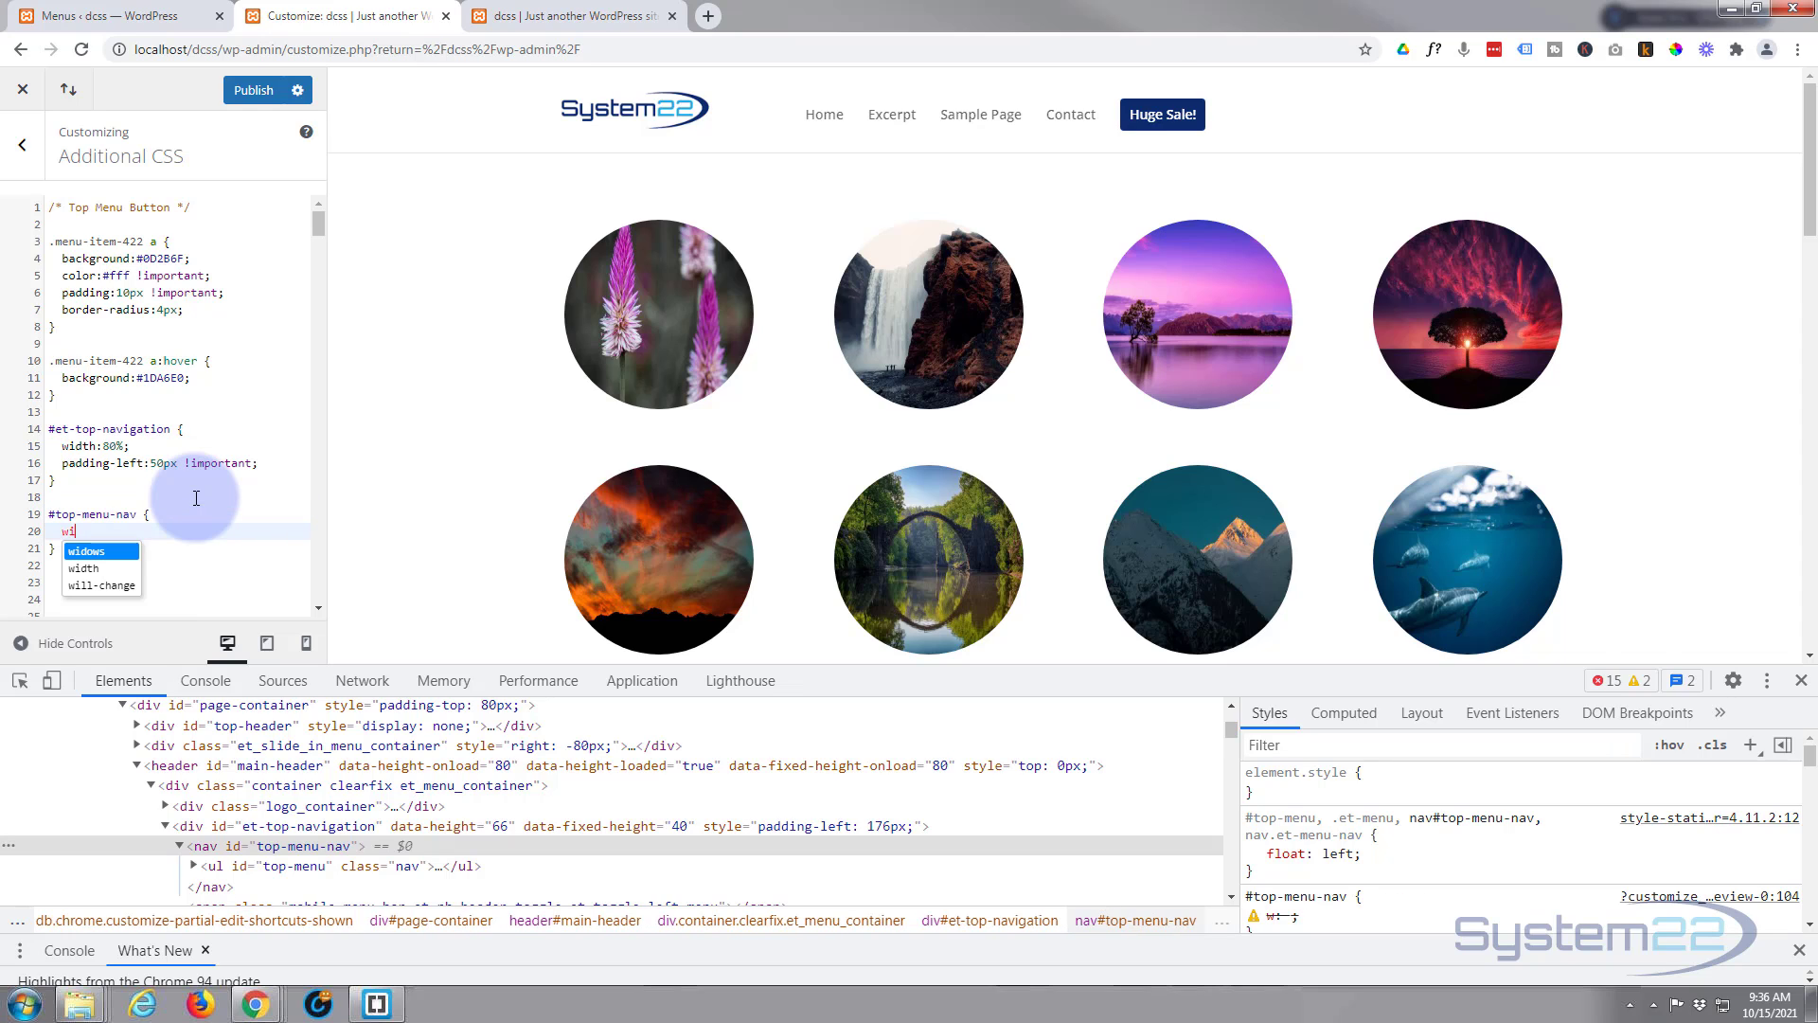
text(dth:)
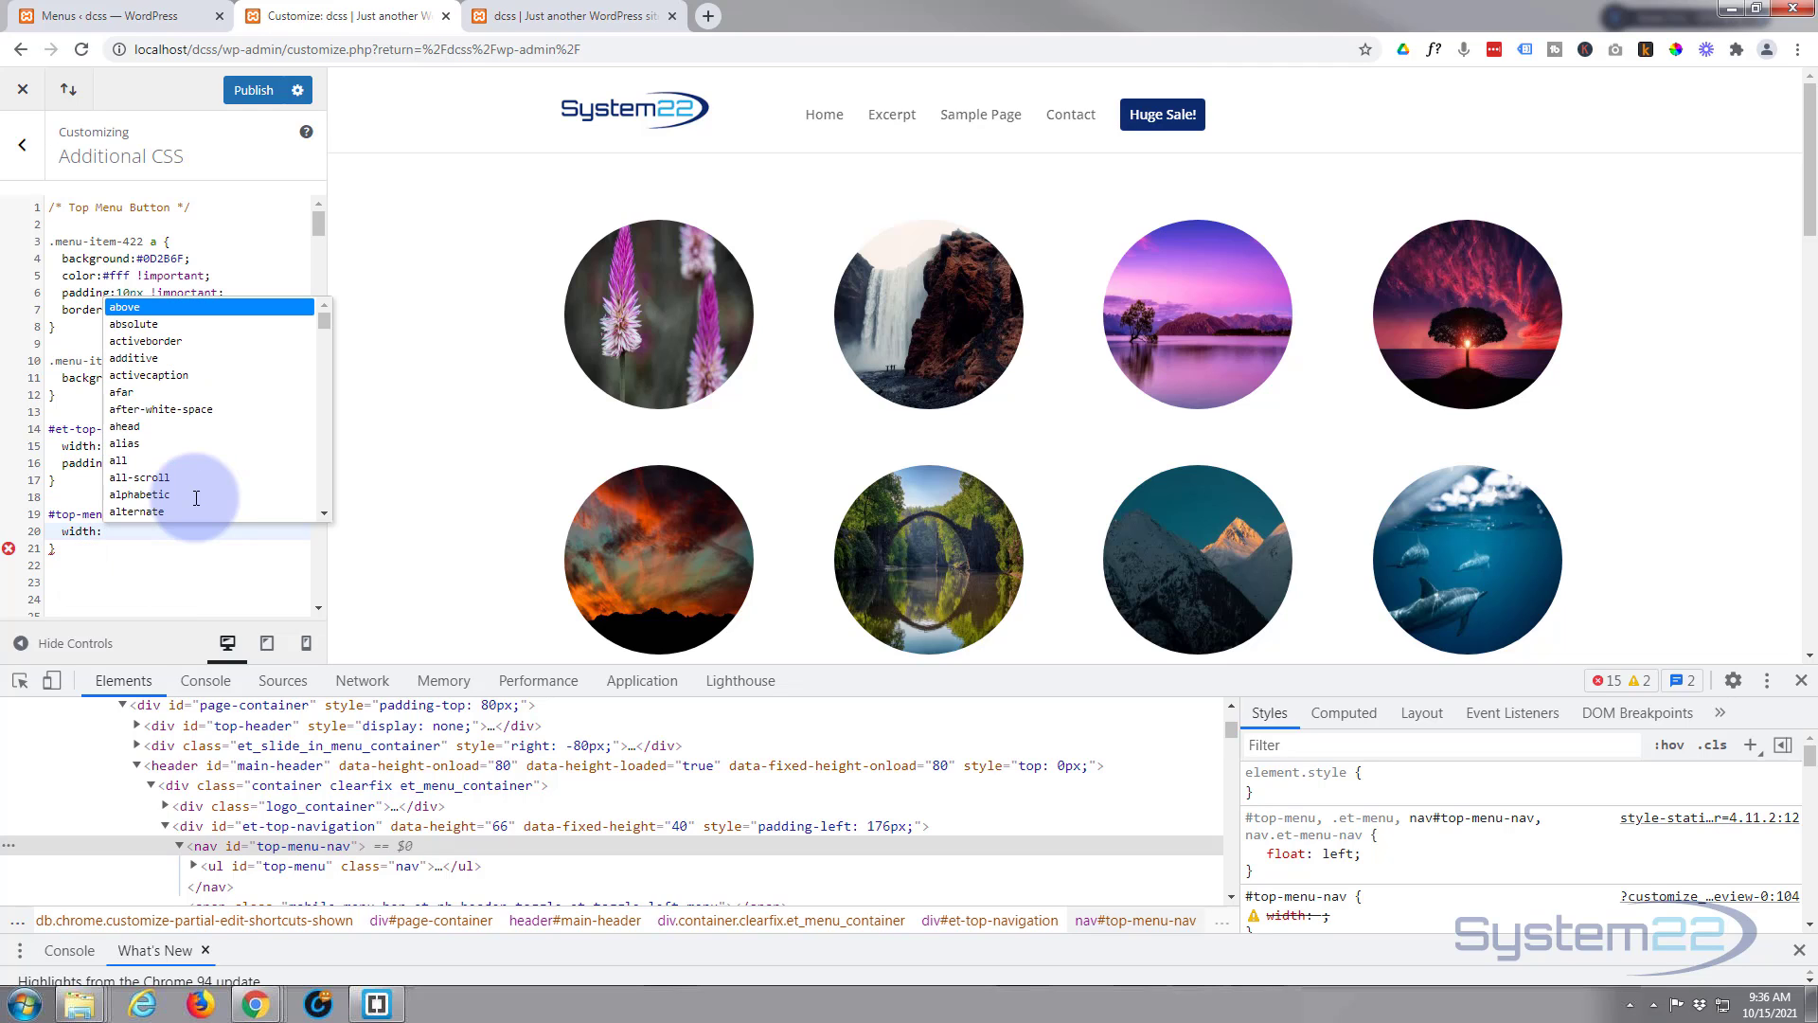
text(100)
text(%;)
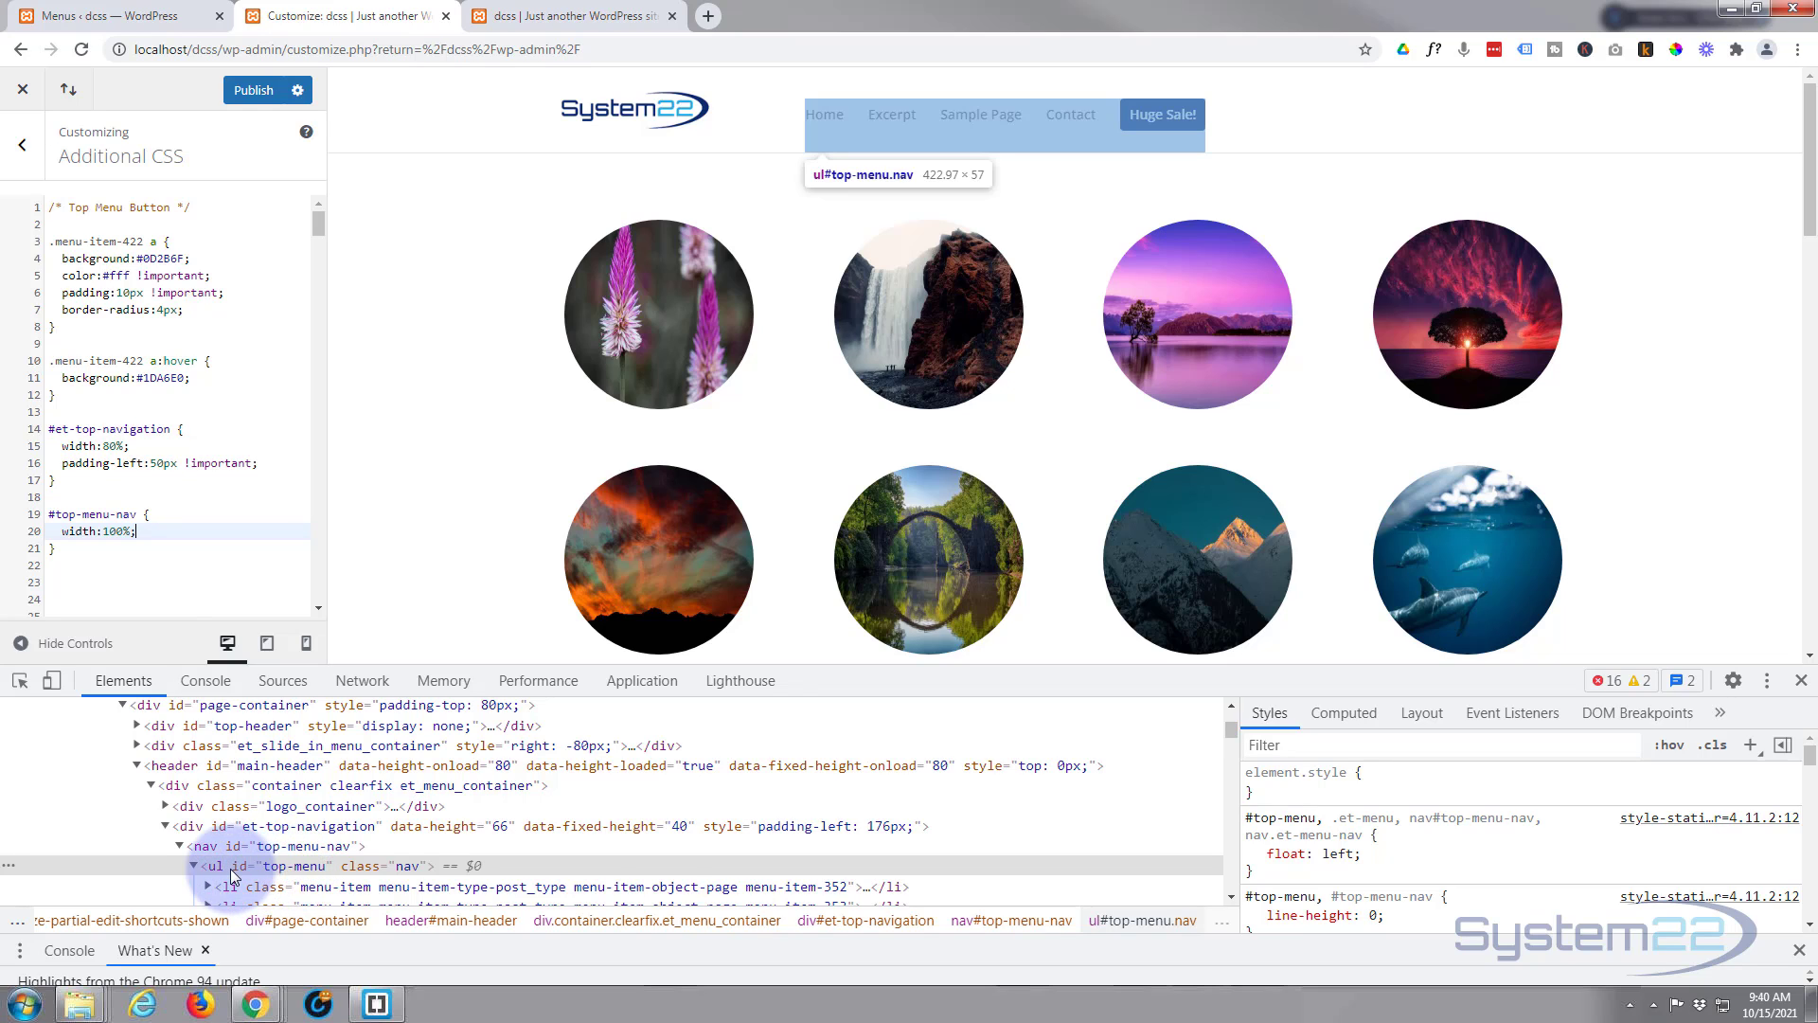
Step: Extend the #top-menu-nav rule's selector with the inspected list's id so it reads #top-menu-nav, #top-menu
double_click(288, 865)
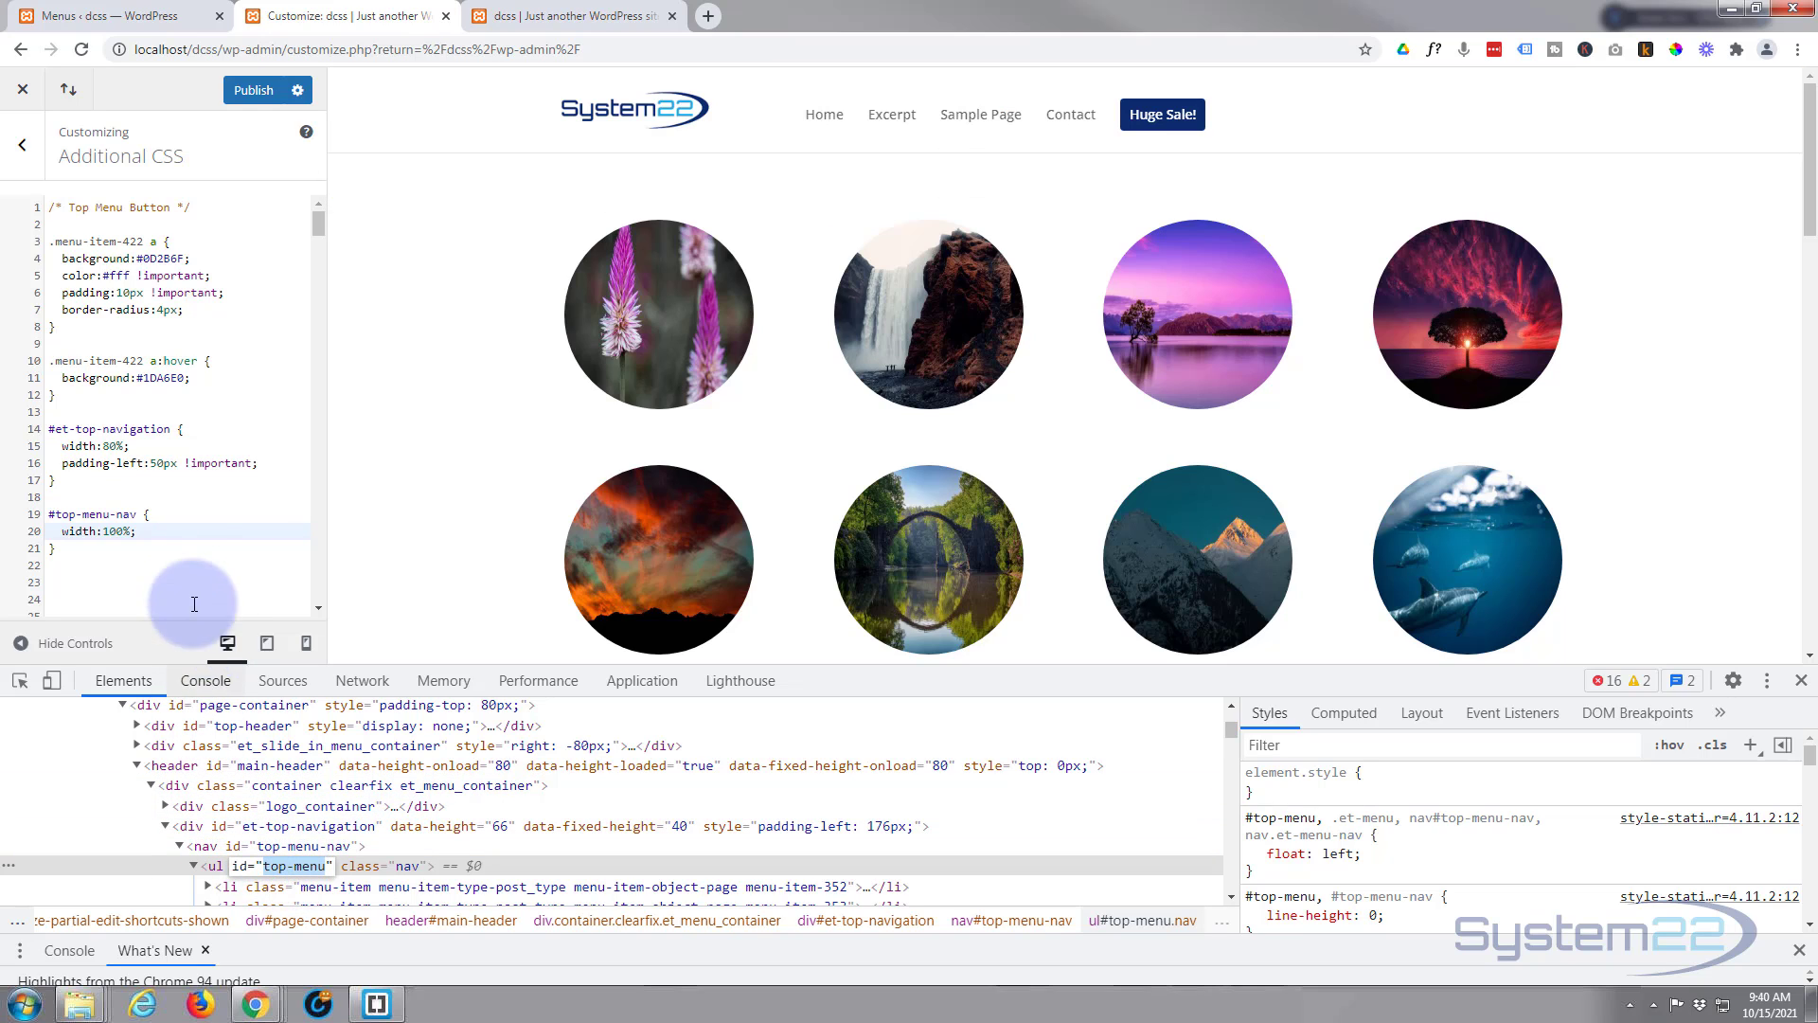
click(134, 512)
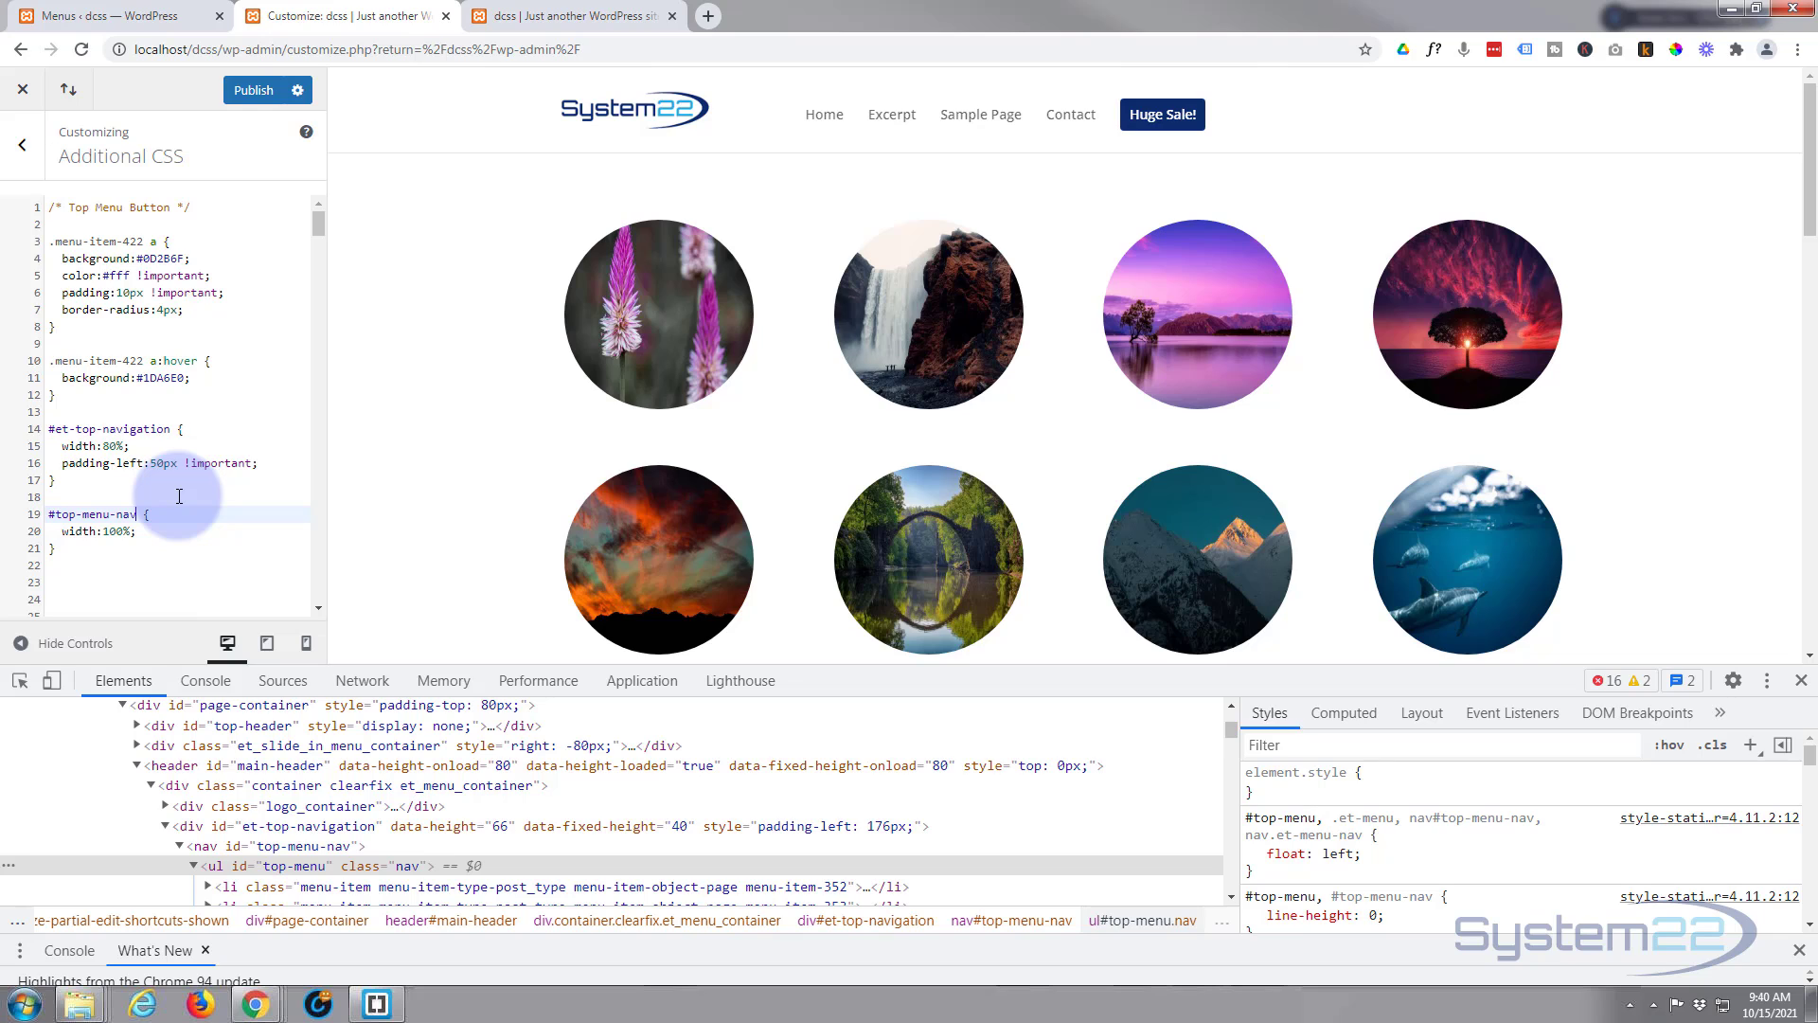
text(, )
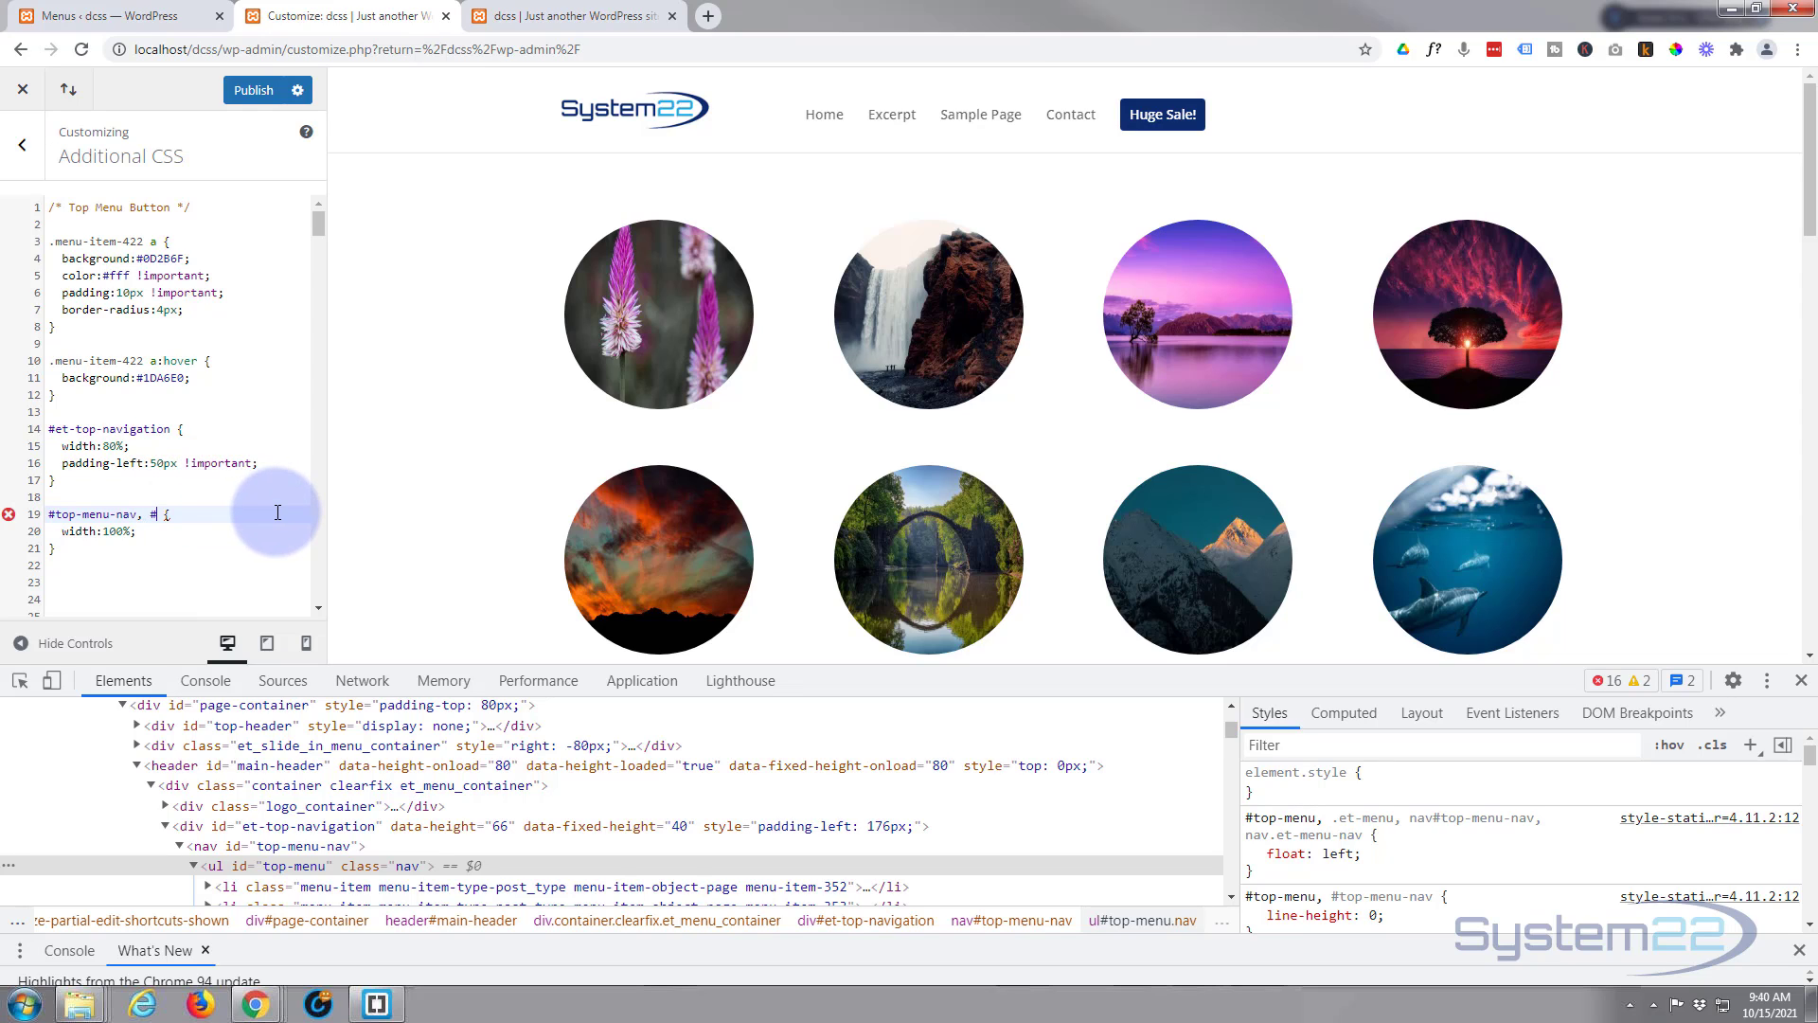
text(#top-menu)
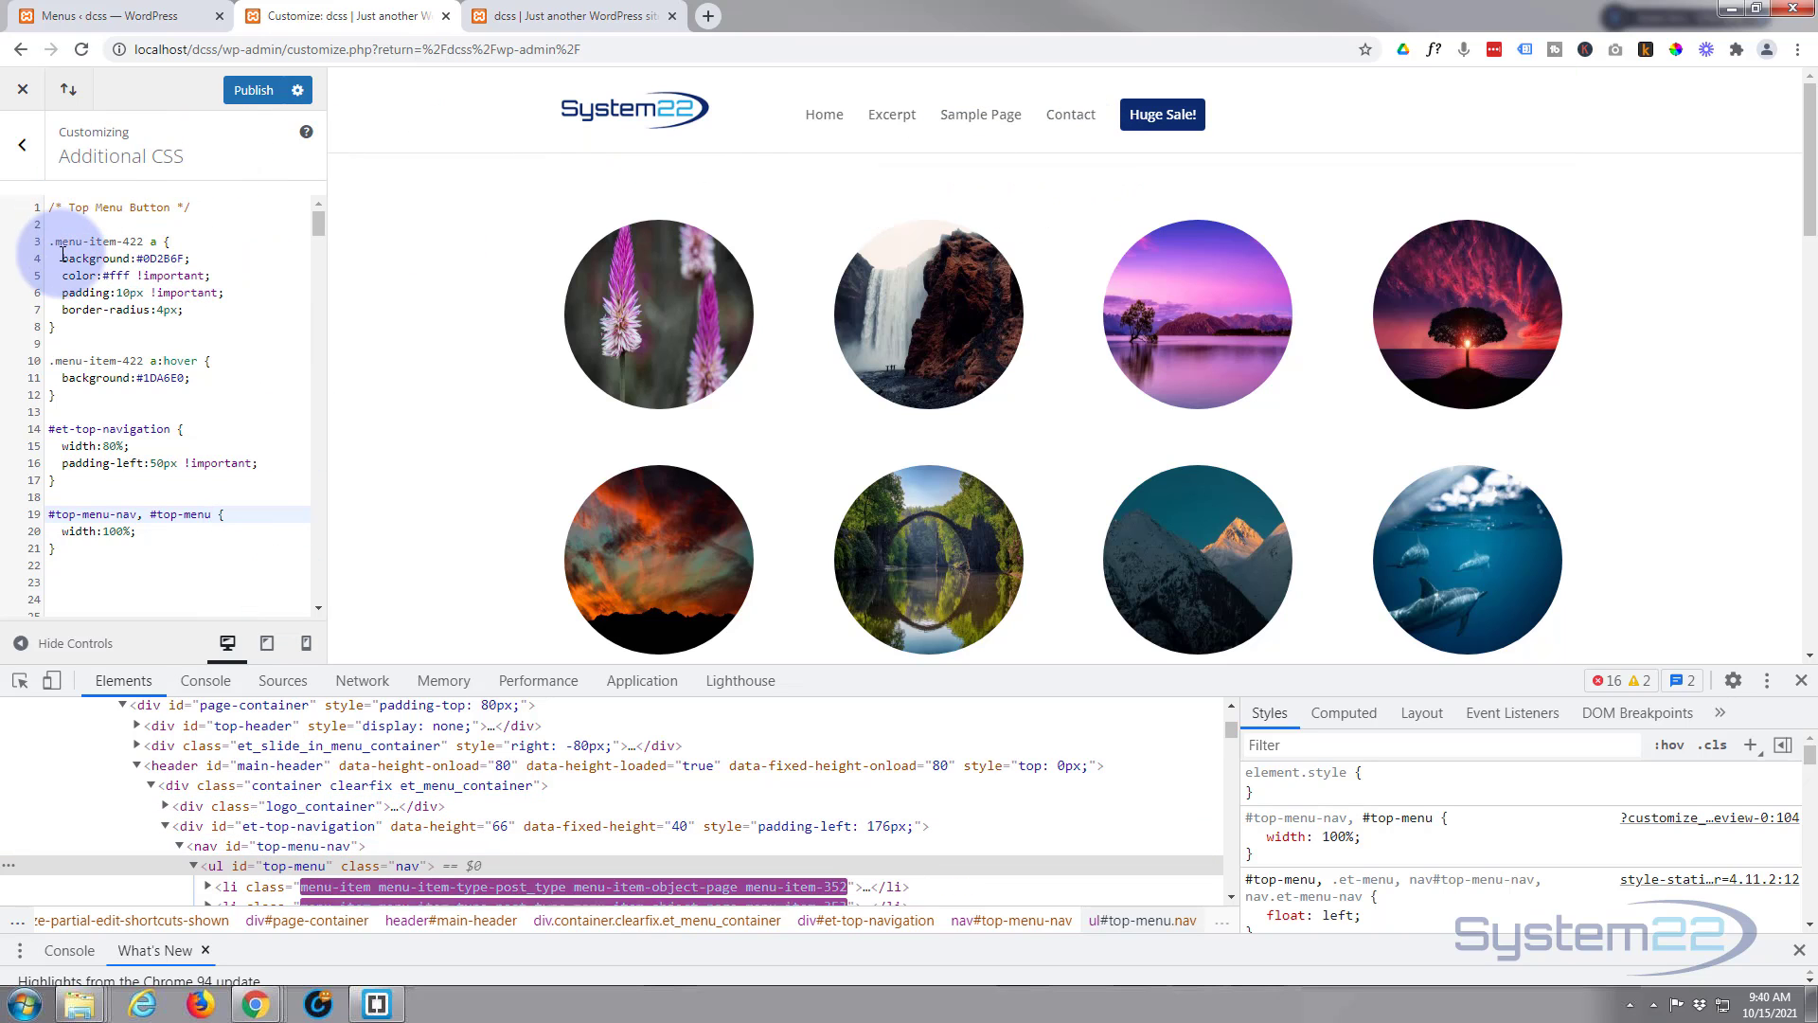
Step: Copy the .menu-item-422 selector and start an empty .menu-item-422 rule below the .menu-item-422 a:hover rule
drag(49, 243, 156, 242)
key(ctrl+c)
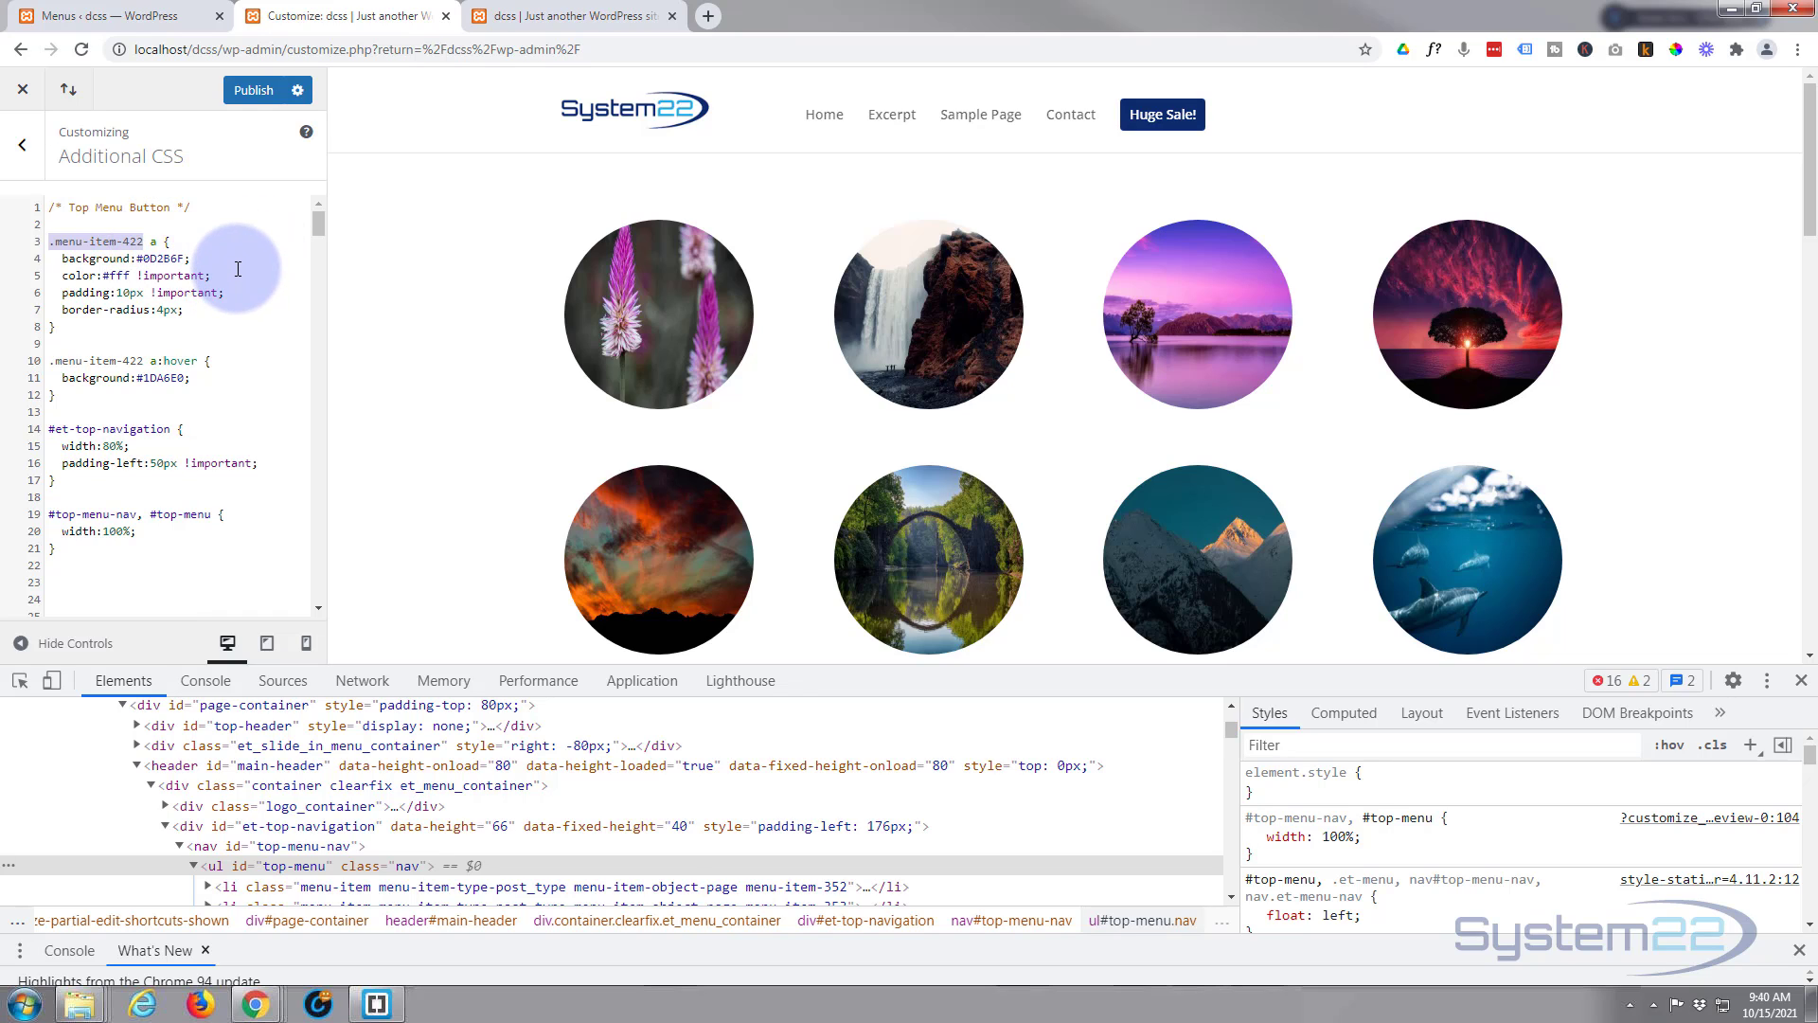
click(65, 329)
click(66, 398)
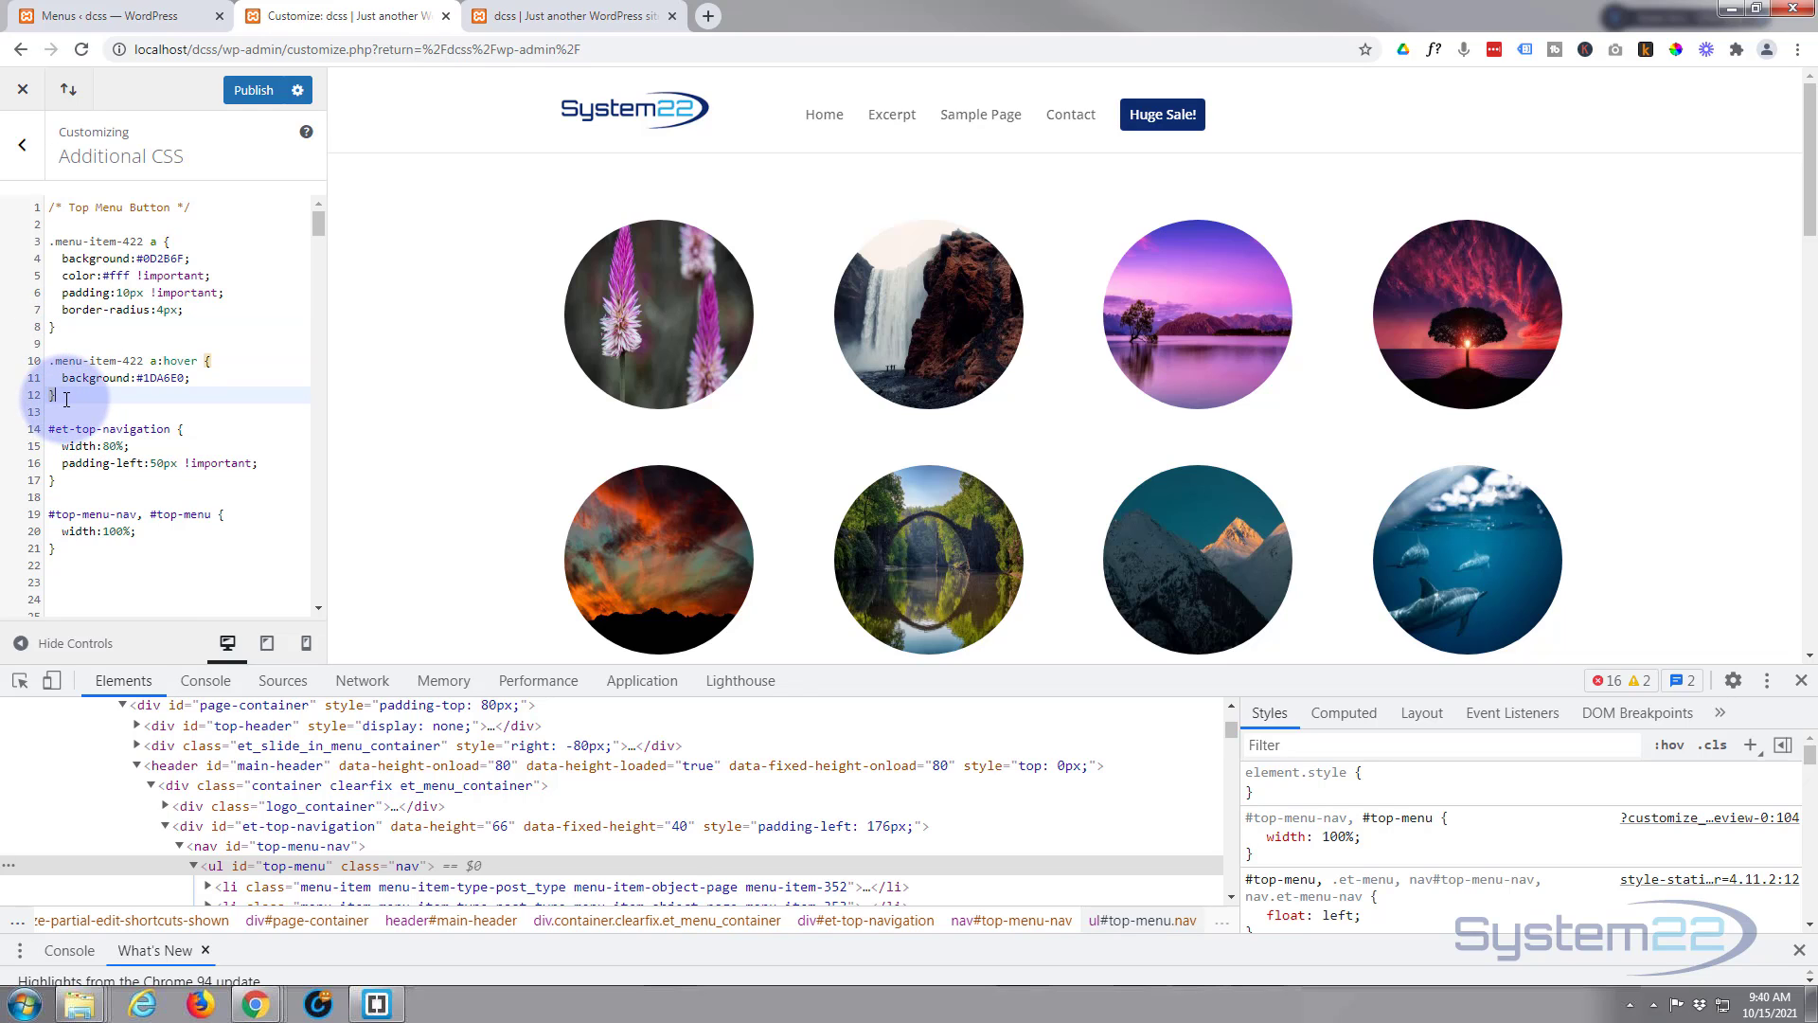
key(Return)
key(Return)
key(ctrl+v)
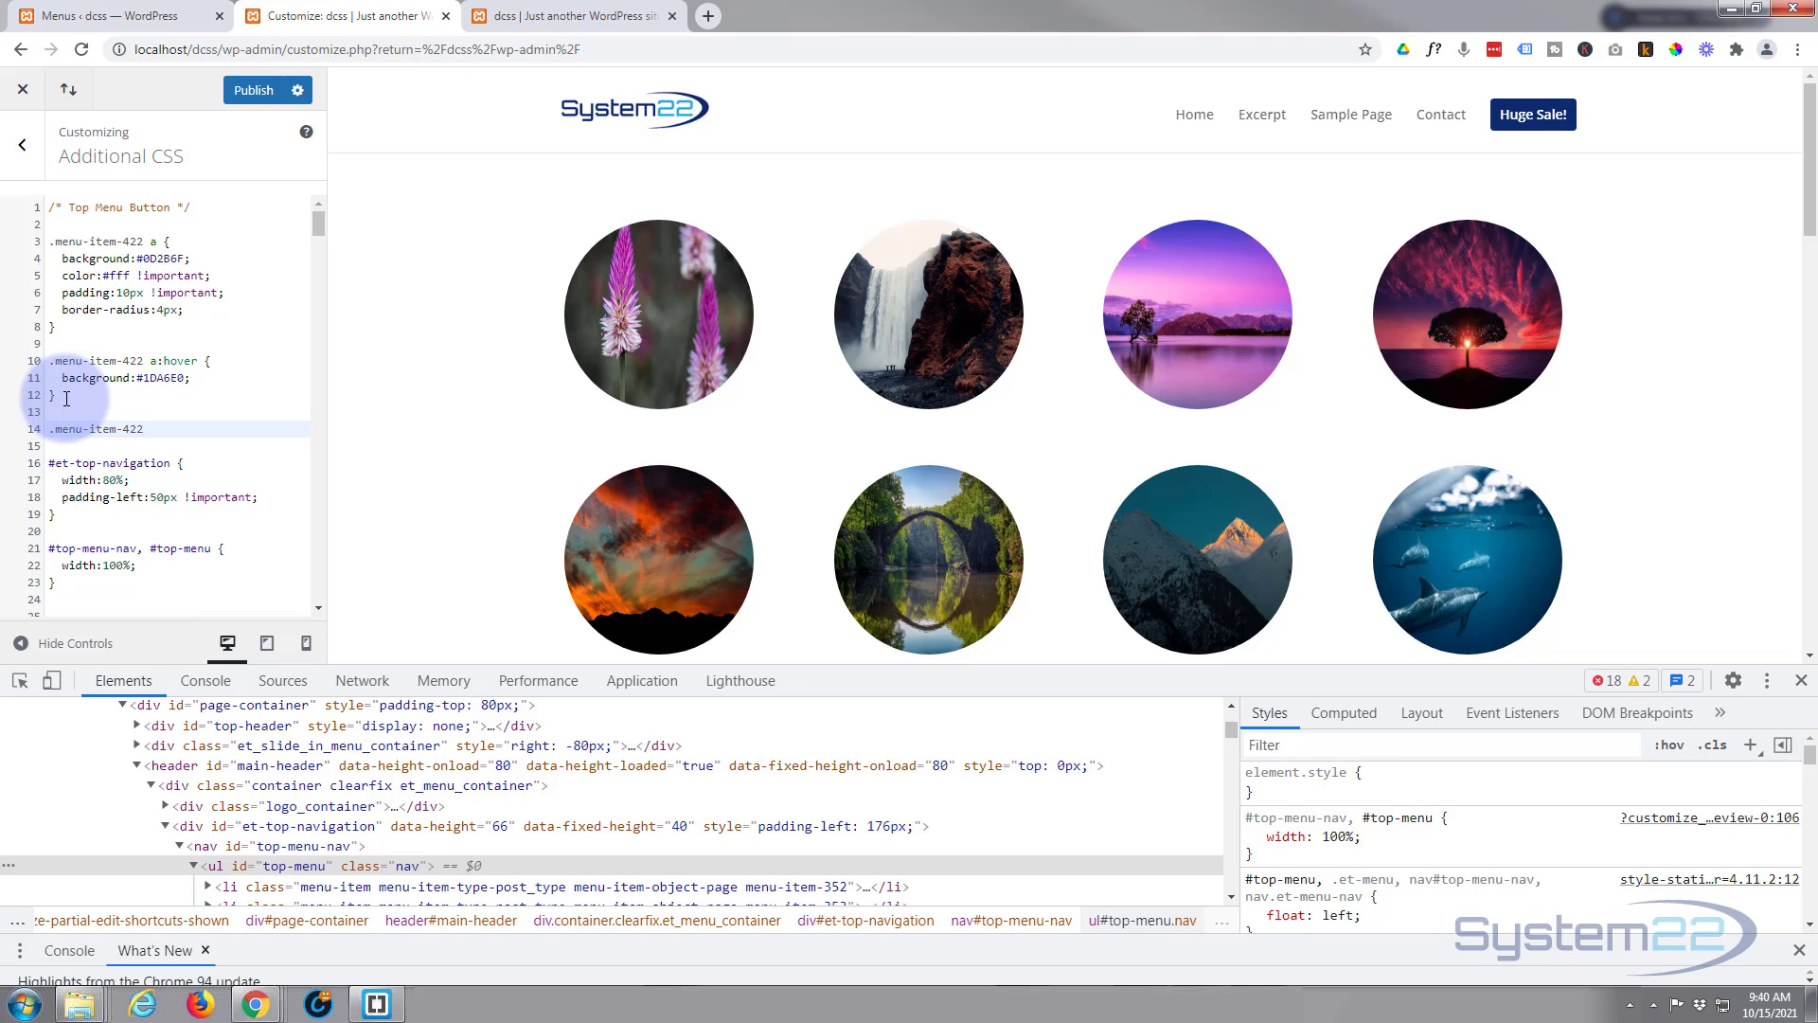
text({)
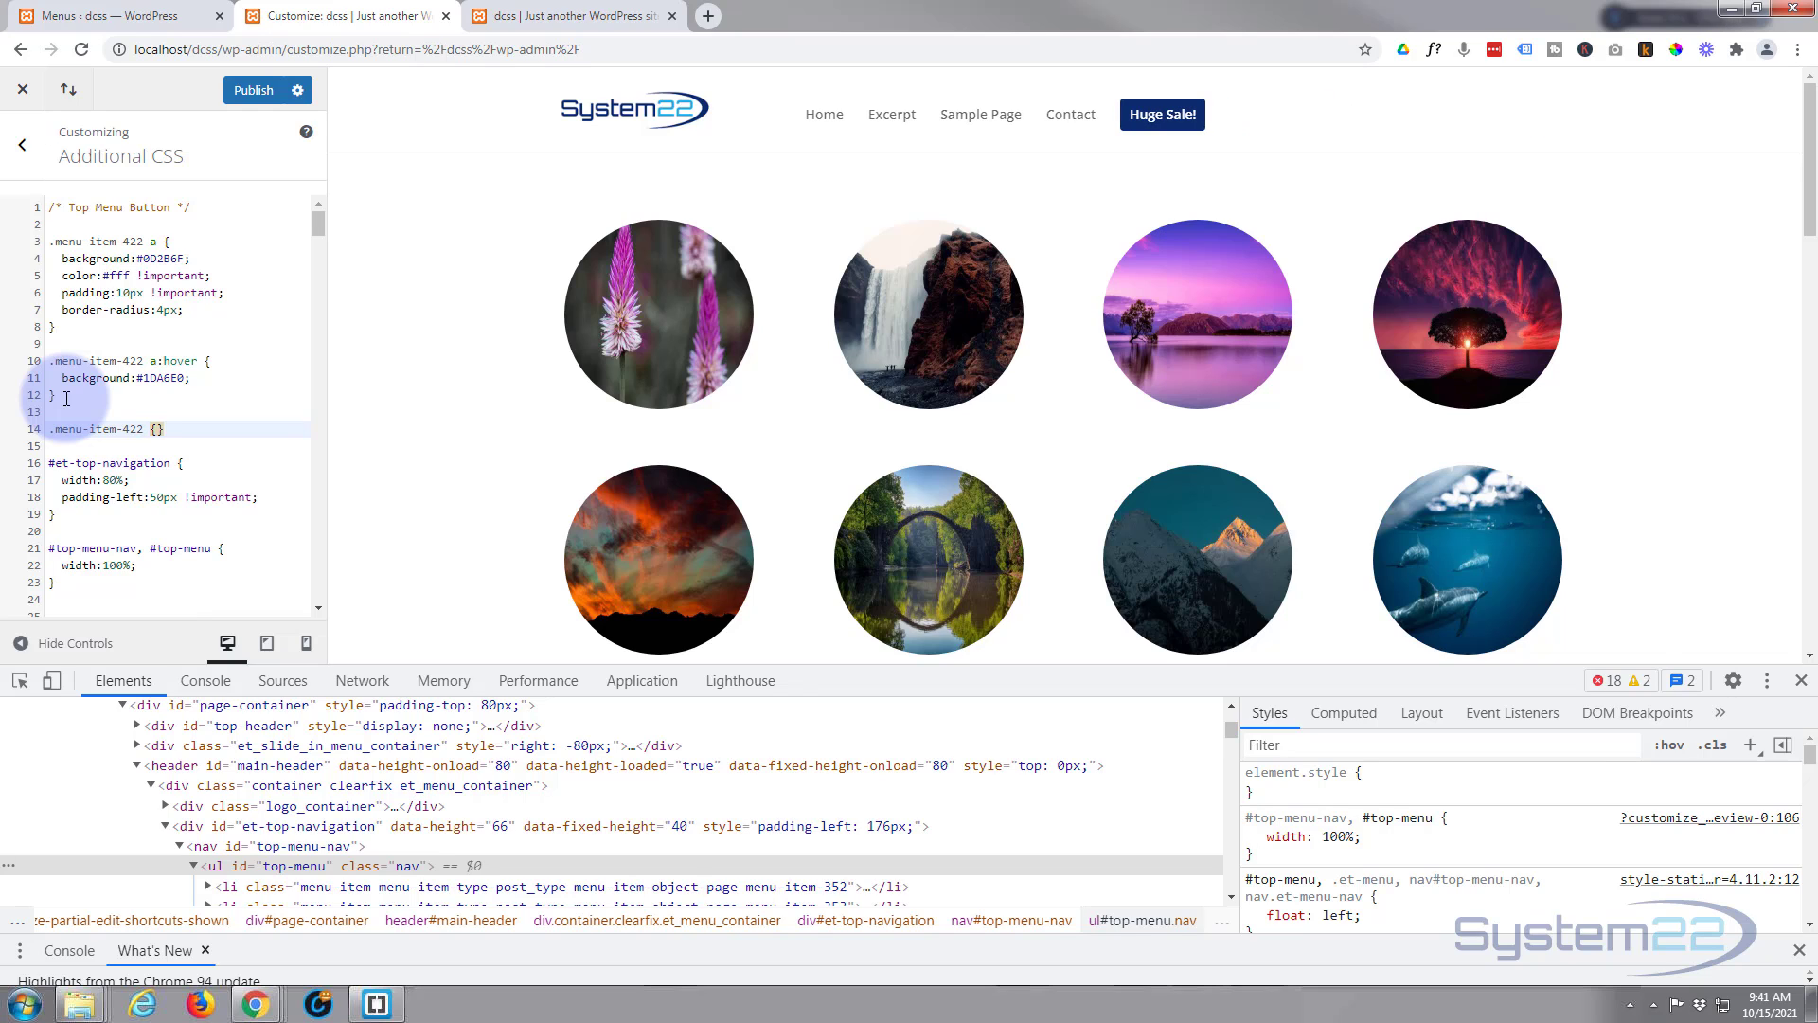
key(Return)
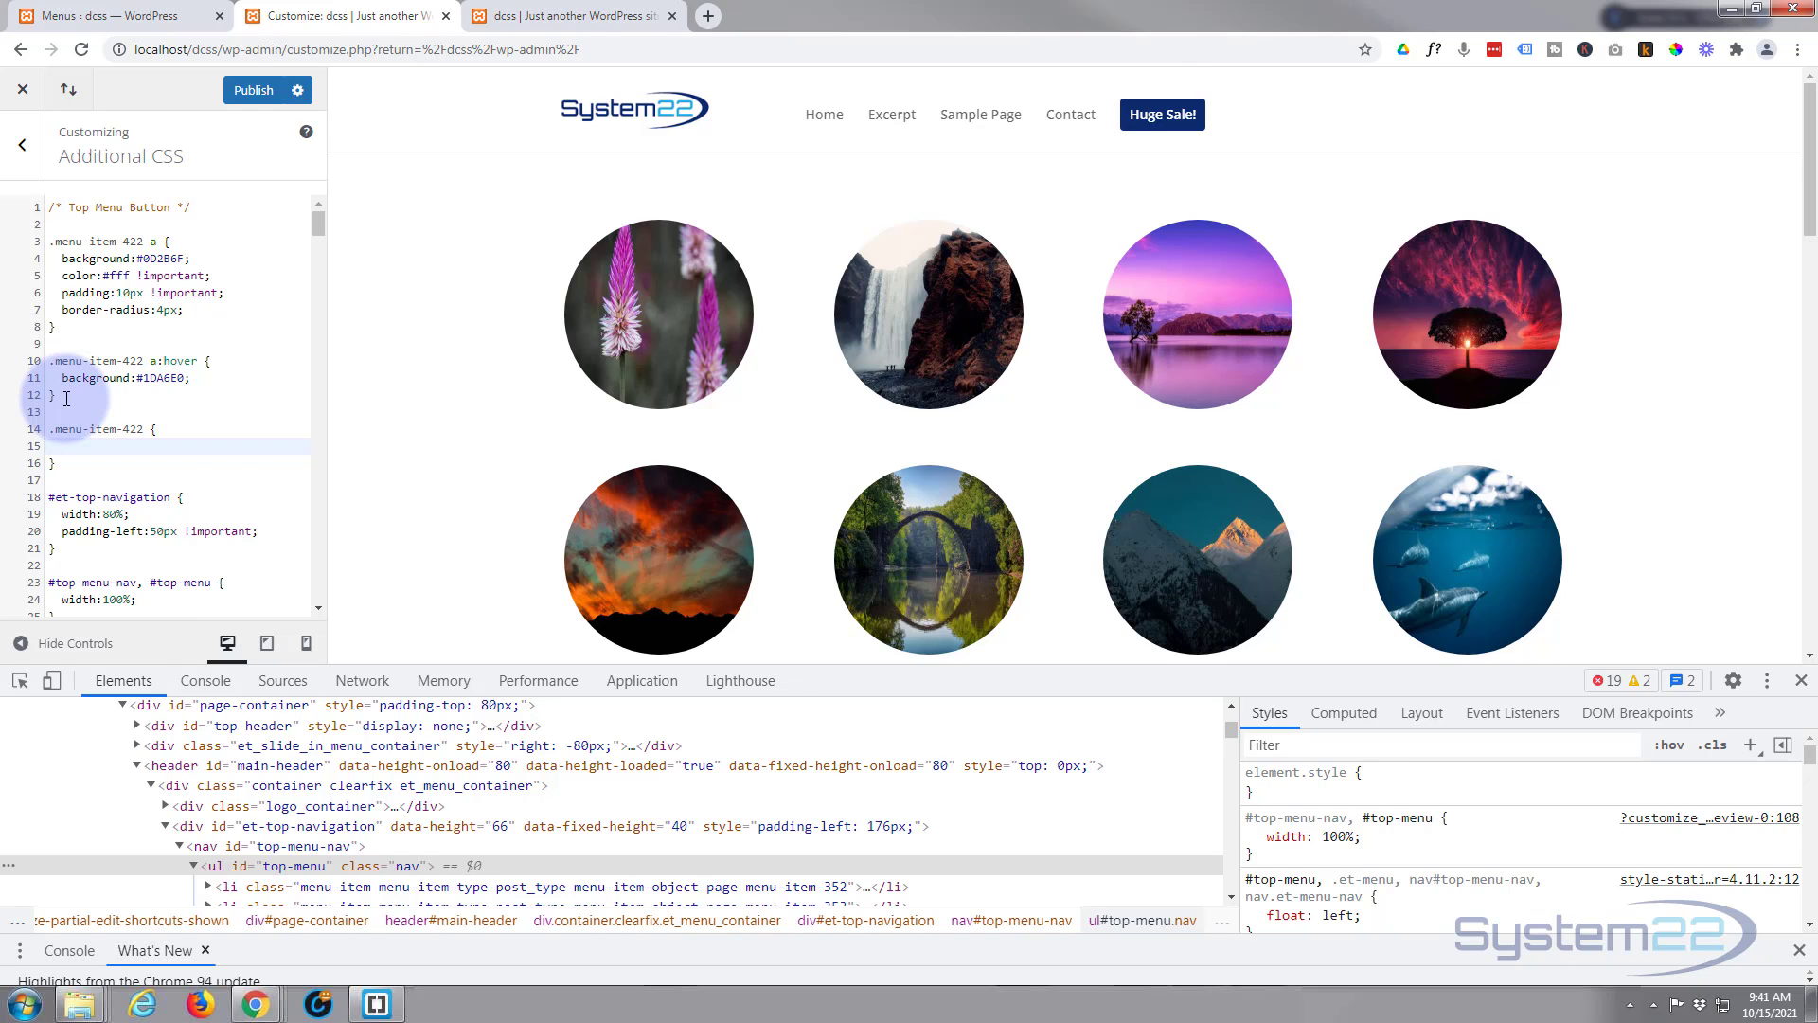
Step: Add the declaration float:right; to the new .menu-item-422 rule
text(float)
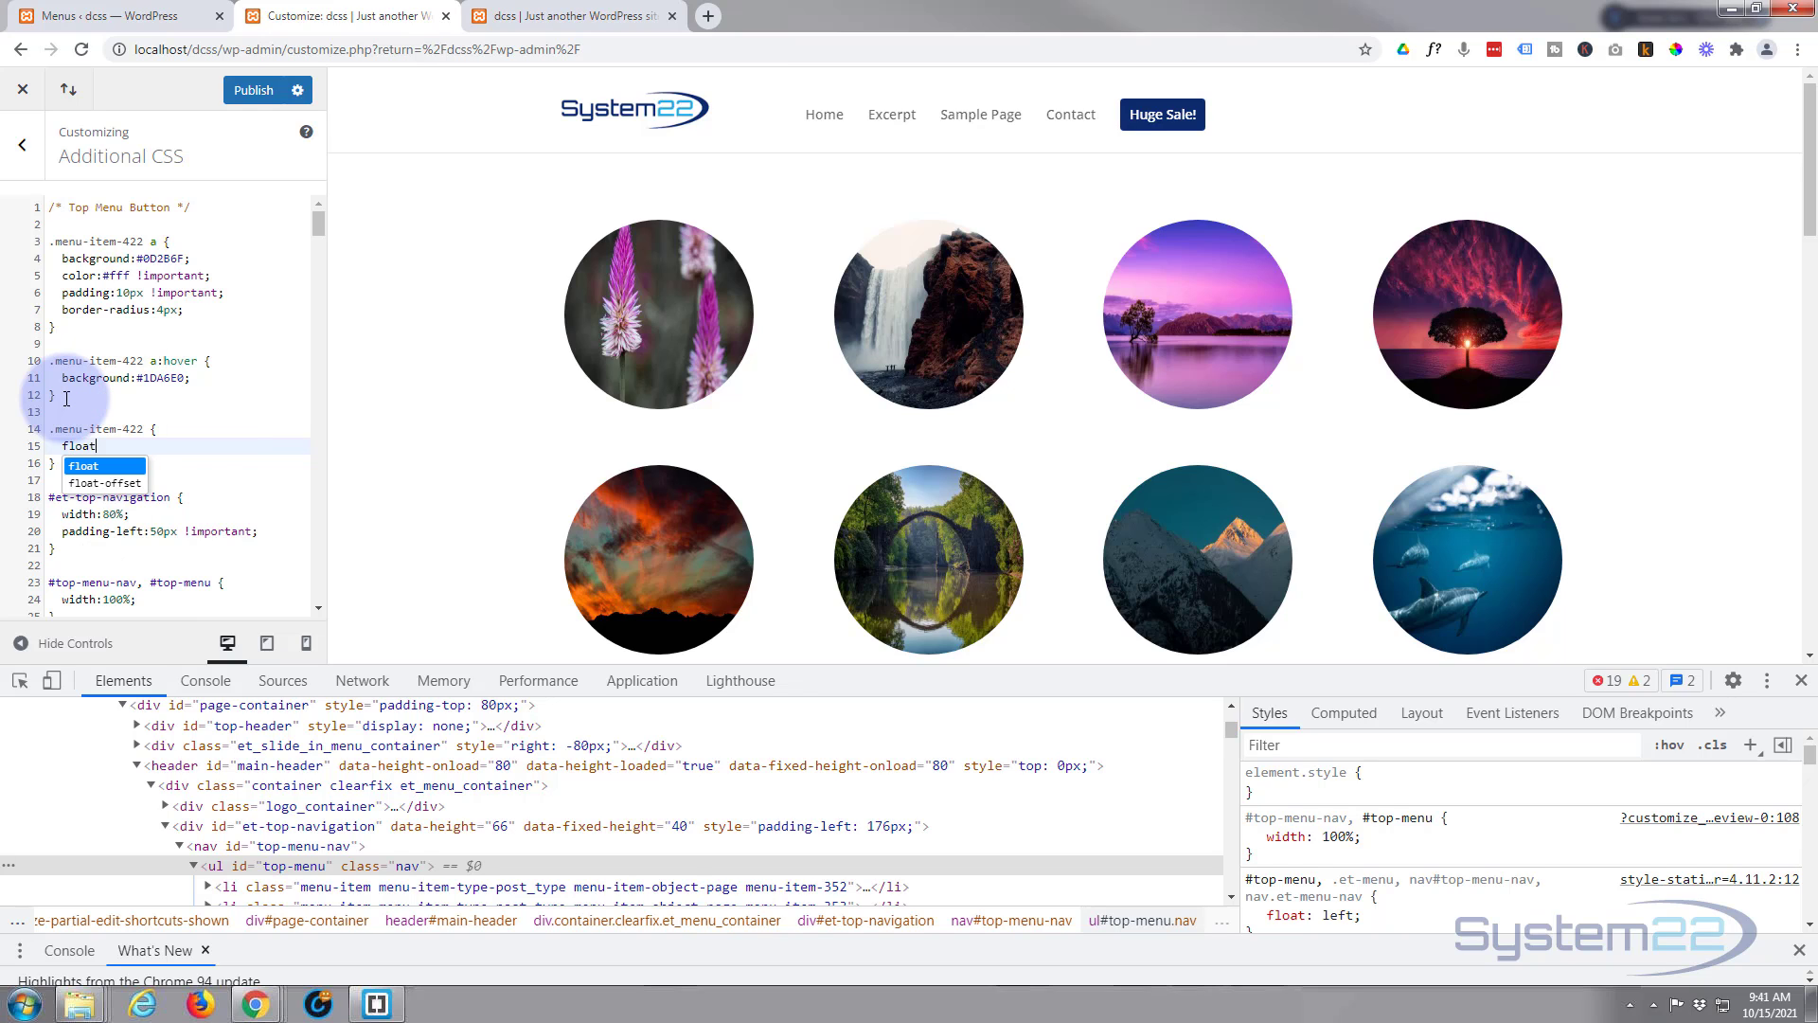
text(:right)
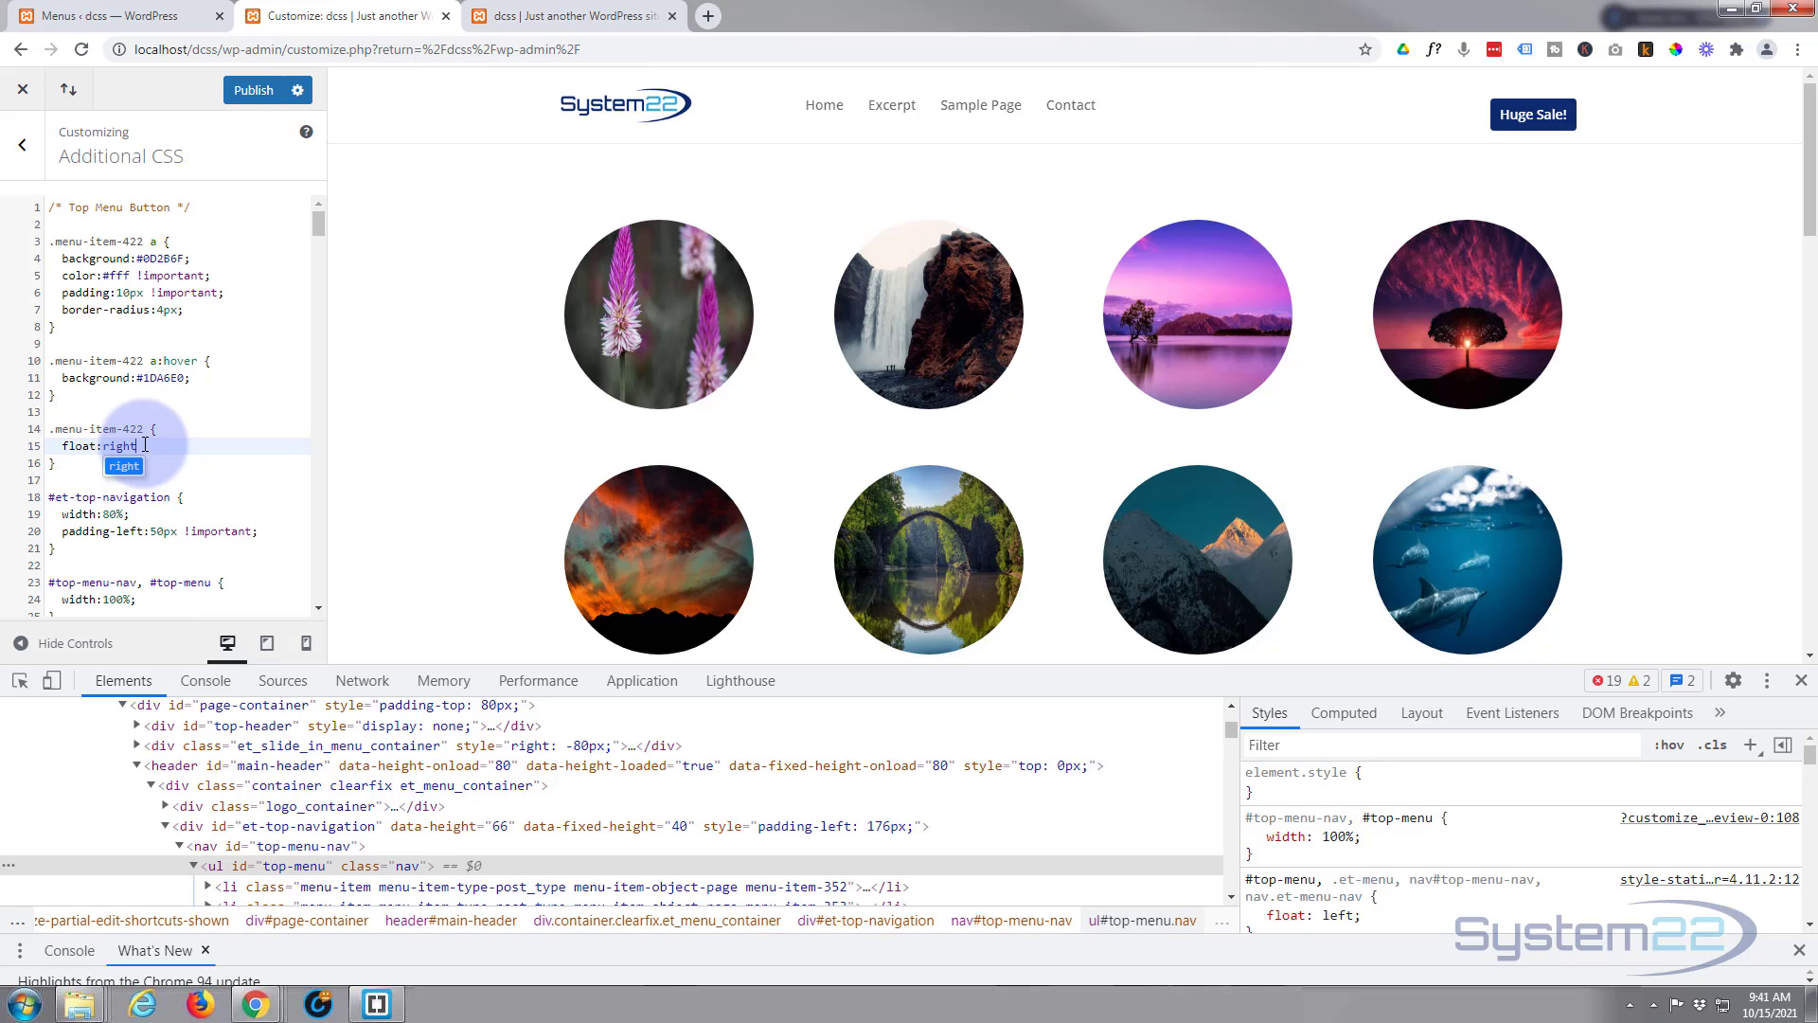
text(;)
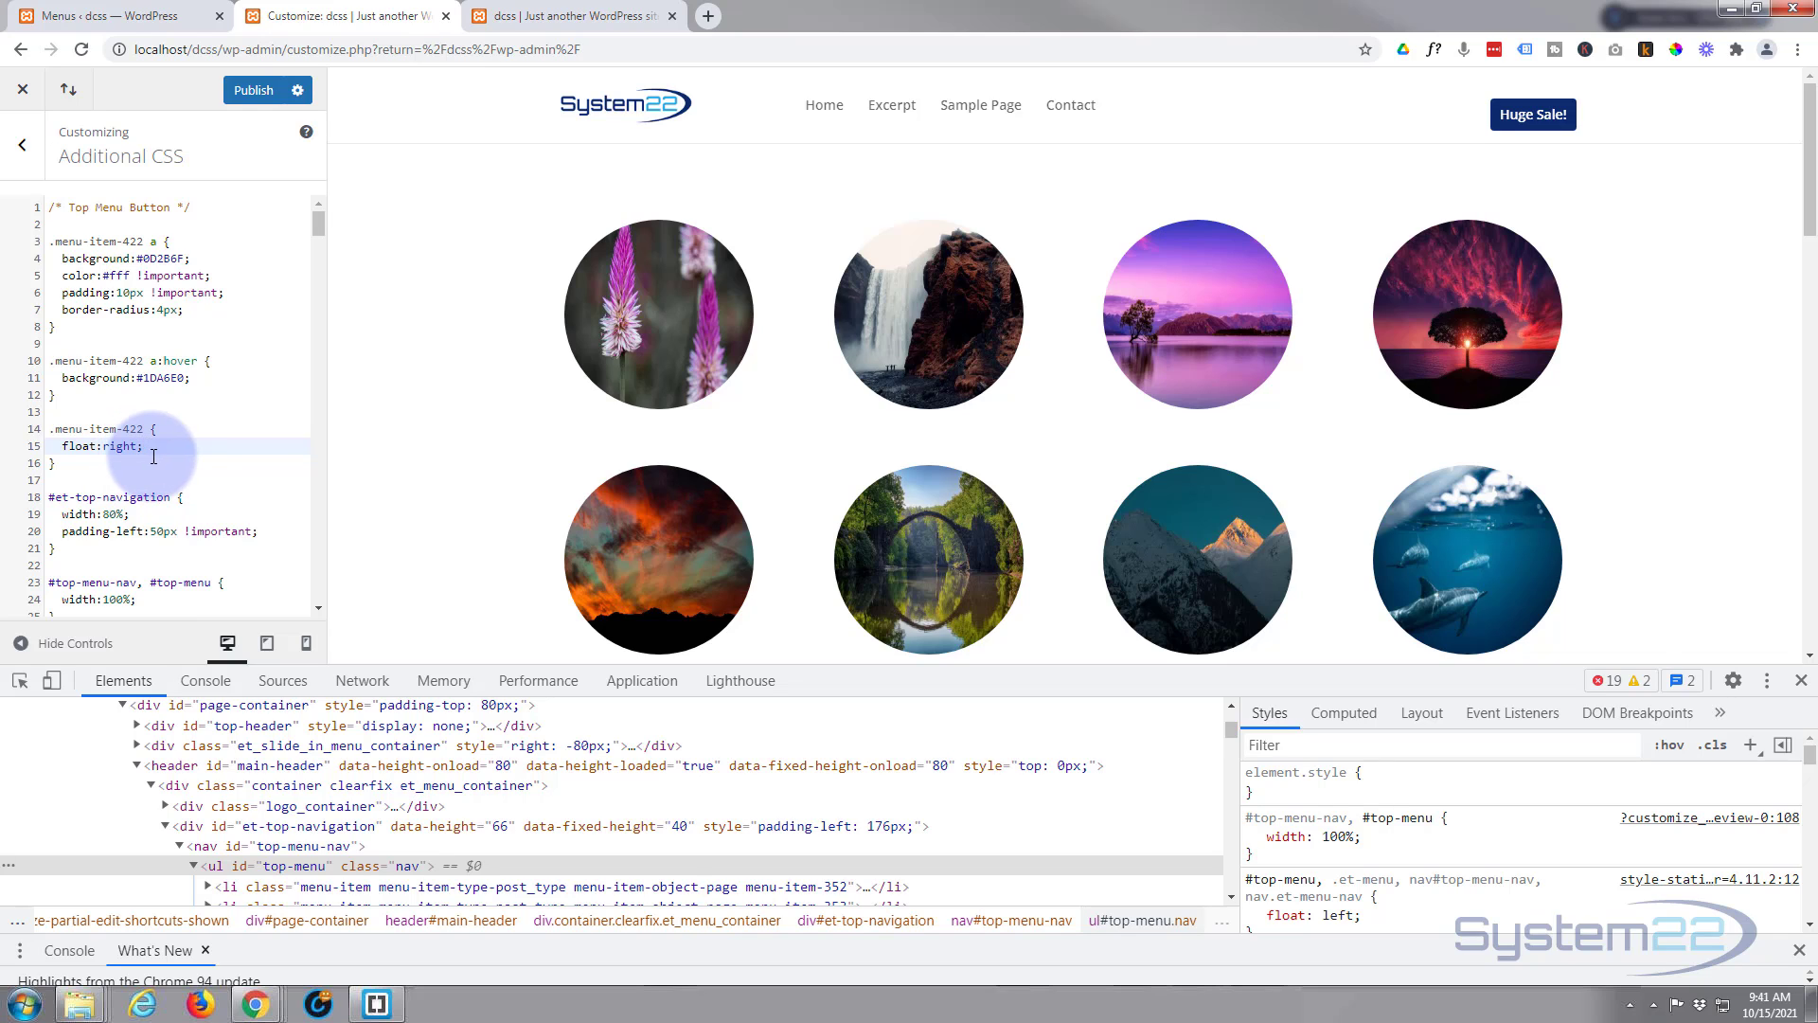
Step: Add margin-top:-10px; below the float declaration in the .menu-item-422 rule
key(Return)
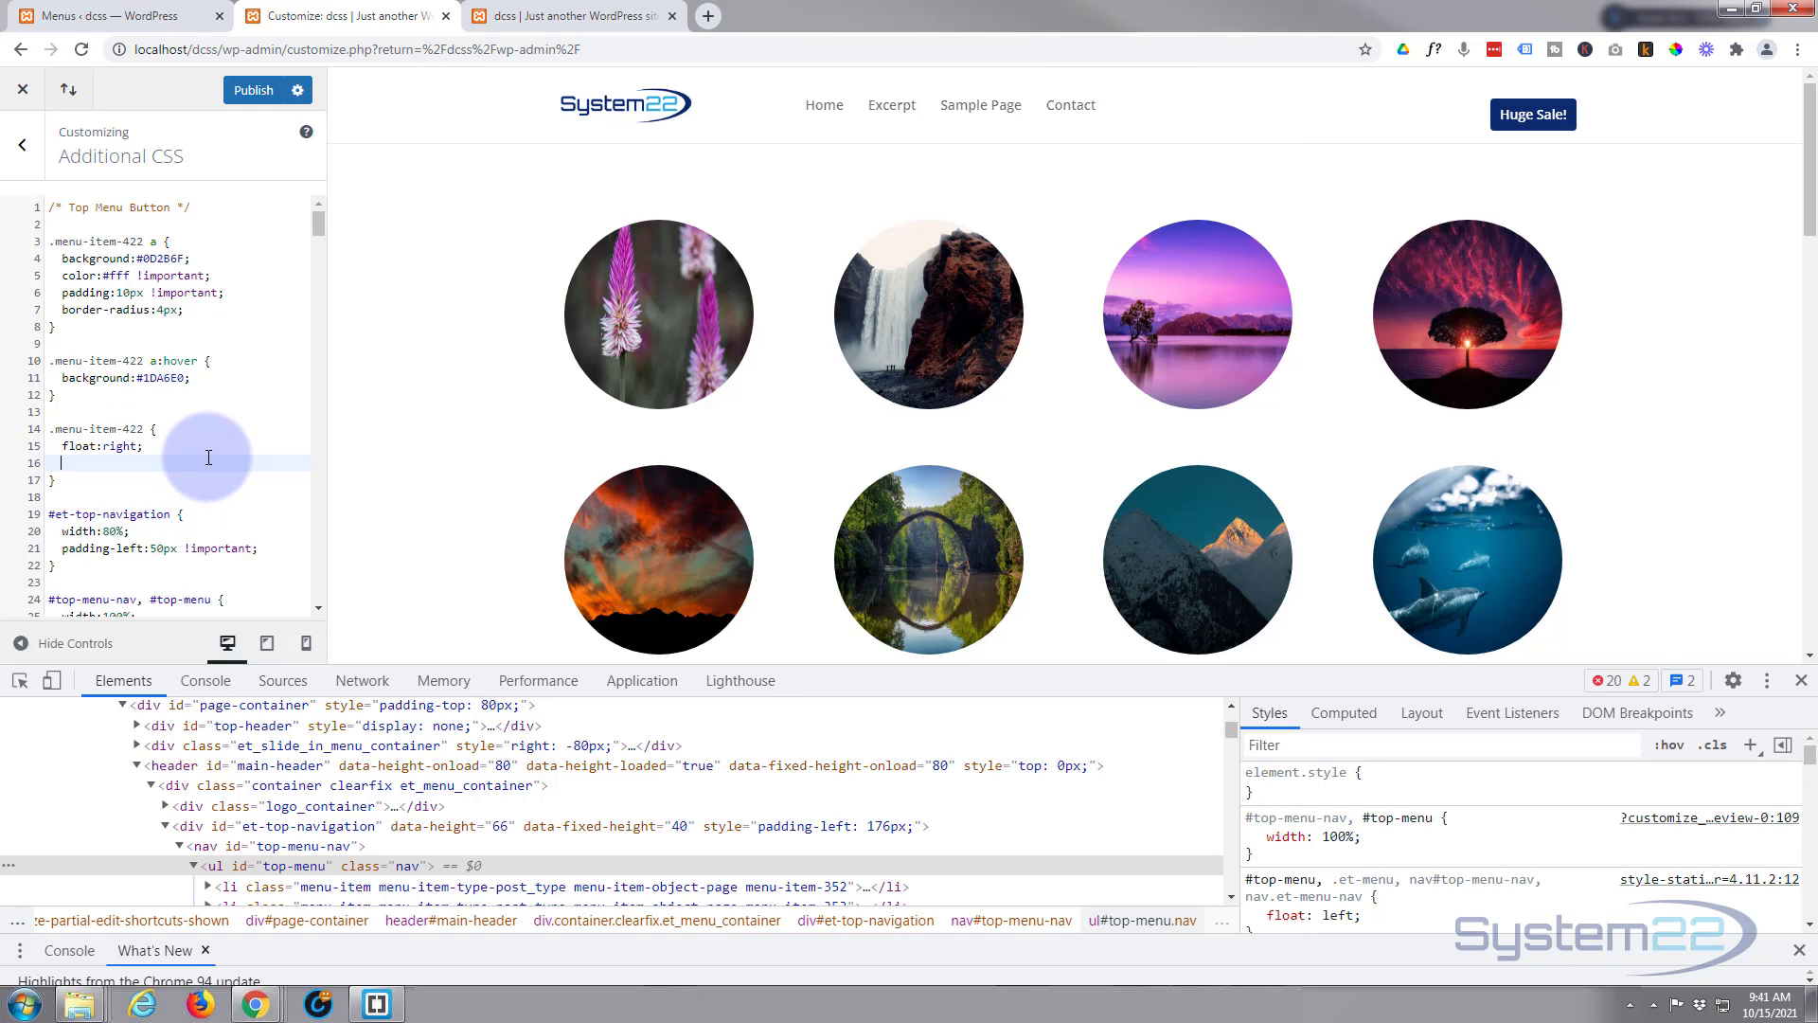
text(marg)
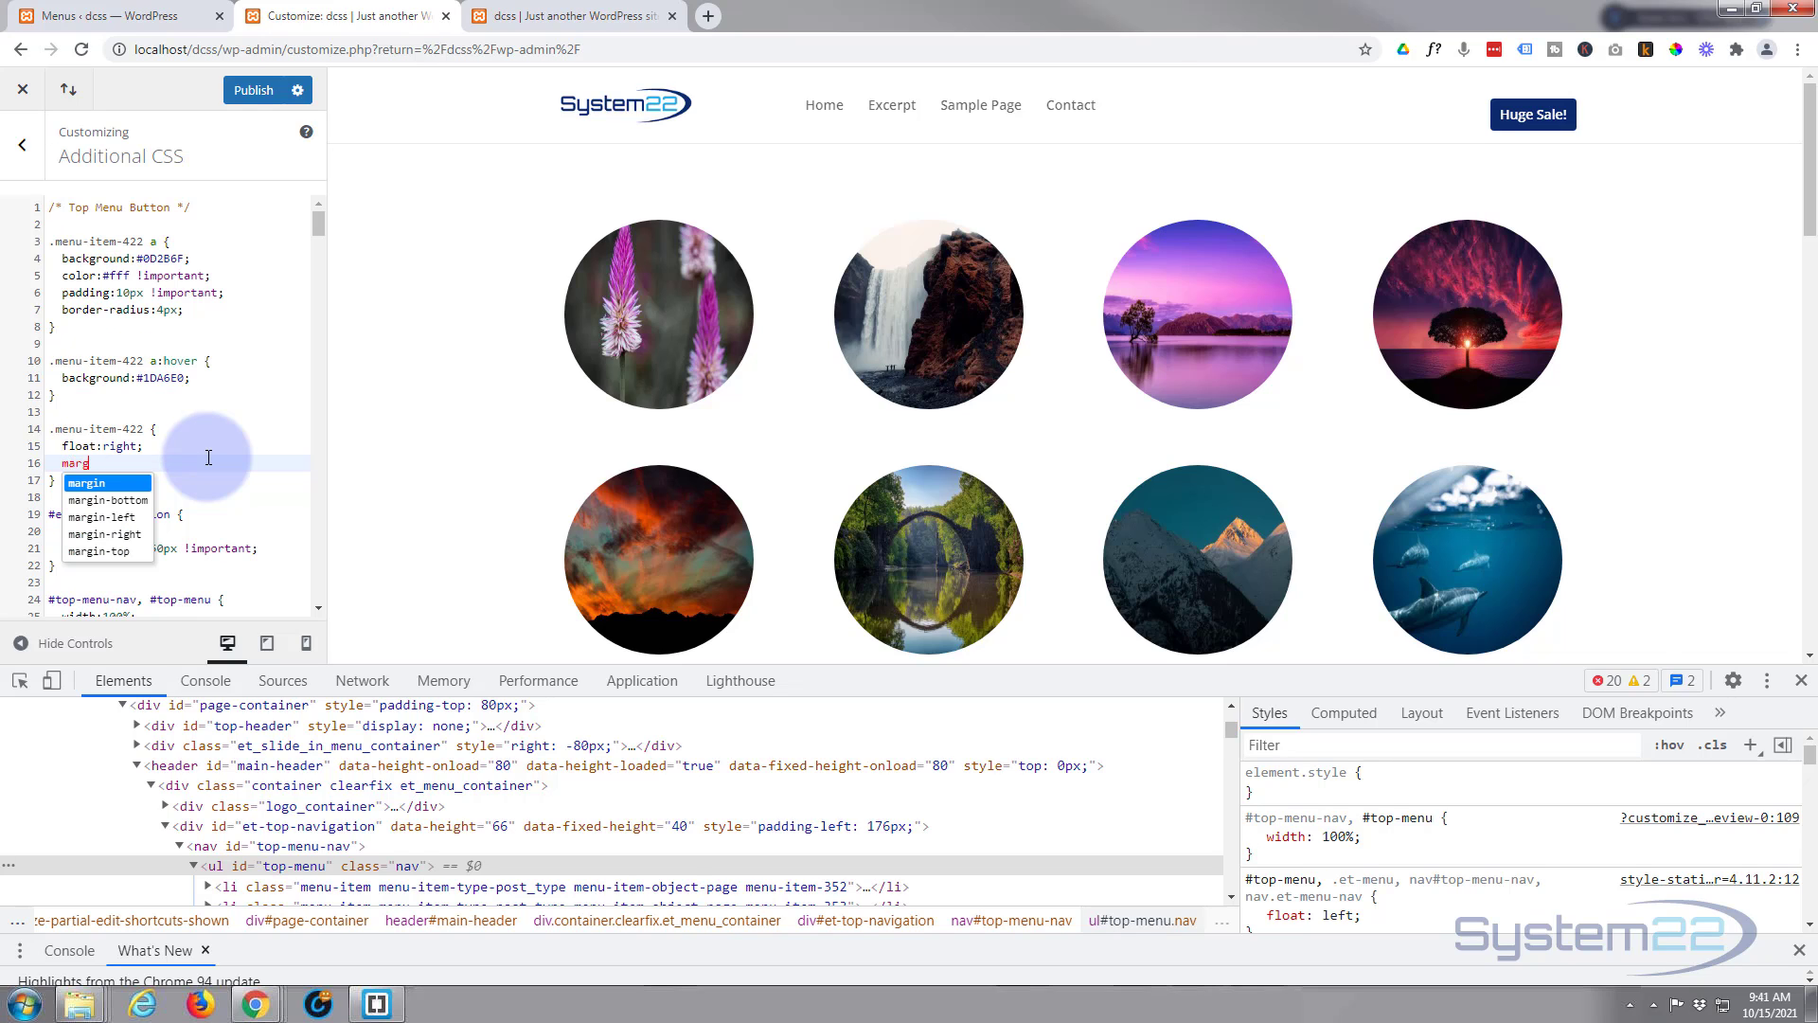
text(in-t)
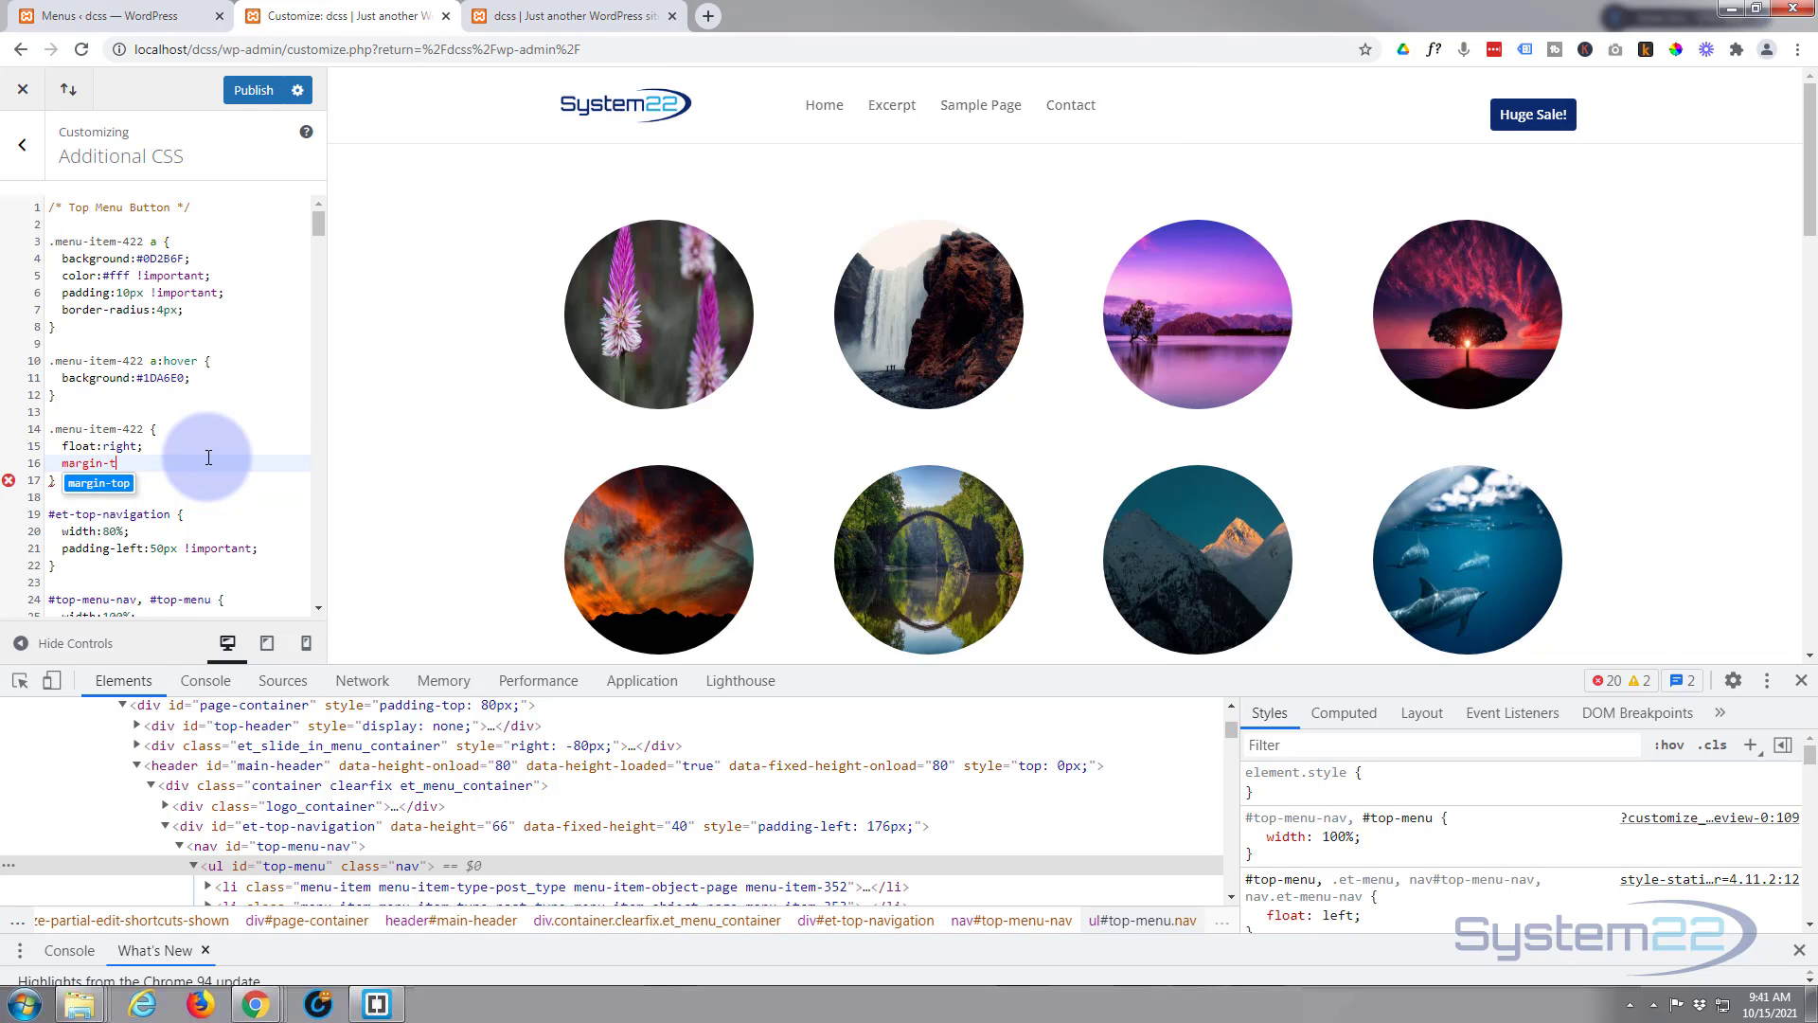
text(op:-10)
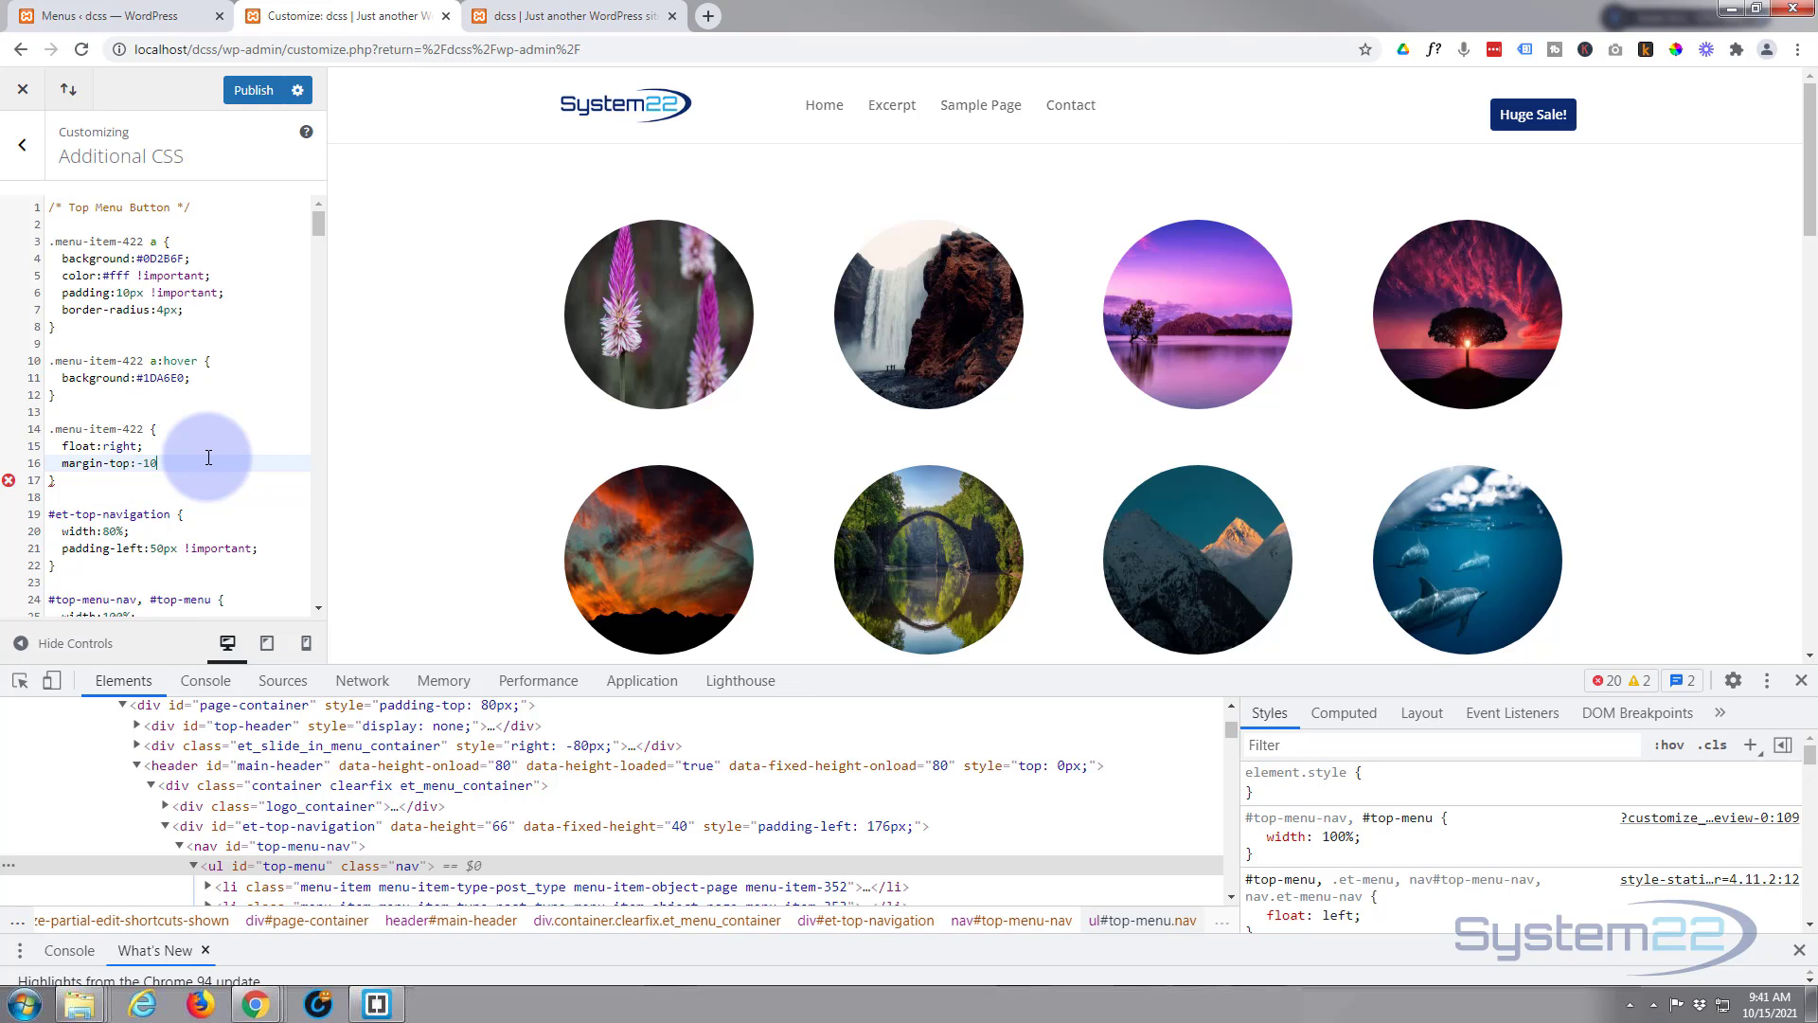
text(px;)
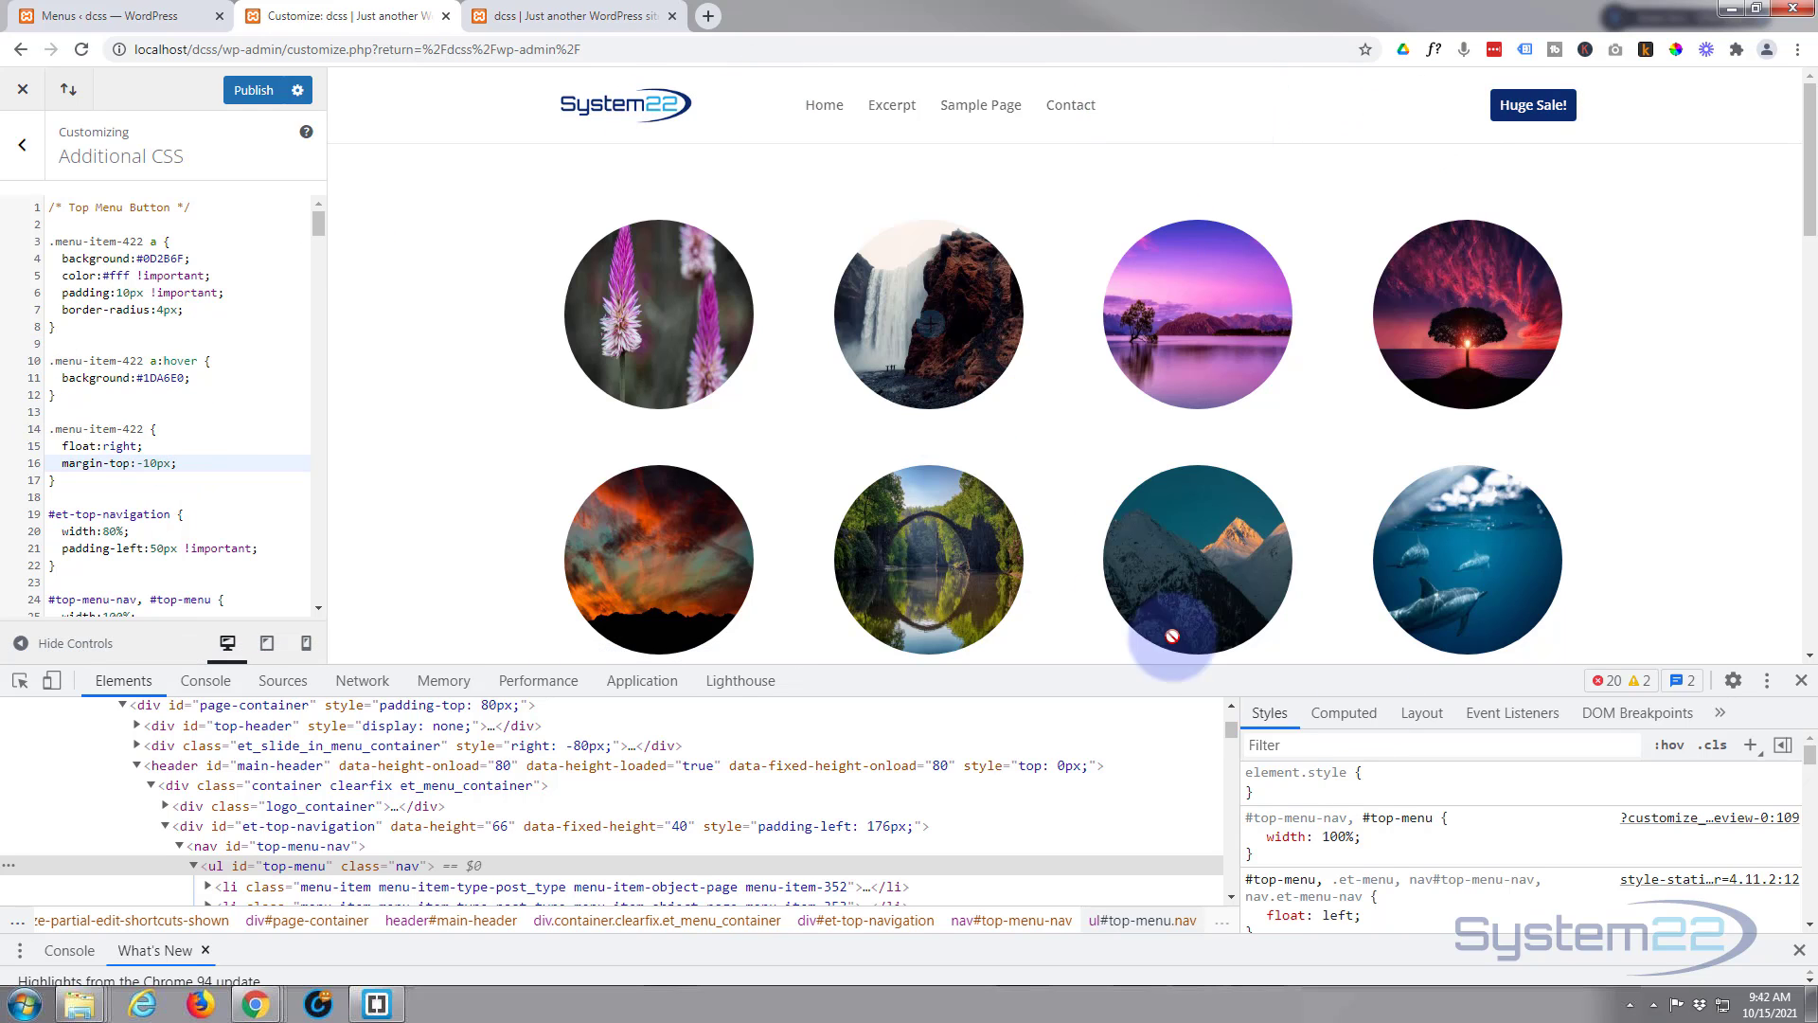
Step: Close the developer tools and publish the Additional CSS changes
click(1801, 680)
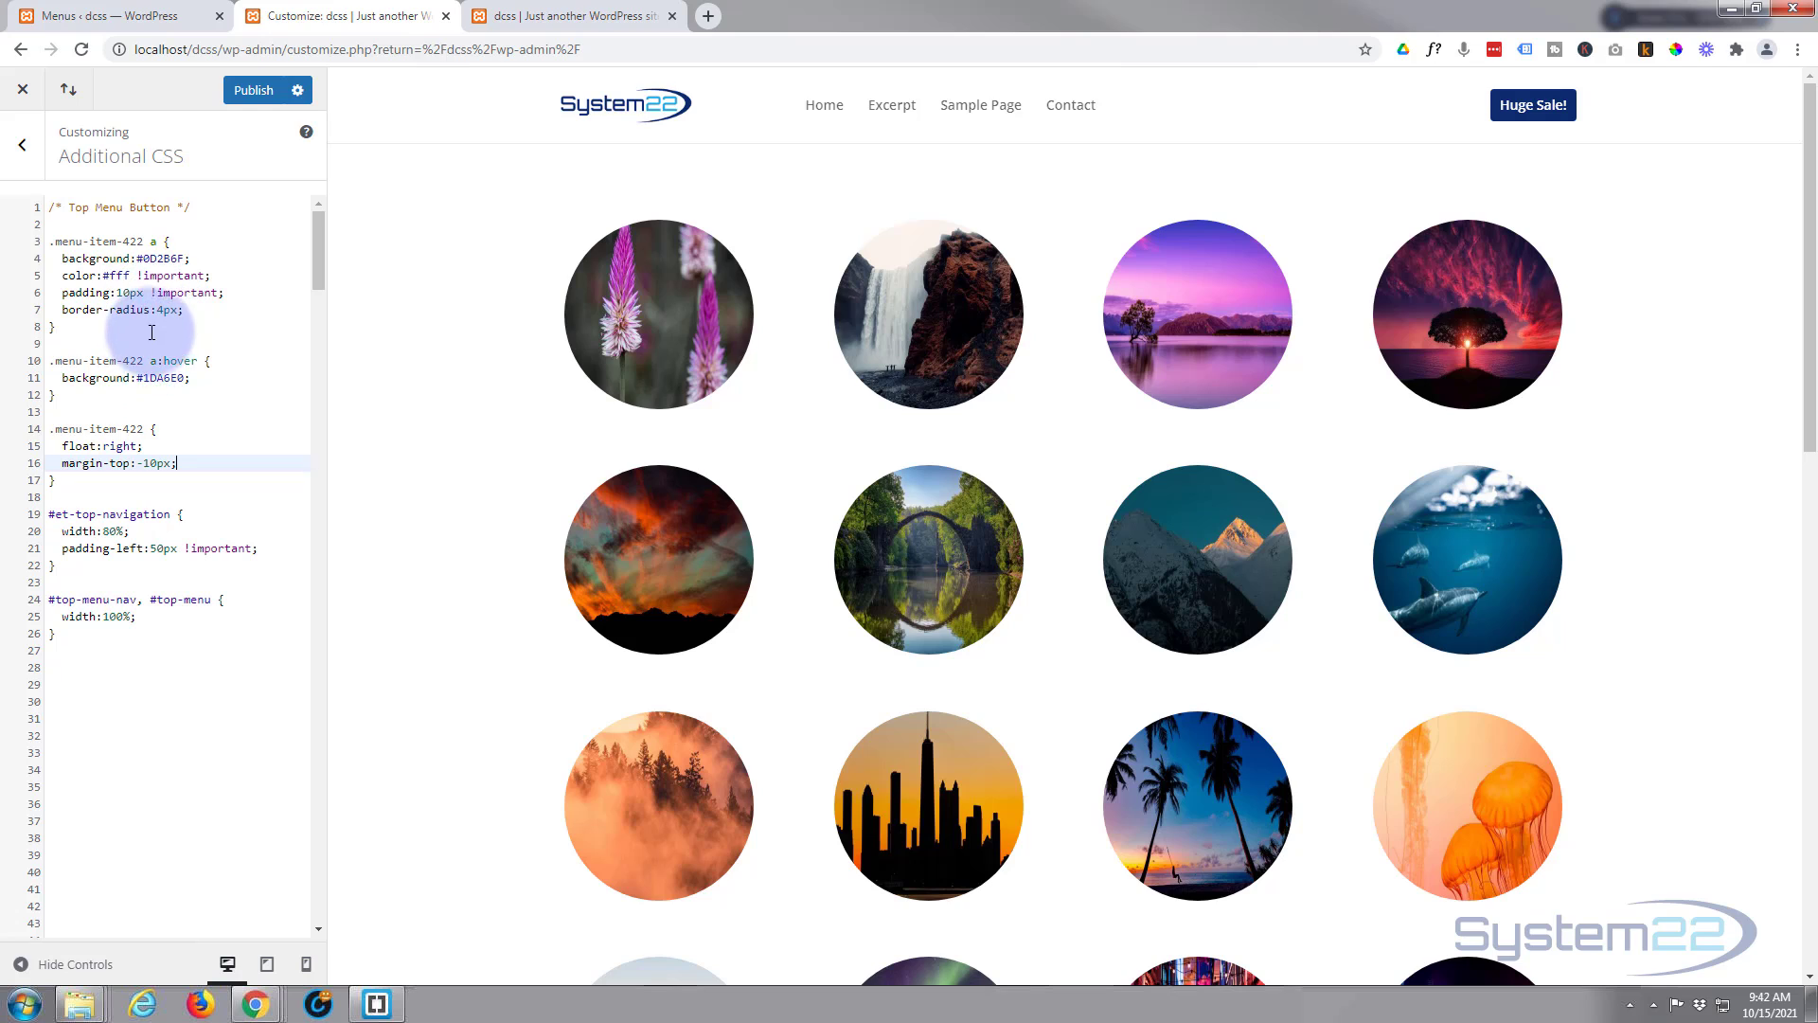
double_click(126, 240)
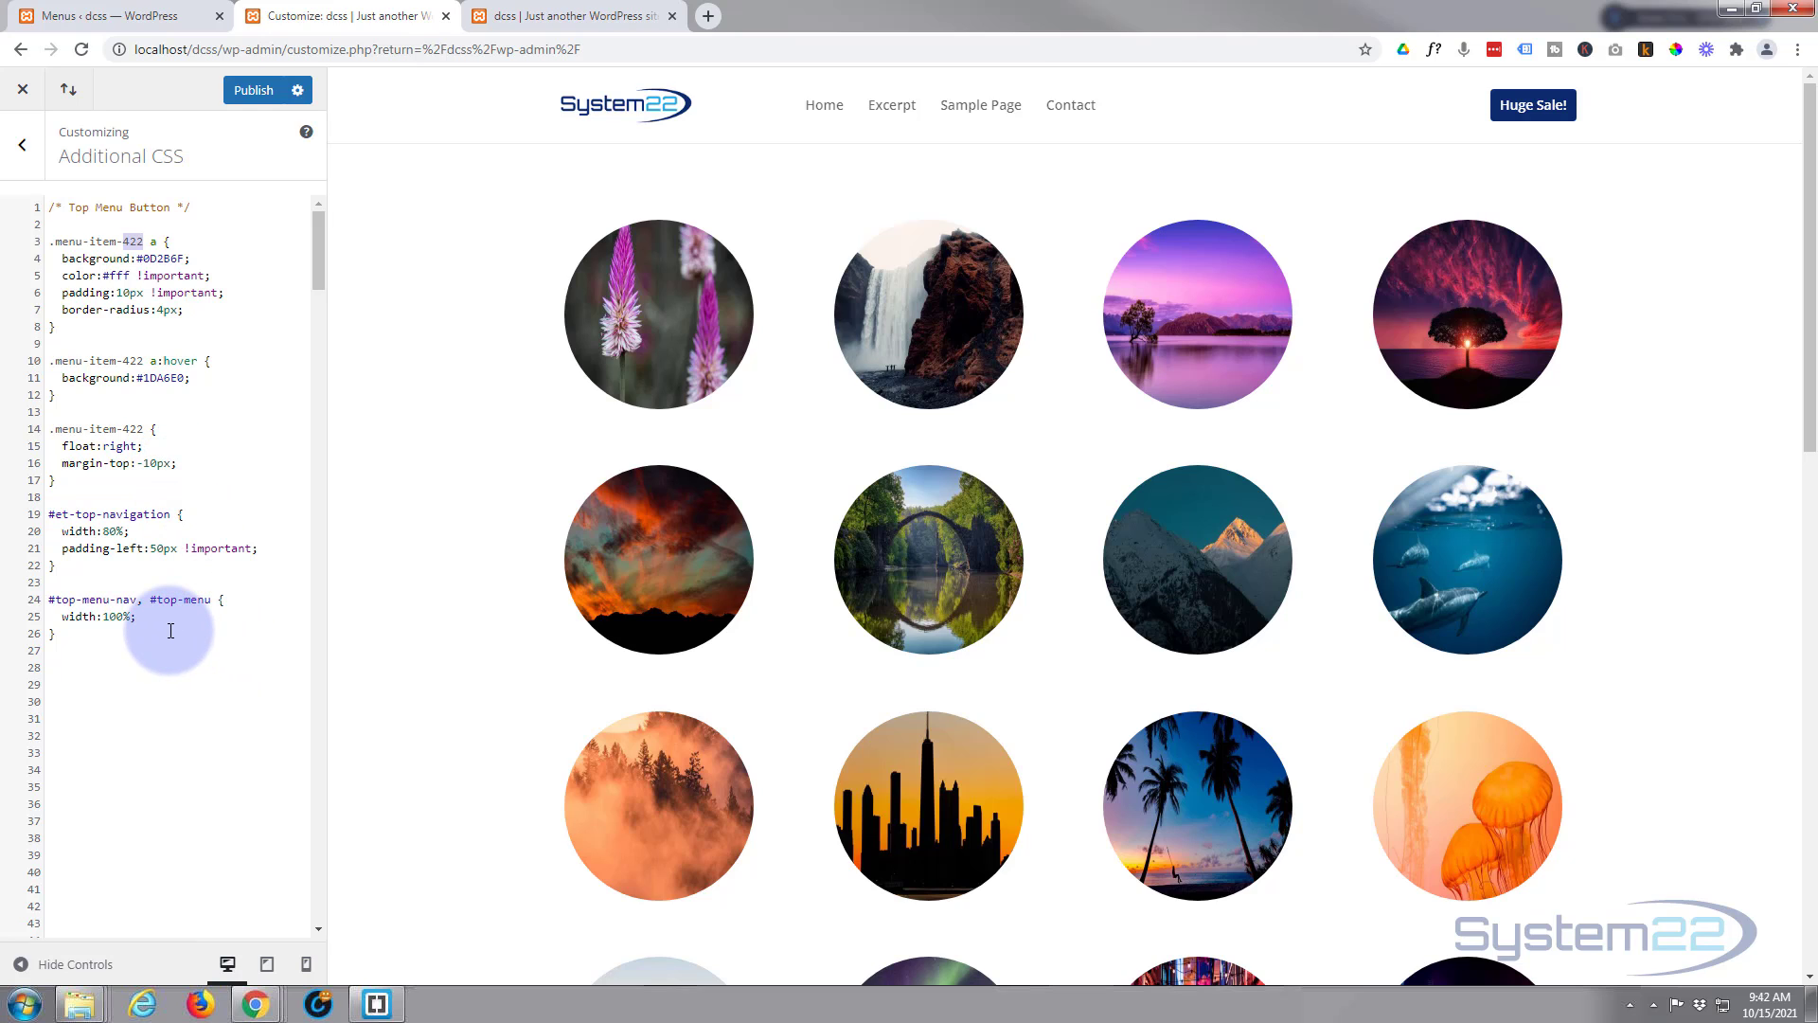
click(253, 90)
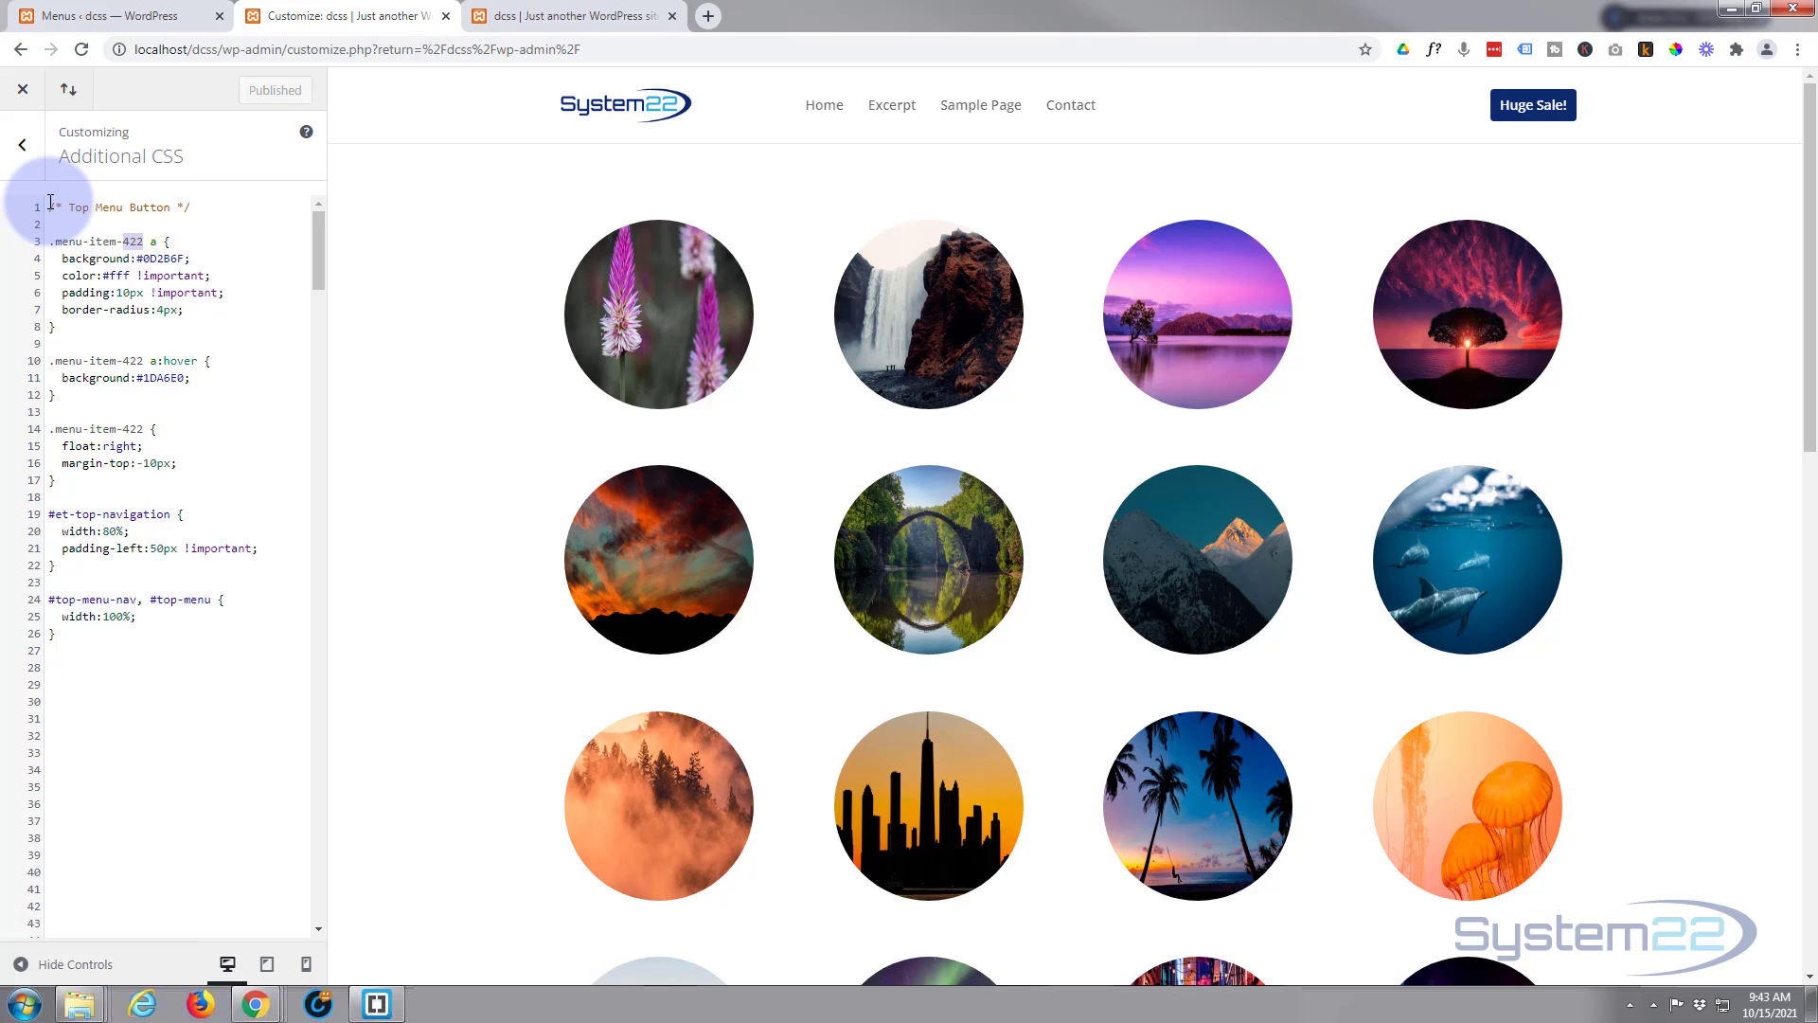
Step: Delete the whole Top Menu Button CSS block, from its comment through the #top-menu-nav, #top-menu rule, and publish the change
drag(50, 202, 82, 709)
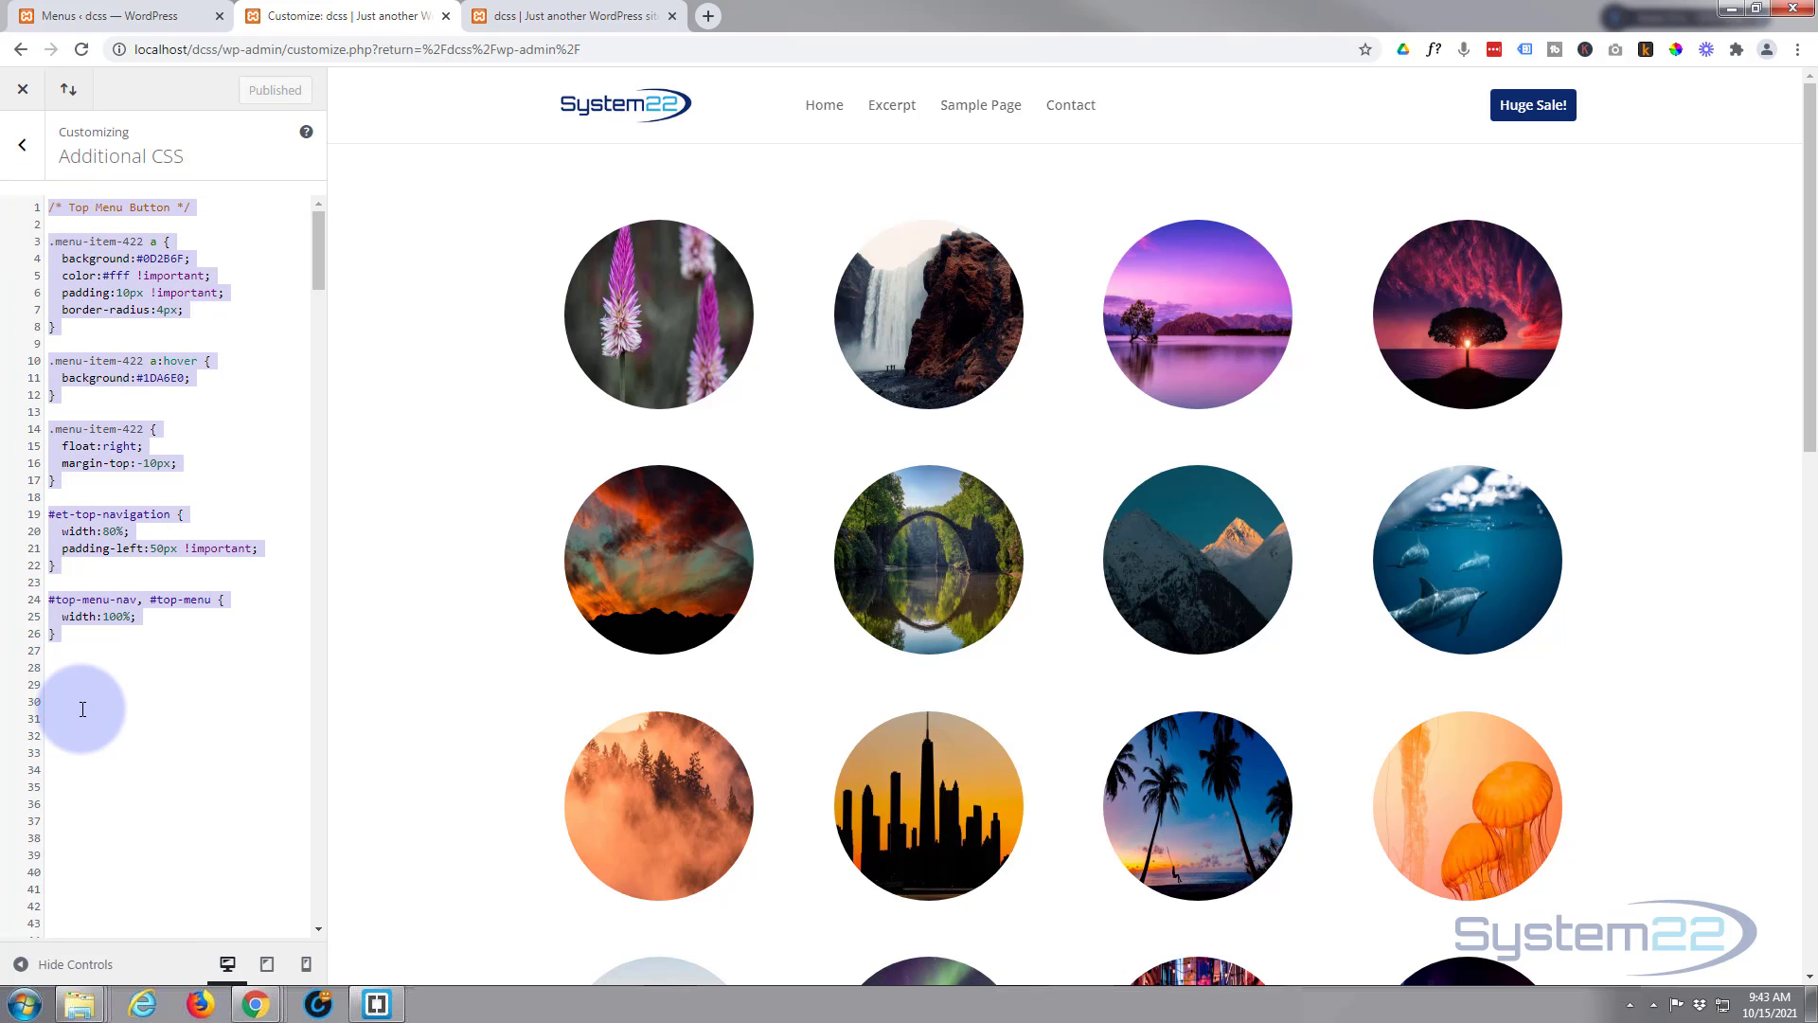
key(Delete)
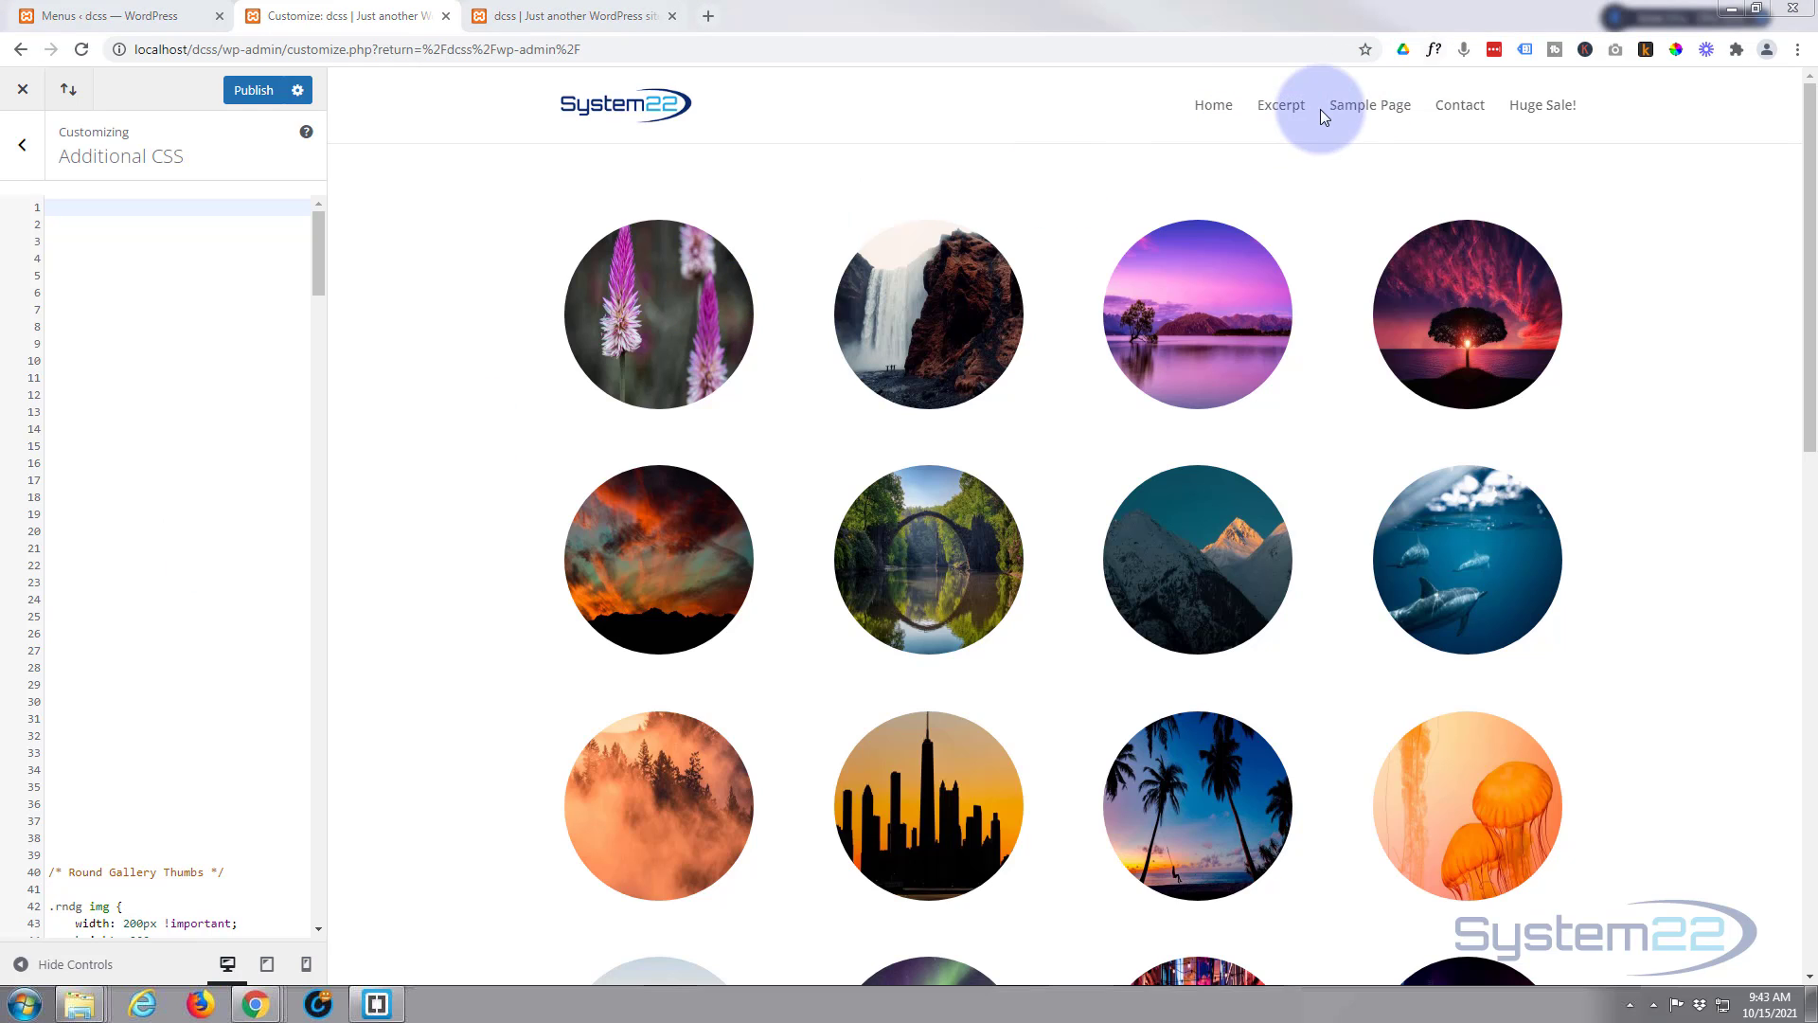
click(255, 91)
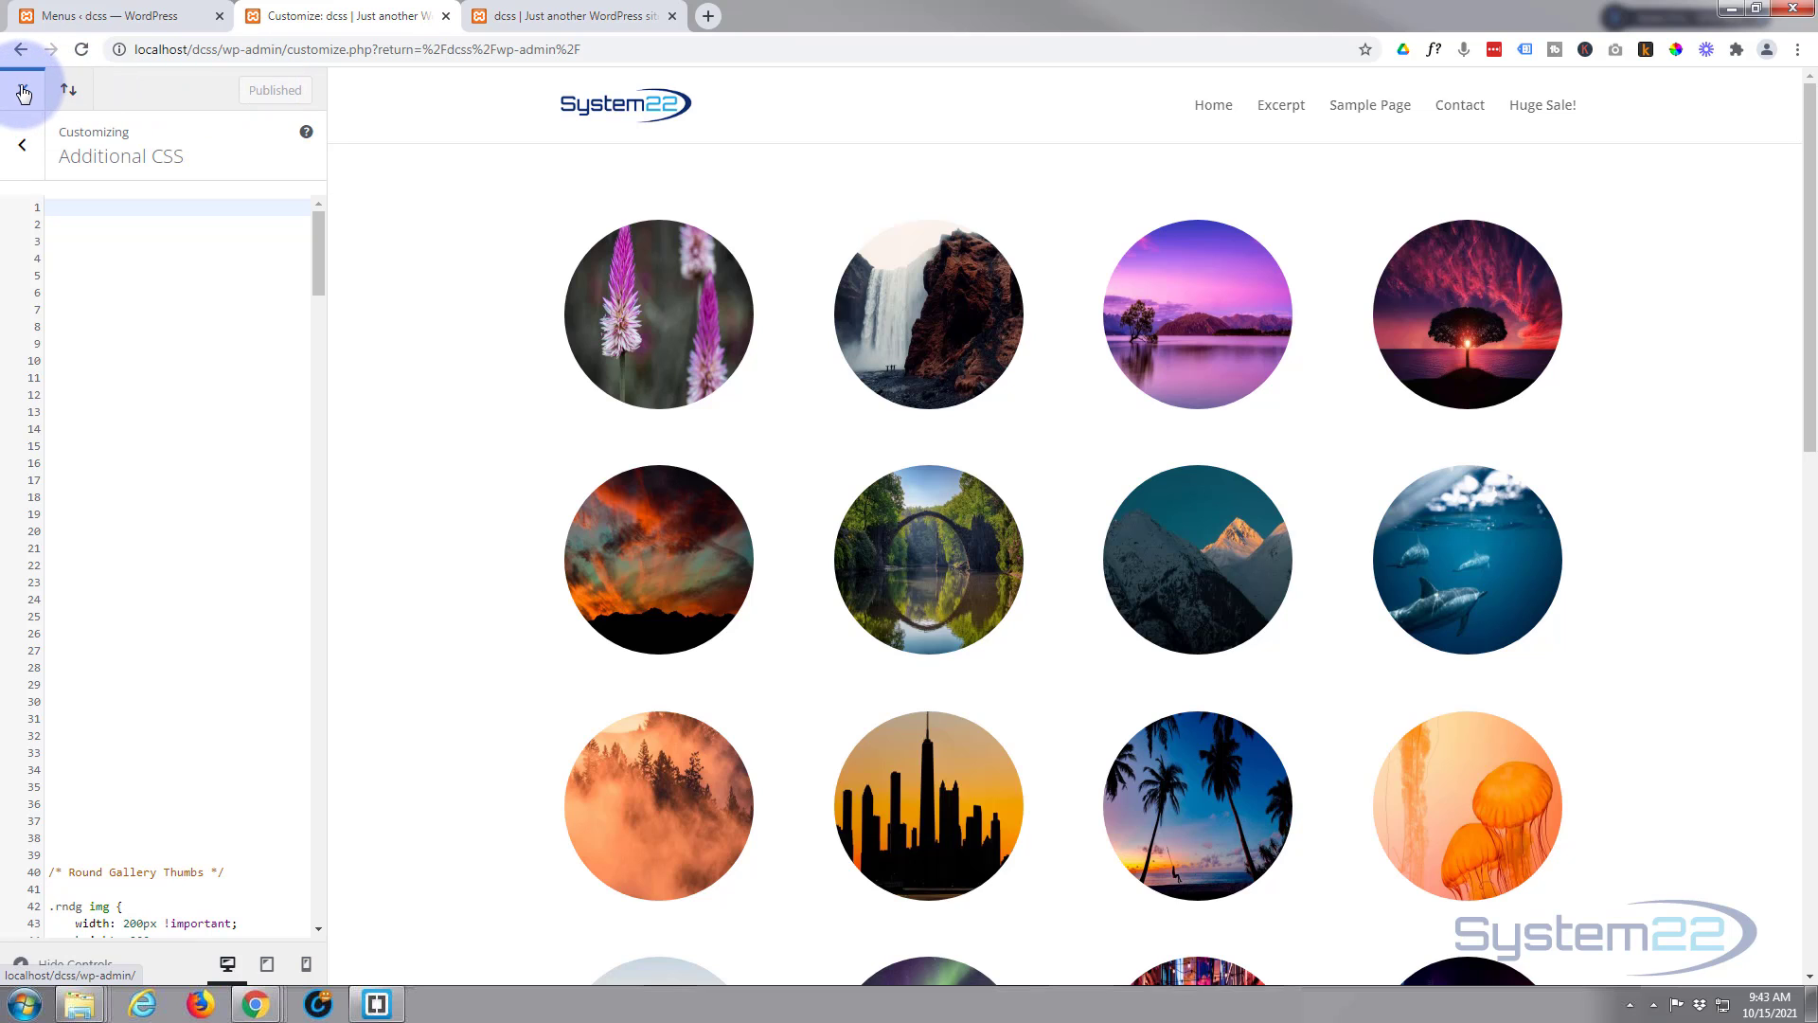
Step: Exit the customizer, open the Divi Theme Builder and start building a global header from scratch
click(24, 92)
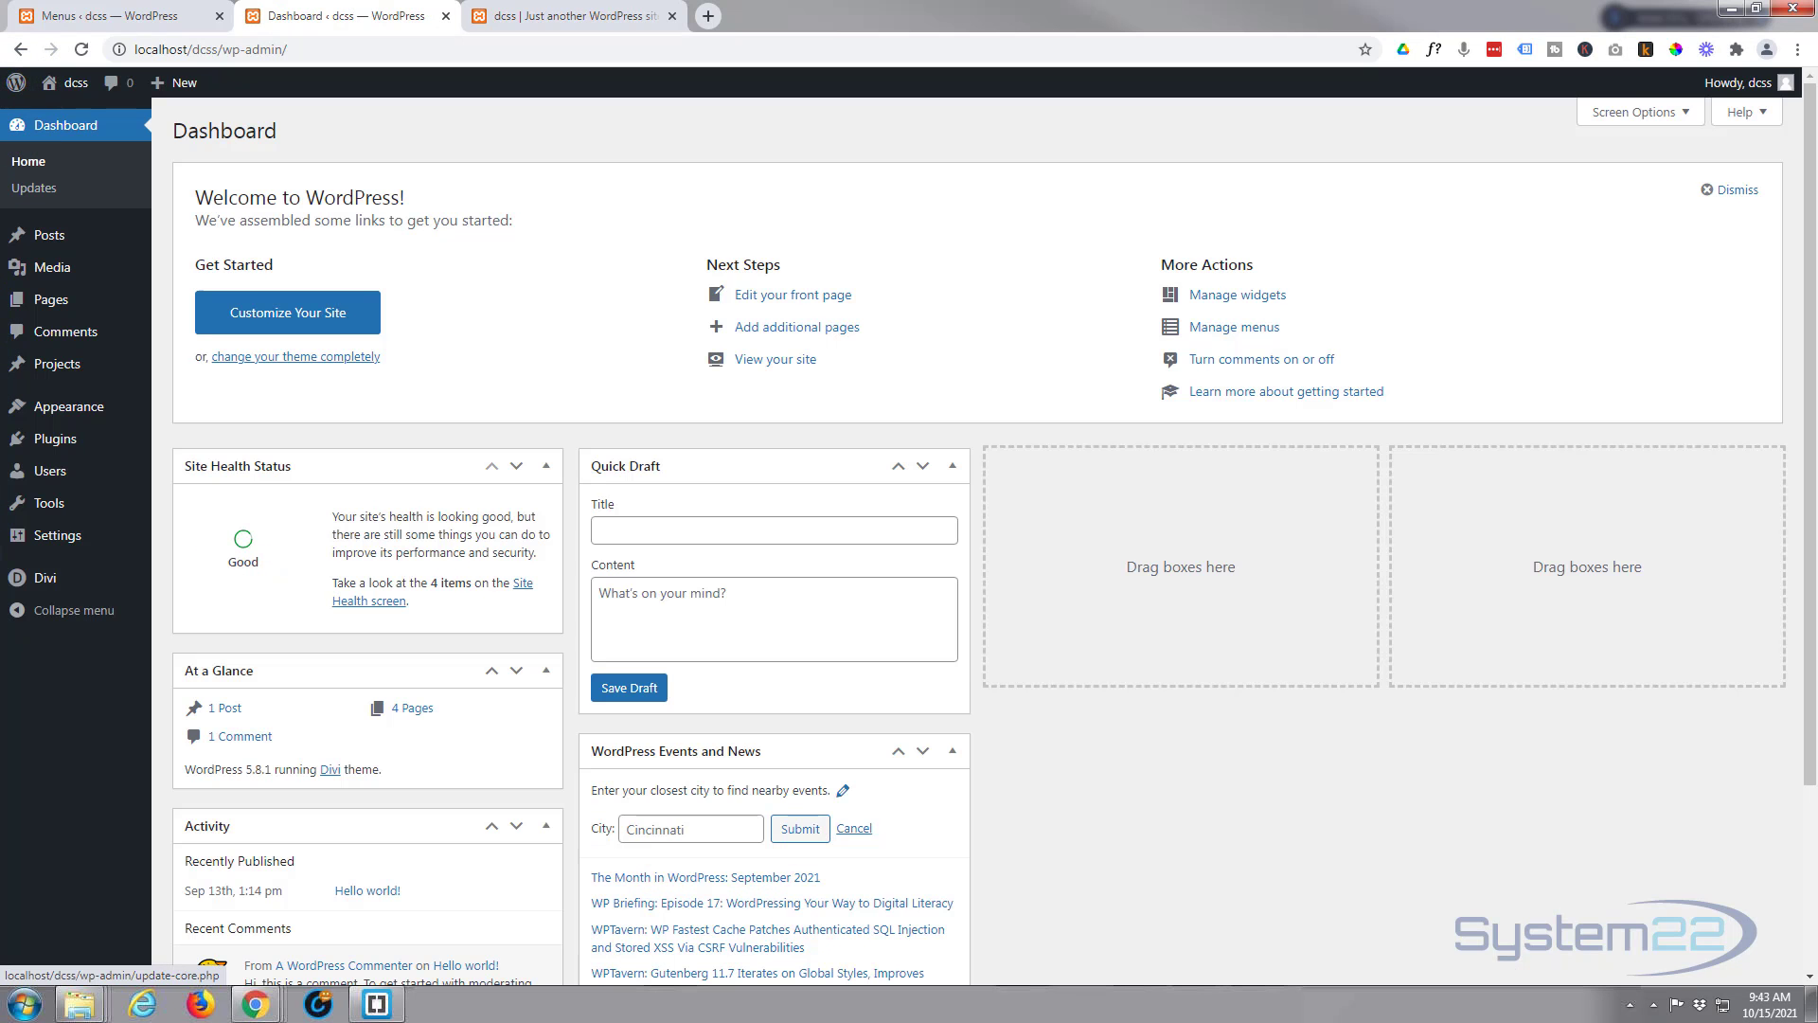
mouse_move(50, 590)
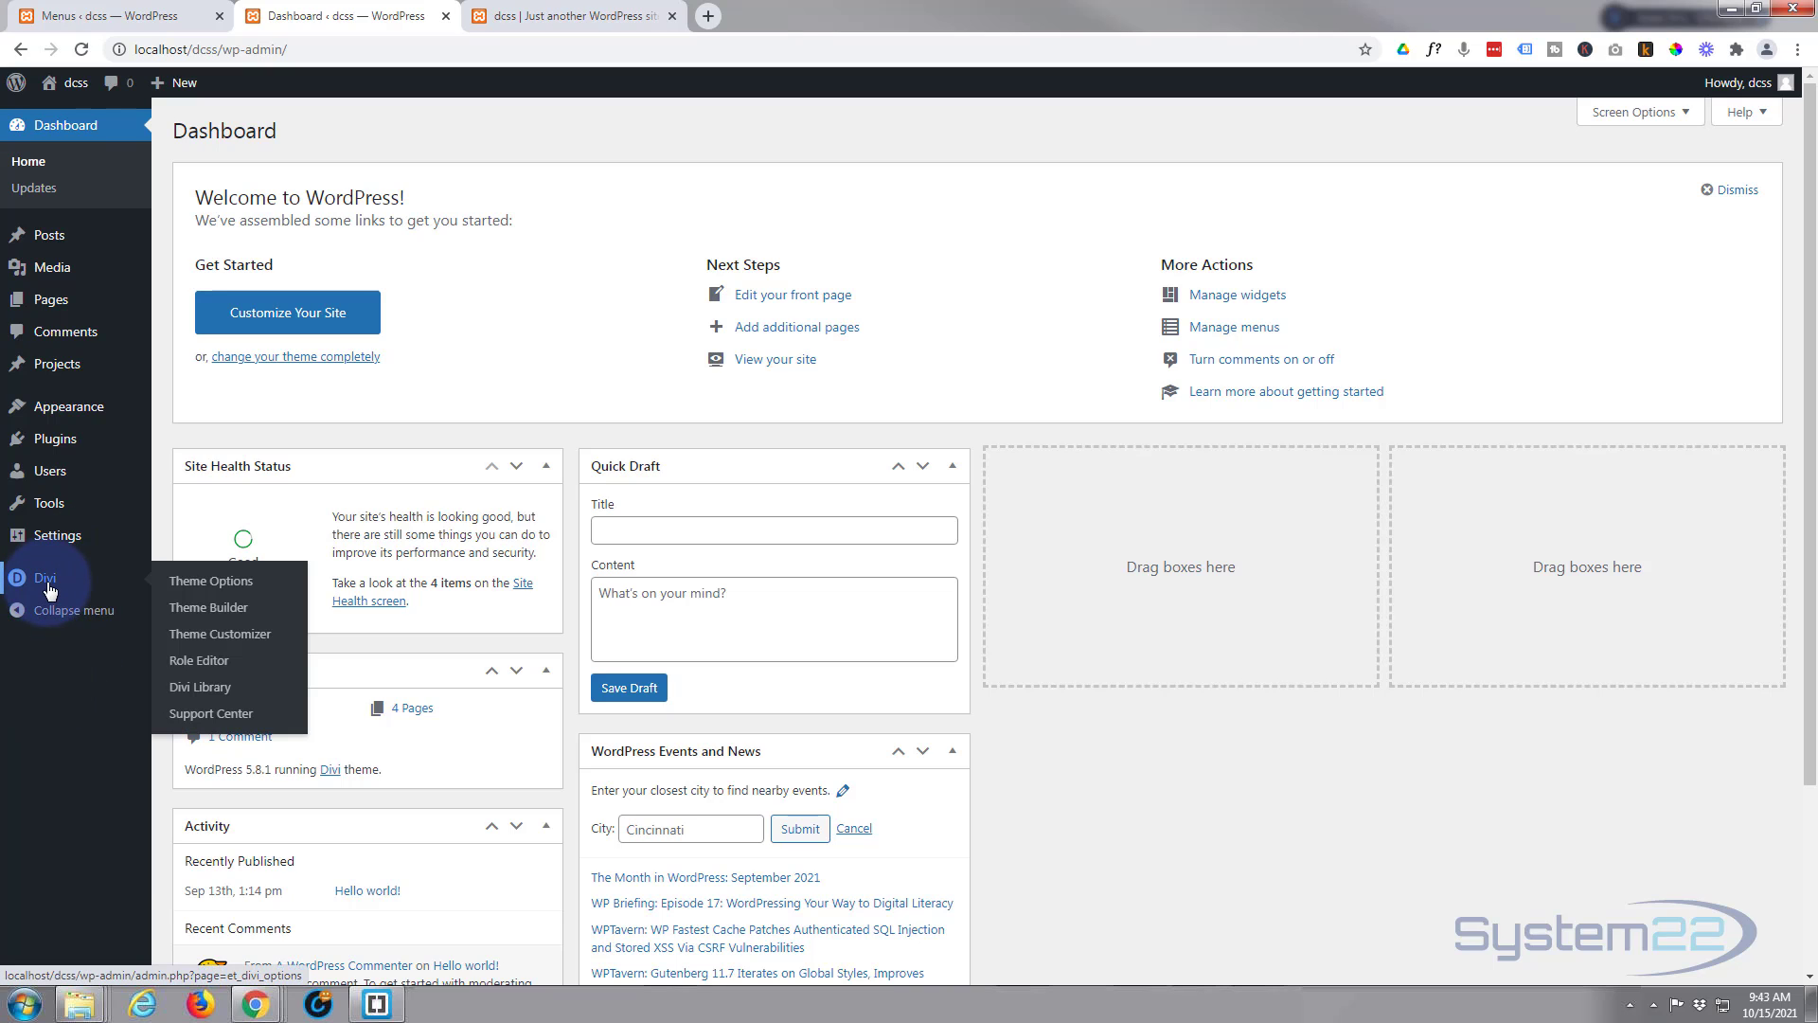
click(212, 617)
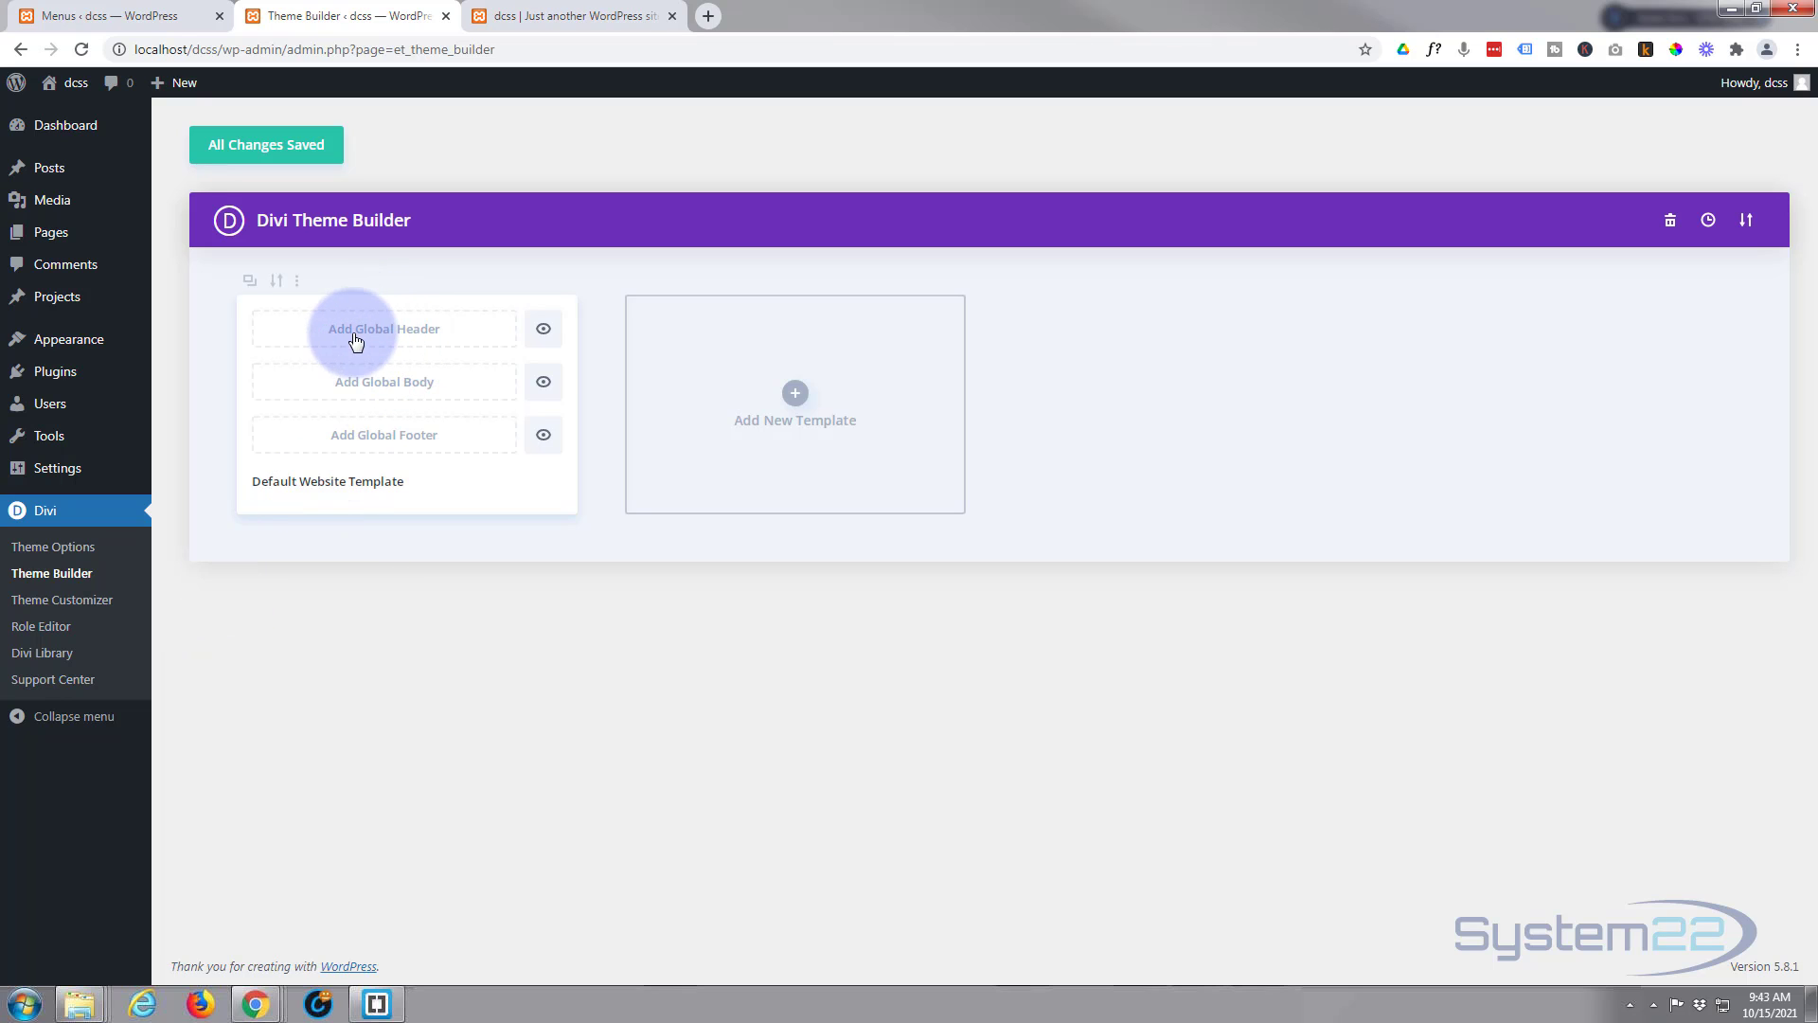
click(378, 338)
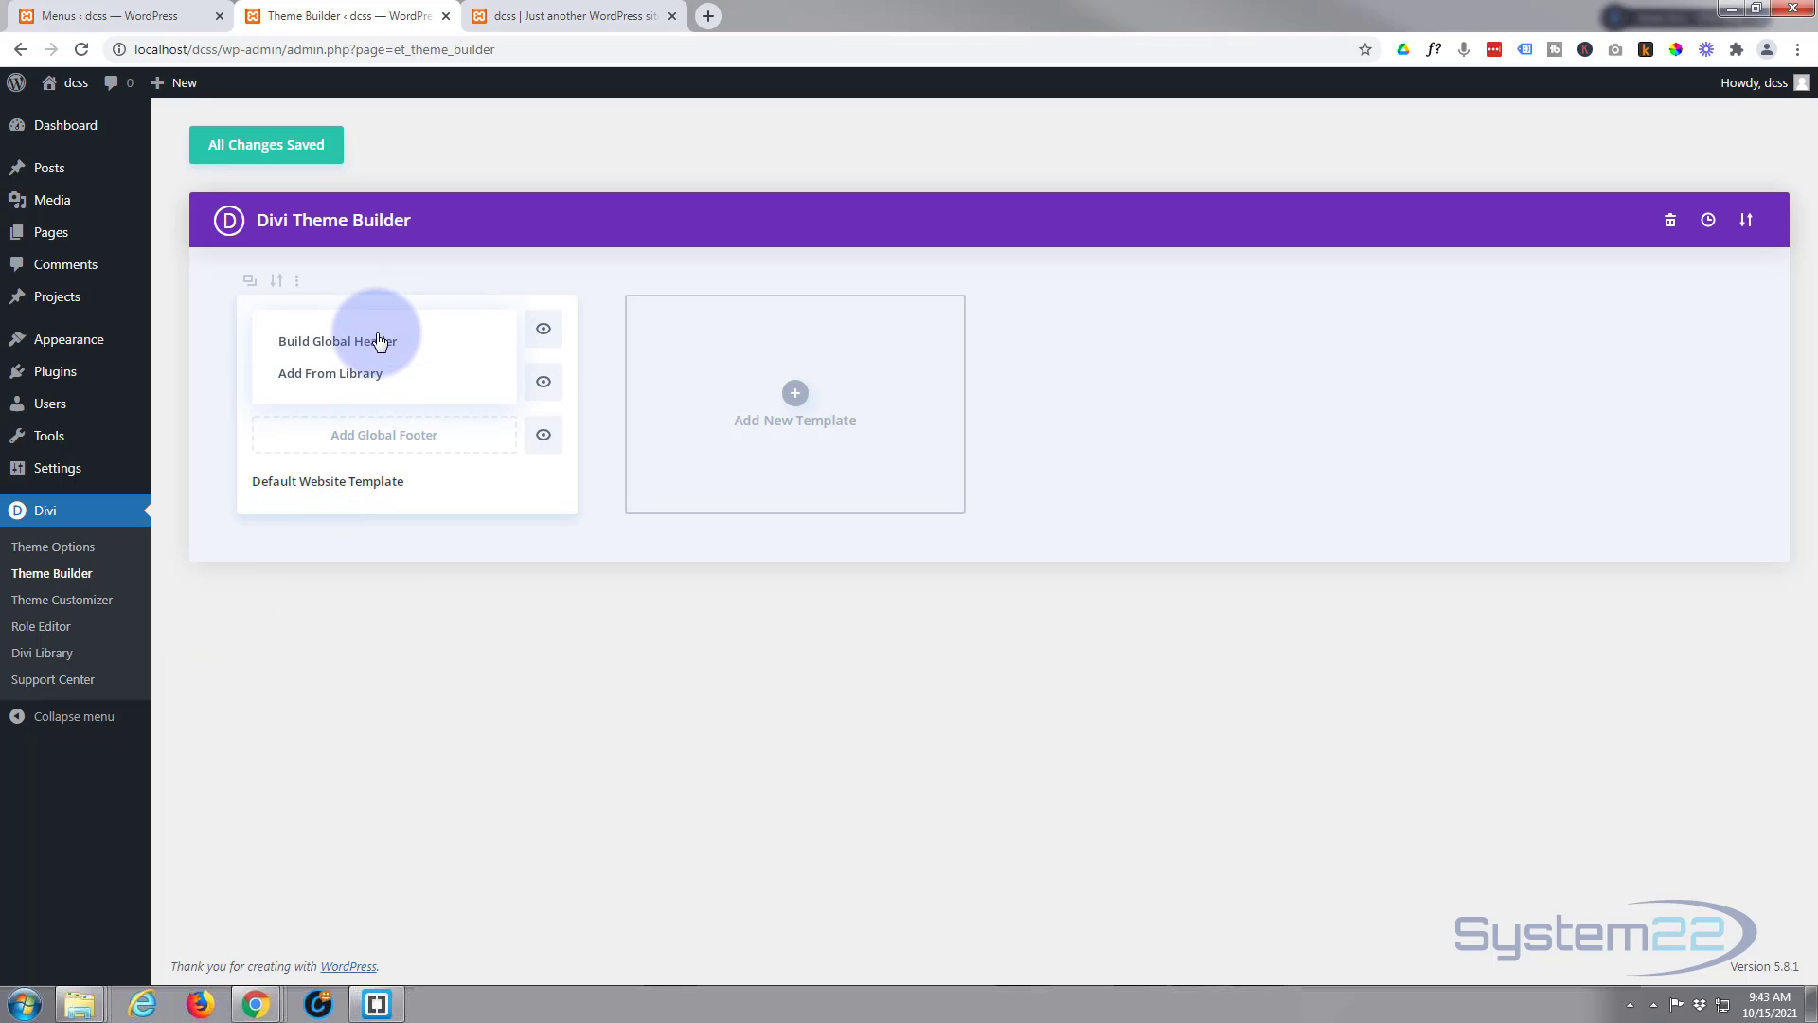
click(366, 353)
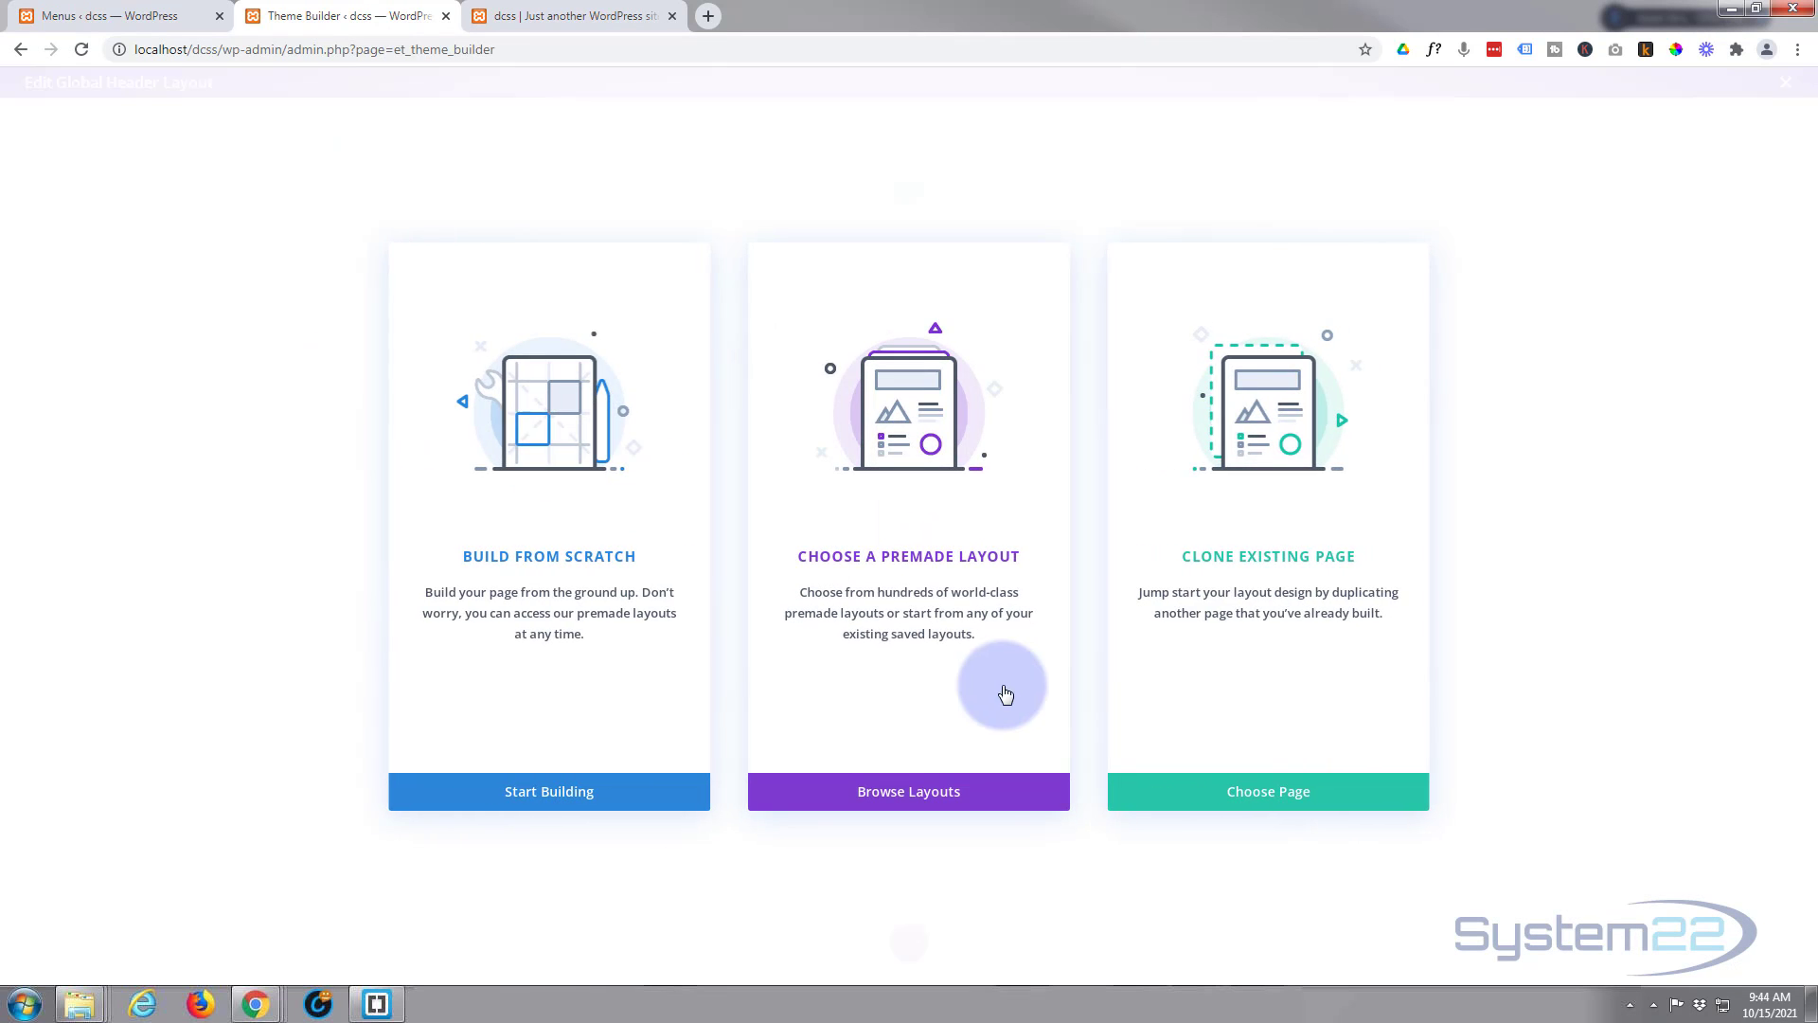
click(616, 803)
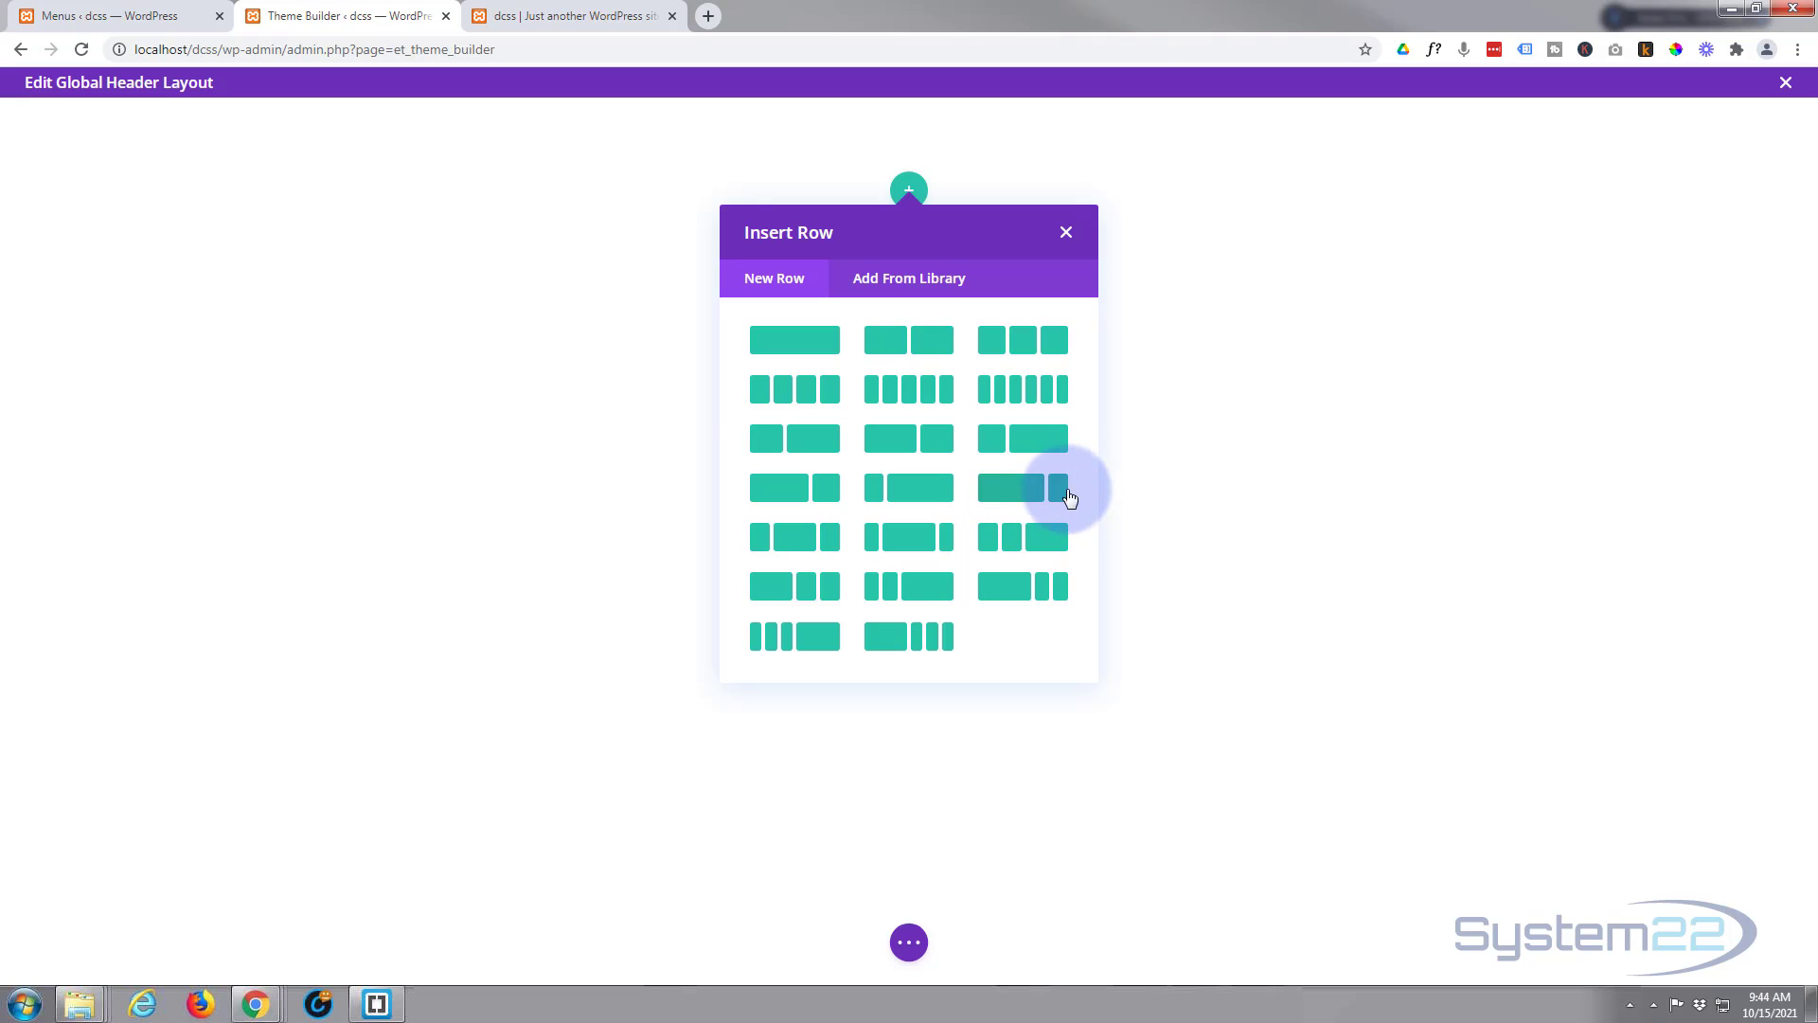
Step: Insert a row with three-quarter and one-quarter columns and add a Menu module to its wide column
click(1028, 491)
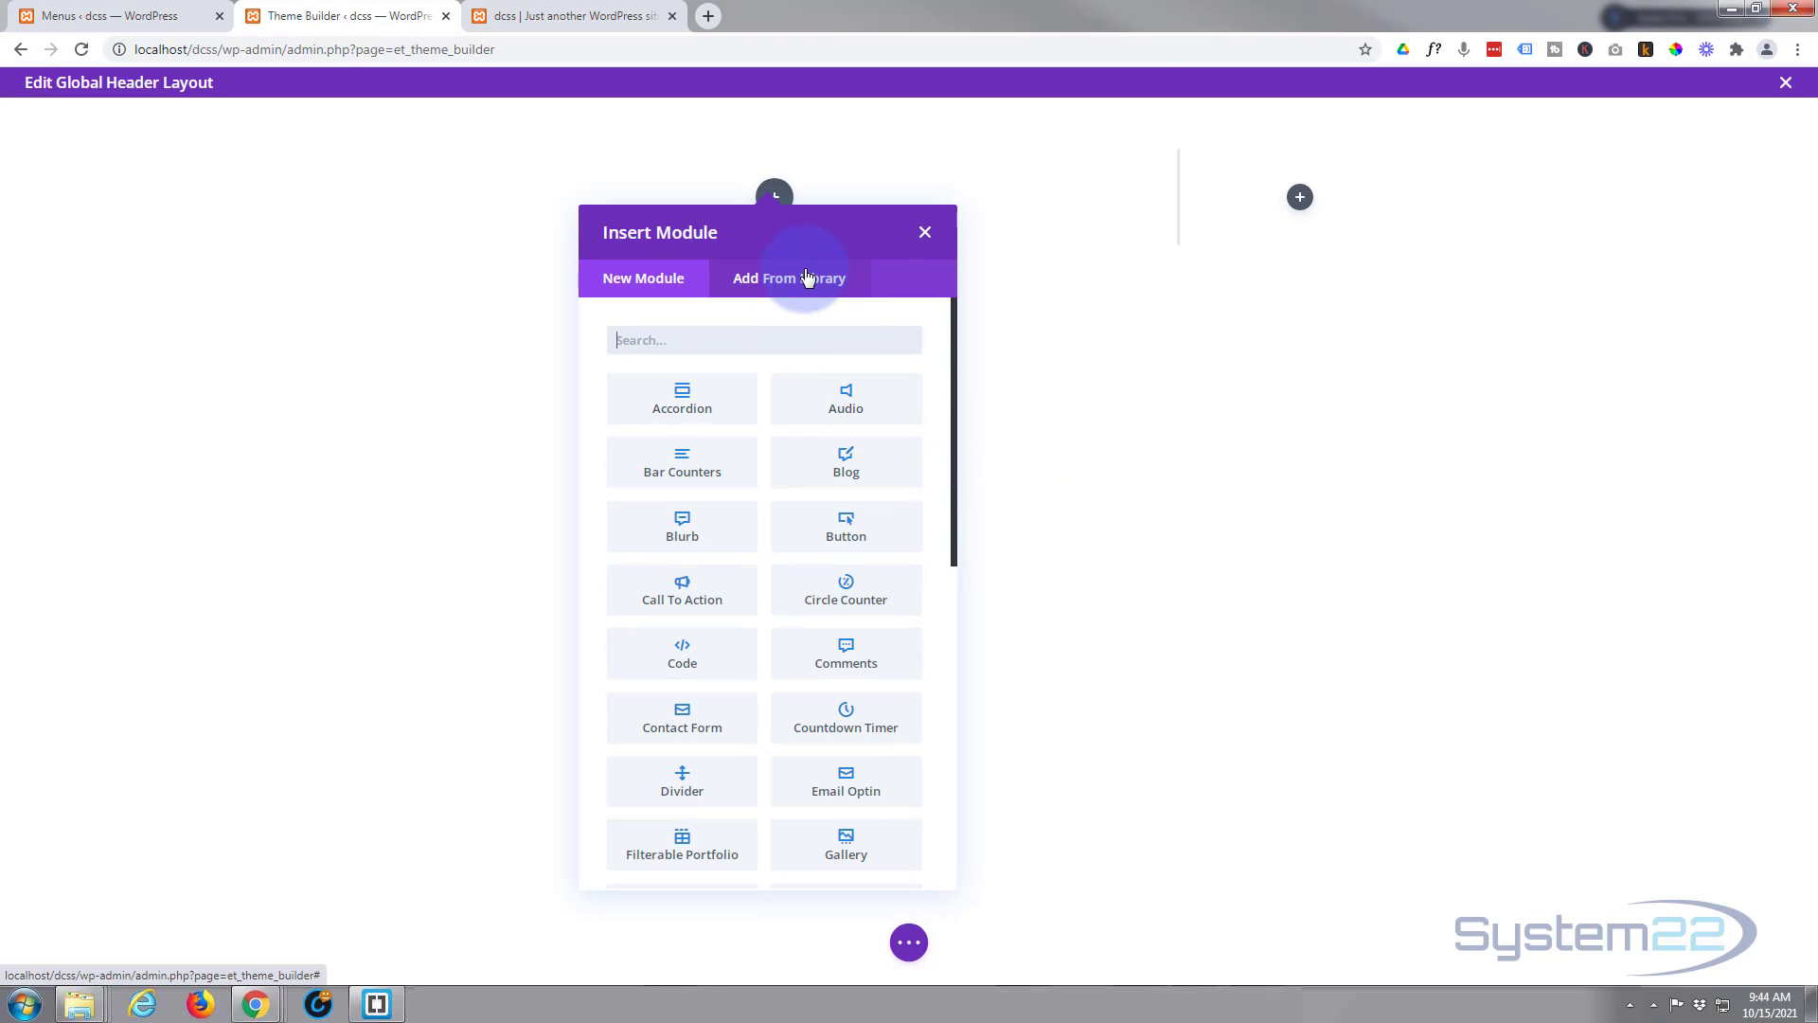
scroll(719, 516, down, 4)
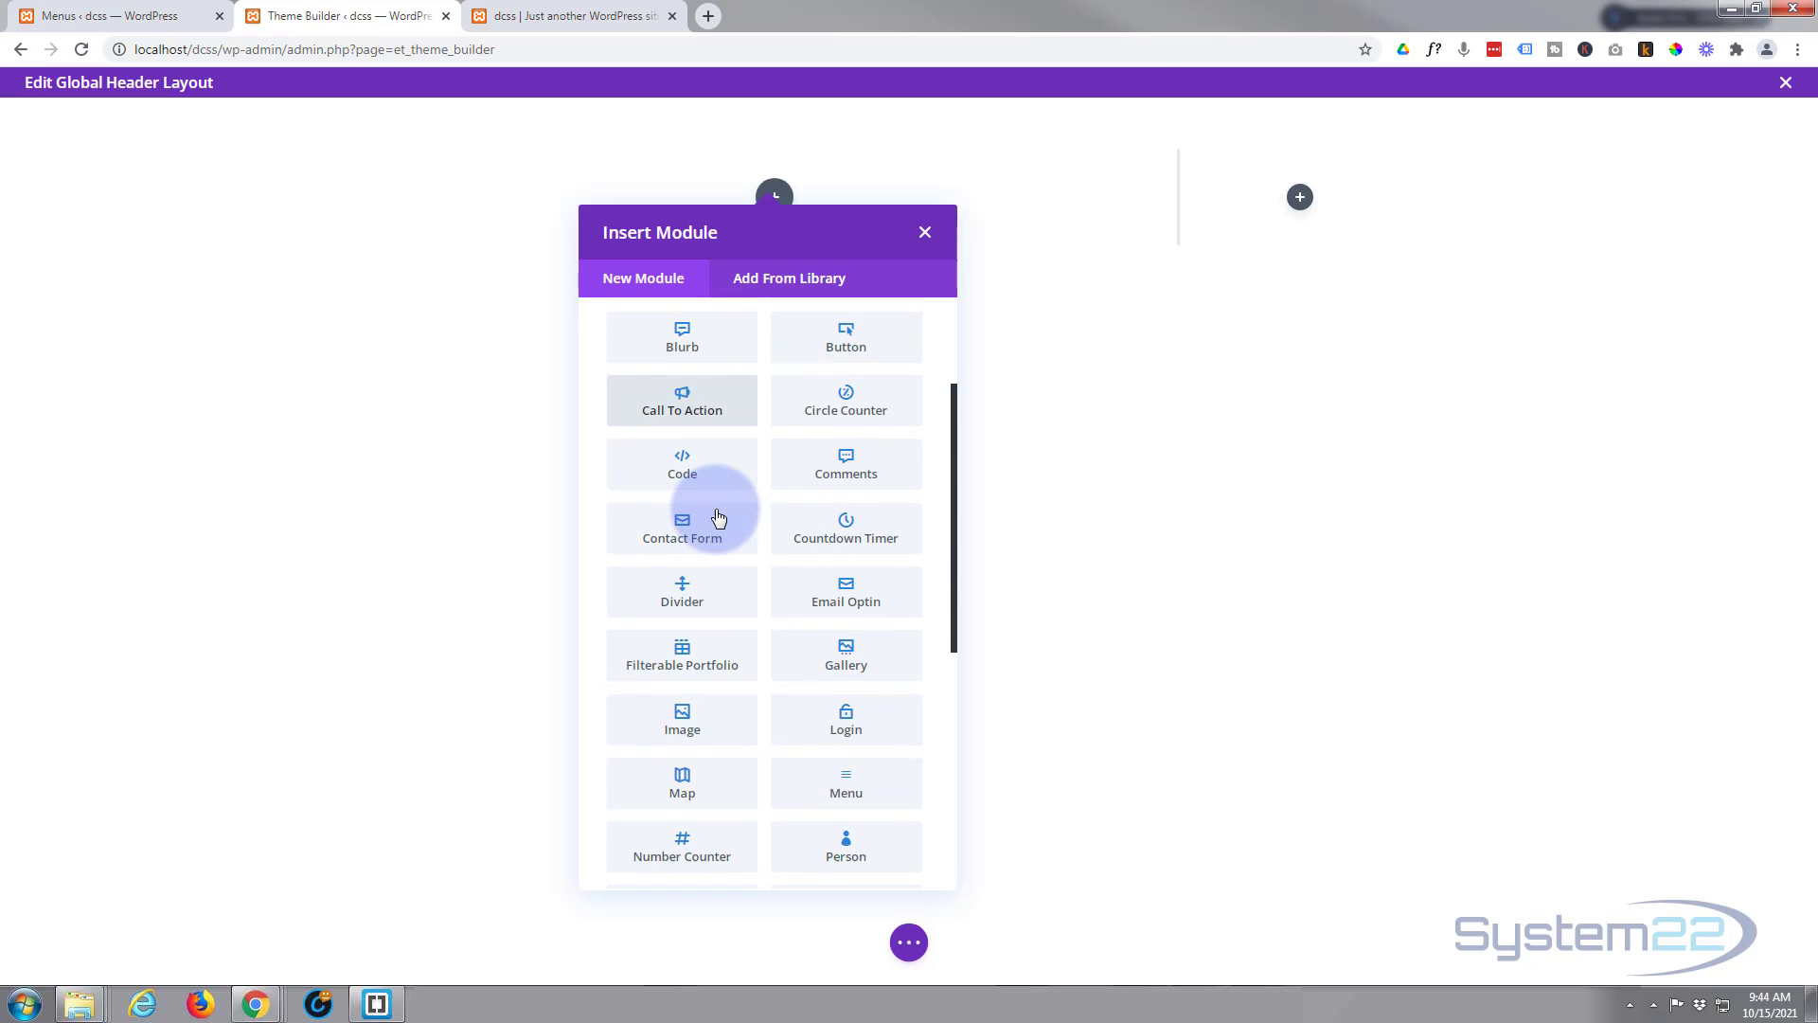
scroll(719, 516, down, 4)
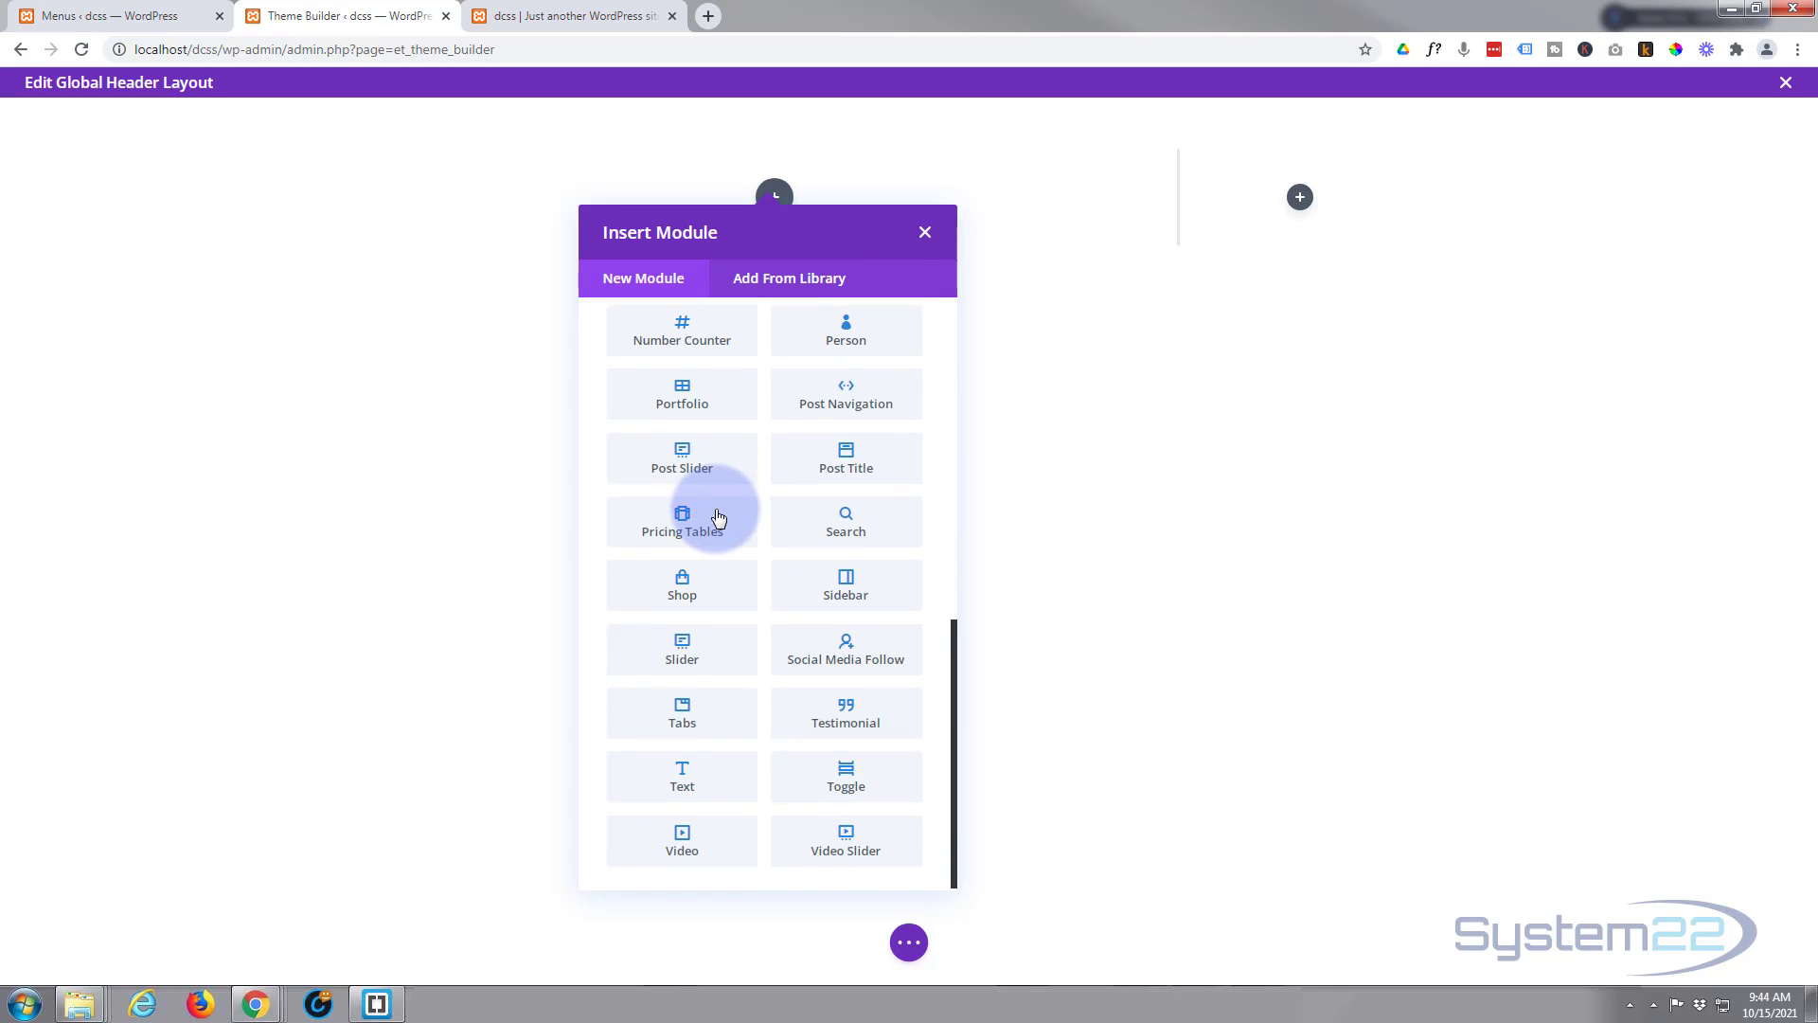
scroll(723, 510, up, 1)
click(862, 365)
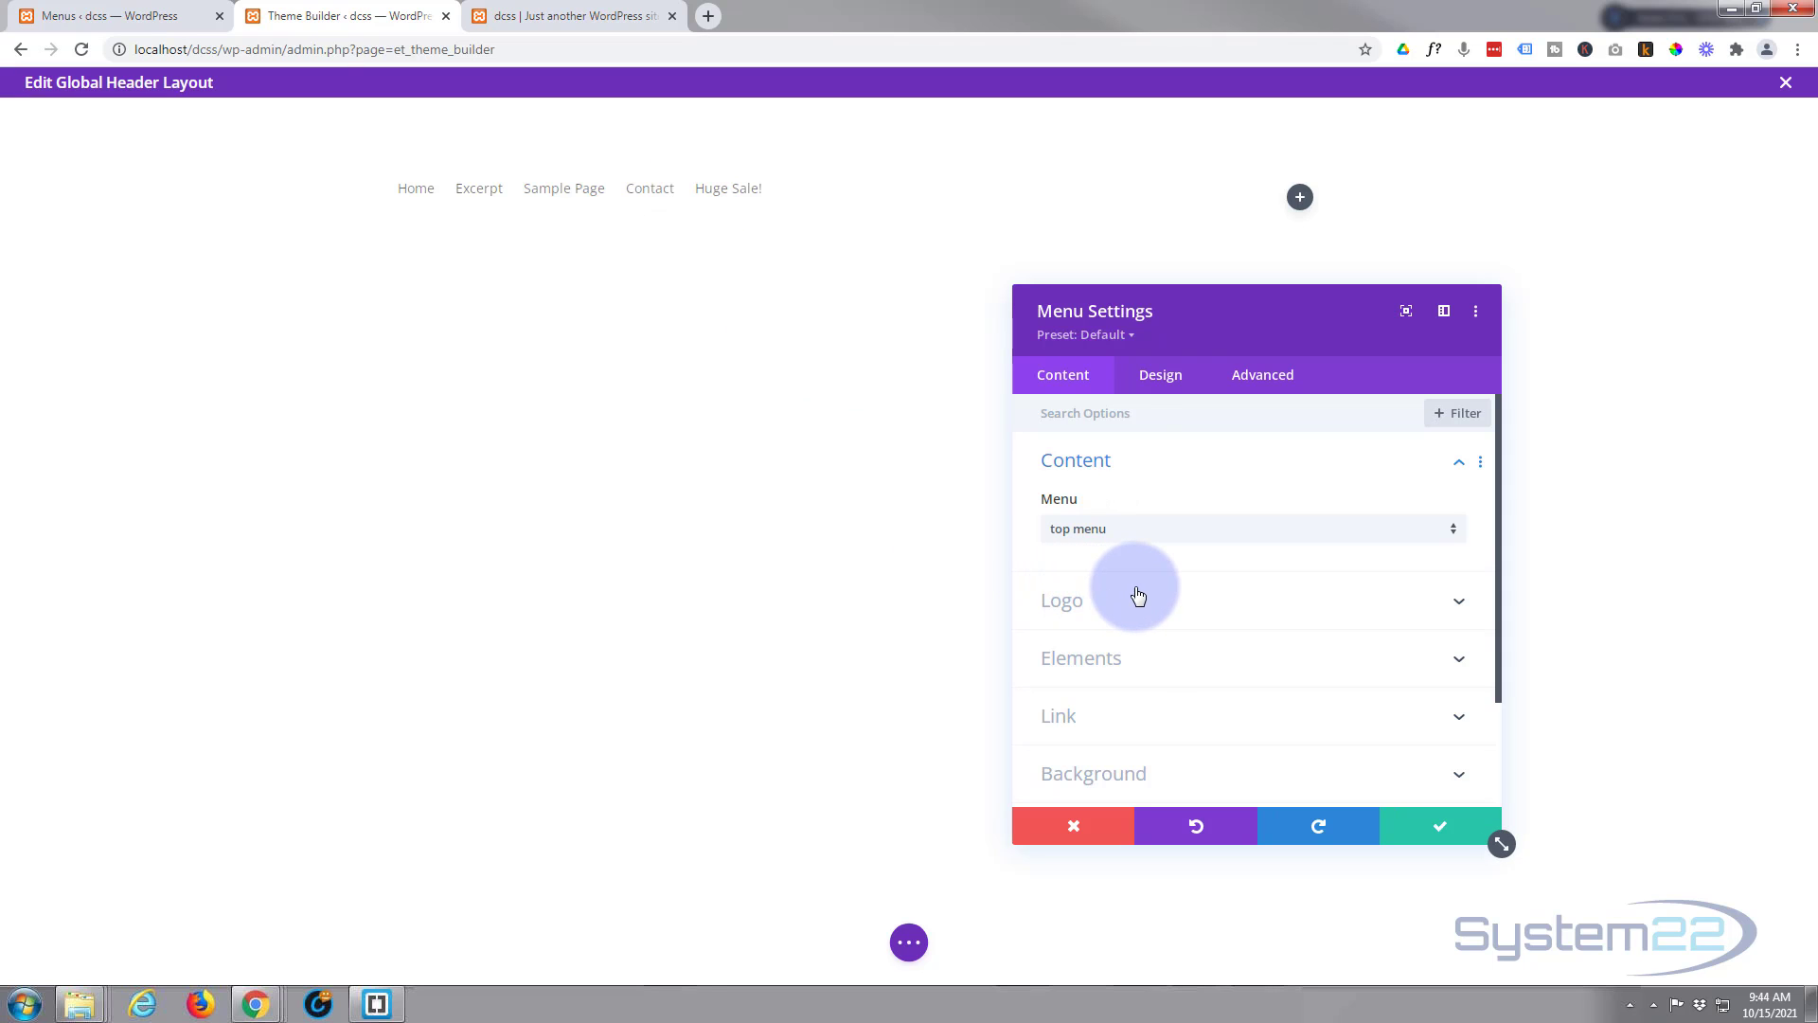
Step: Set the Menu module's logo to the system22-ng-60.png image from the media library
click(1186, 600)
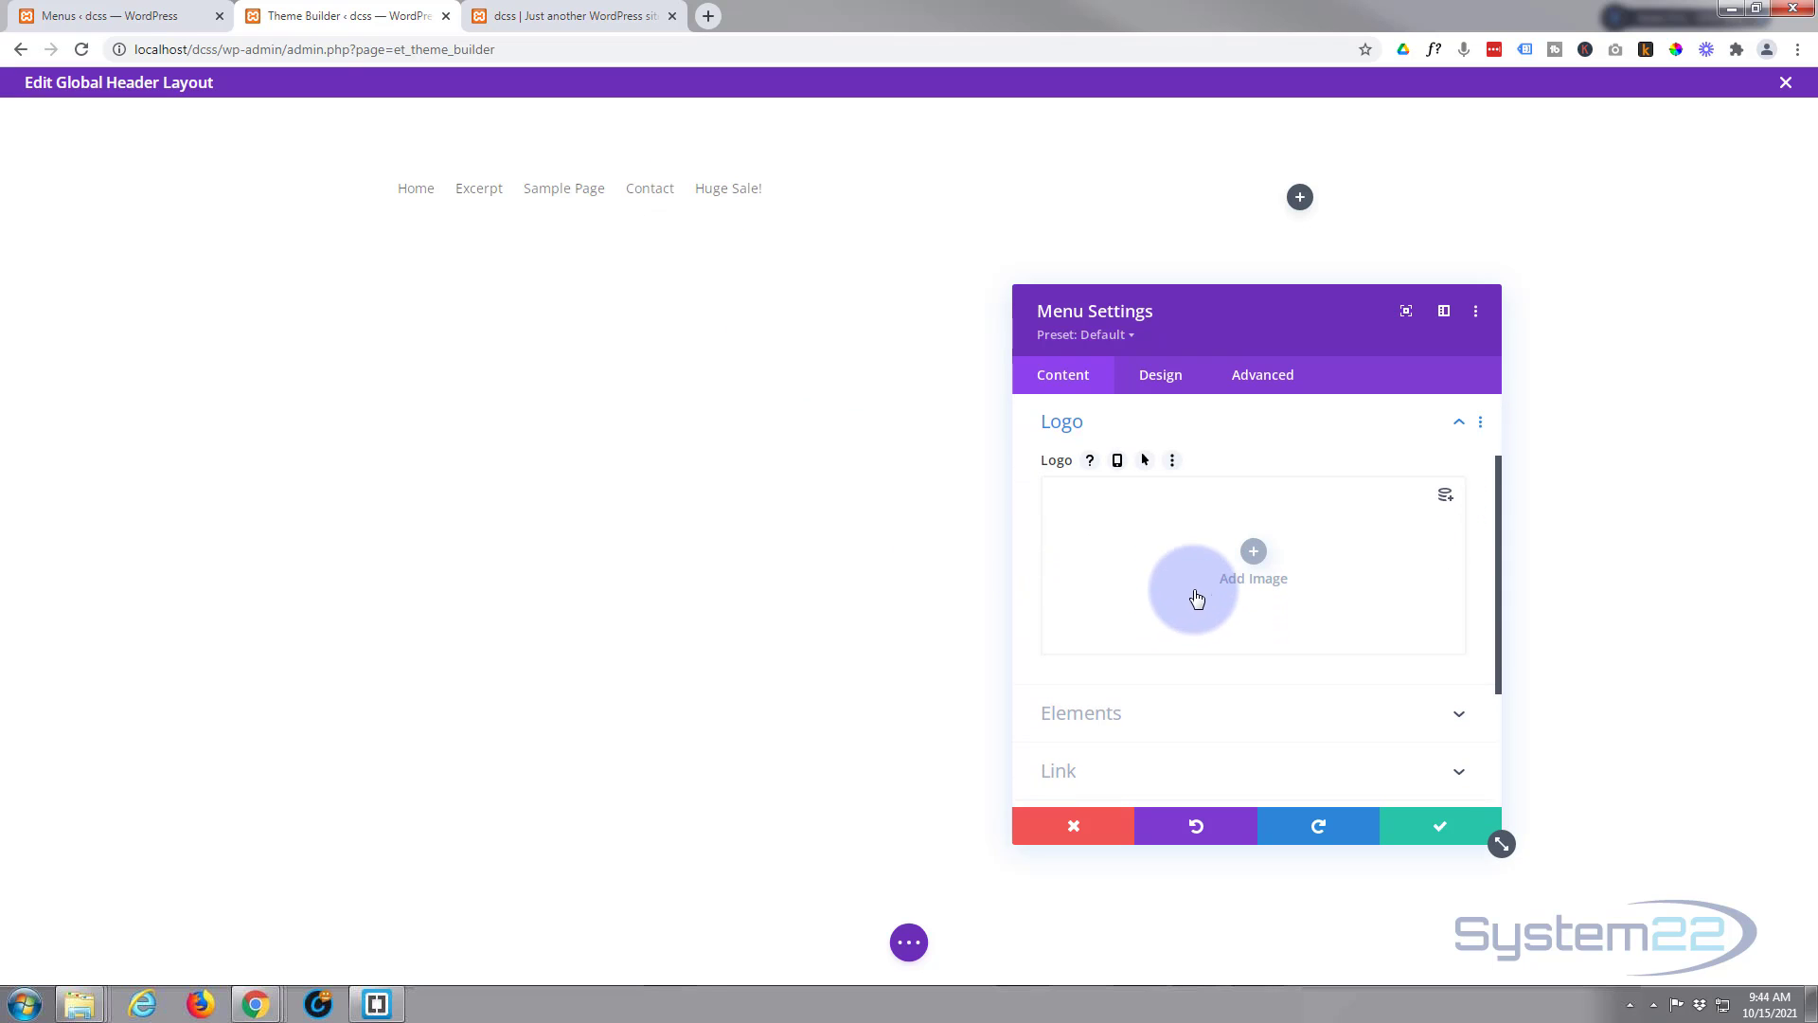
click(1246, 568)
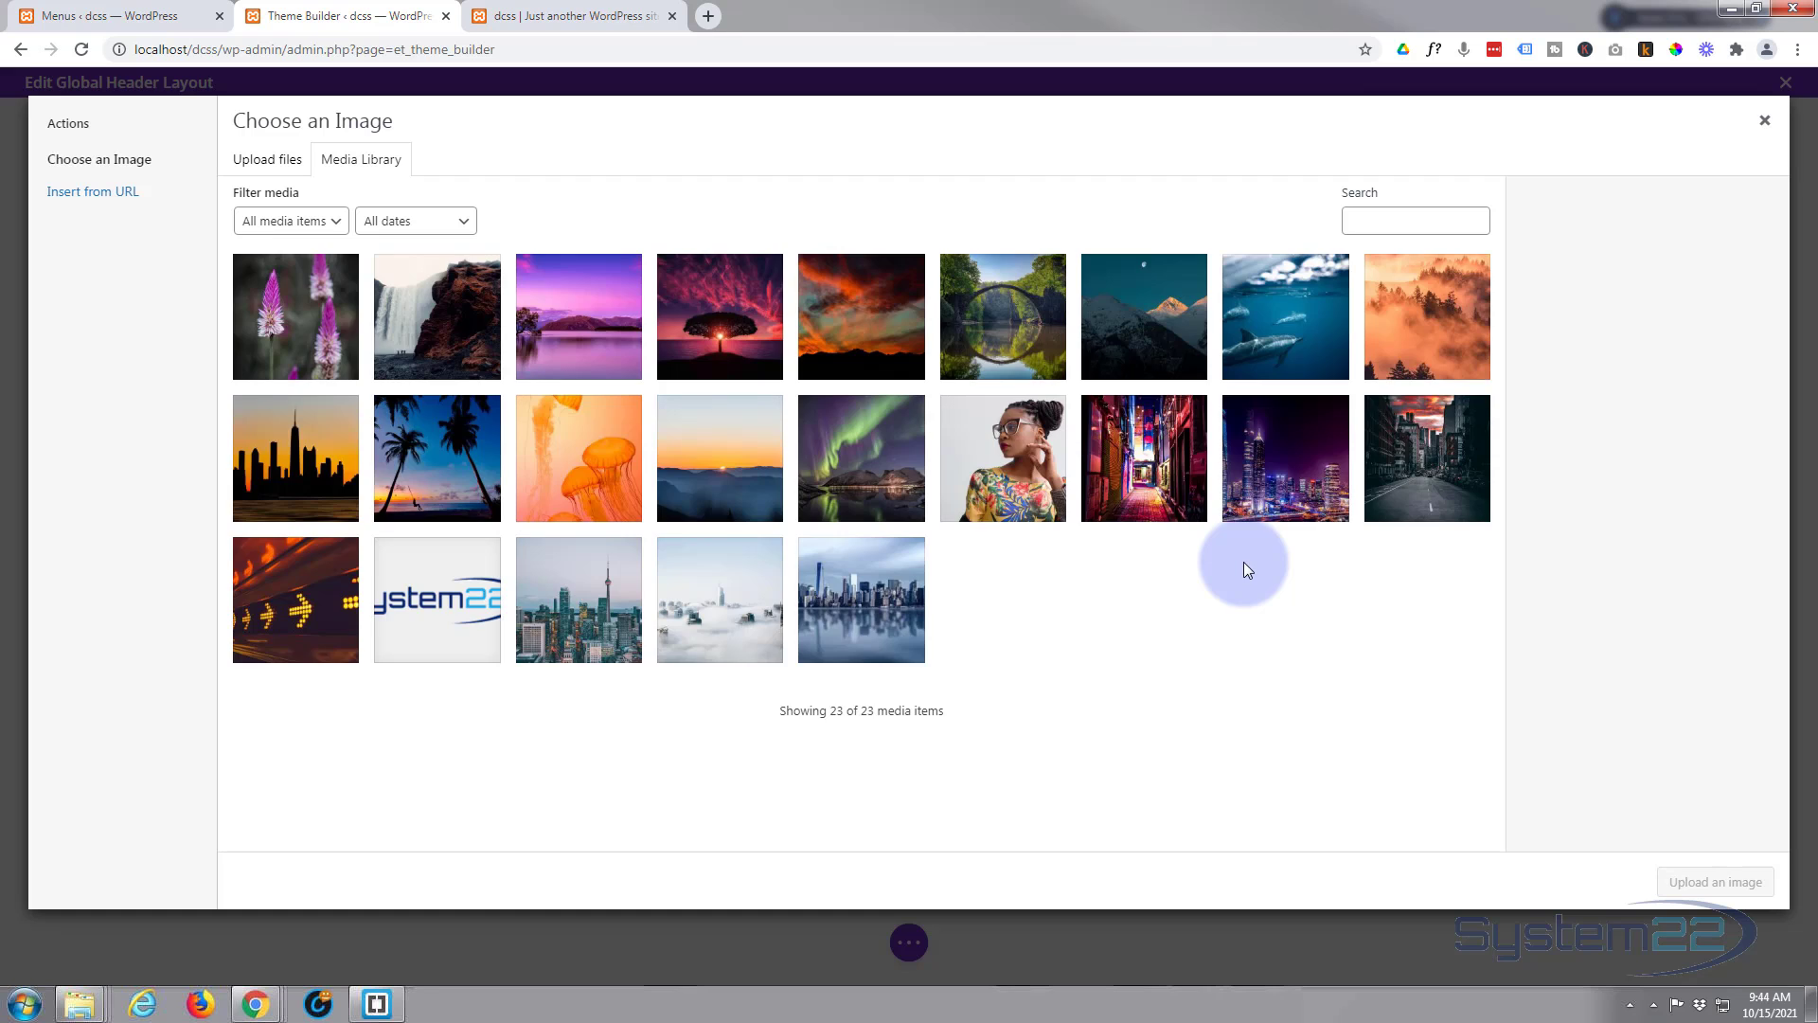
click(473, 606)
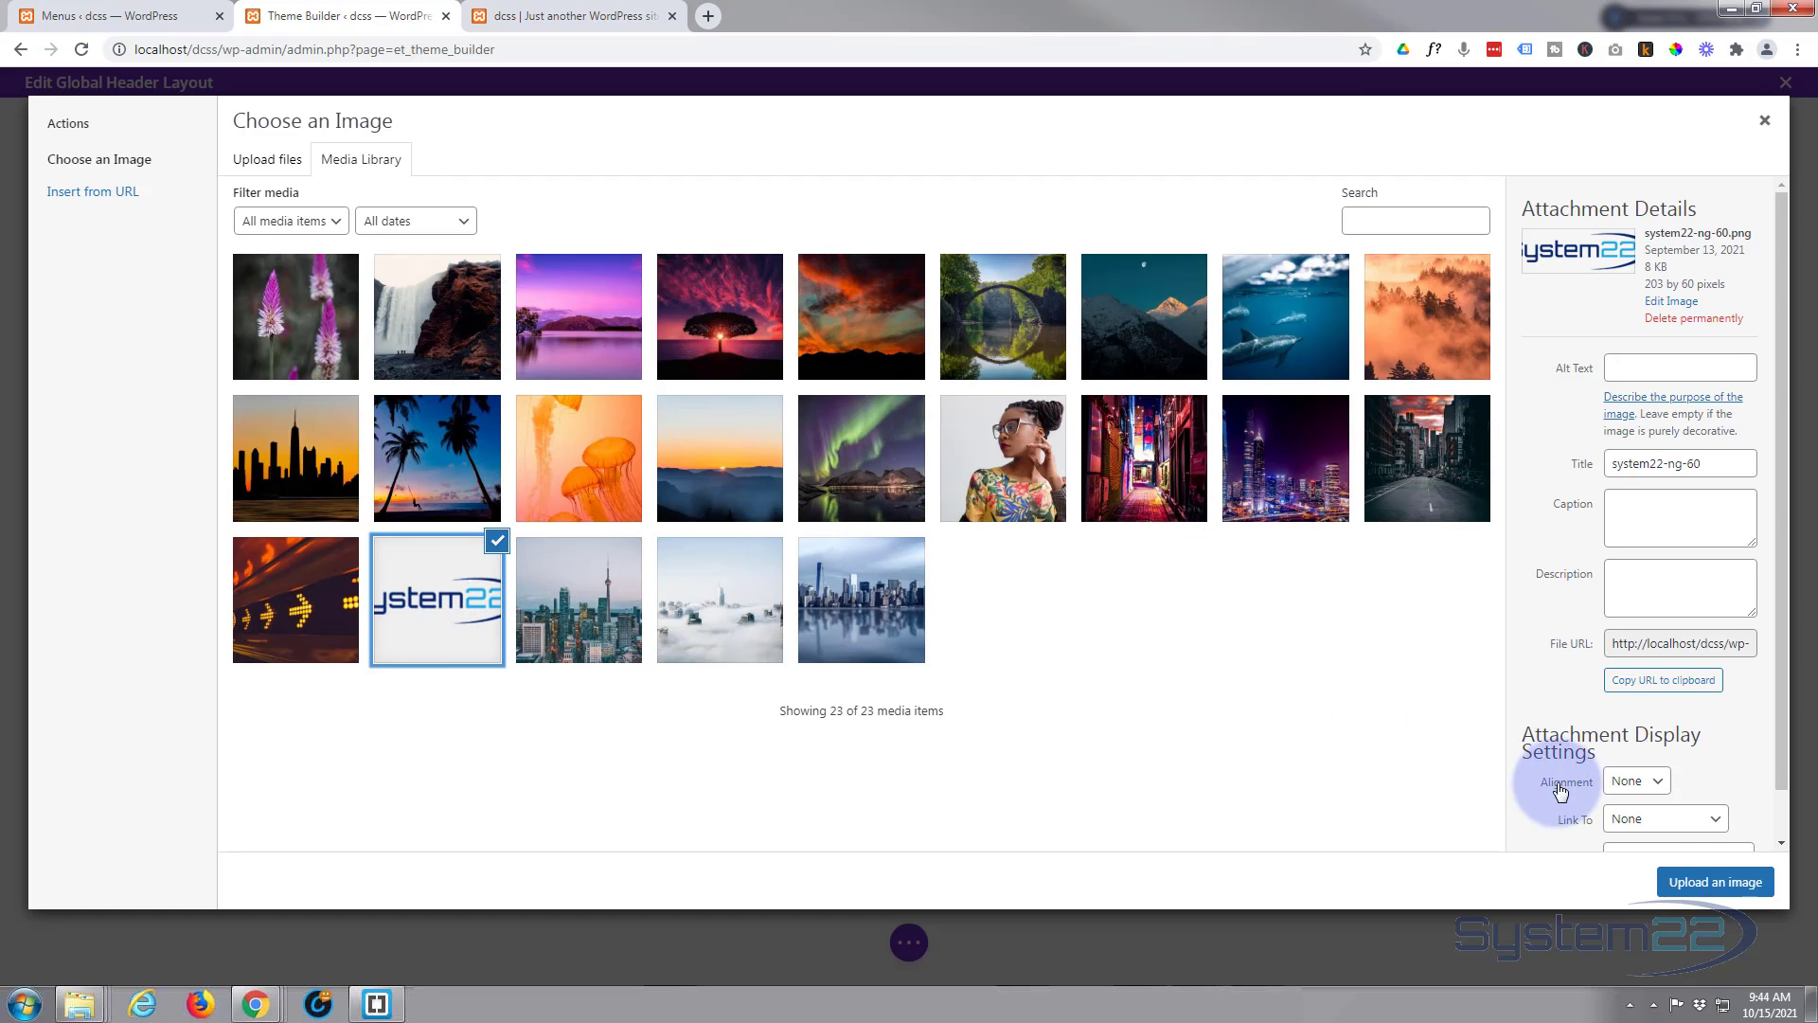
click(1687, 890)
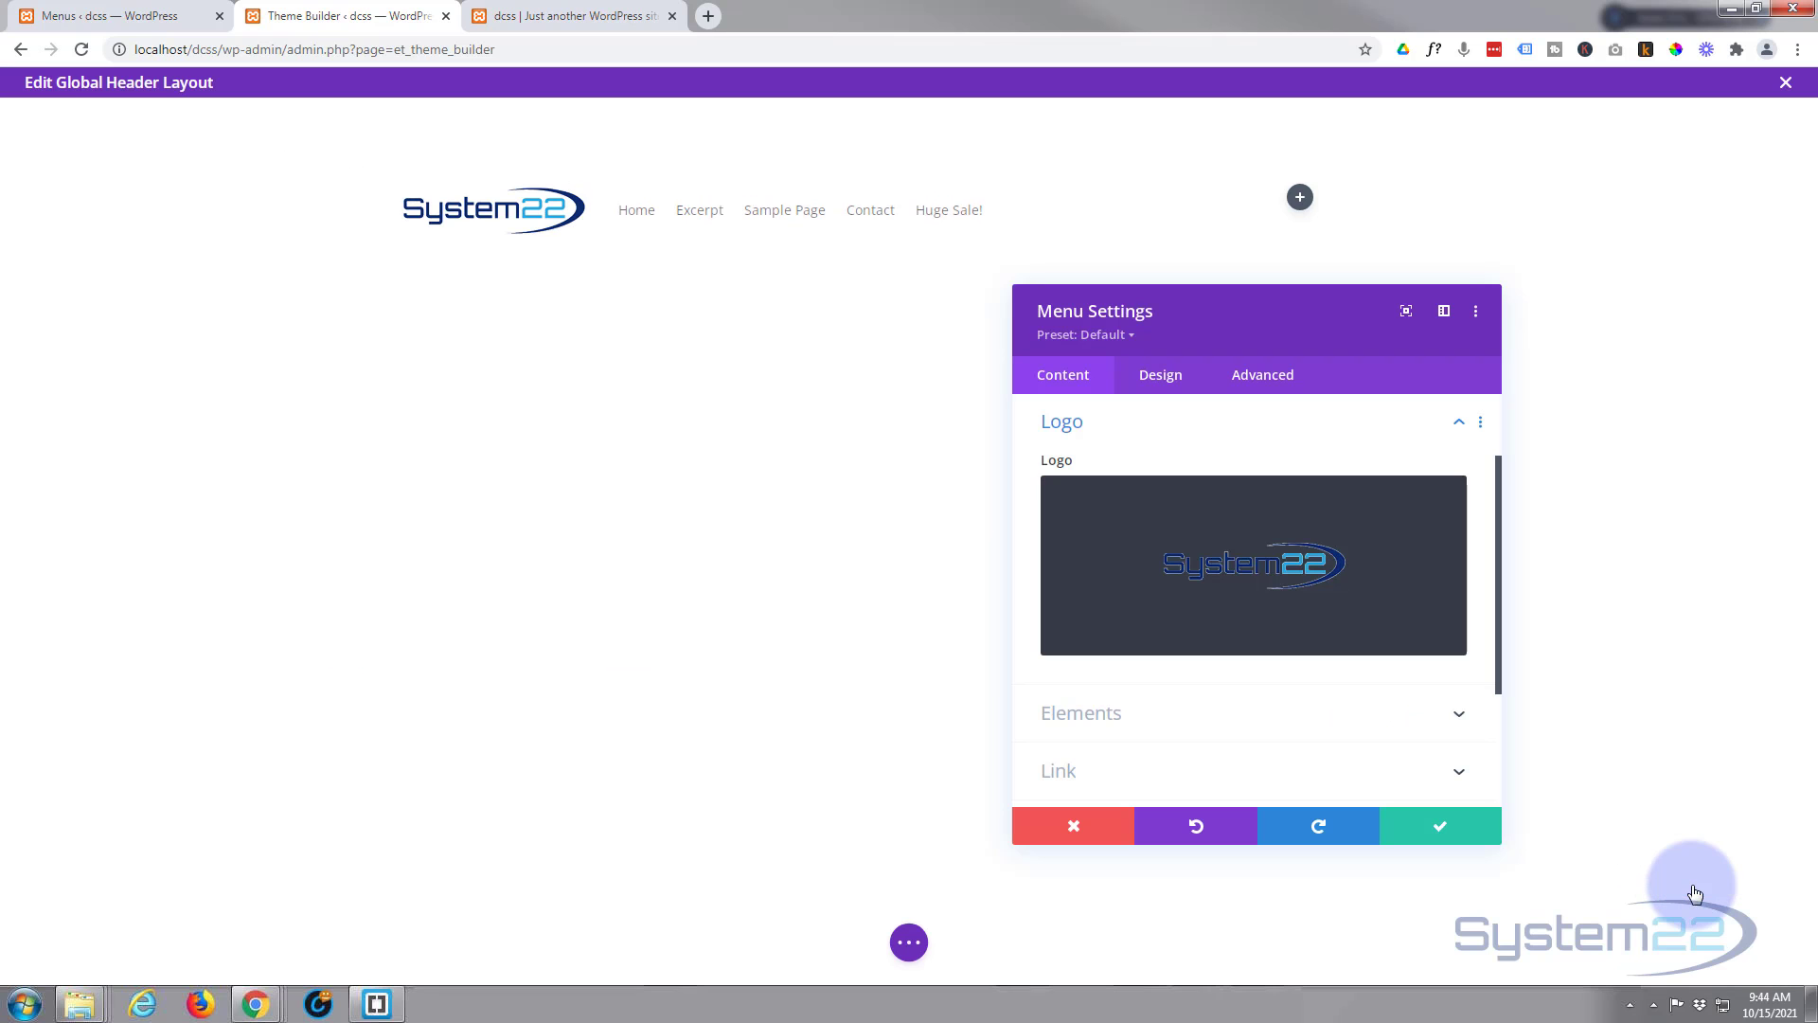
Step: Reduce the Menu module's logo width to 68% and save the module settings
click(1190, 713)
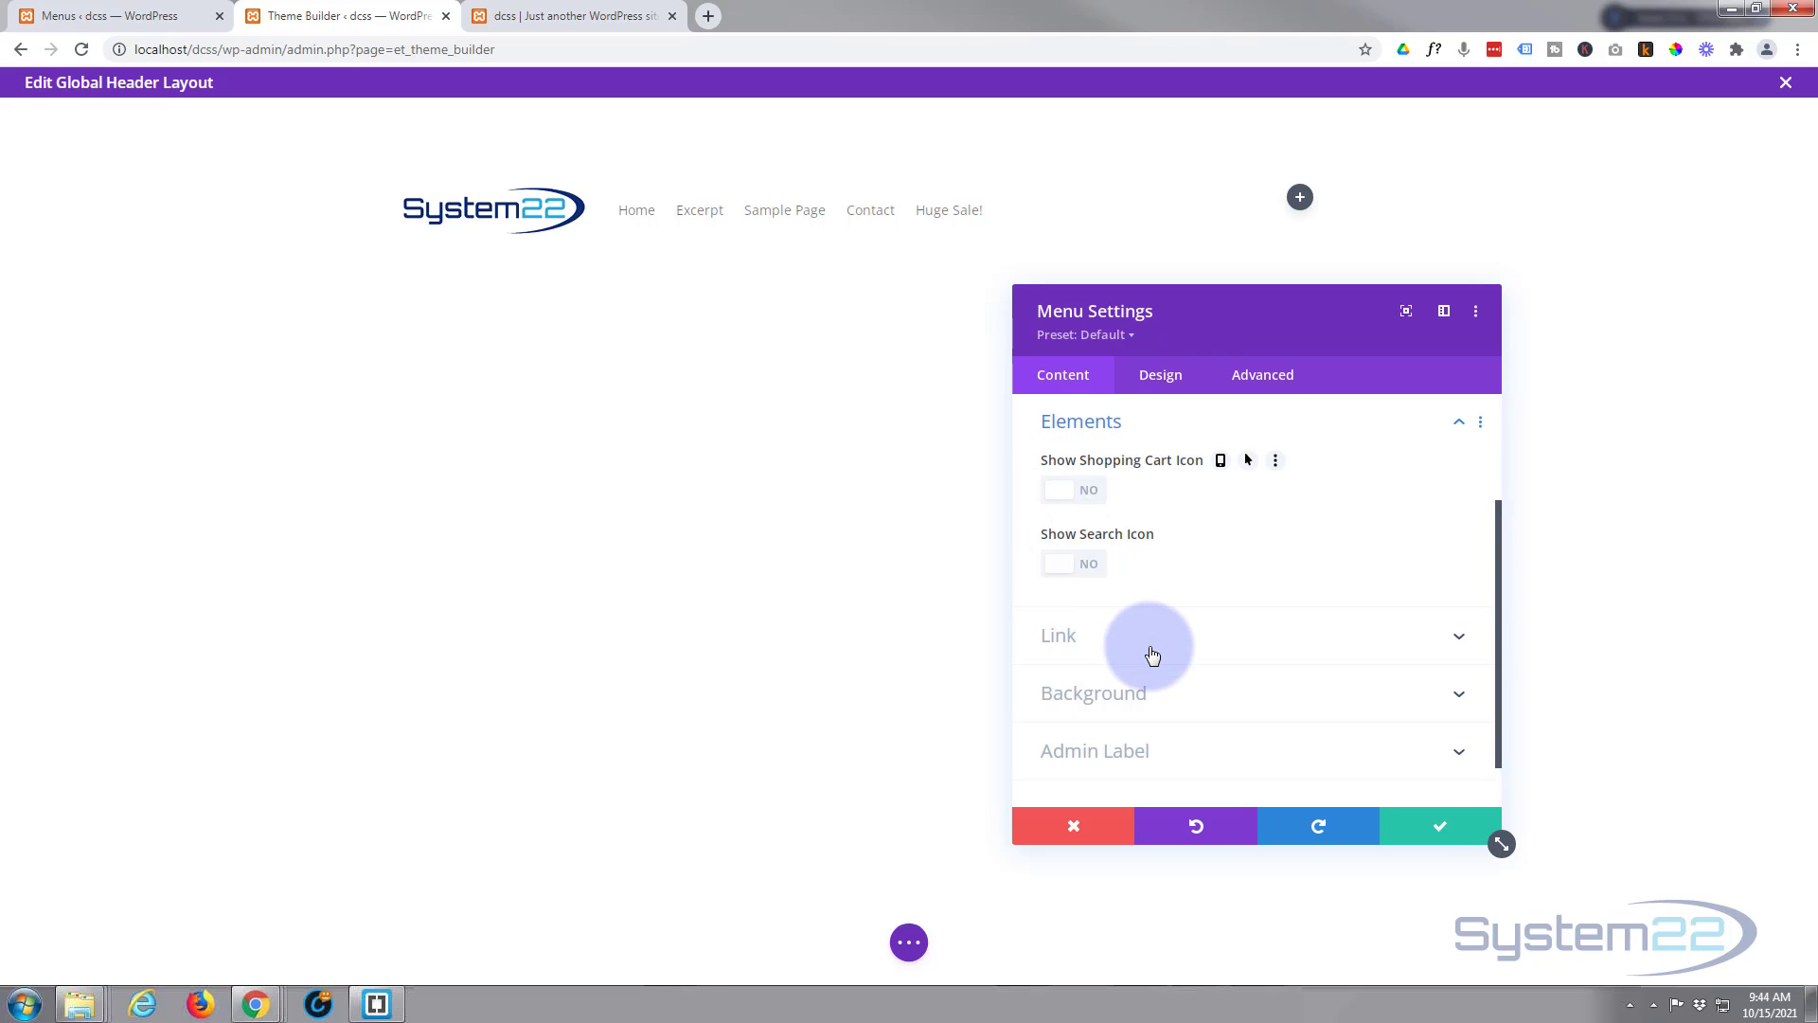
click(1161, 377)
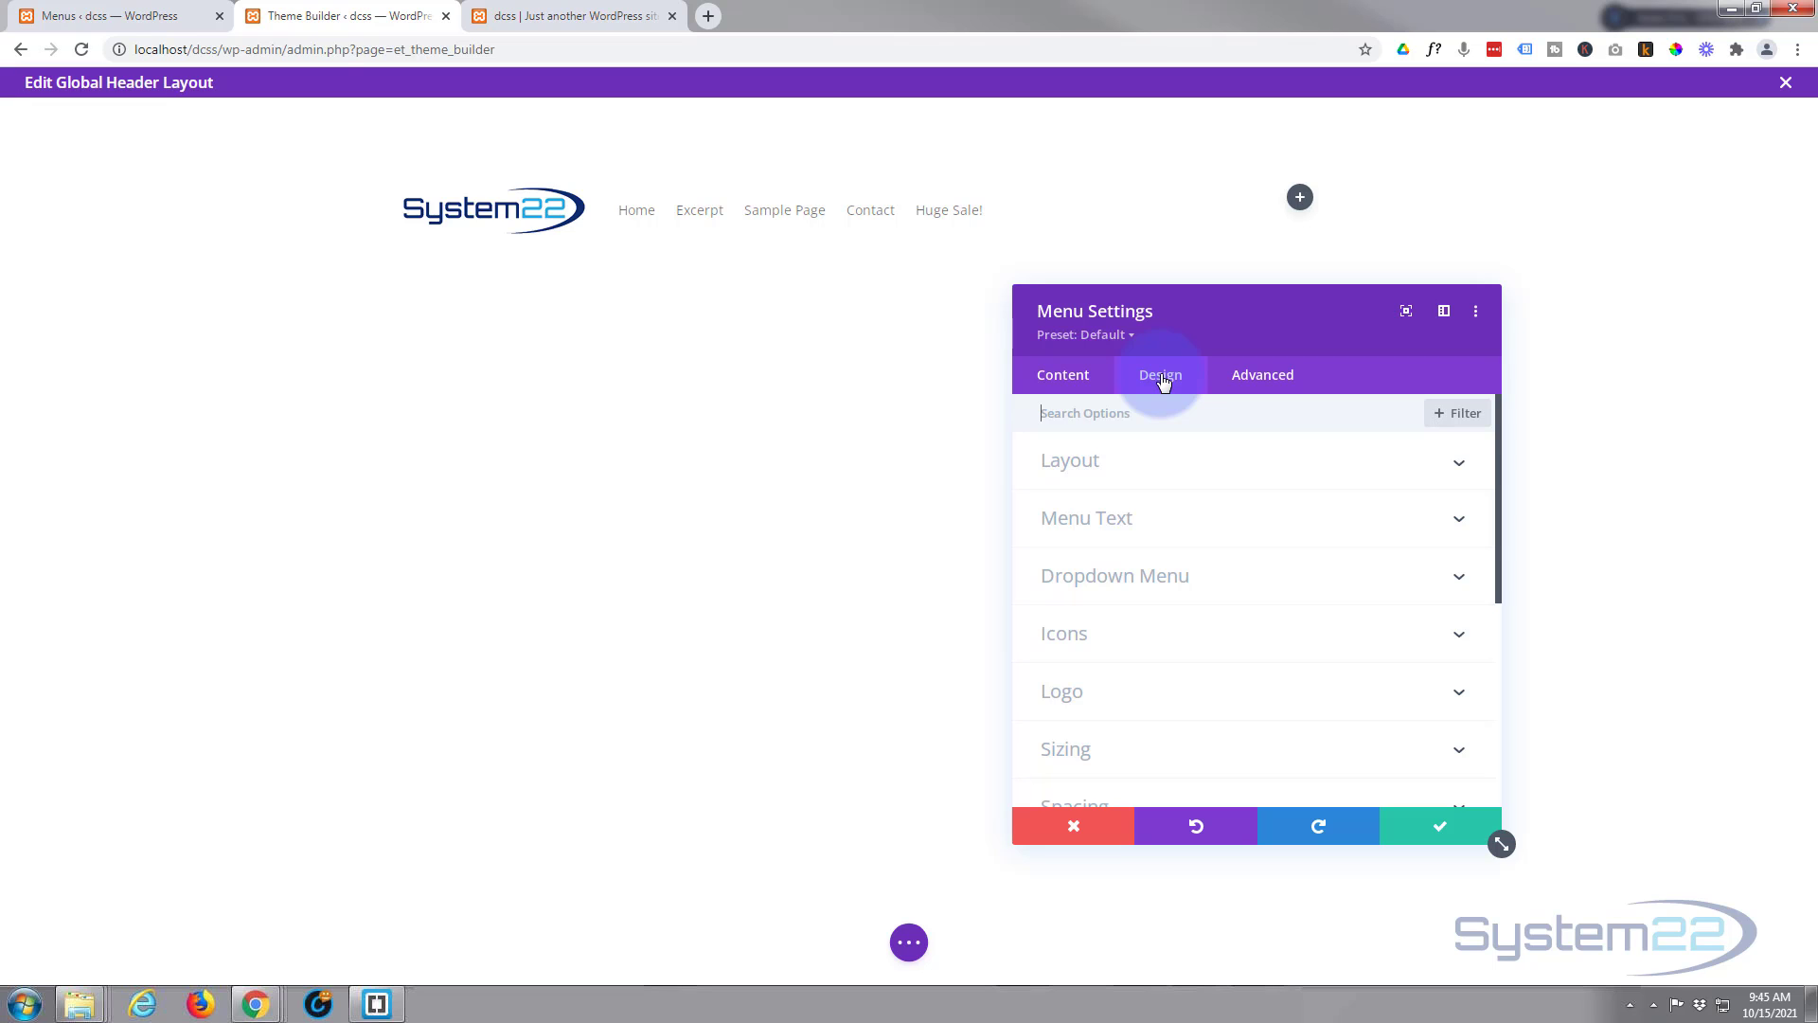
scroll(1193, 625, down, 3)
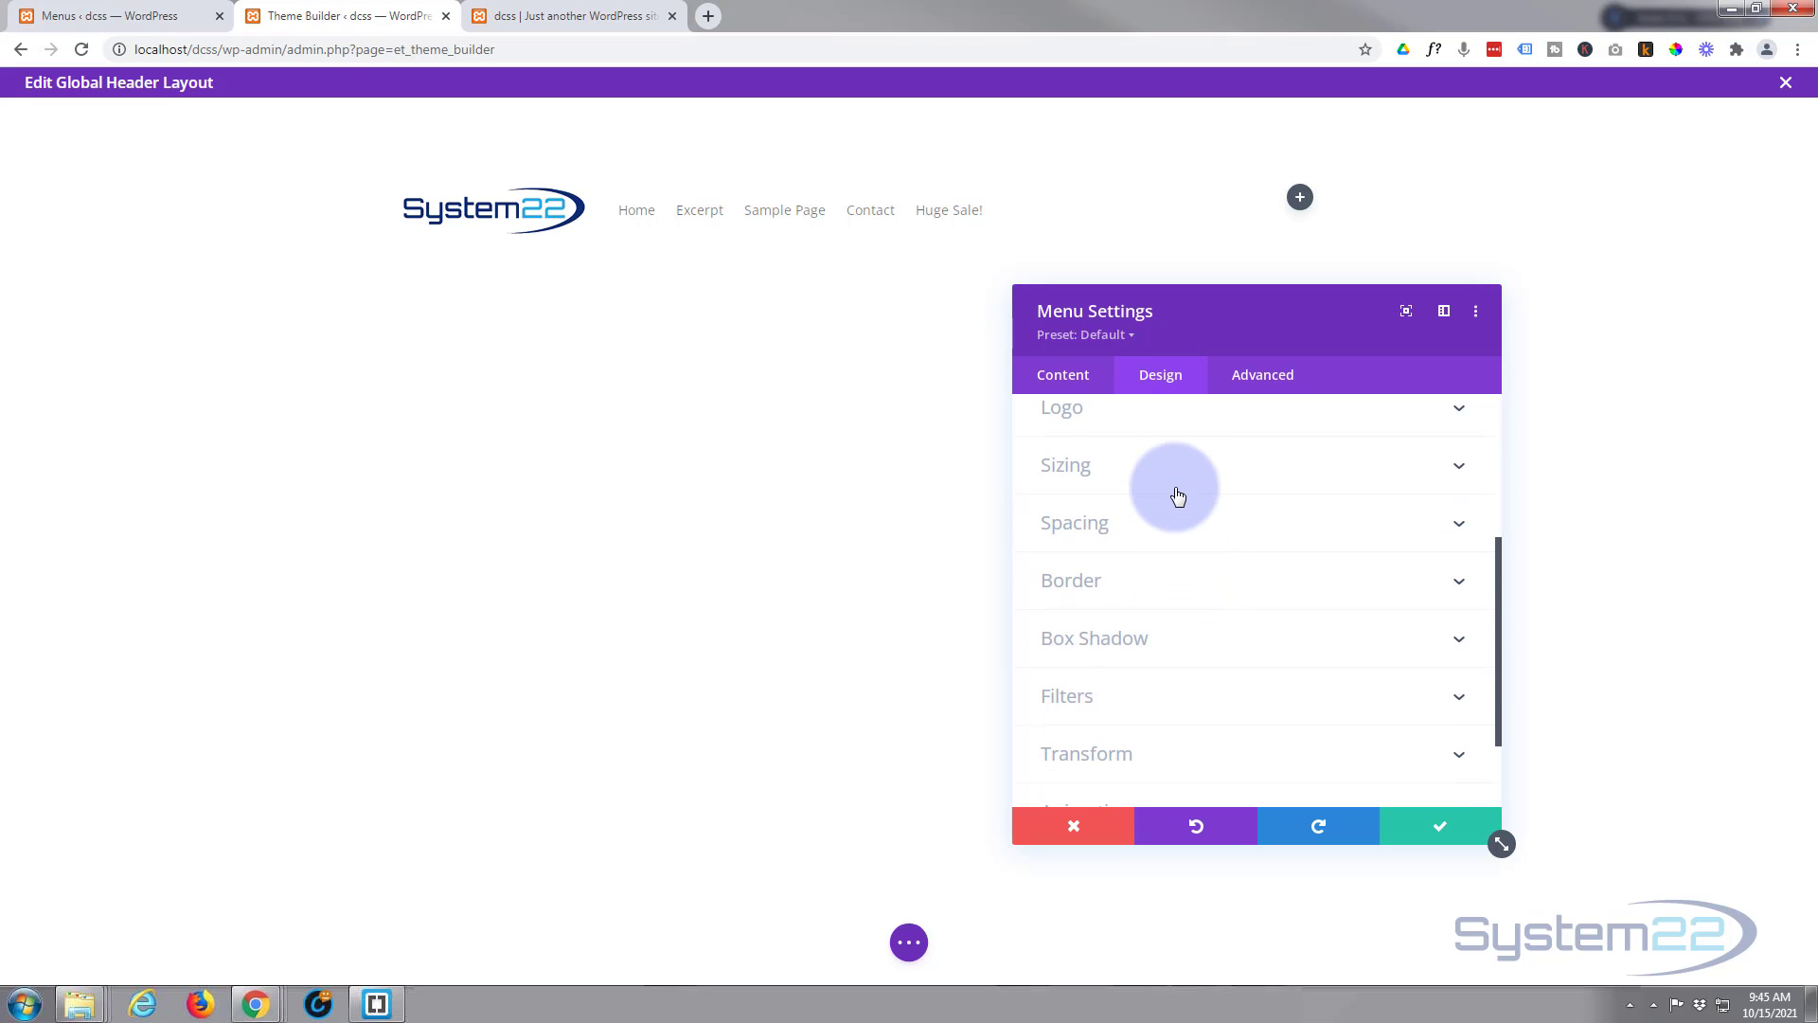
click(1178, 475)
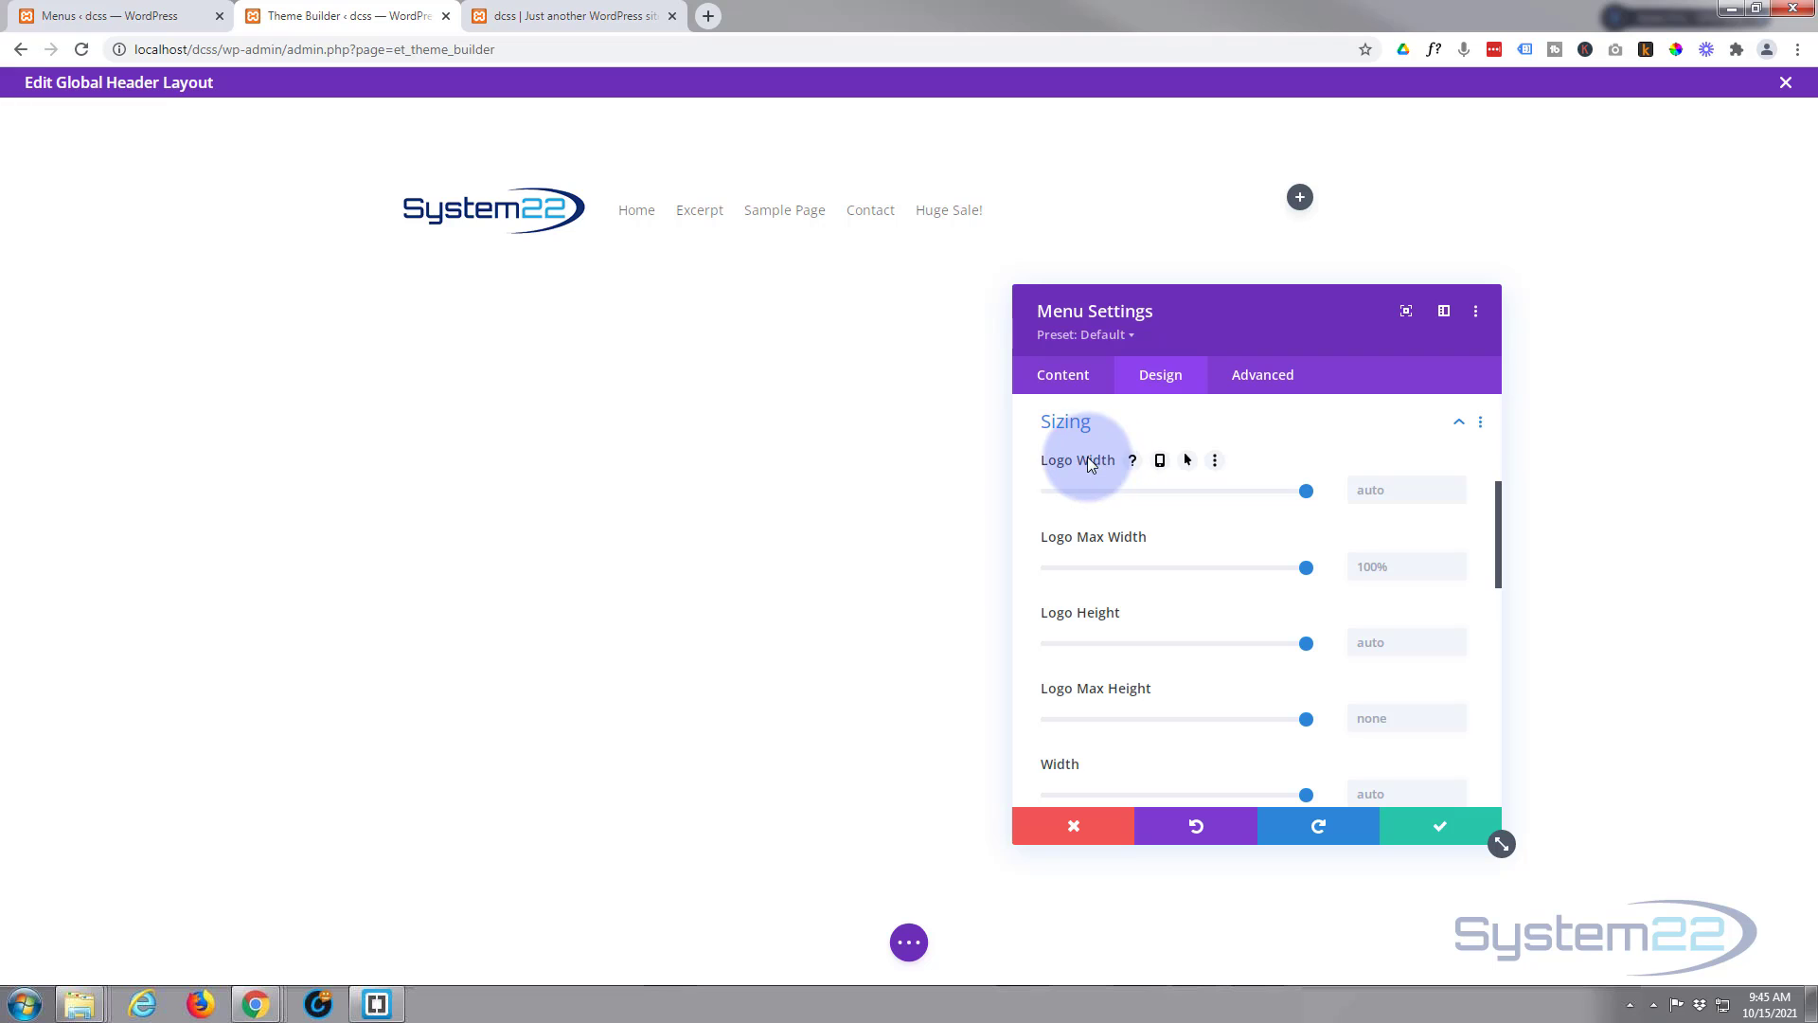
drag(1305, 490, 1224, 495)
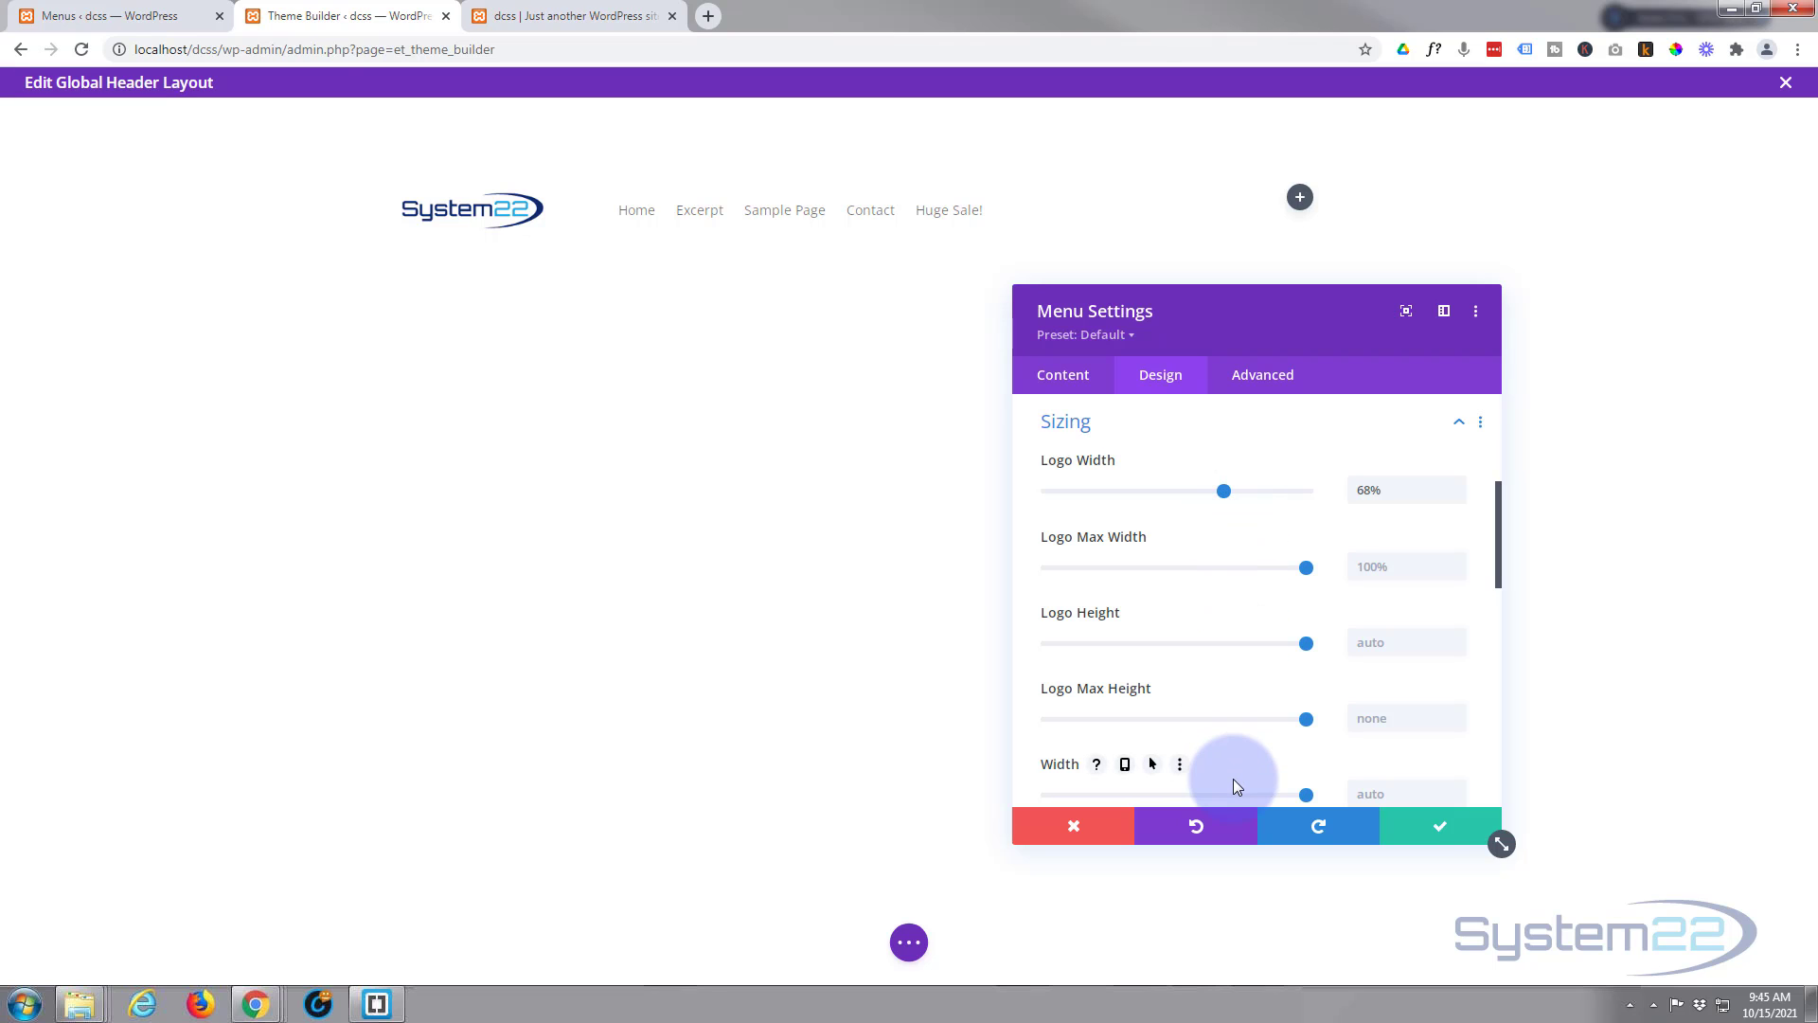
click(1432, 831)
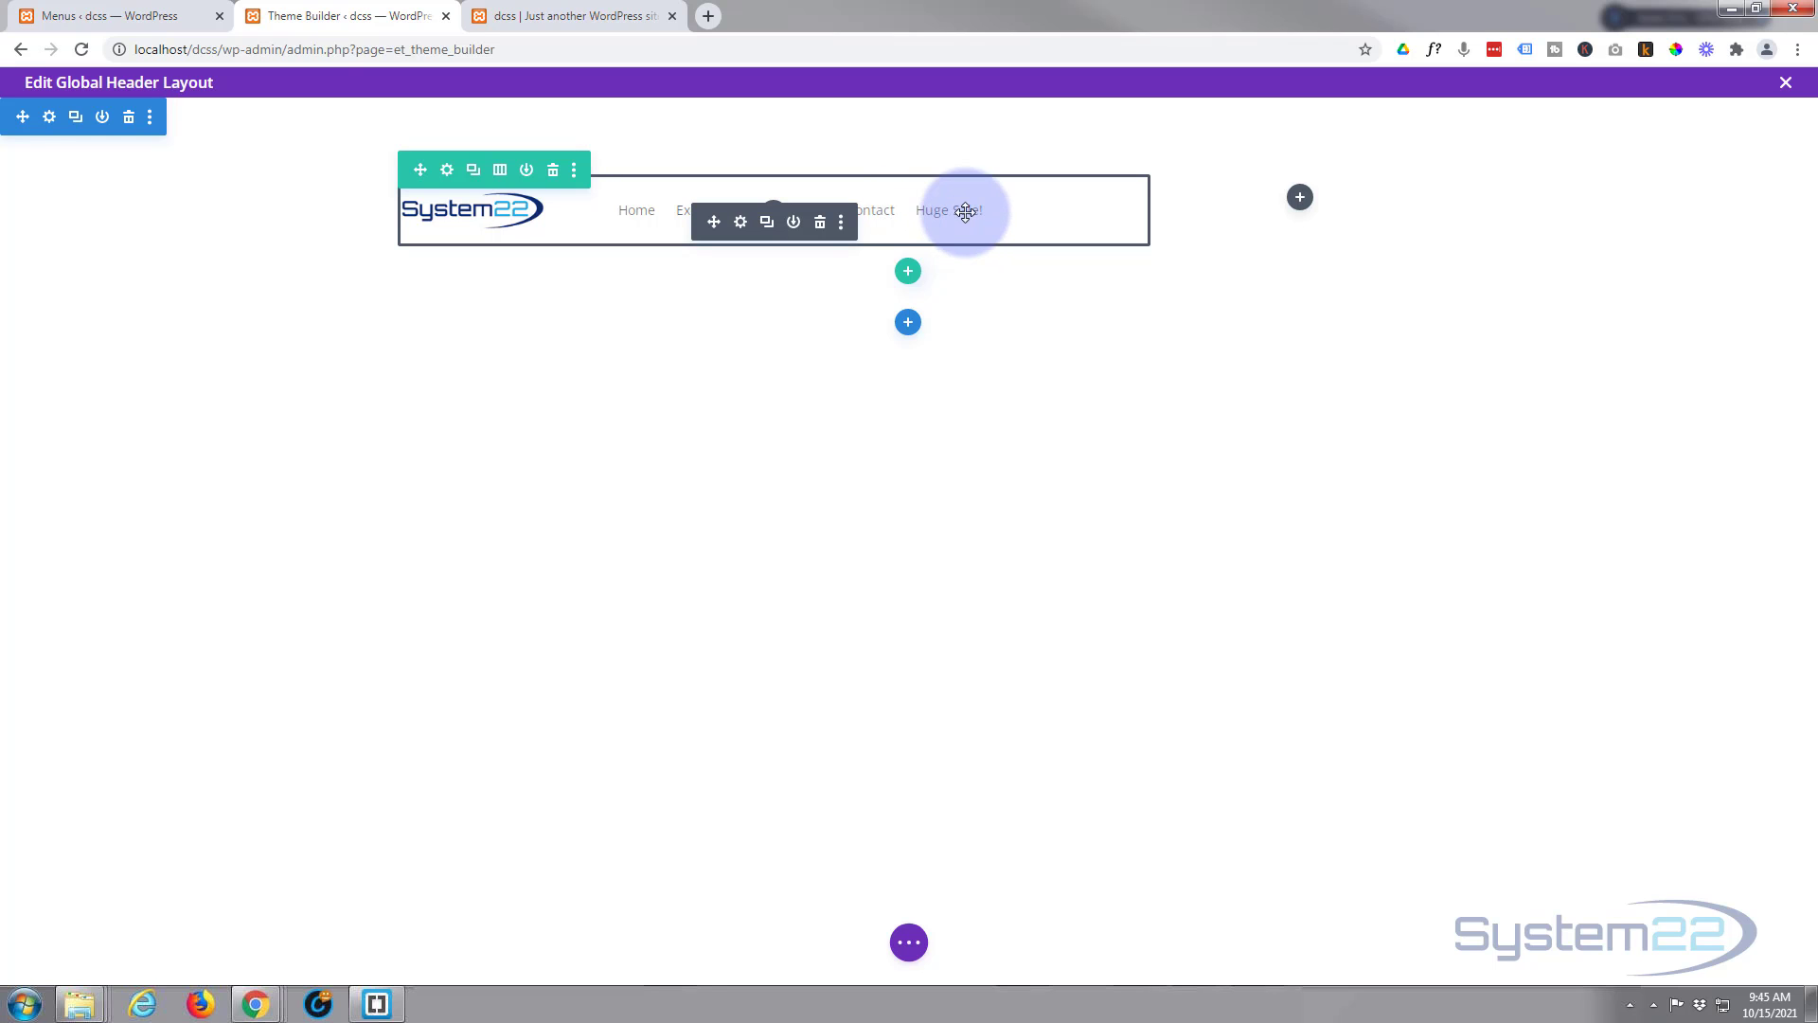
Step: Add a Button module to the empty narrow column and set its text to "Huge Sale!"
click(1300, 201)
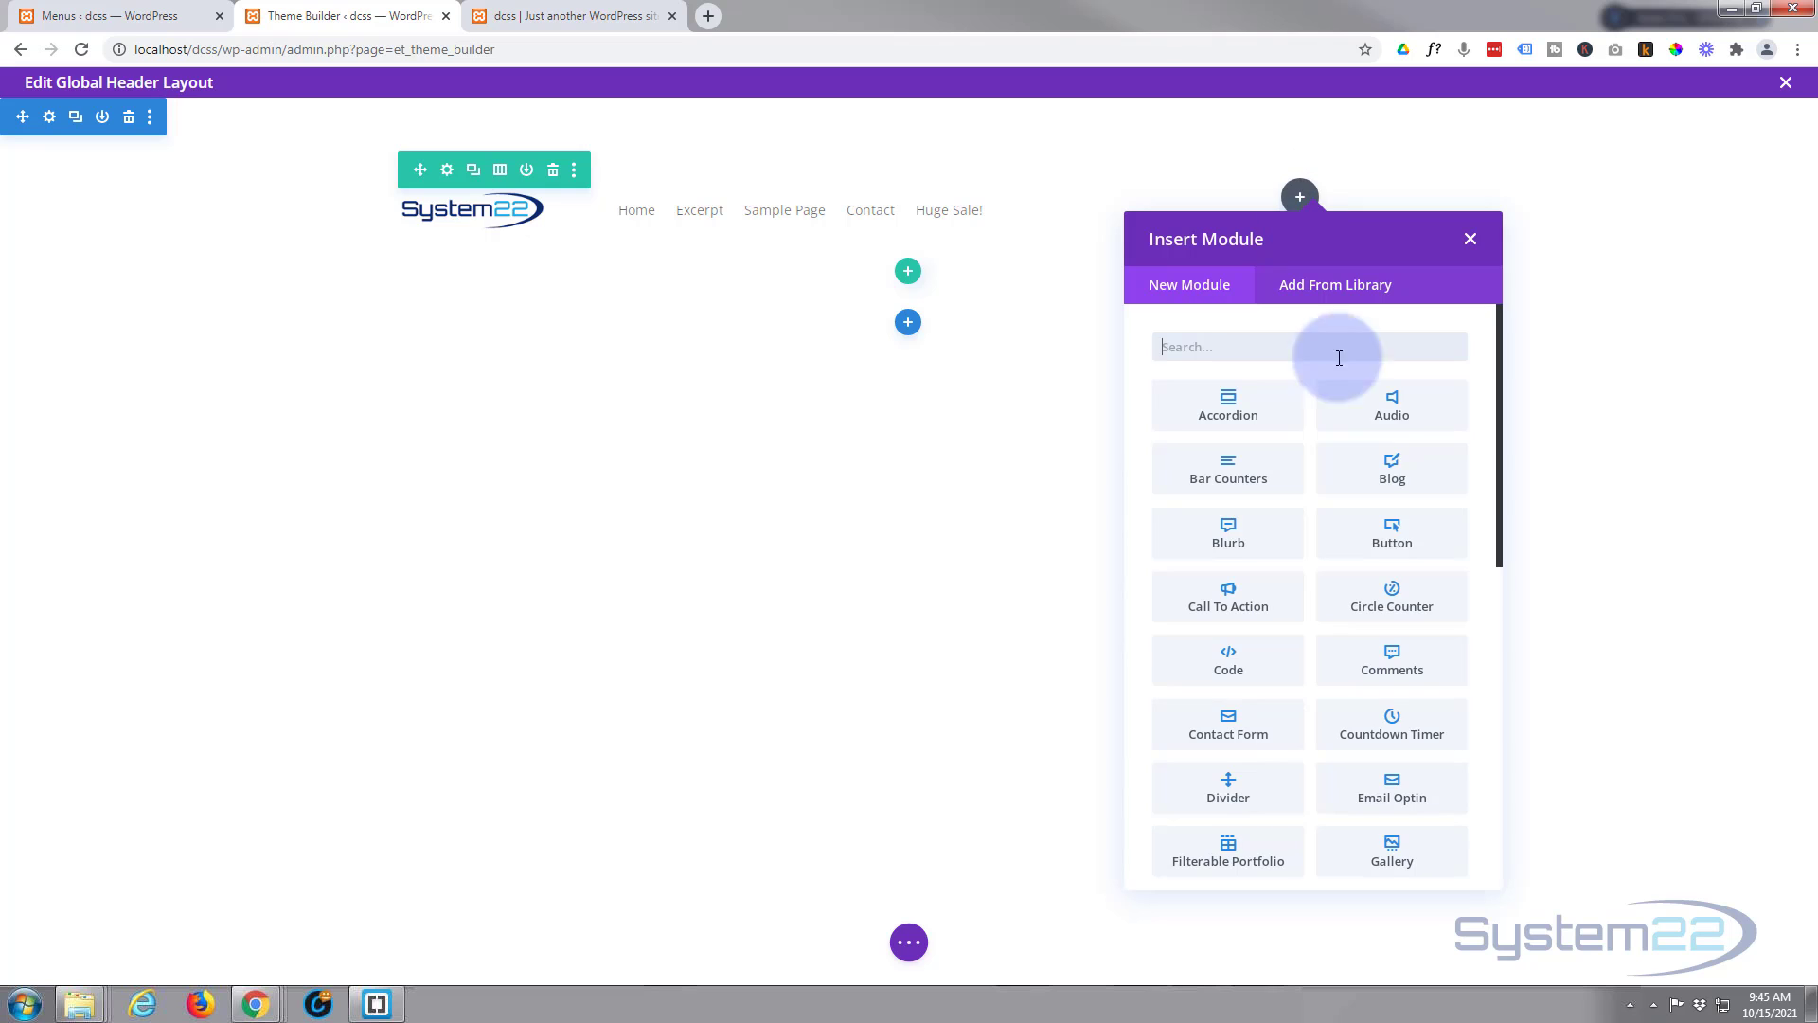
click(1414, 540)
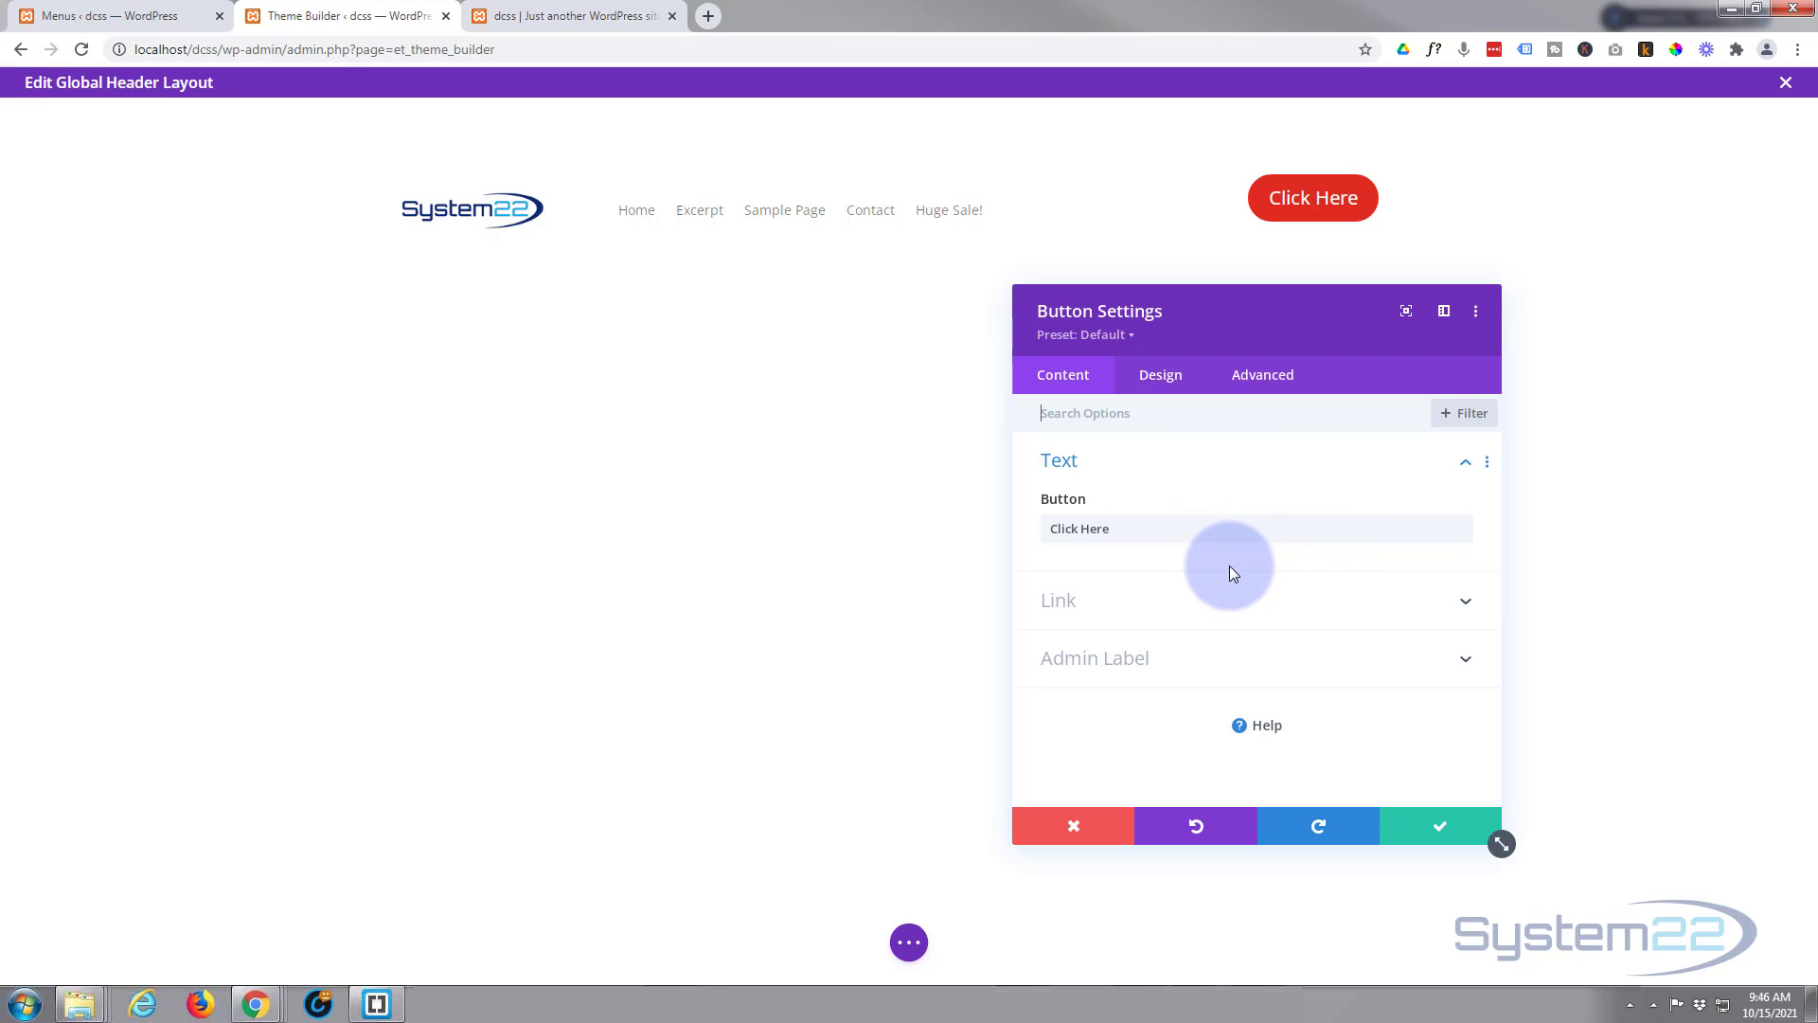
drag(1110, 528, 1026, 522)
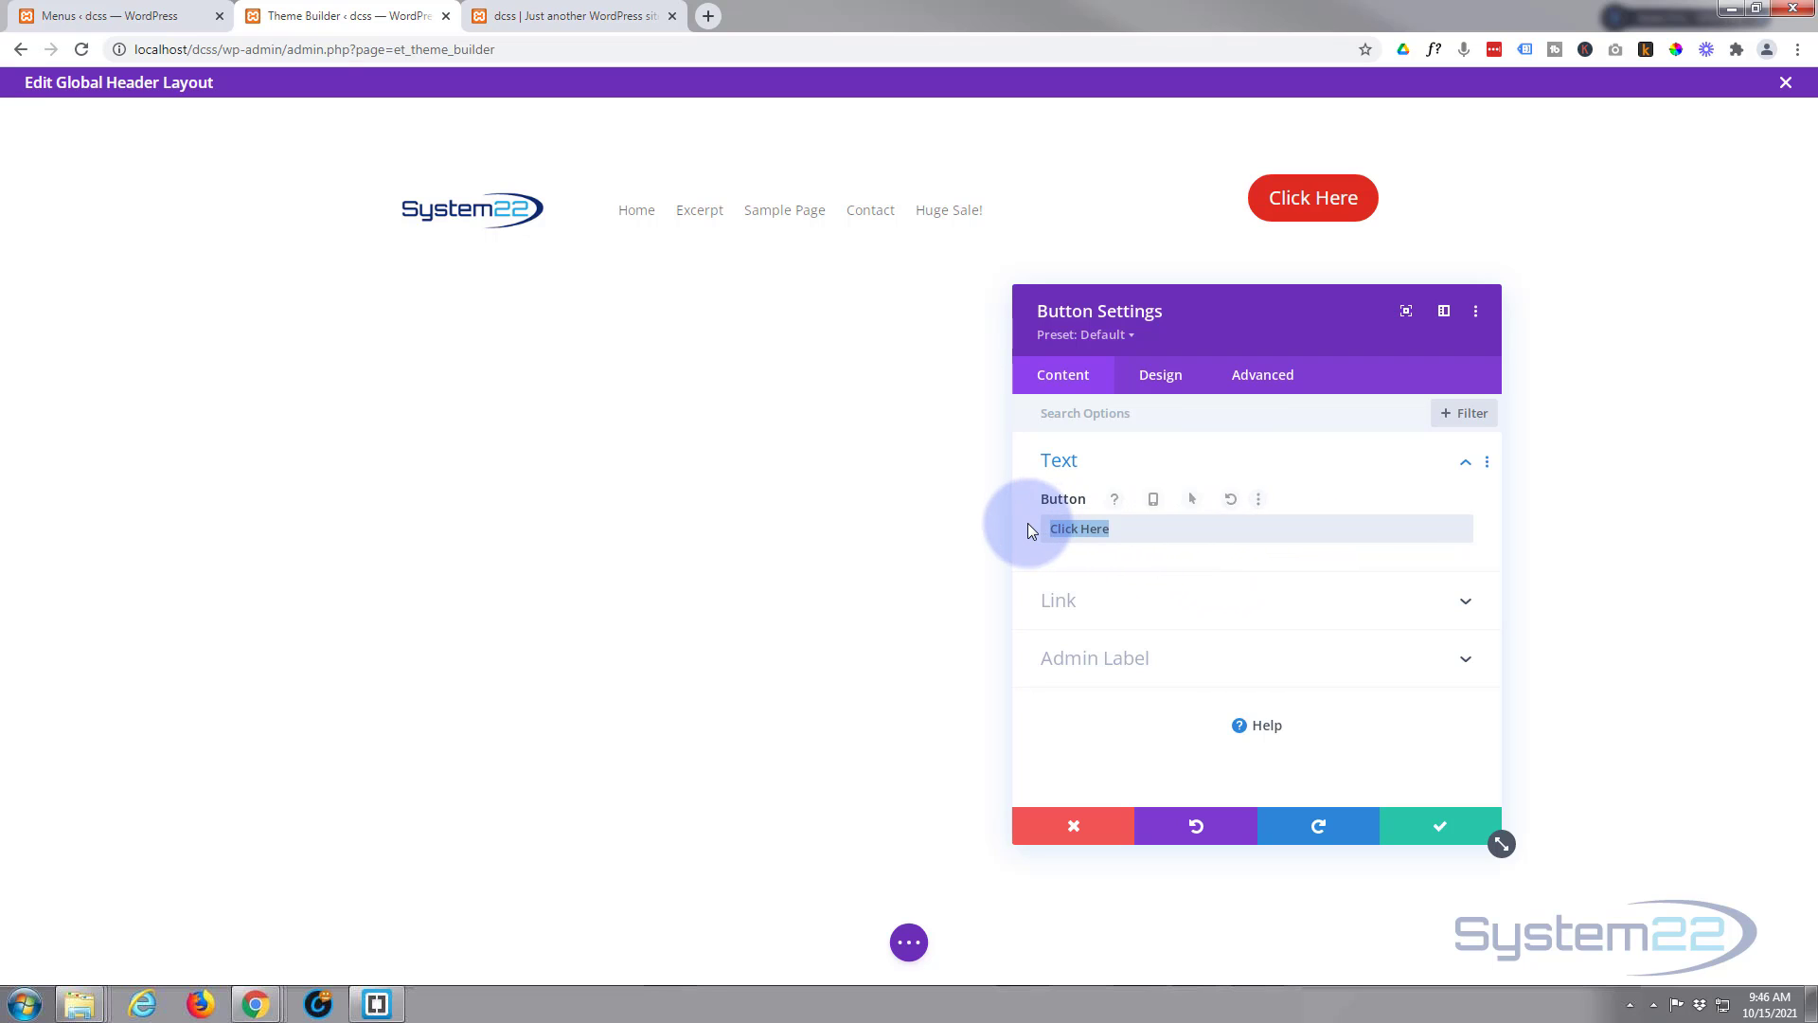
text(Hug)
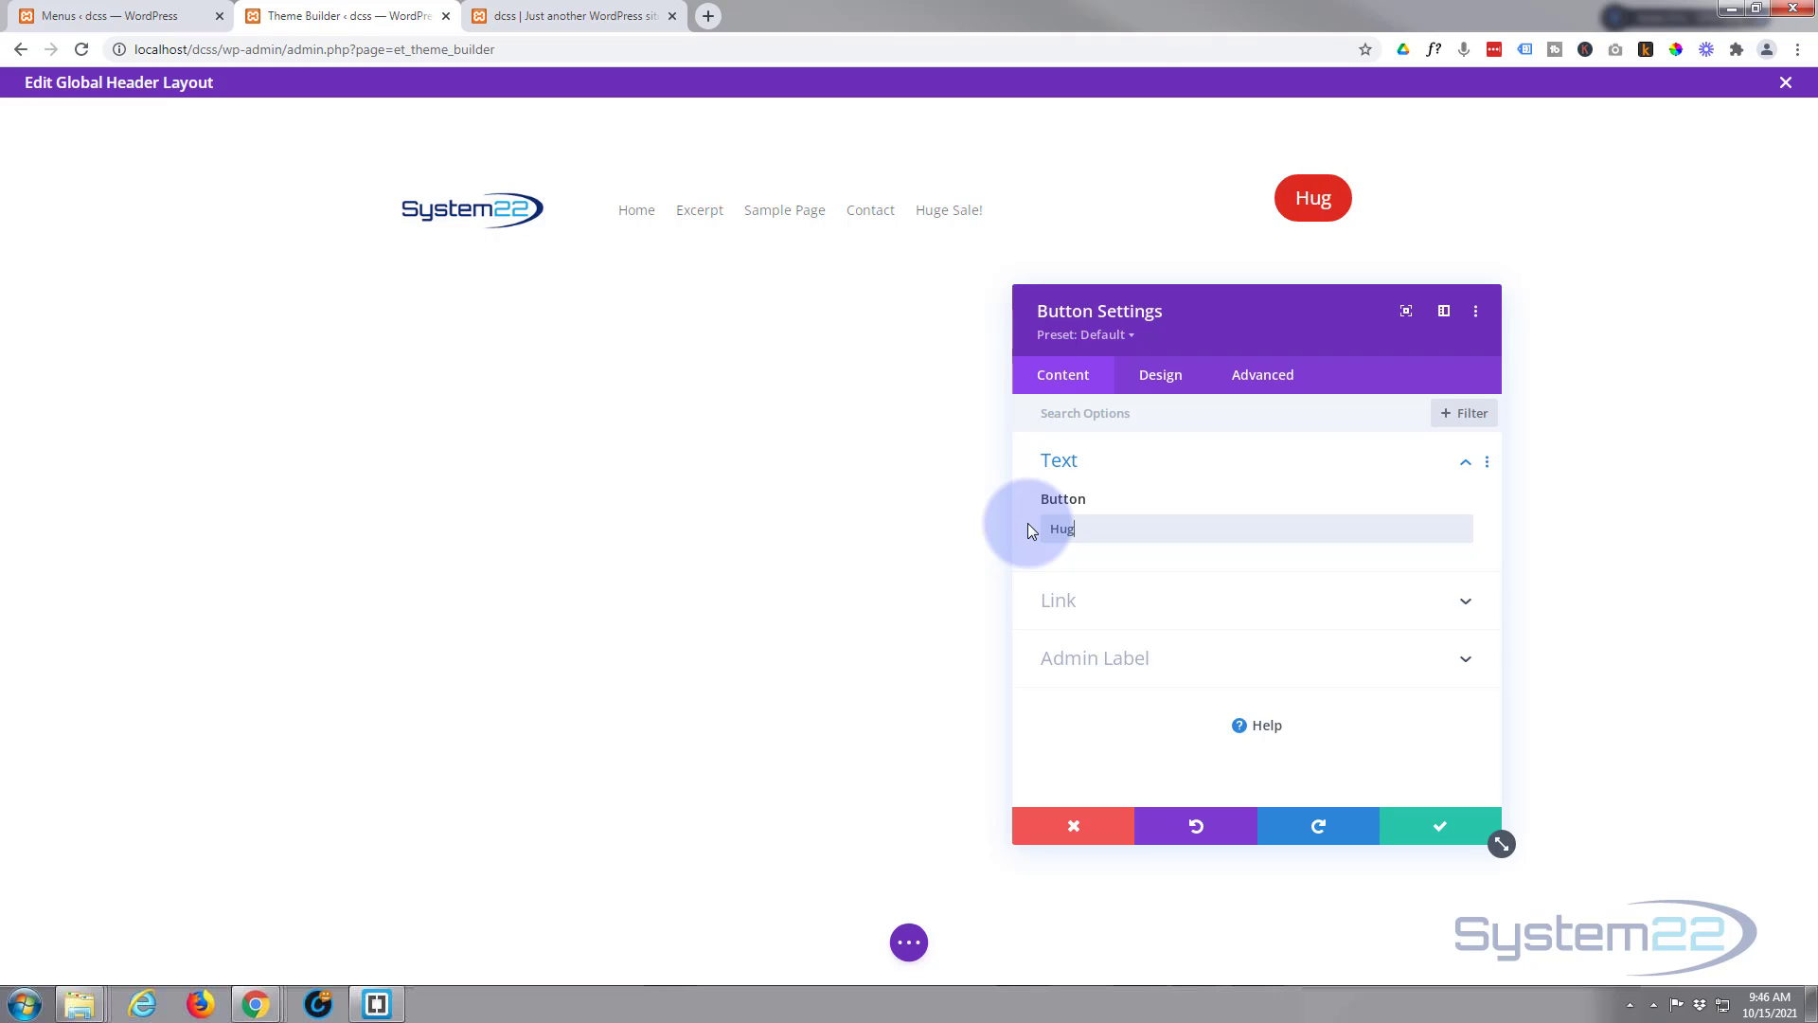
text(e Sale!)
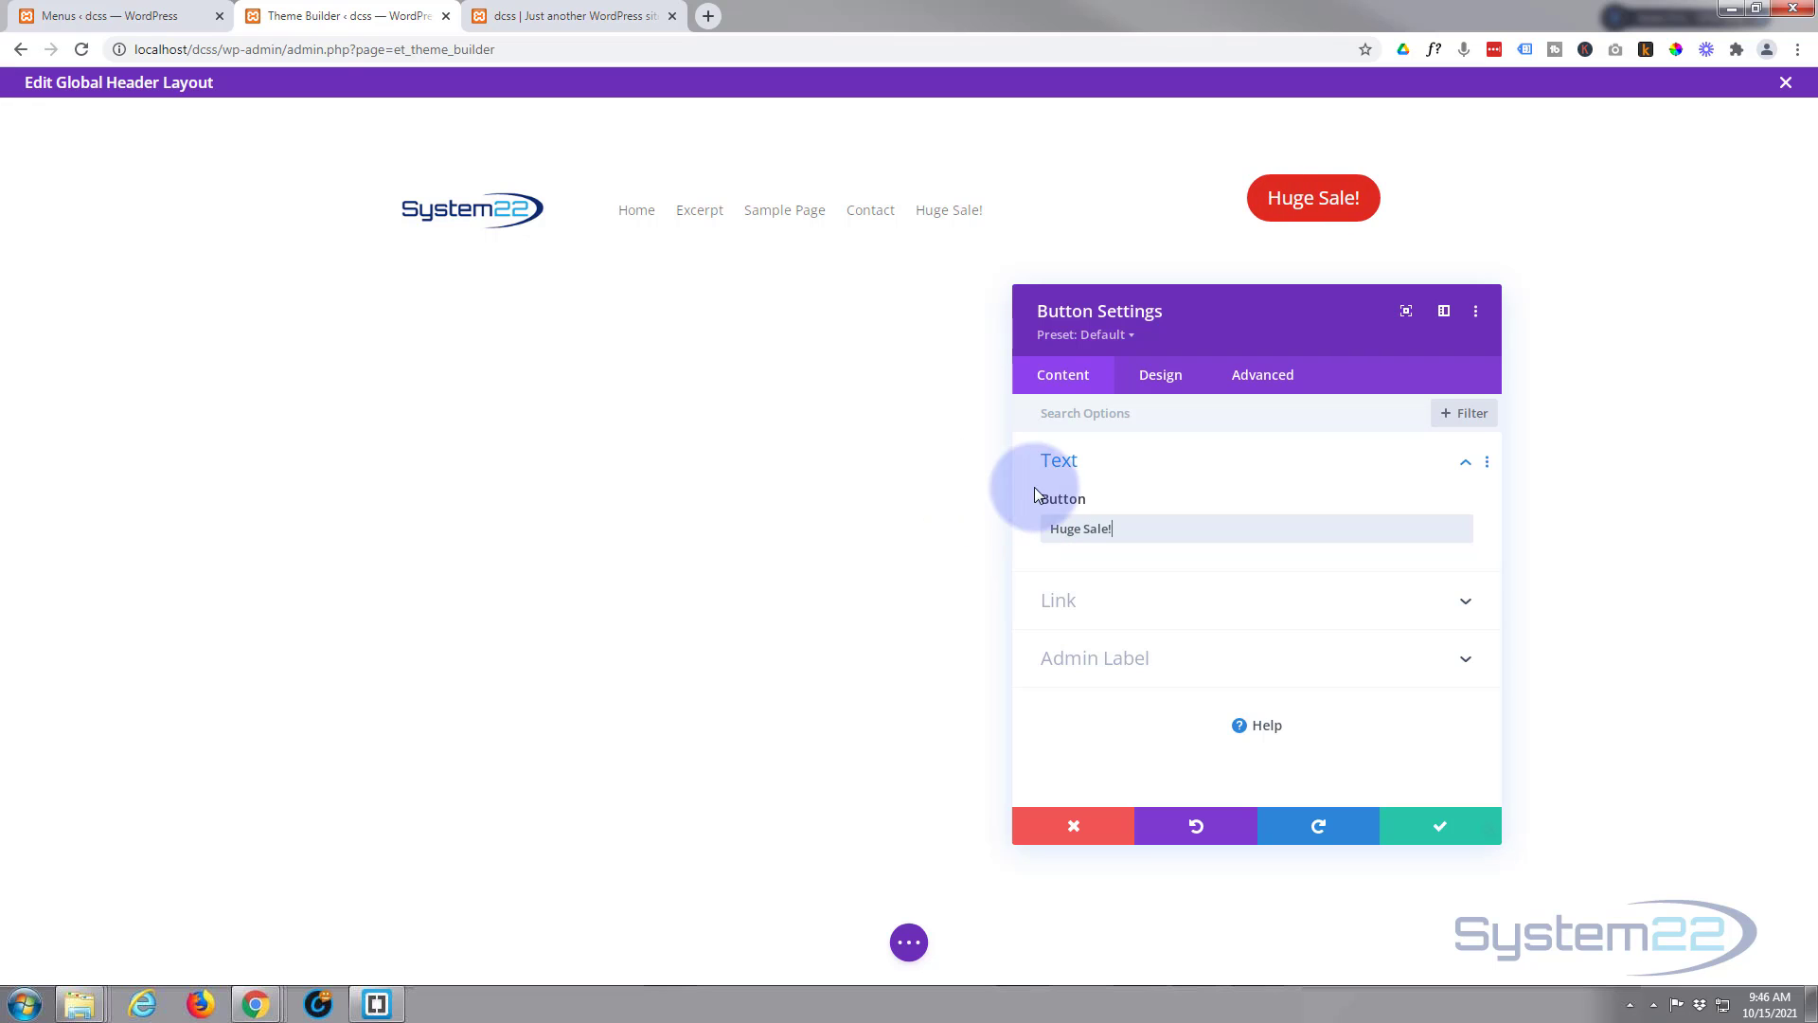
click(1181, 602)
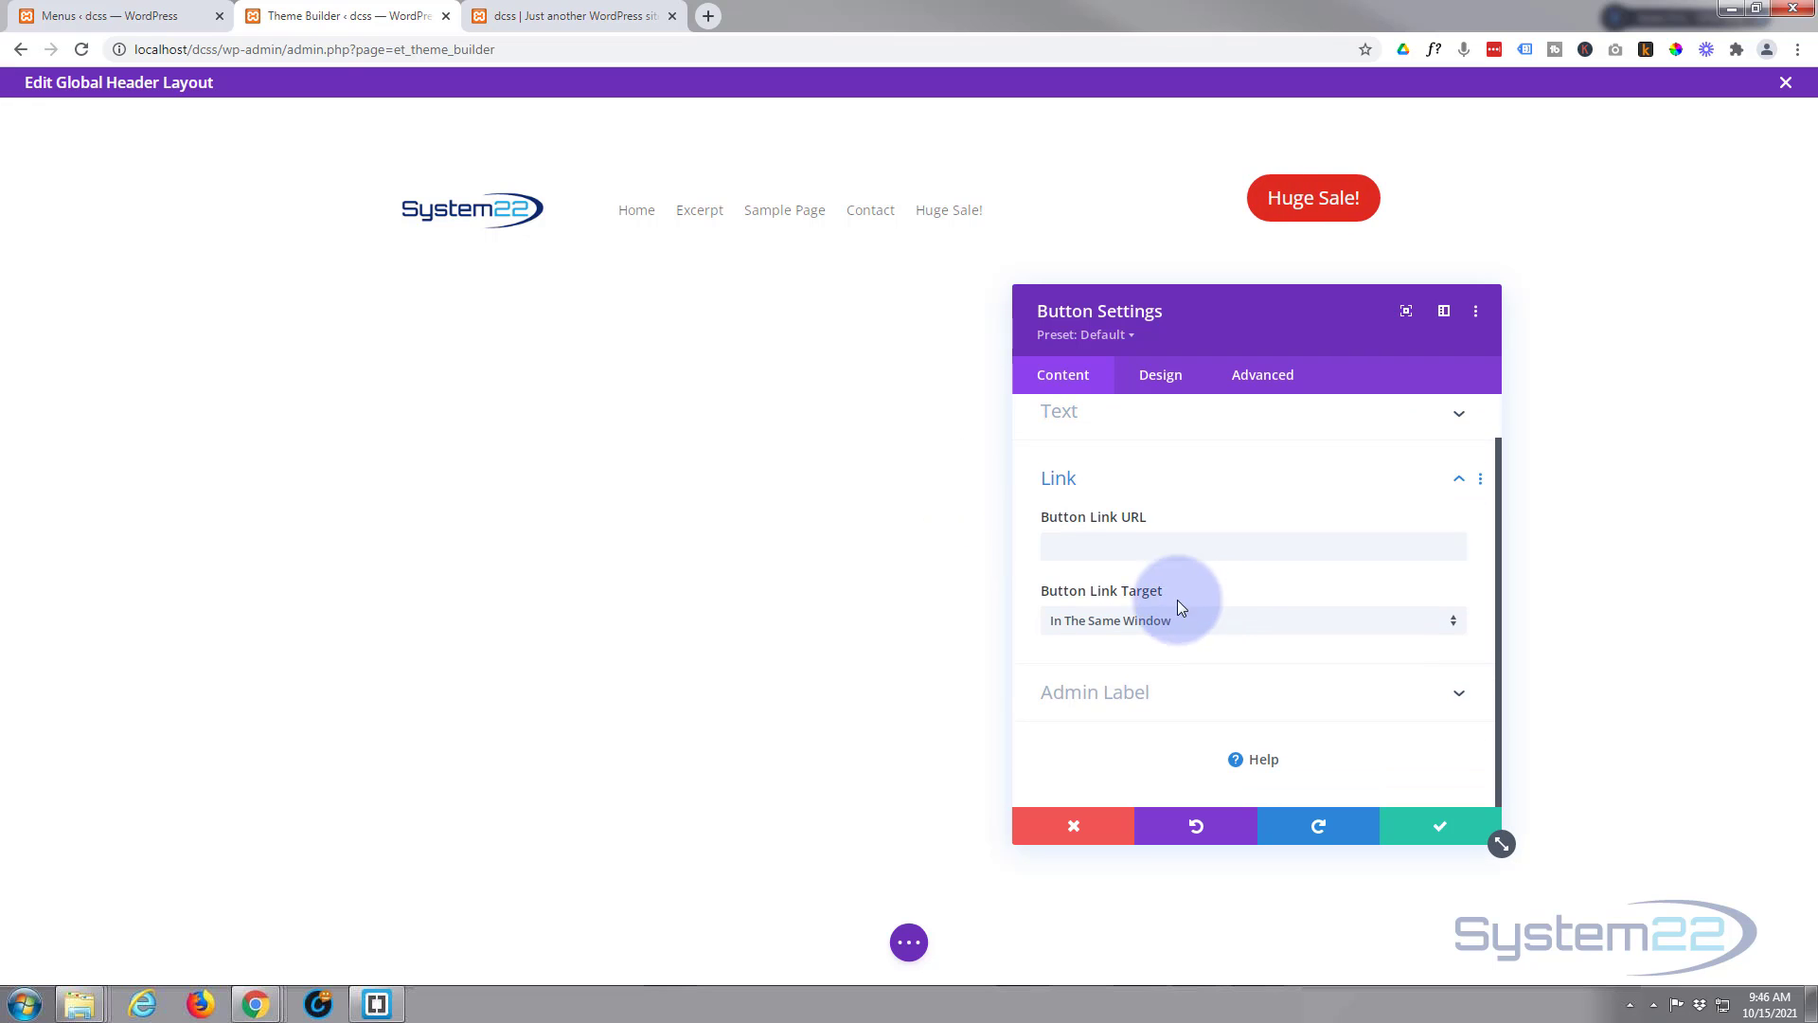
click(1079, 546)
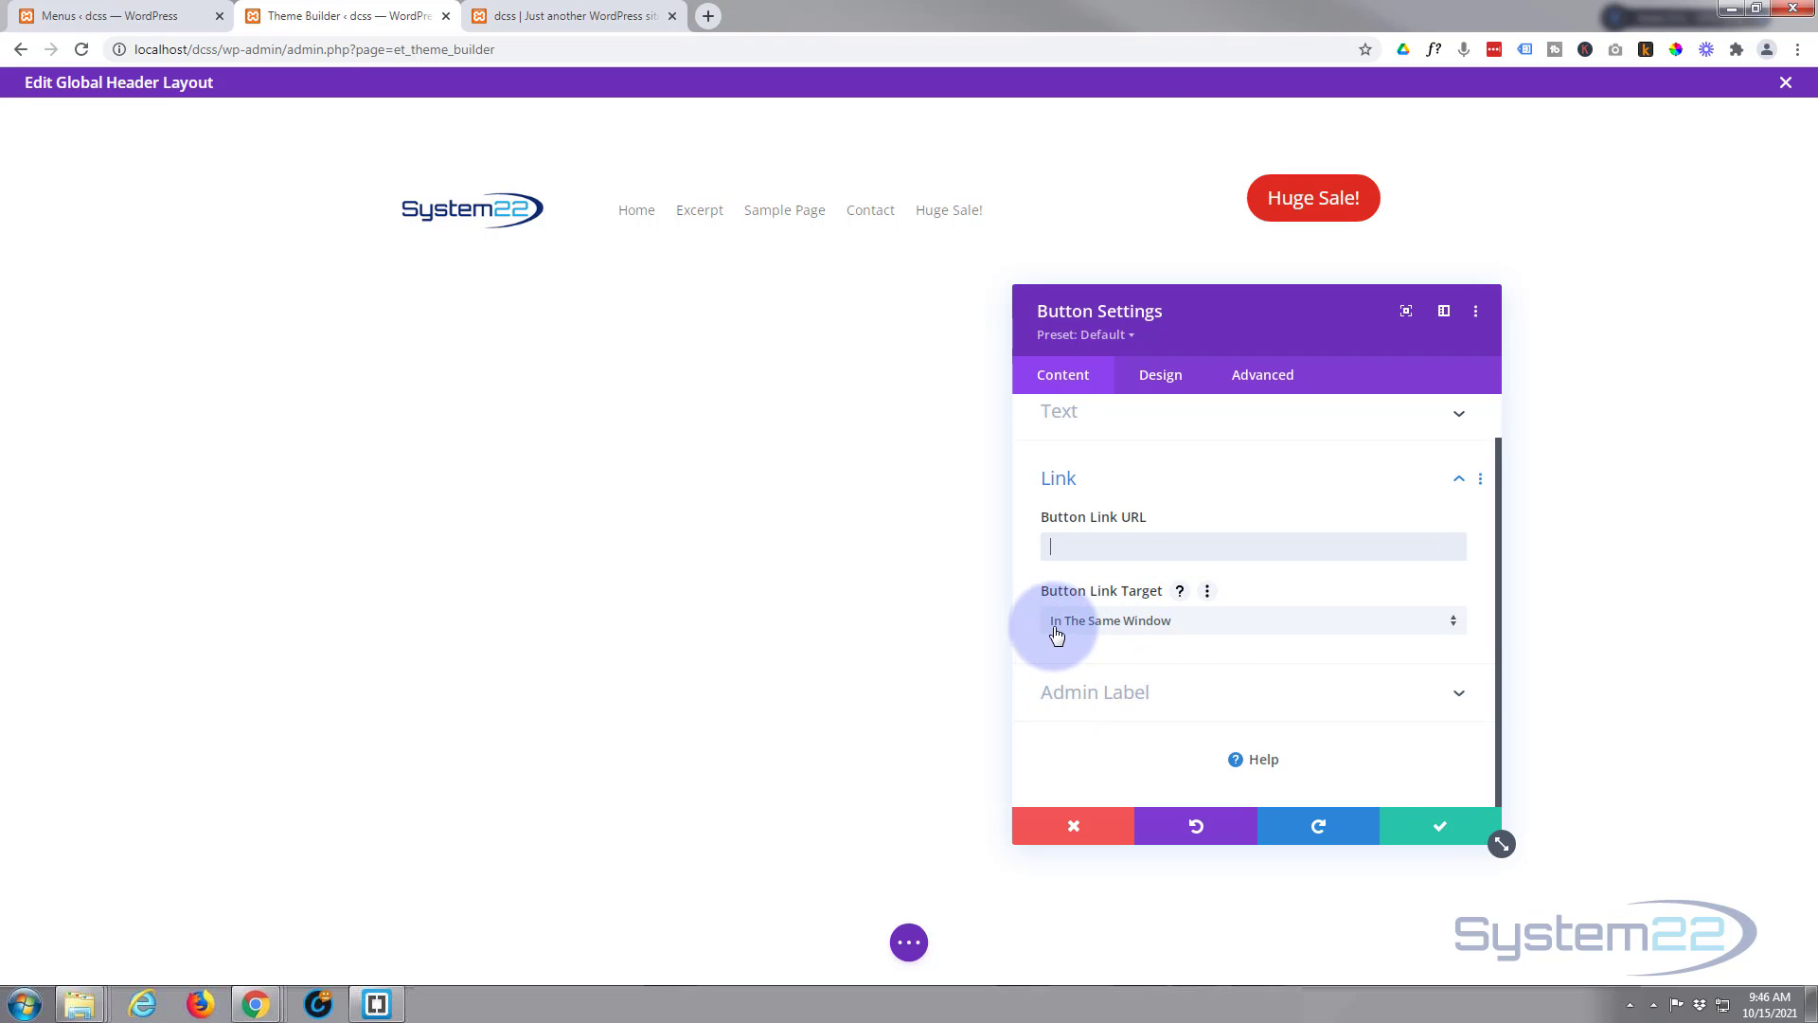
click(1202, 625)
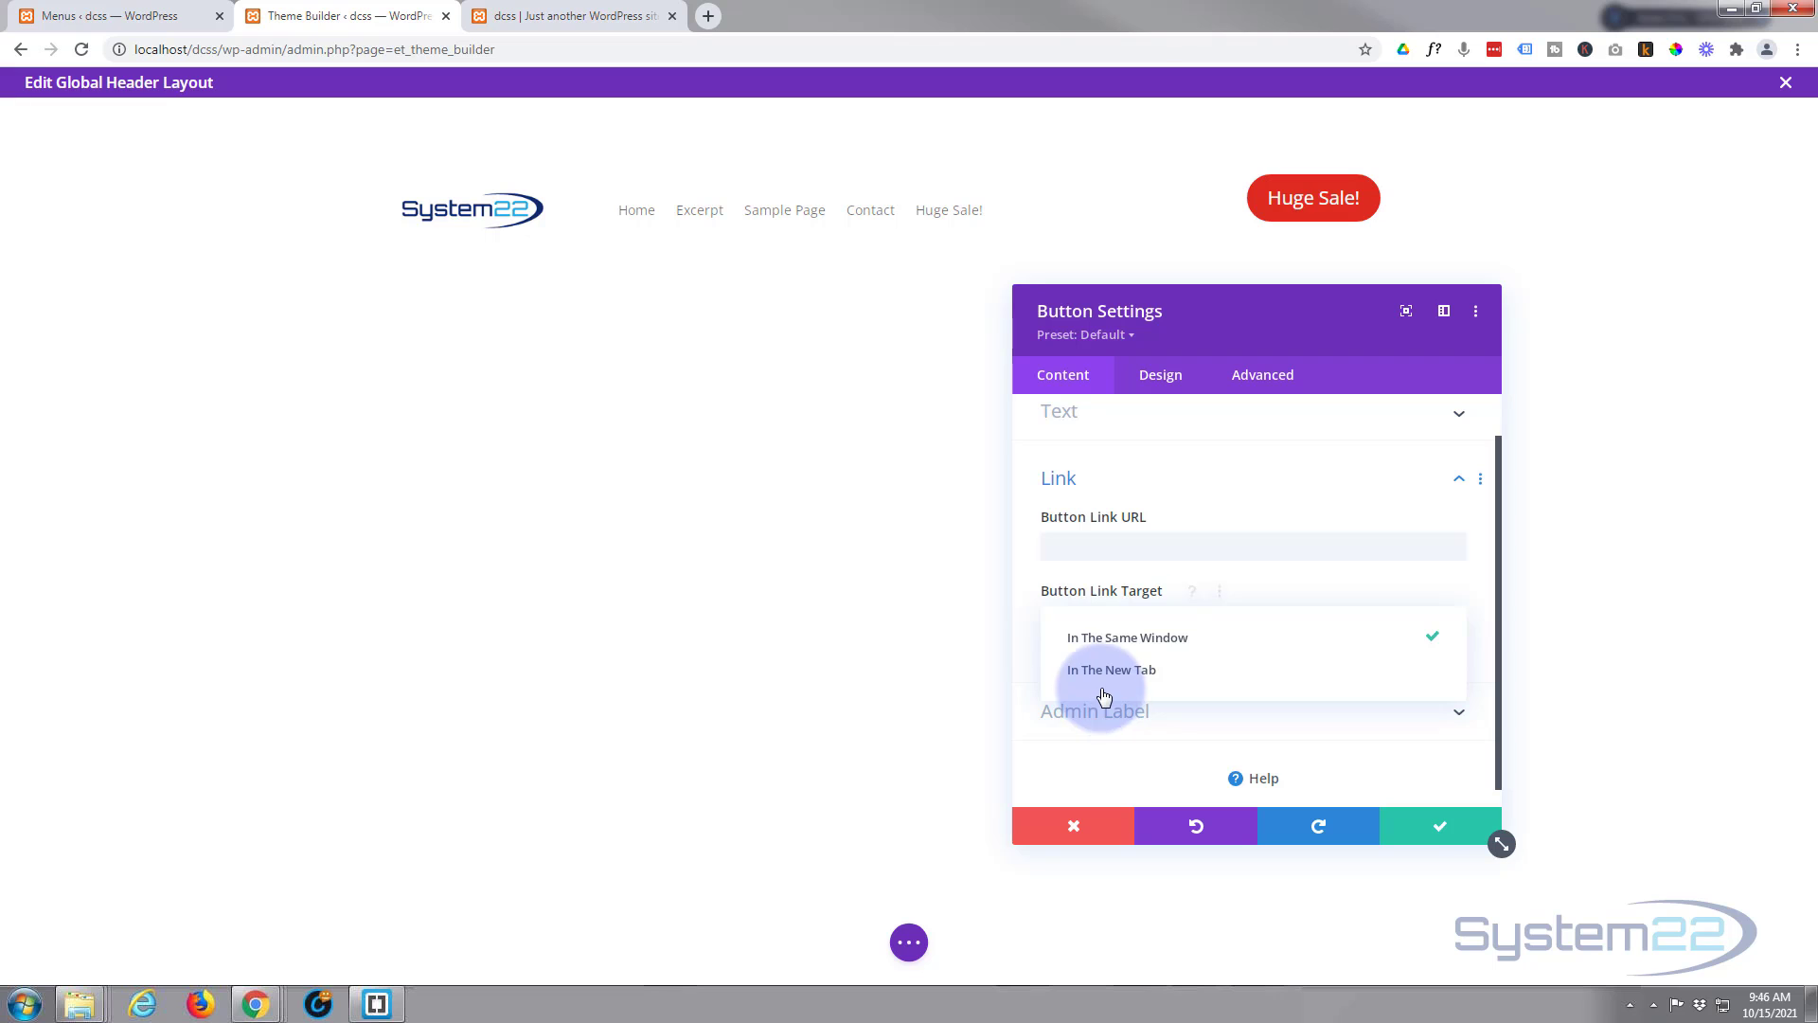
click(1025, 508)
Step: Set the button's text size to 14px in its custom button styles
click(1159, 375)
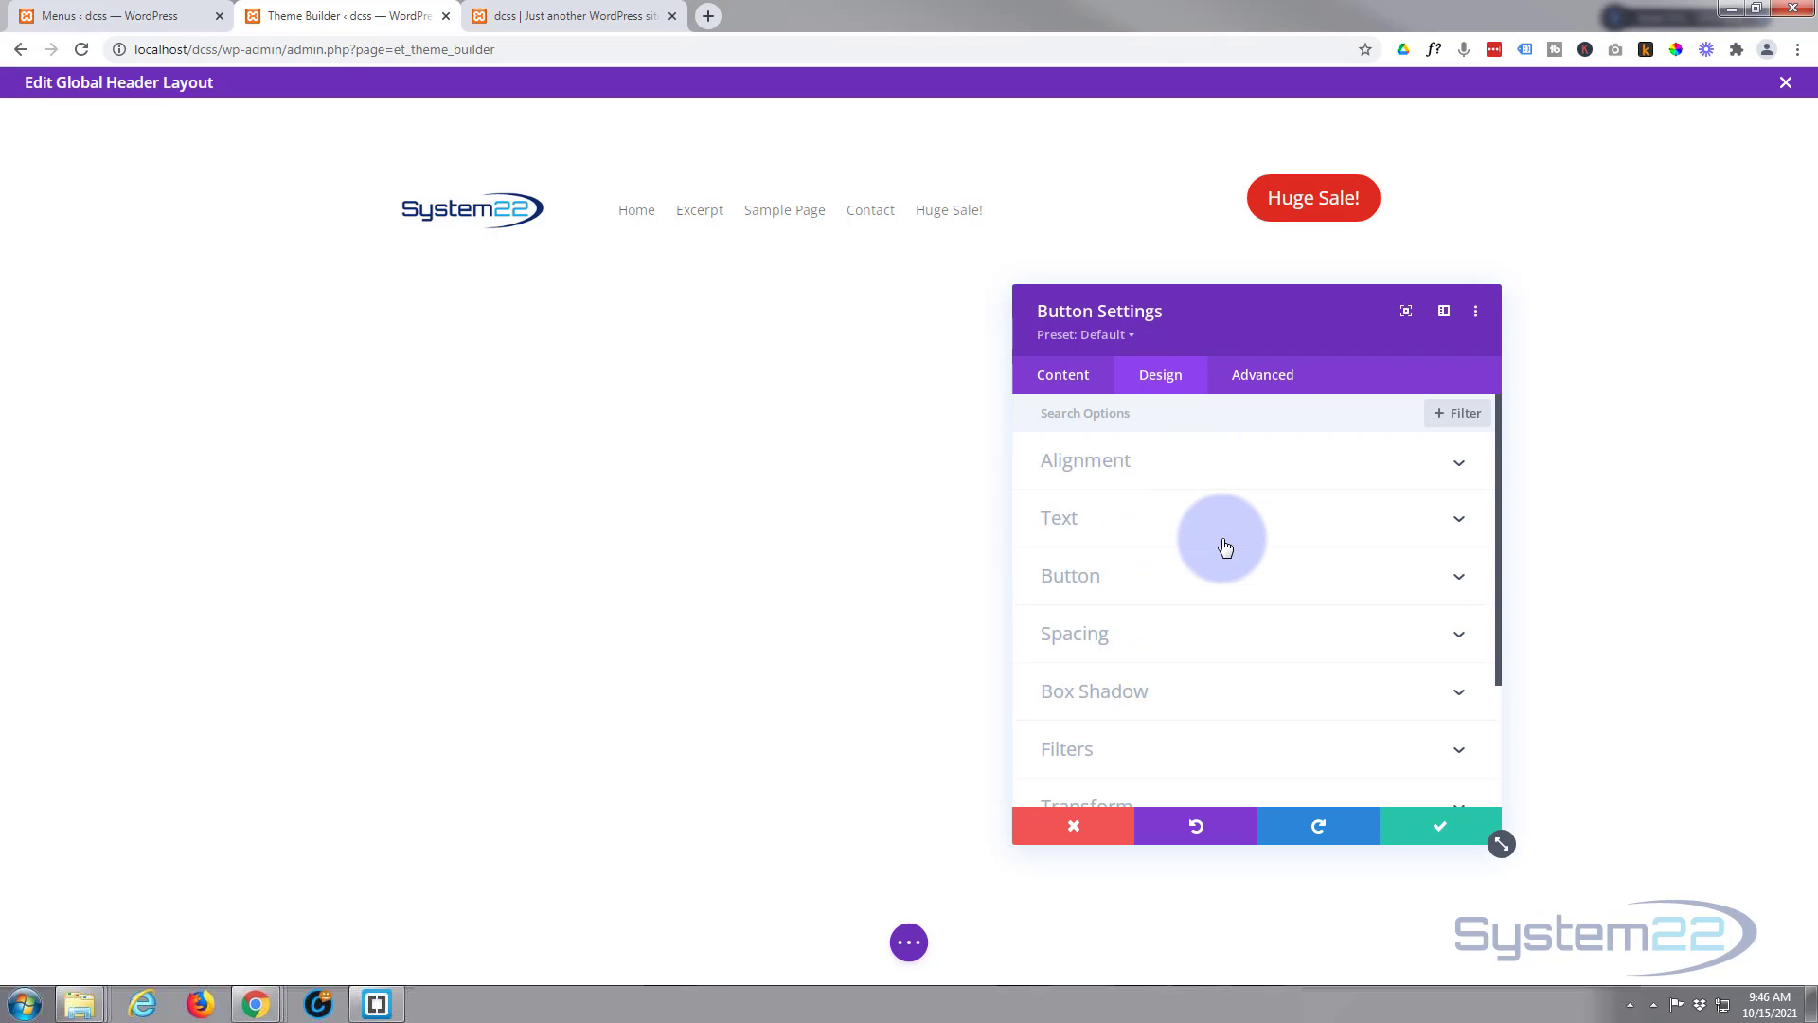
click(1193, 588)
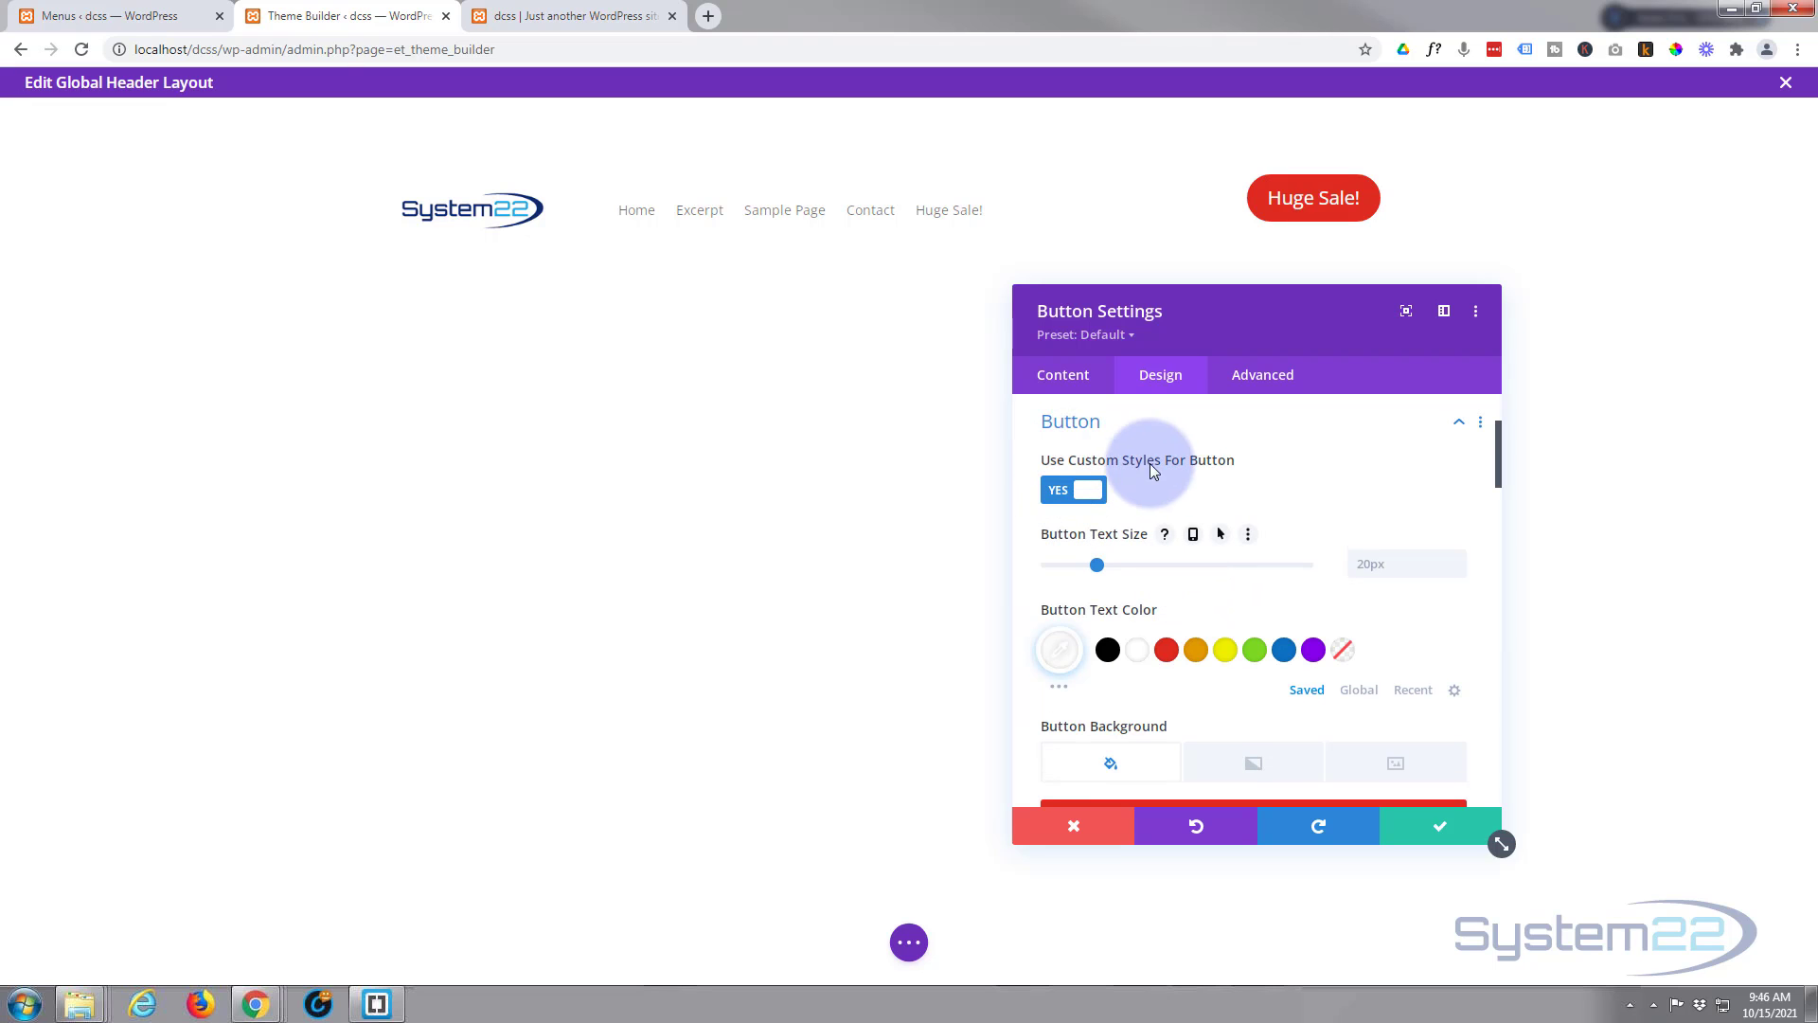
drag(1135, 566, 1078, 565)
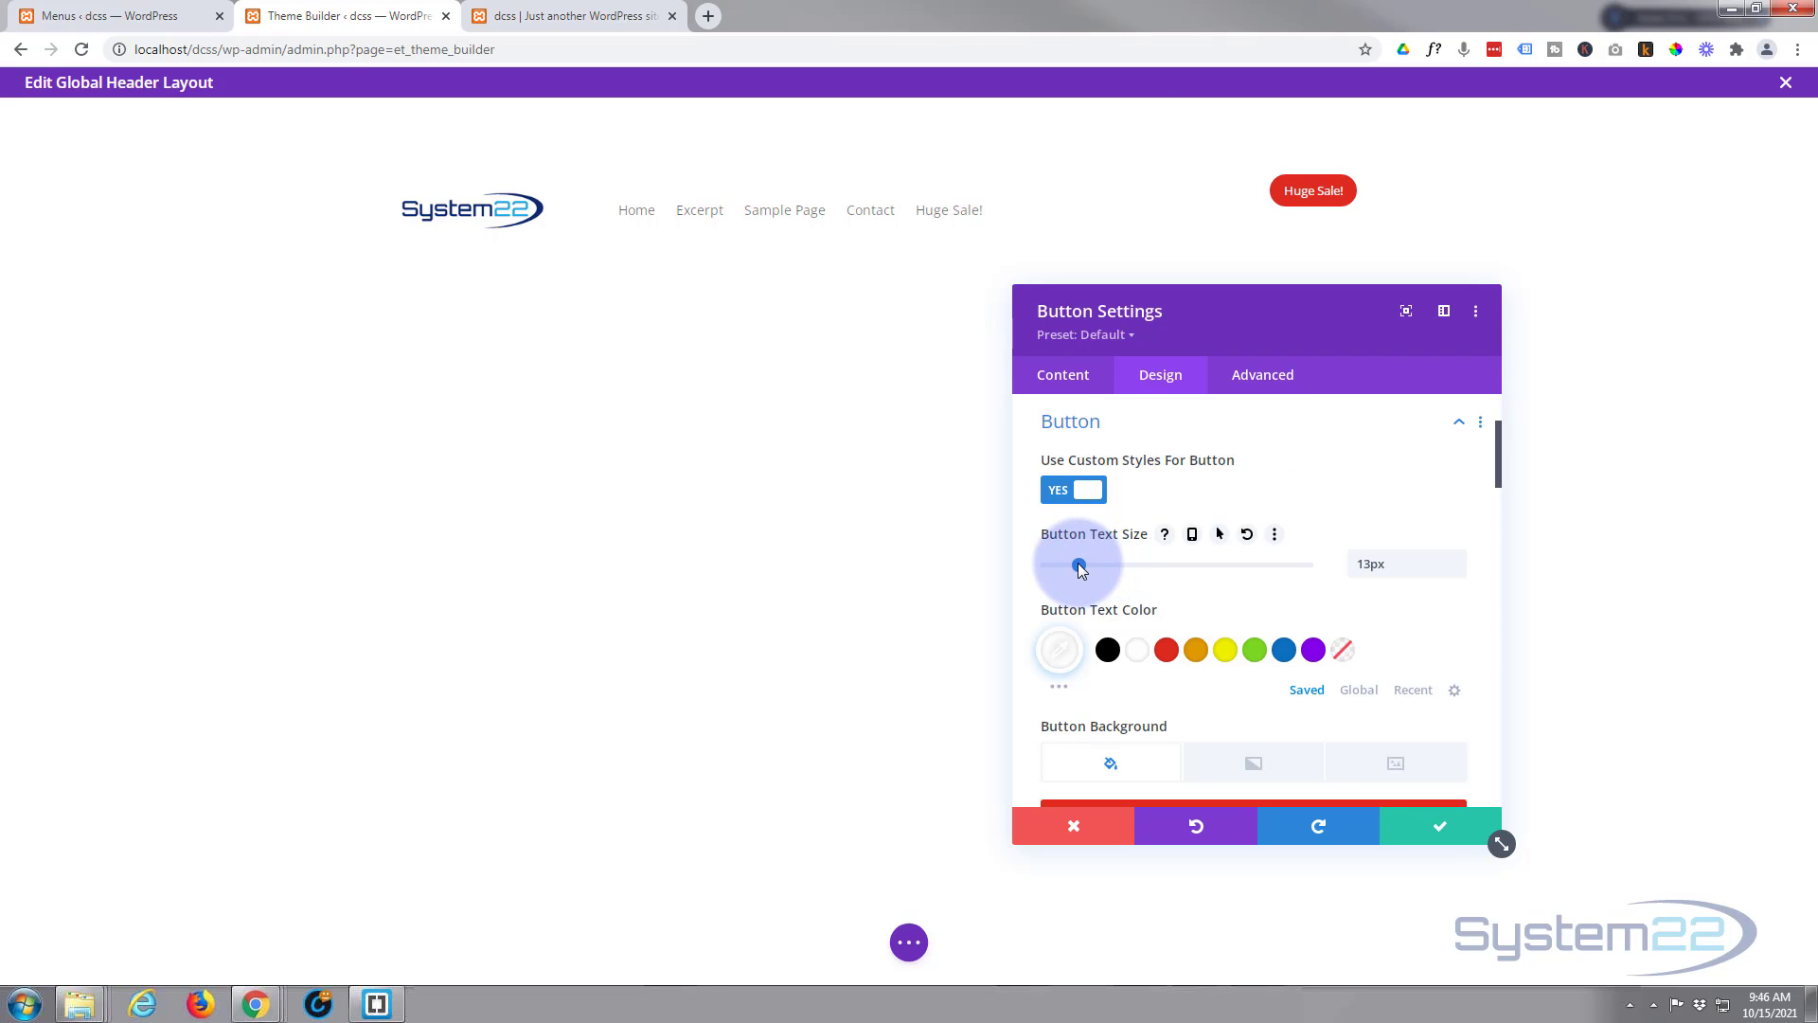
drag(1077, 562, 1075, 565)
click(1458, 562)
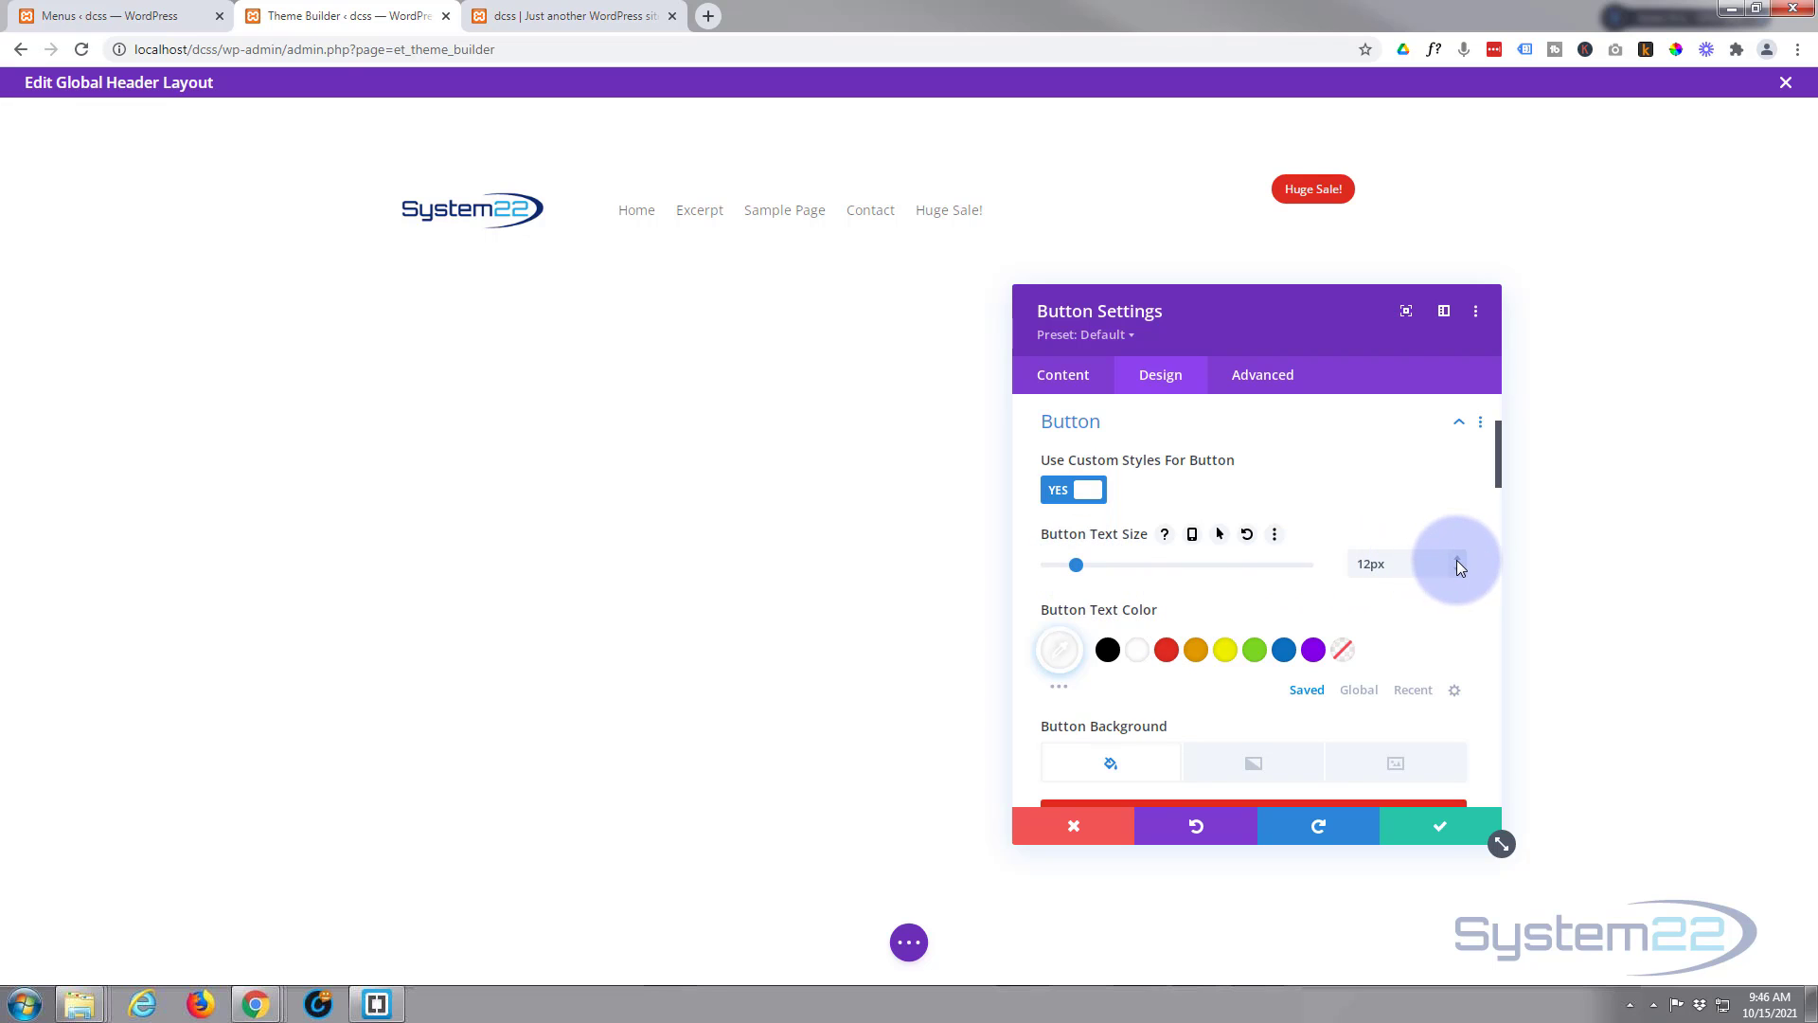
click(1456, 559)
click(1456, 559)
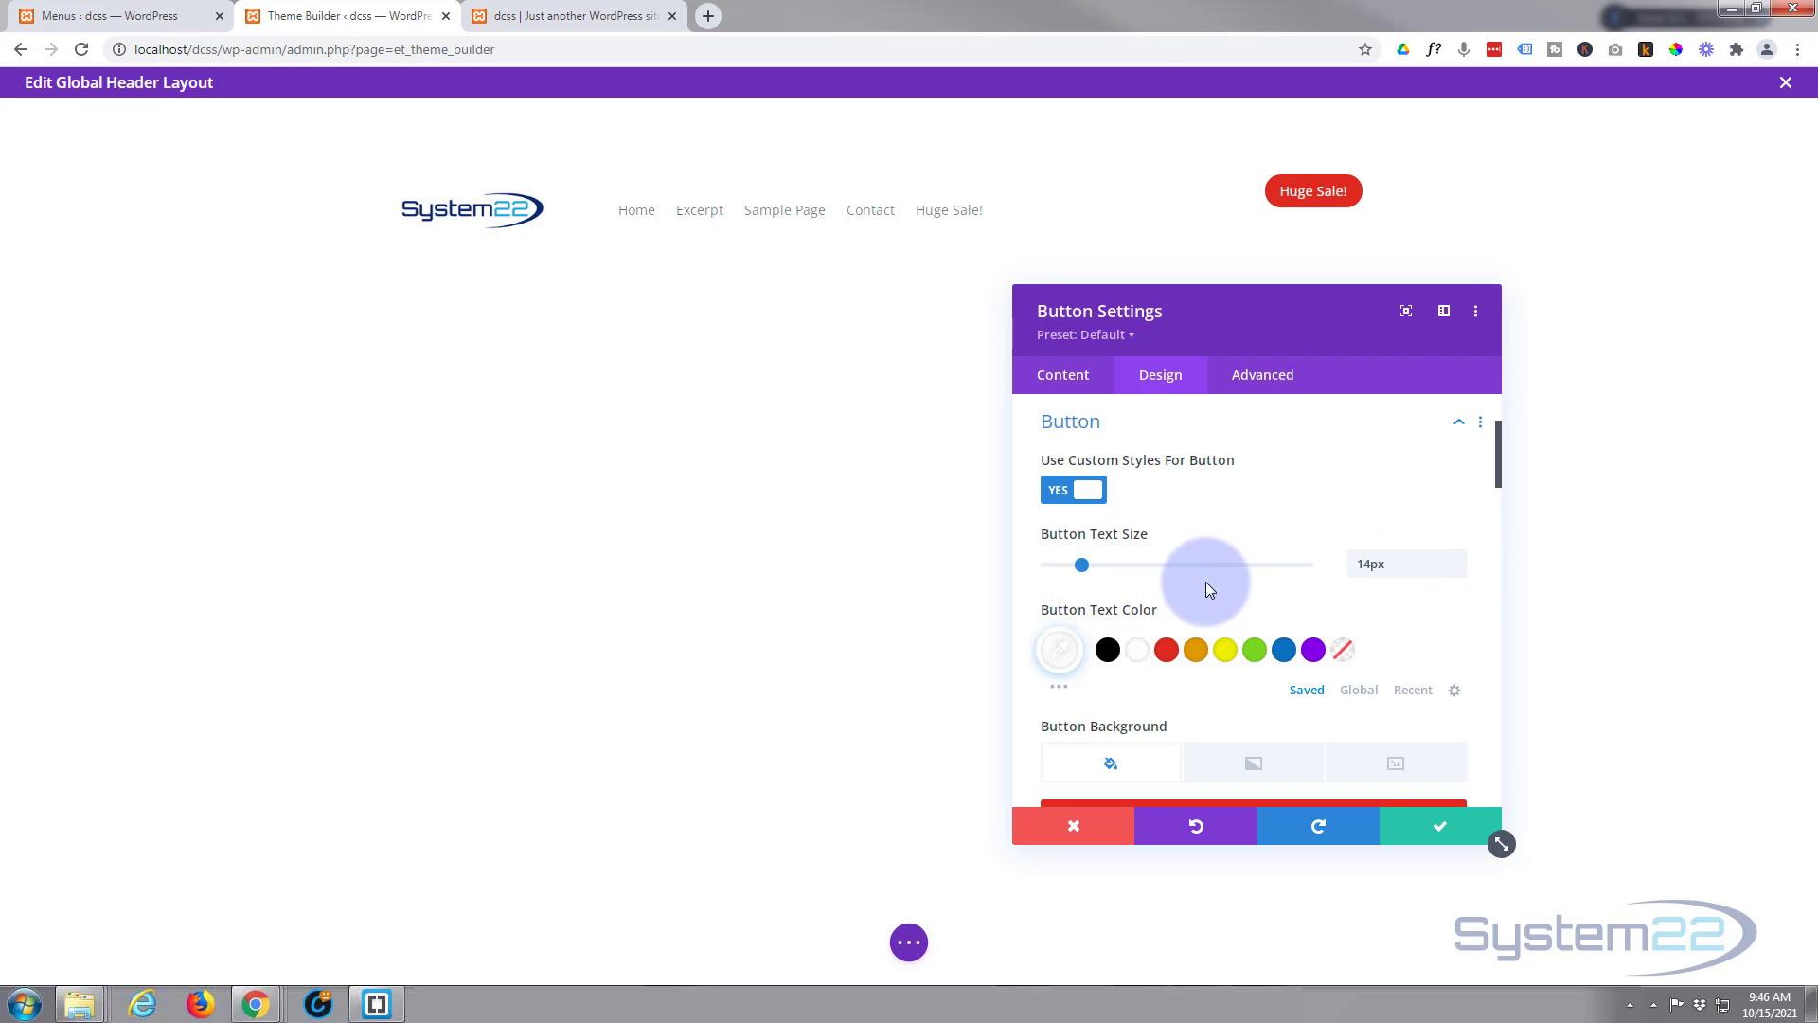
Step: Sample the logo's dark blue with the ColorPick Eyedropper and set the button background to #0d2b6f
scroll(1203, 580, down, 1)
scroll(1195, 576, down, 2)
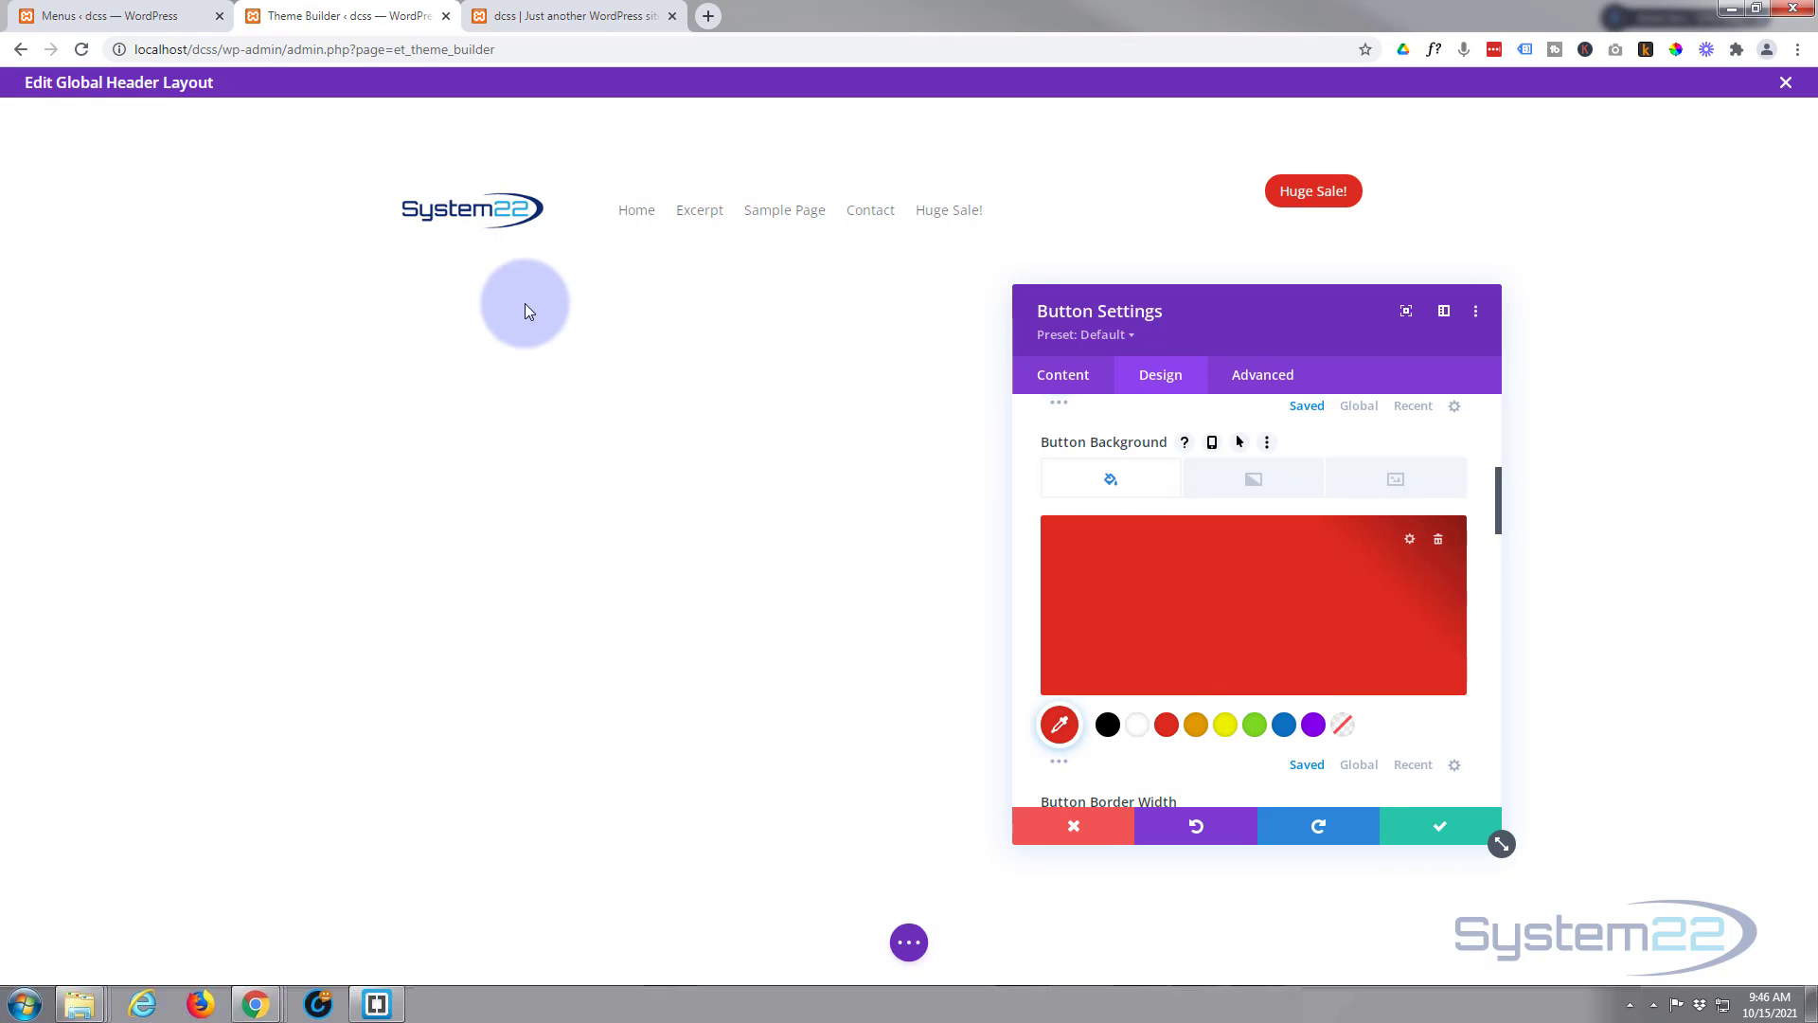
click(1676, 52)
click(544, 225)
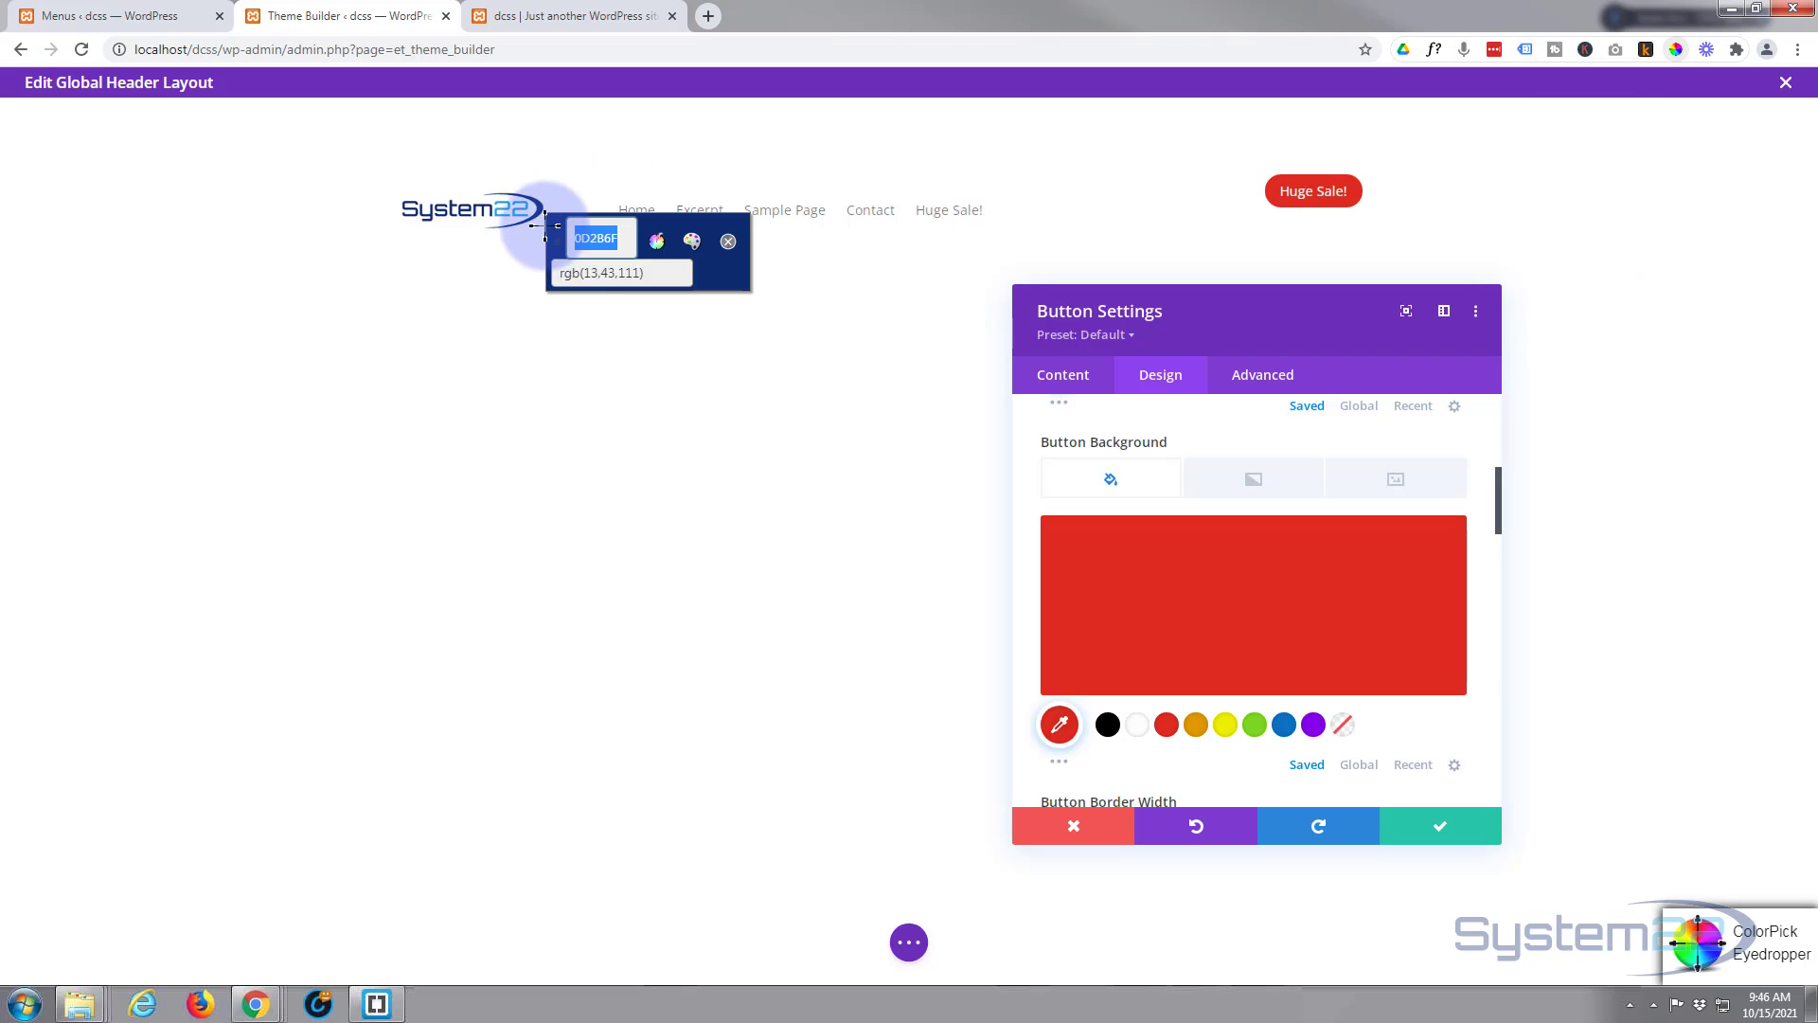
right_click(607, 240)
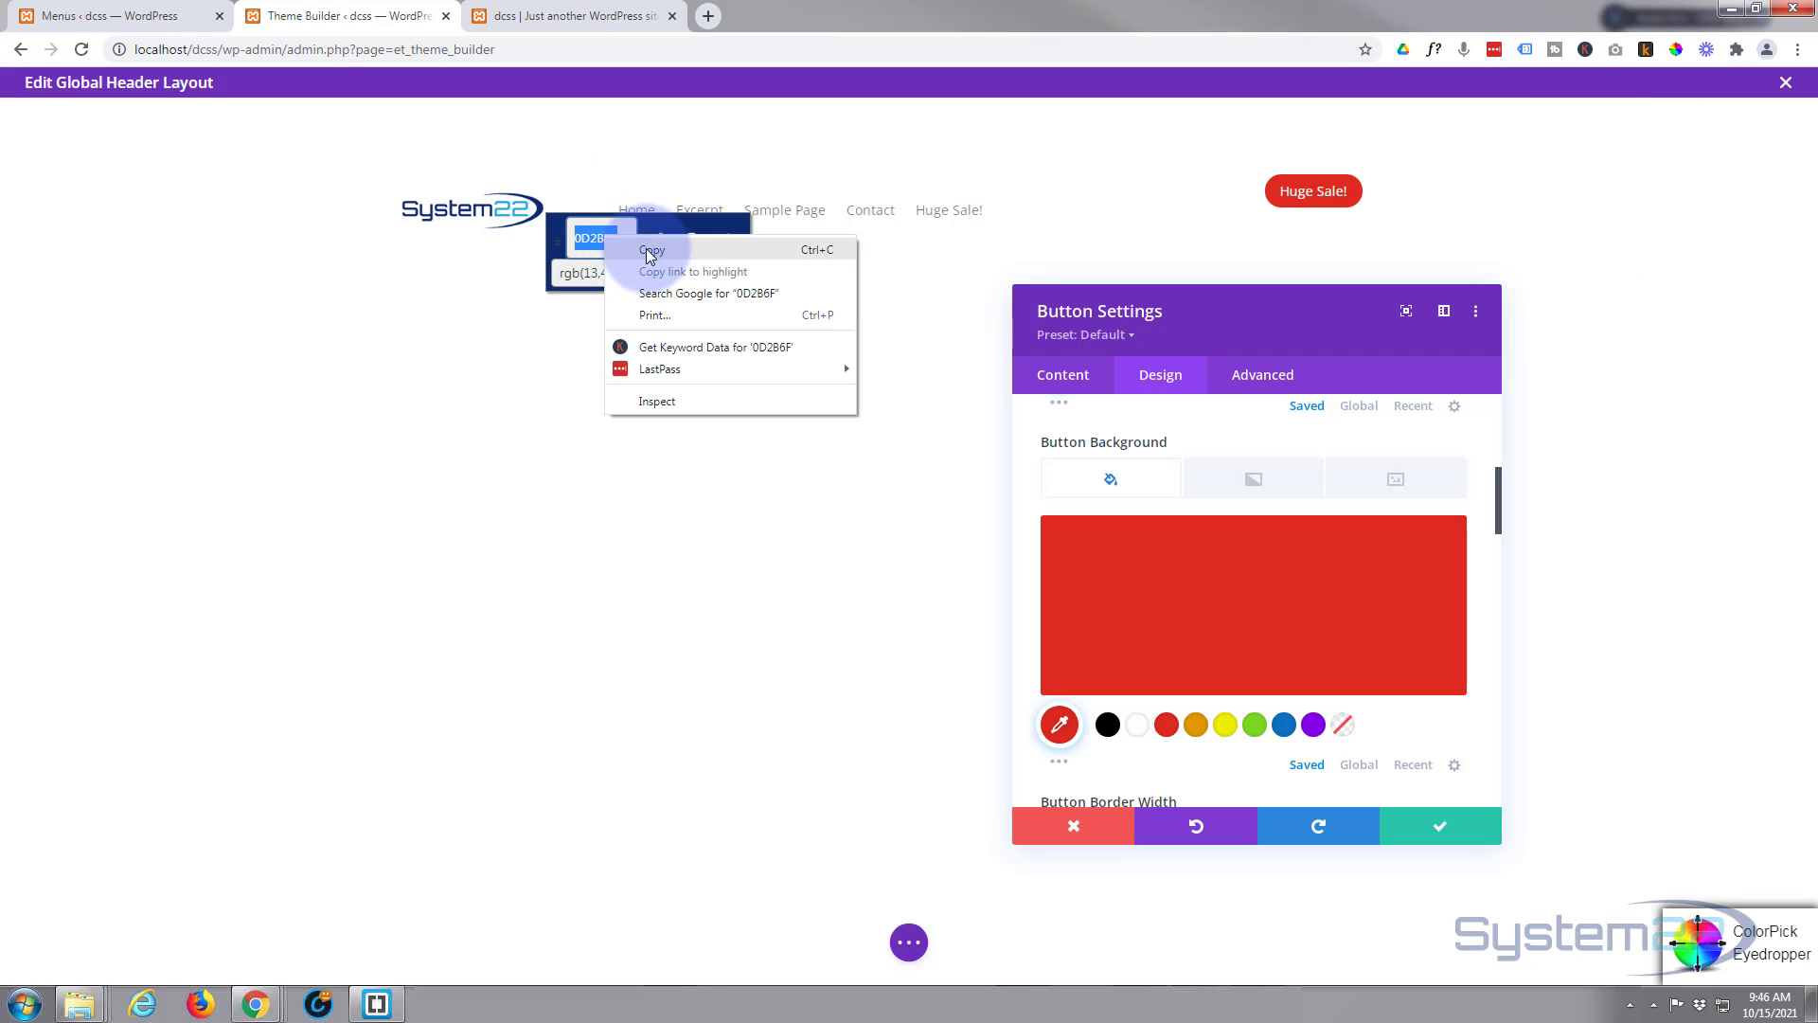
click(649, 252)
click(730, 243)
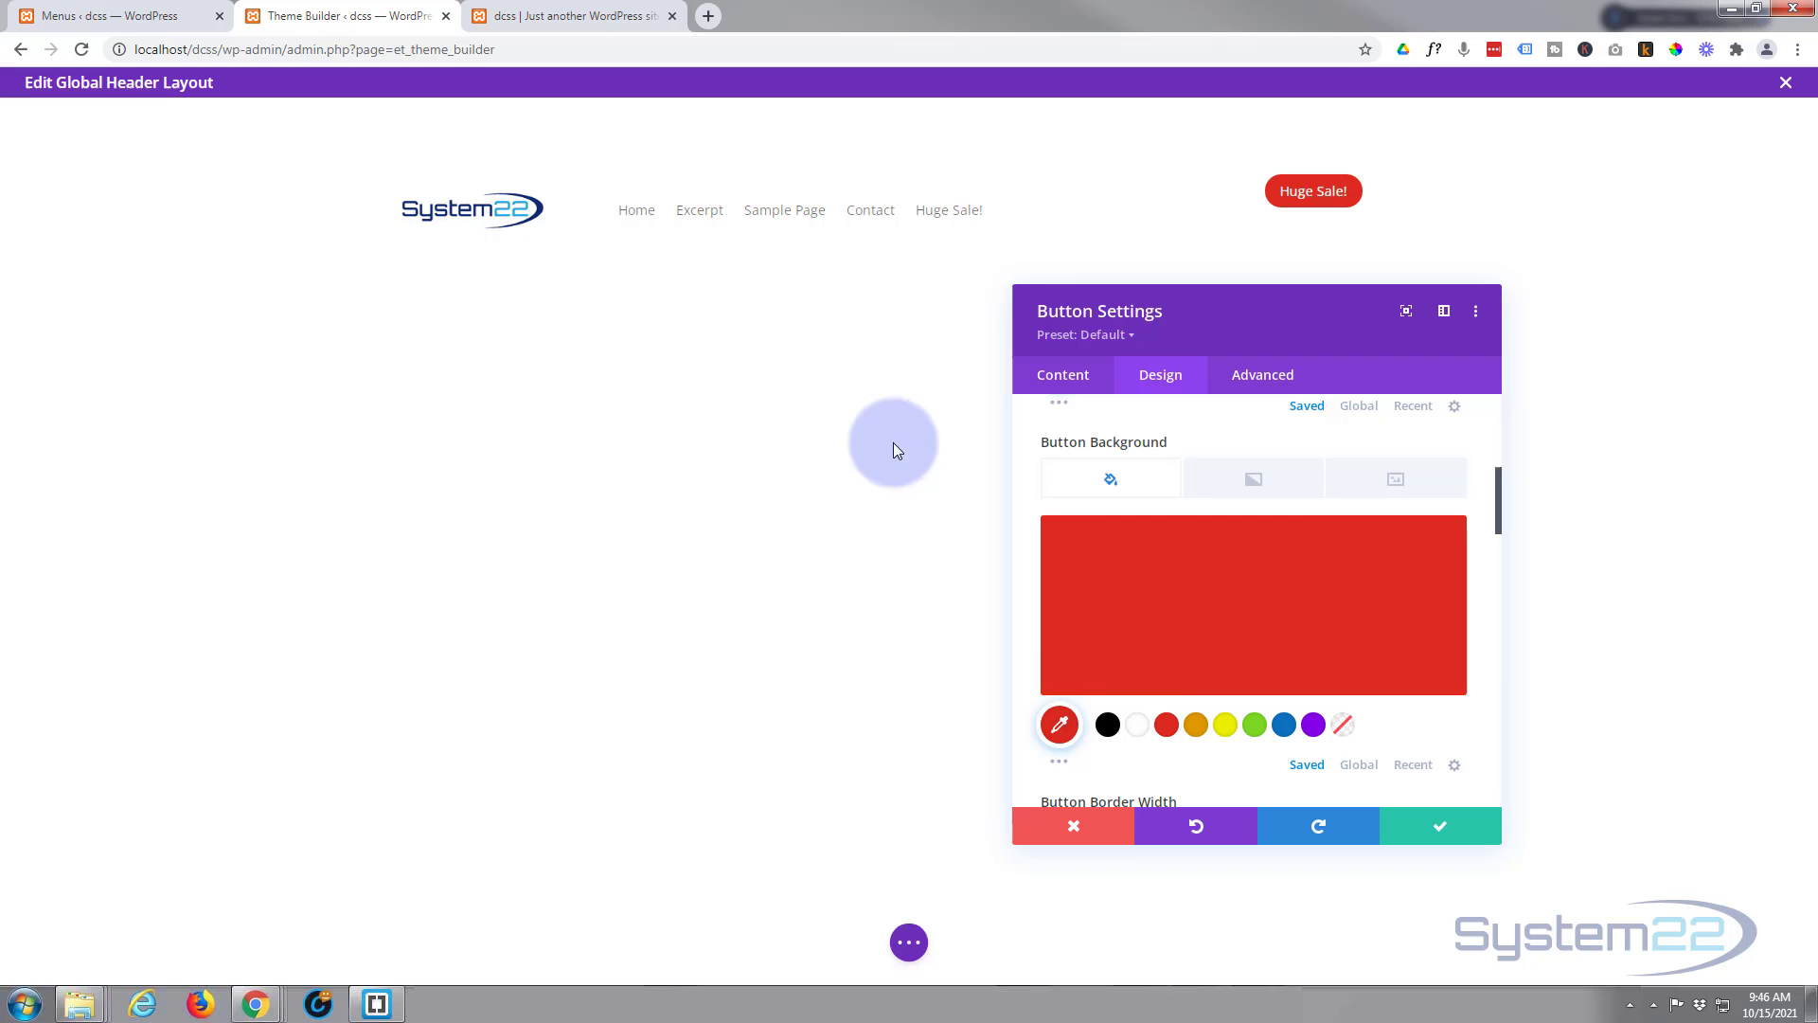
click(1169, 665)
drag(1107, 536, 1037, 536)
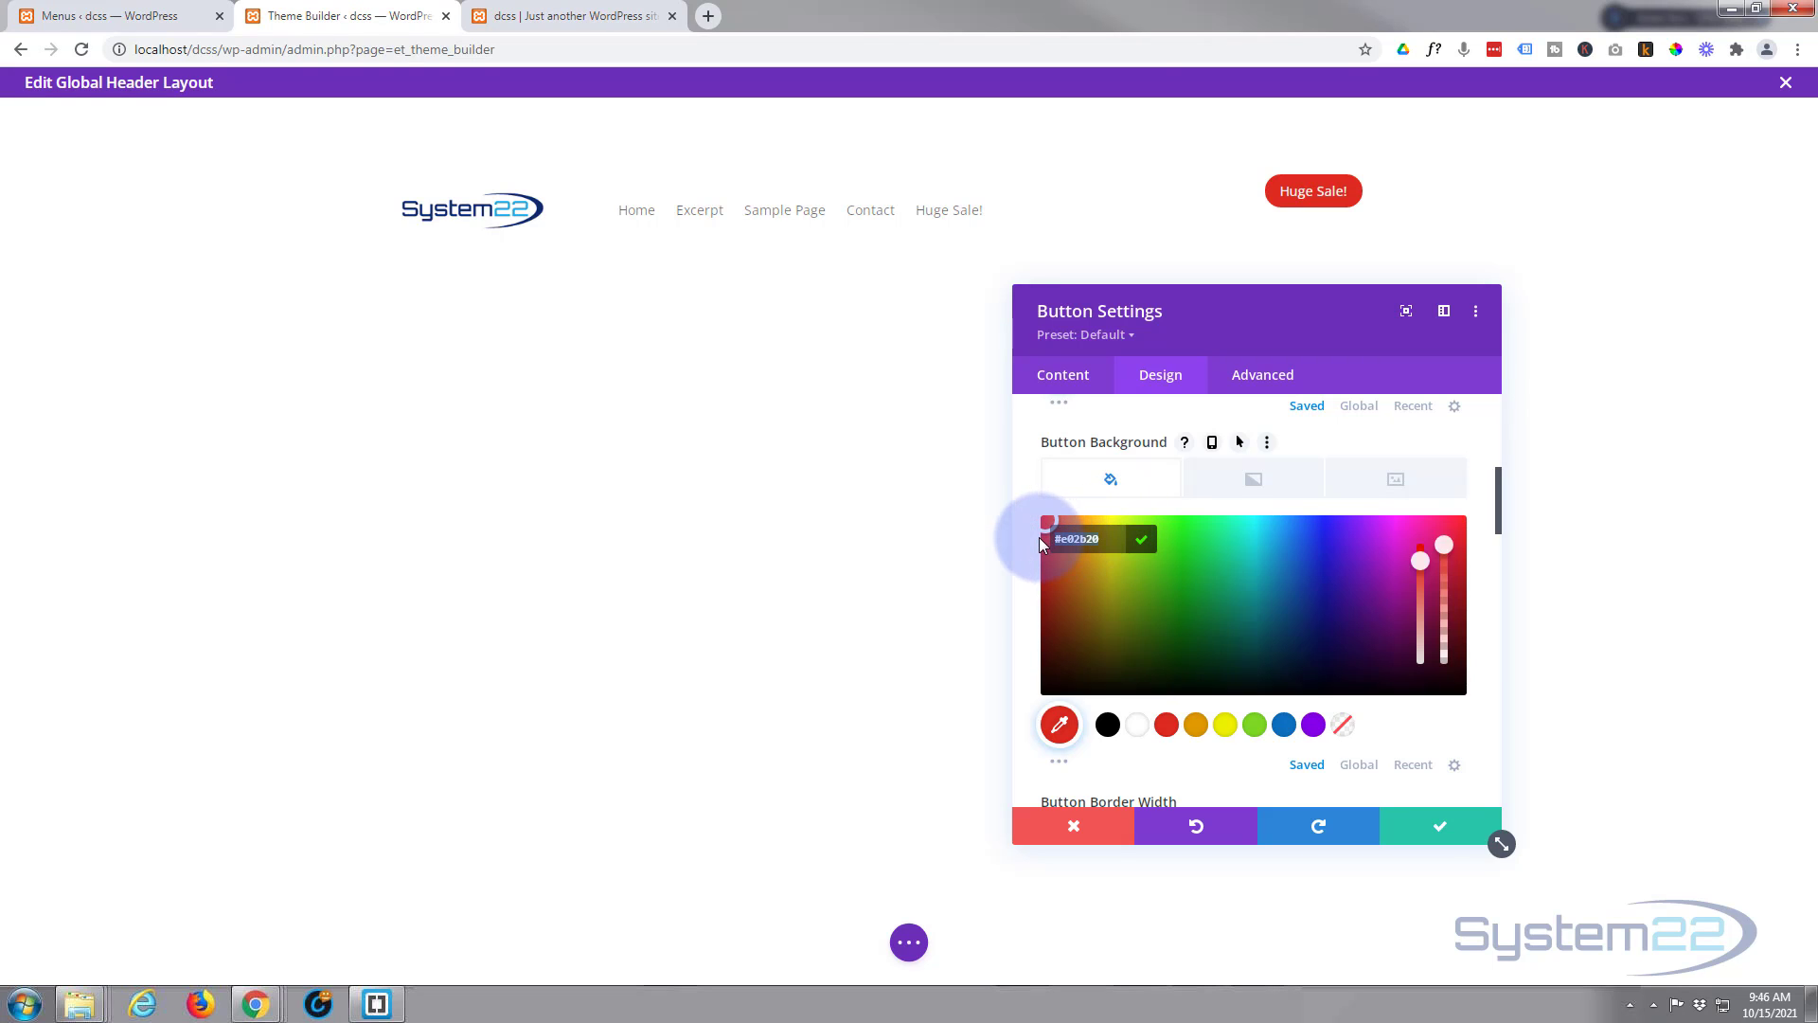
key(ctrl+v)
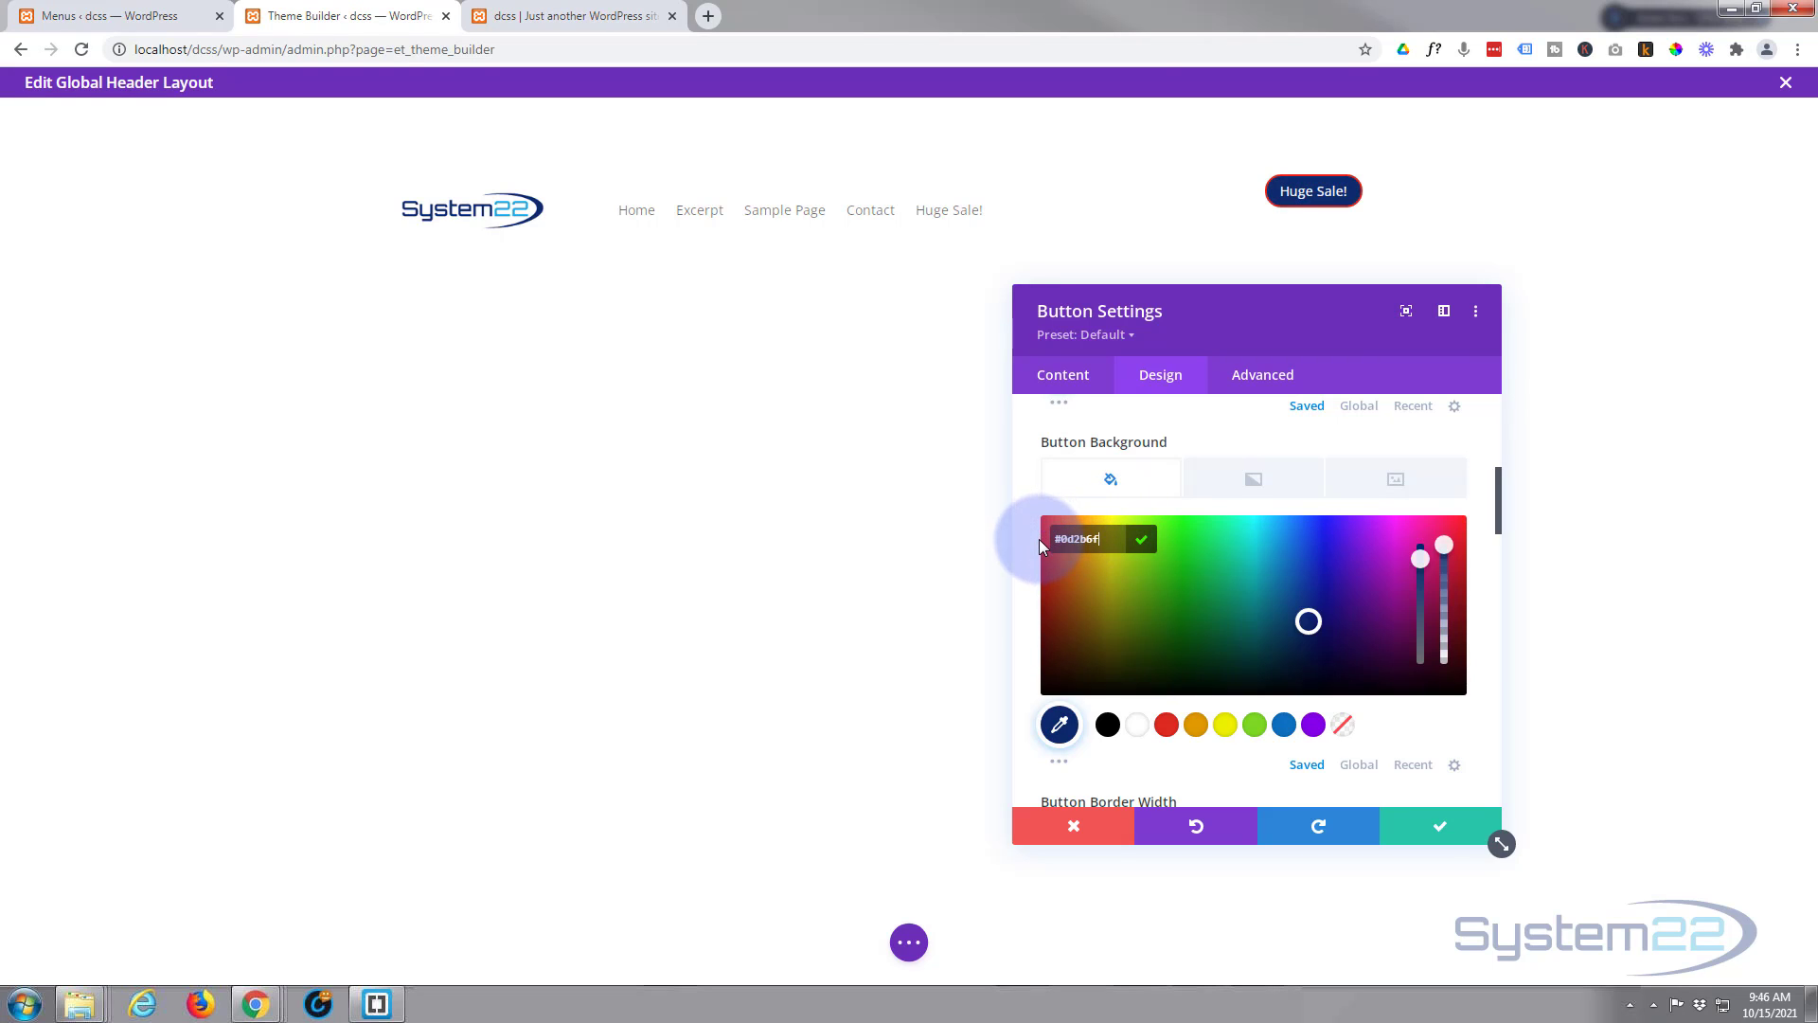
Step: Set the button's border width to 0px and its border radius to 4px
scroll(1259, 598, down, 3)
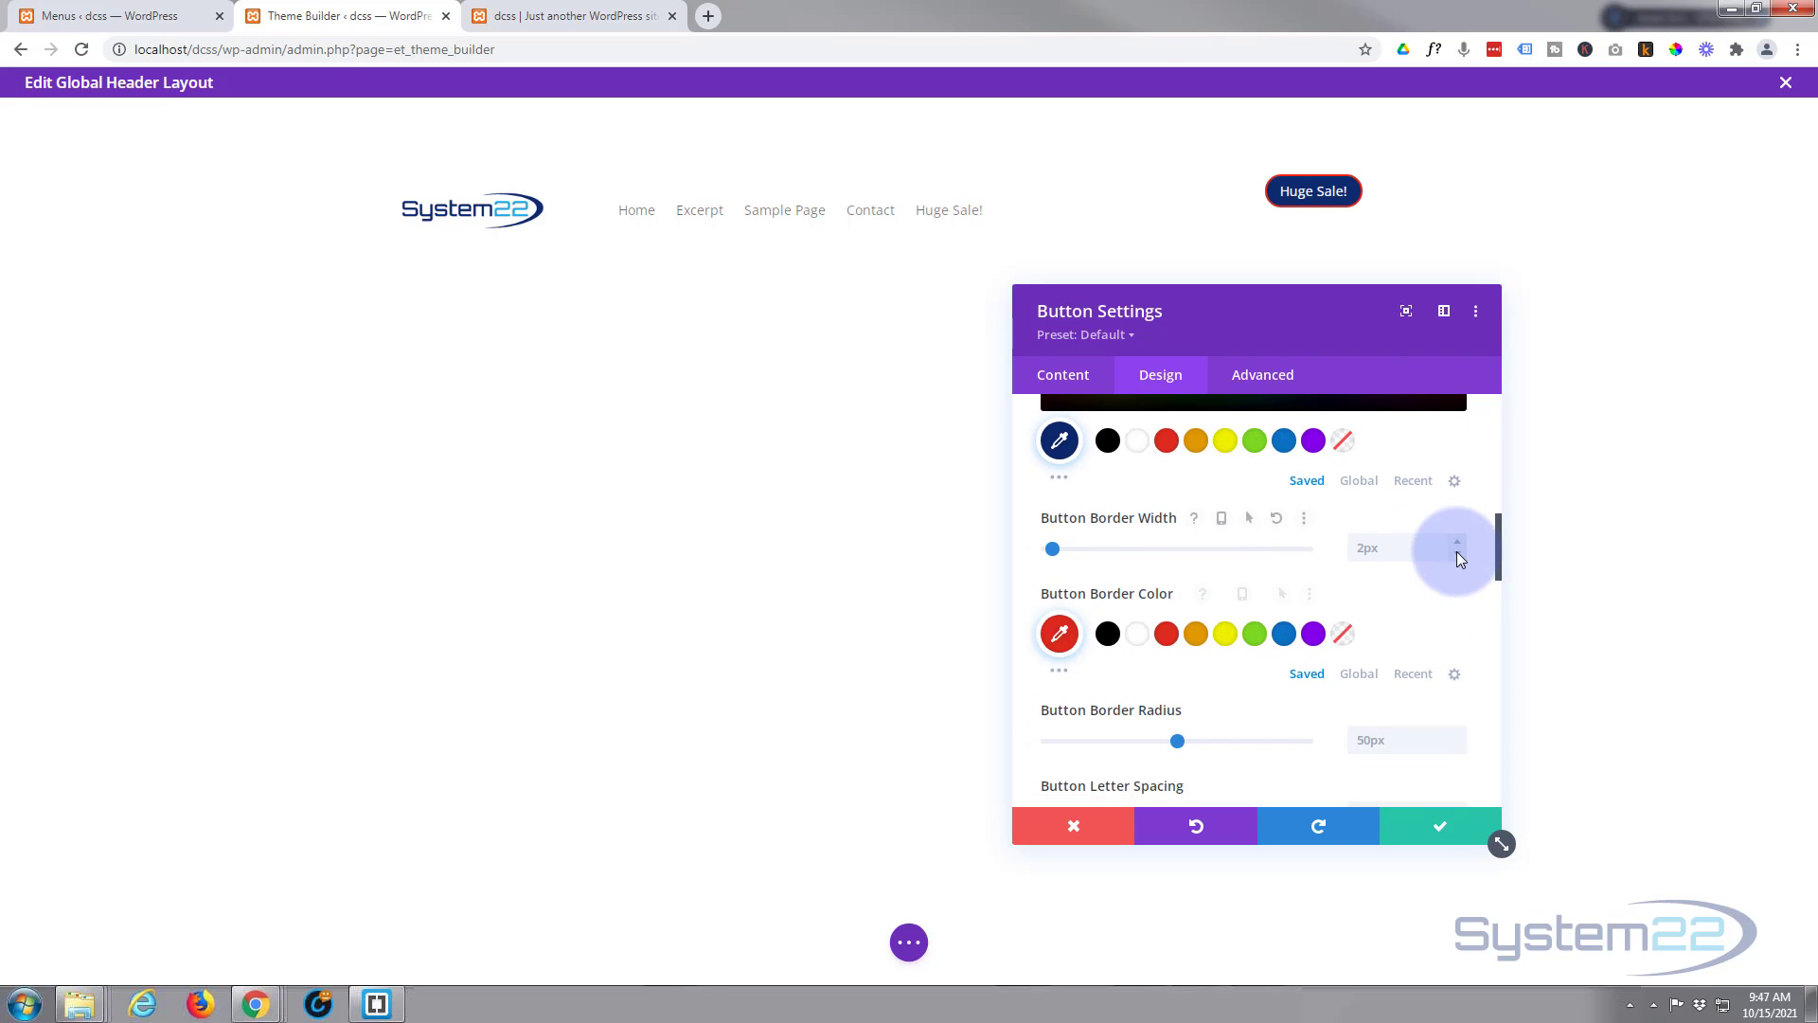
double_click(1456, 551)
text(1)
scroll(1116, 593, down, 1)
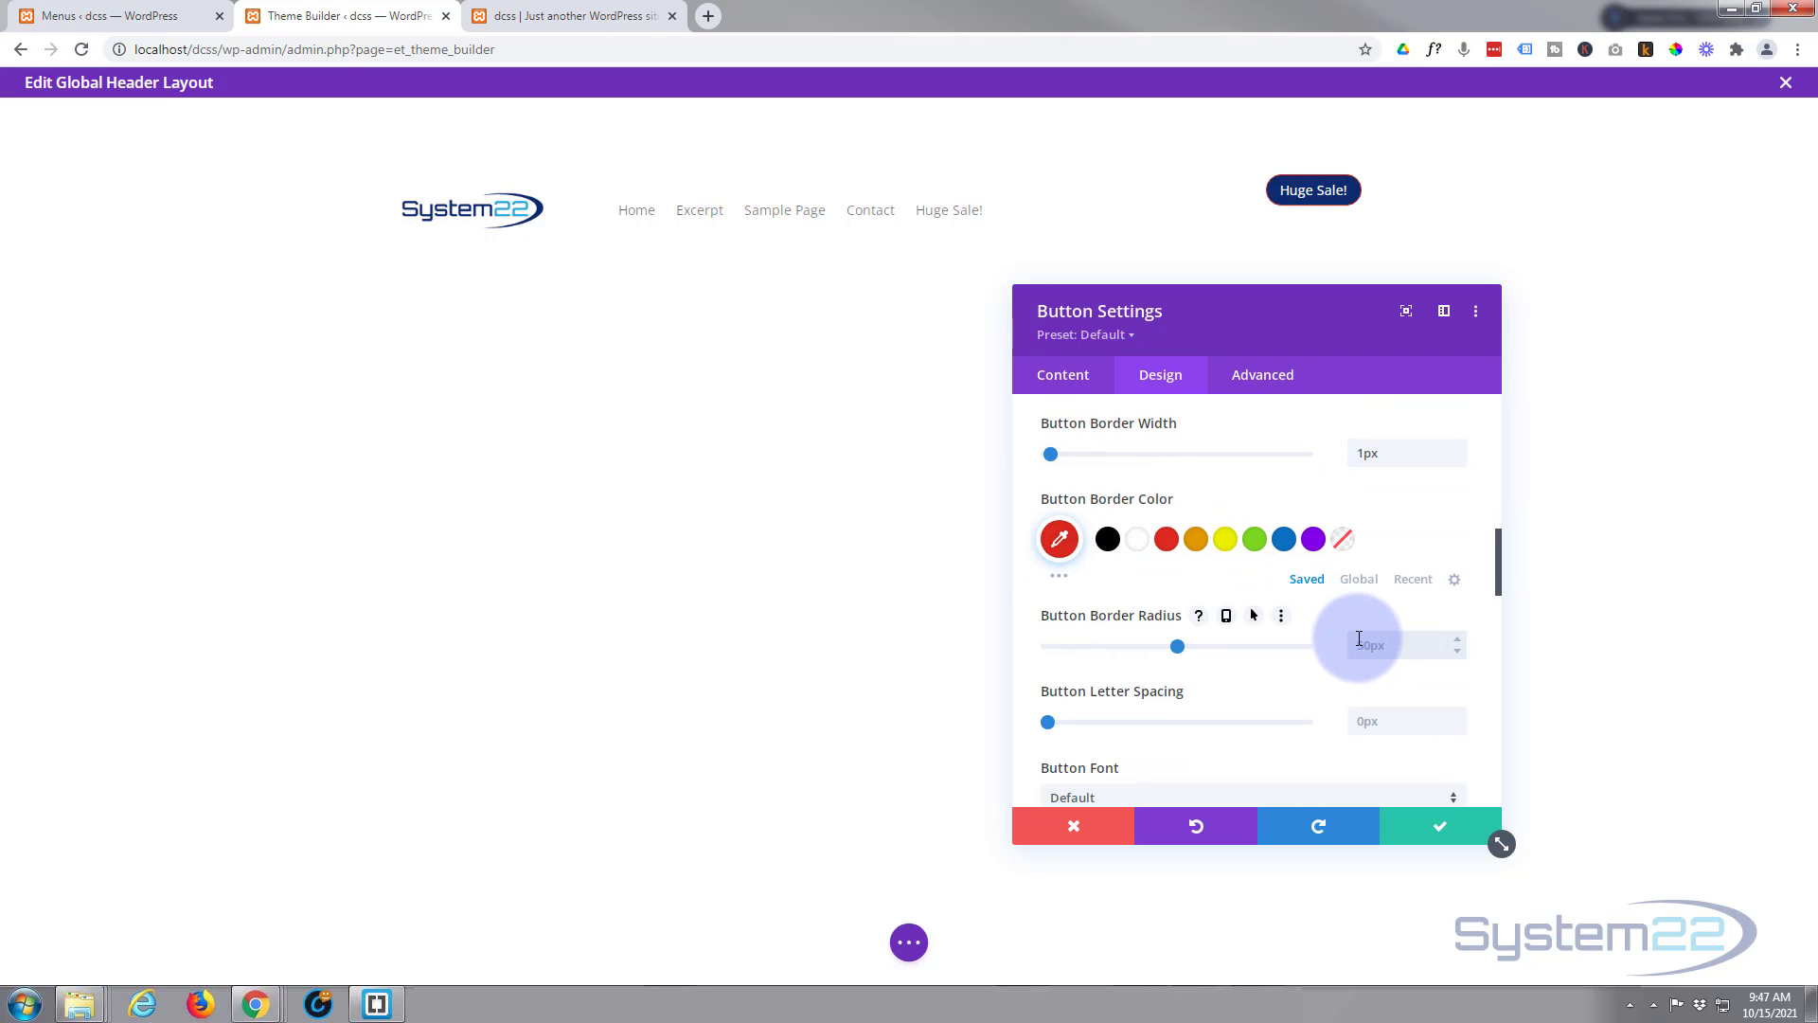
text(4)
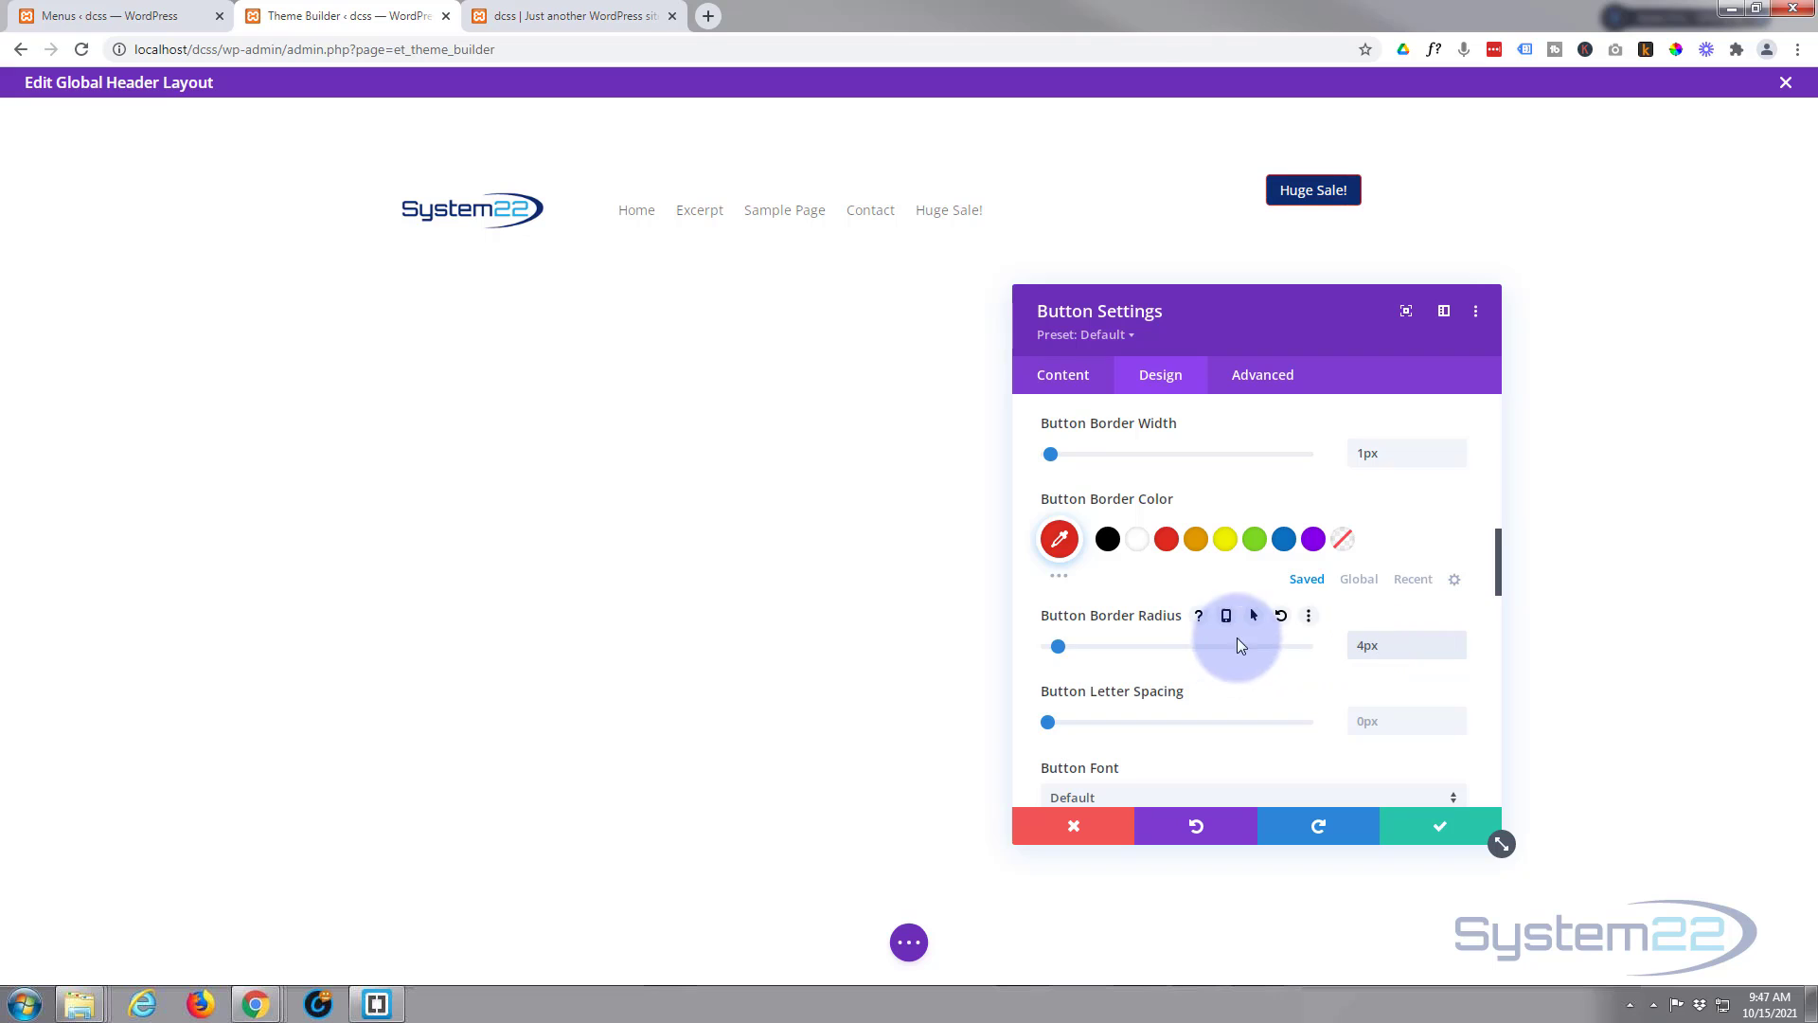
click(1457, 458)
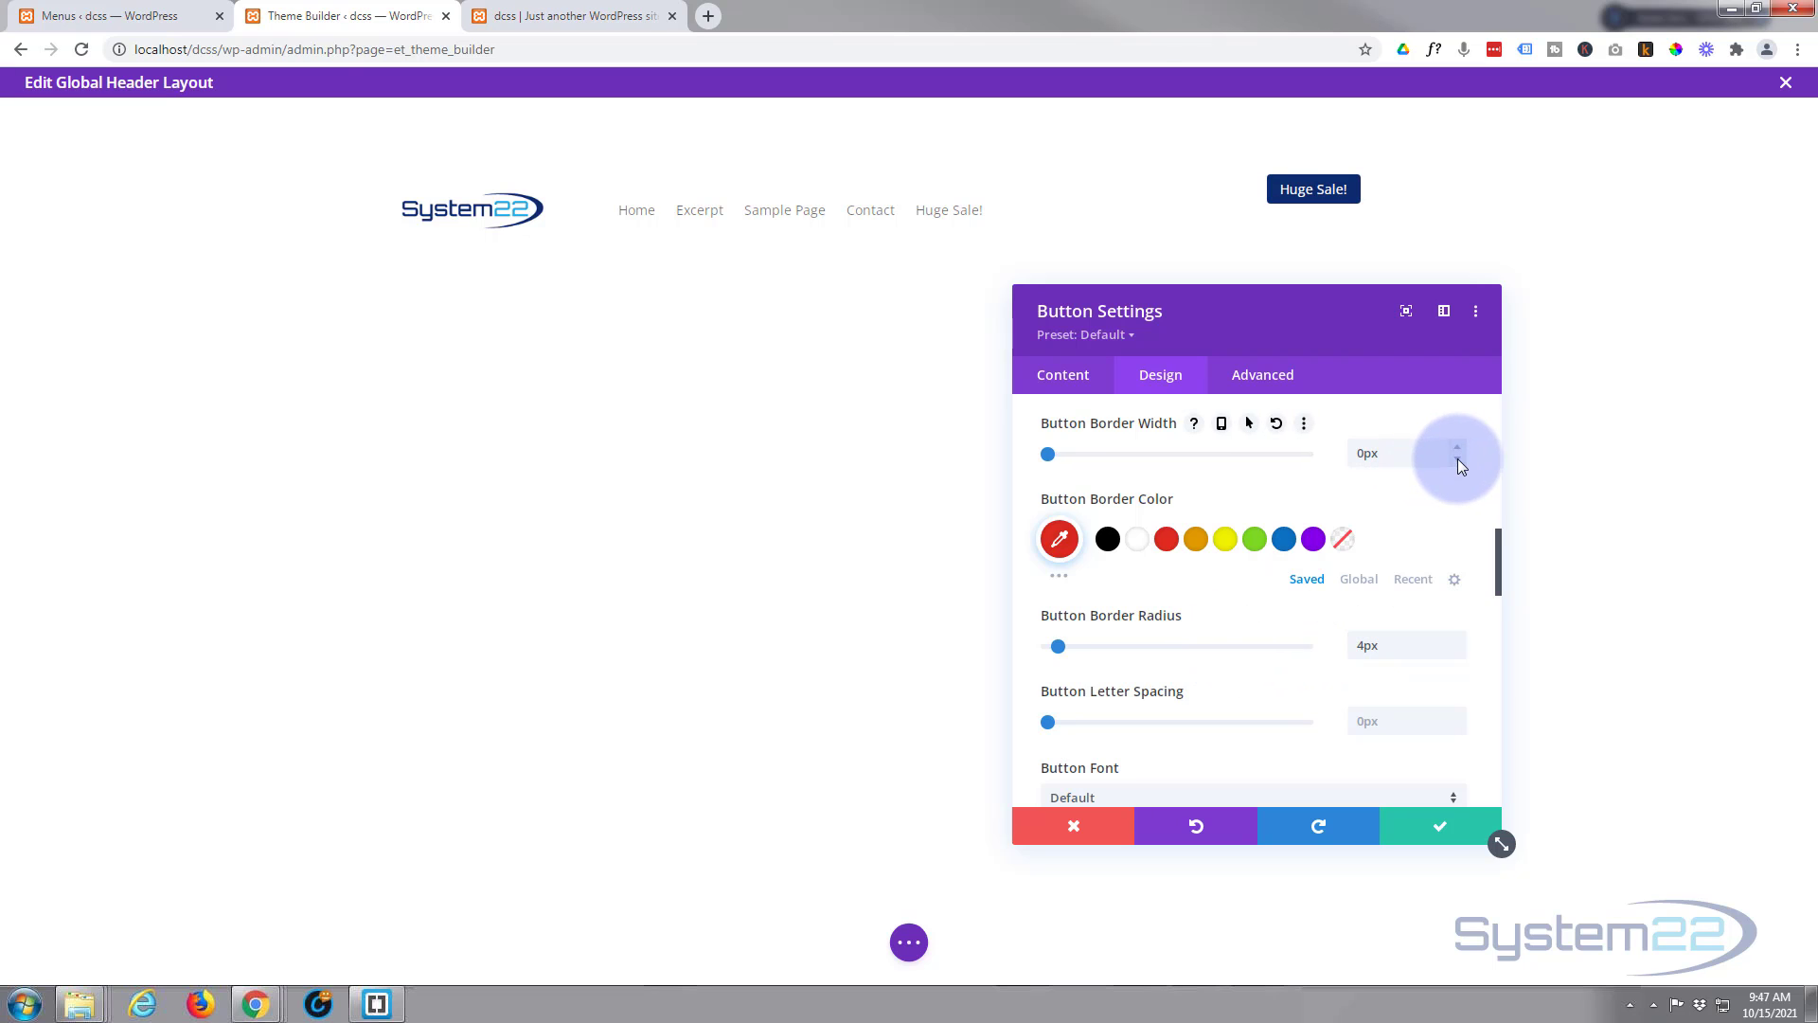
Step: Set the button's top margin to 20px in its spacing options and save the button settings
scroll(1291, 528, down, 2)
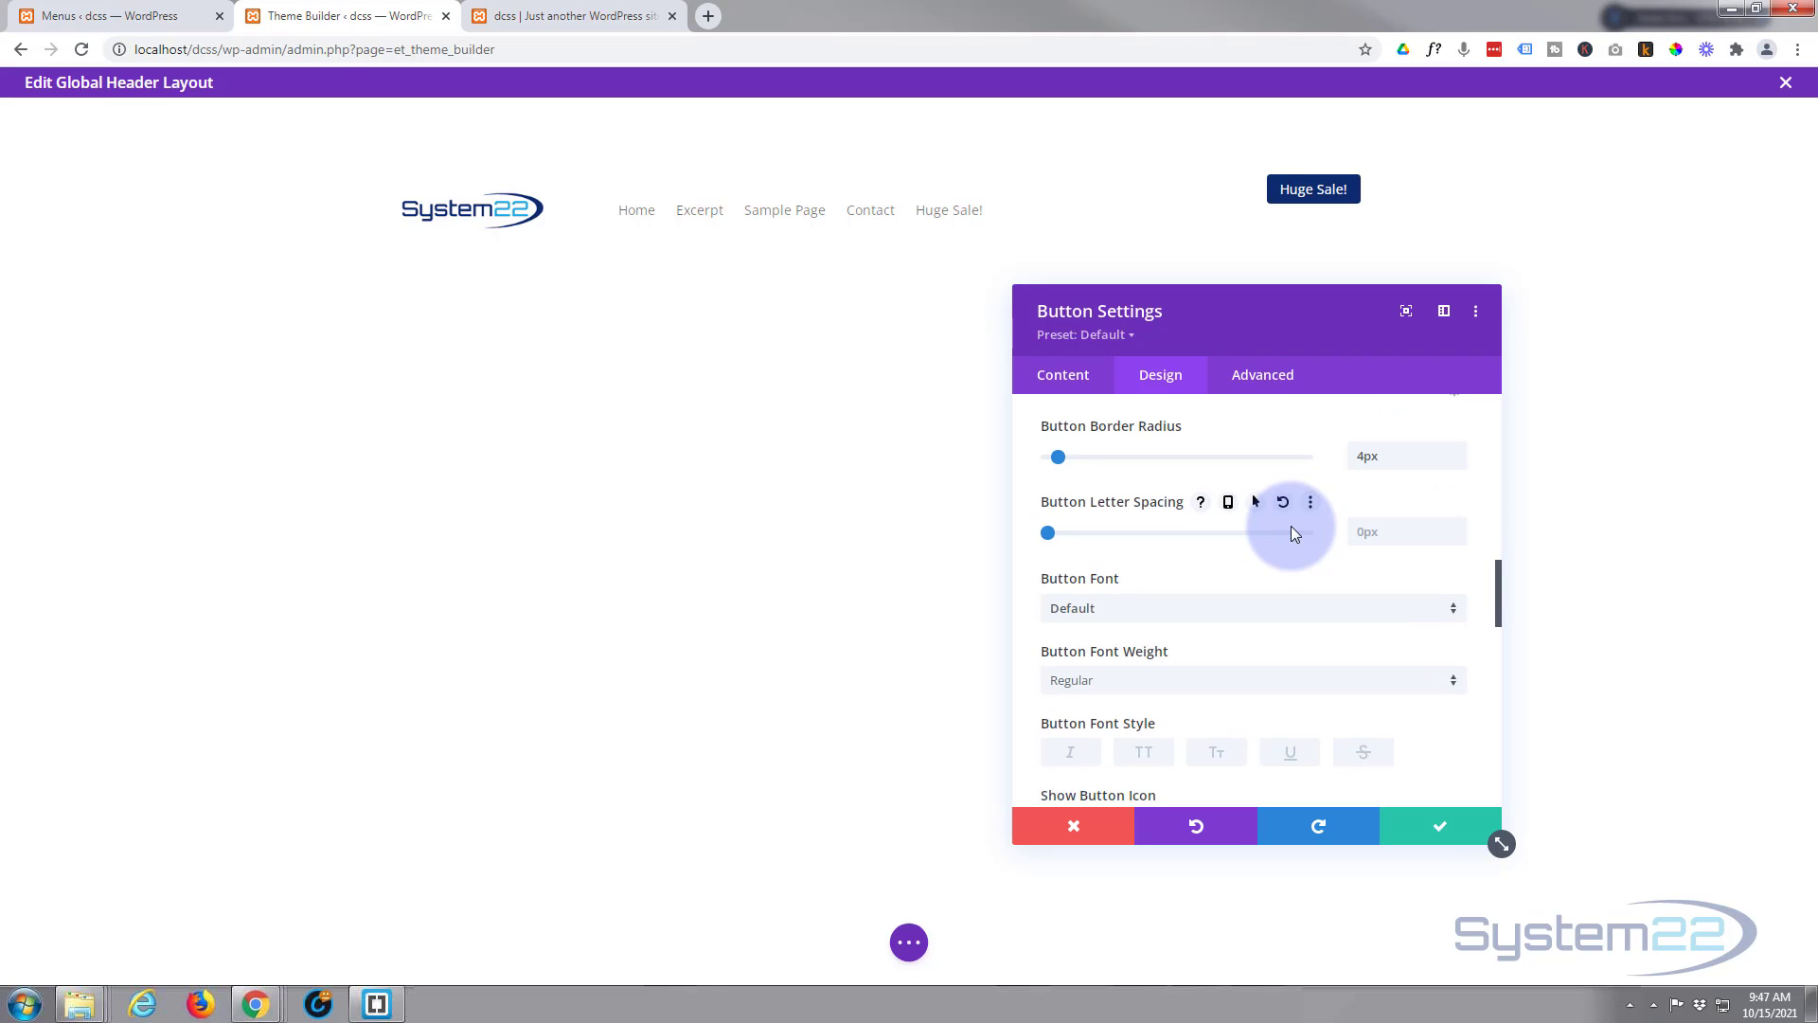
scroll(1293, 532, down, 4)
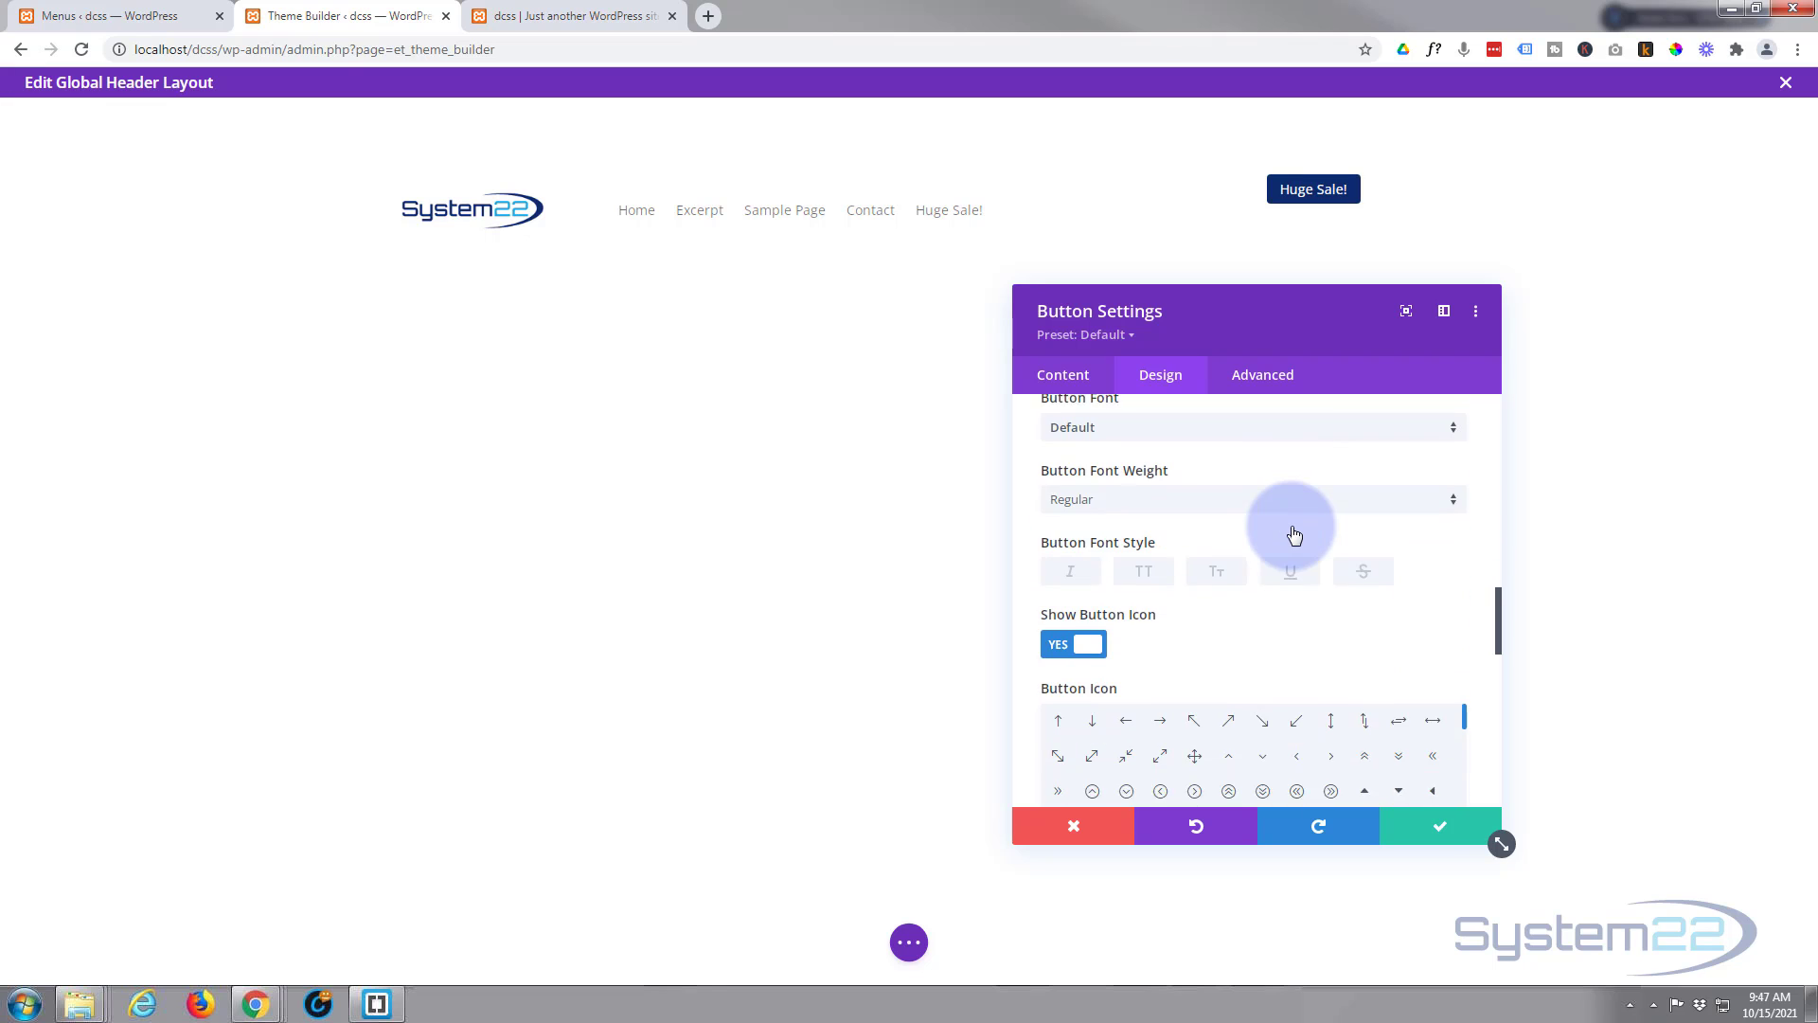
scroll(1296, 533, down, 2)
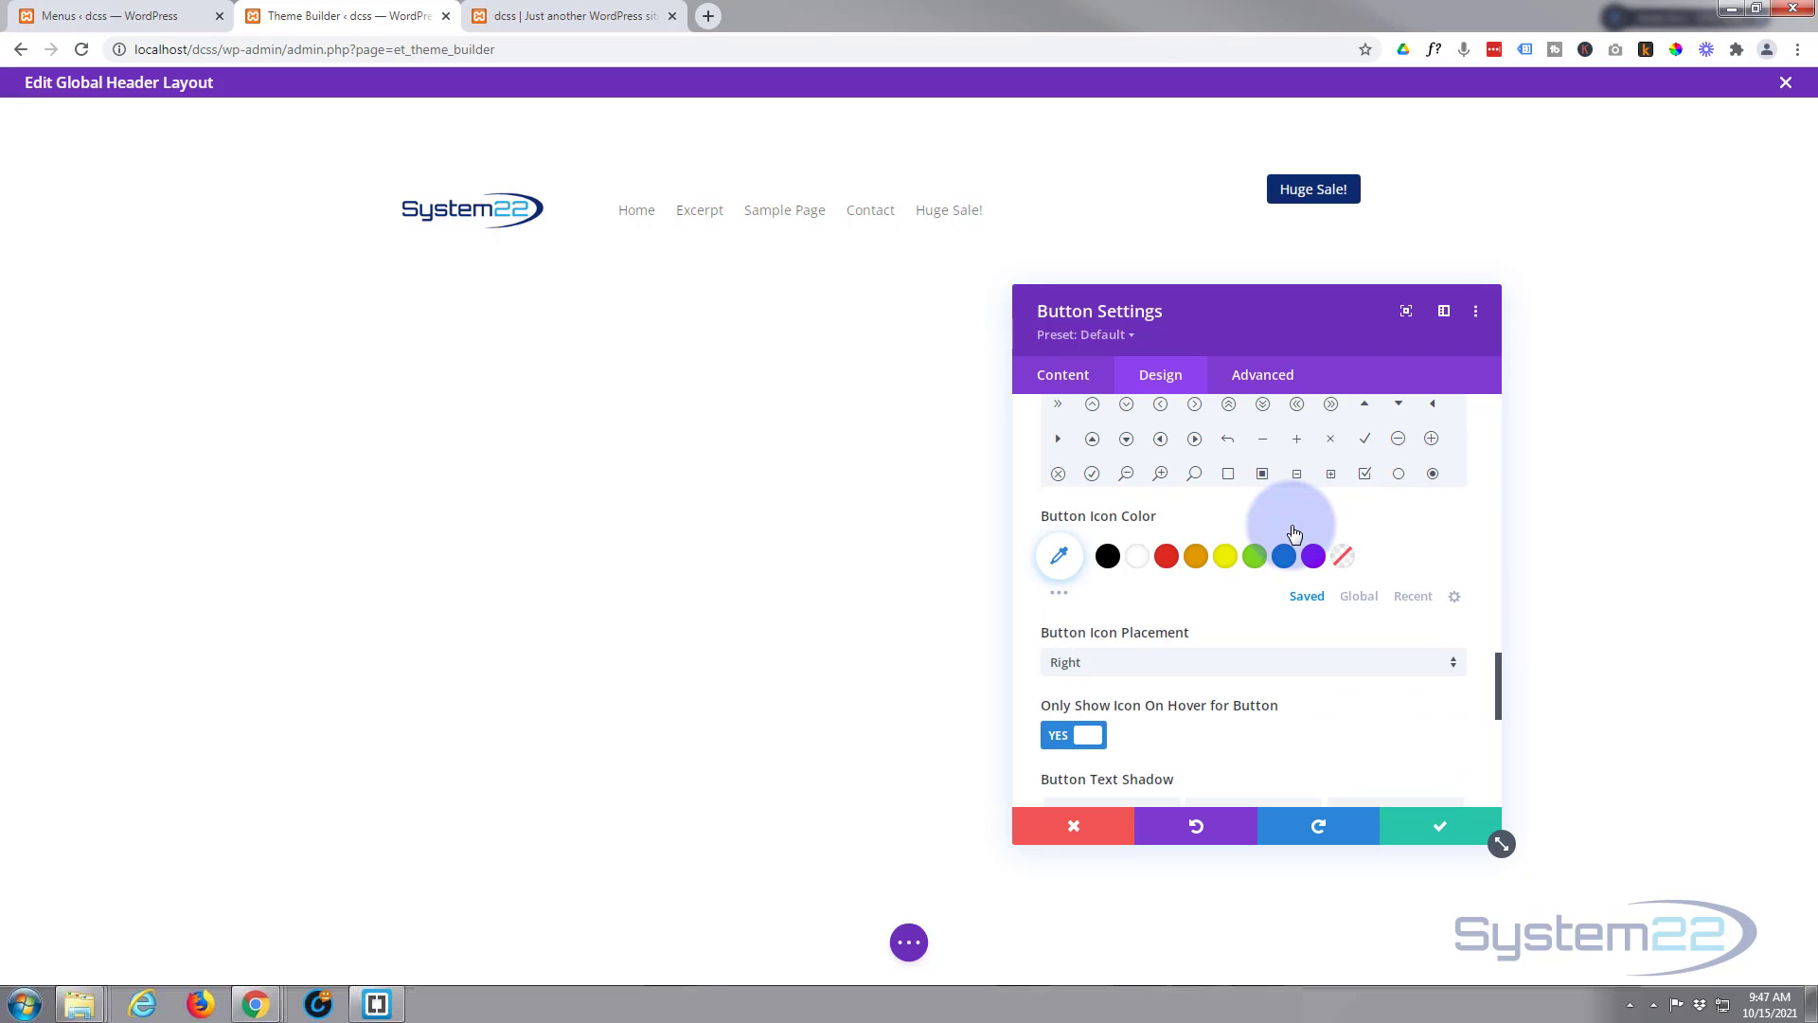
scroll(1294, 532, down, 5)
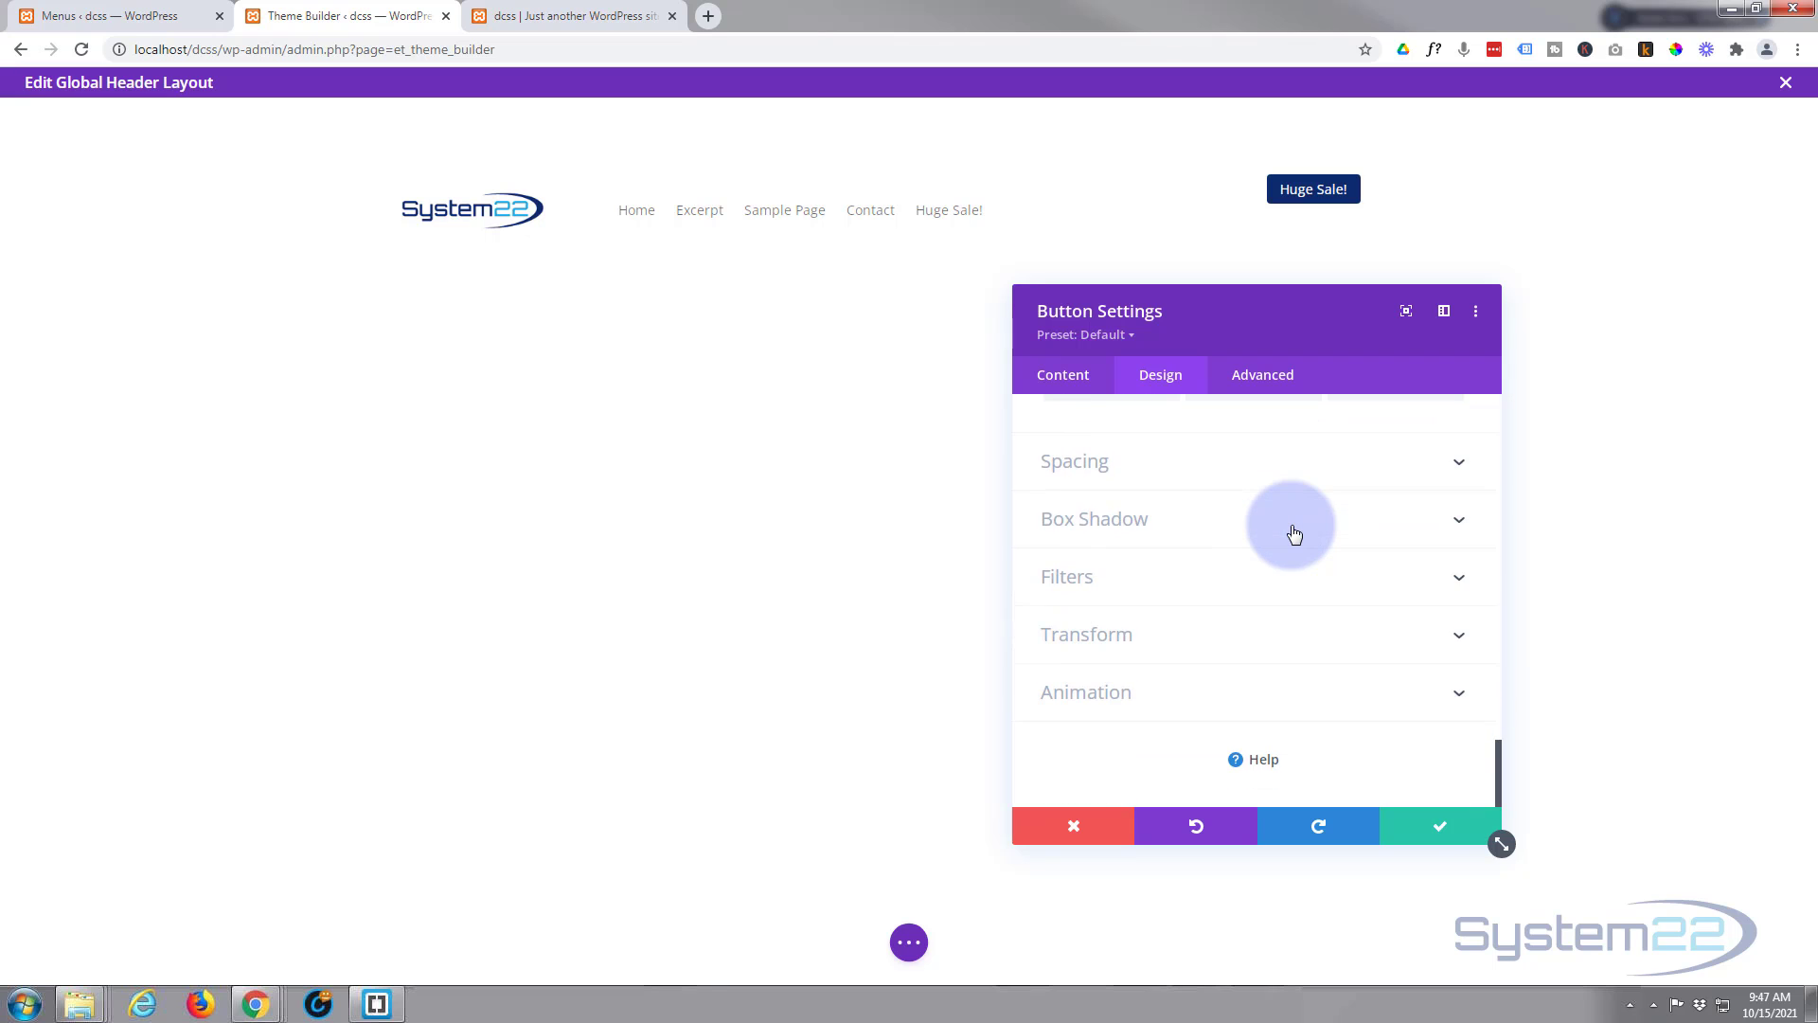
click(1299, 478)
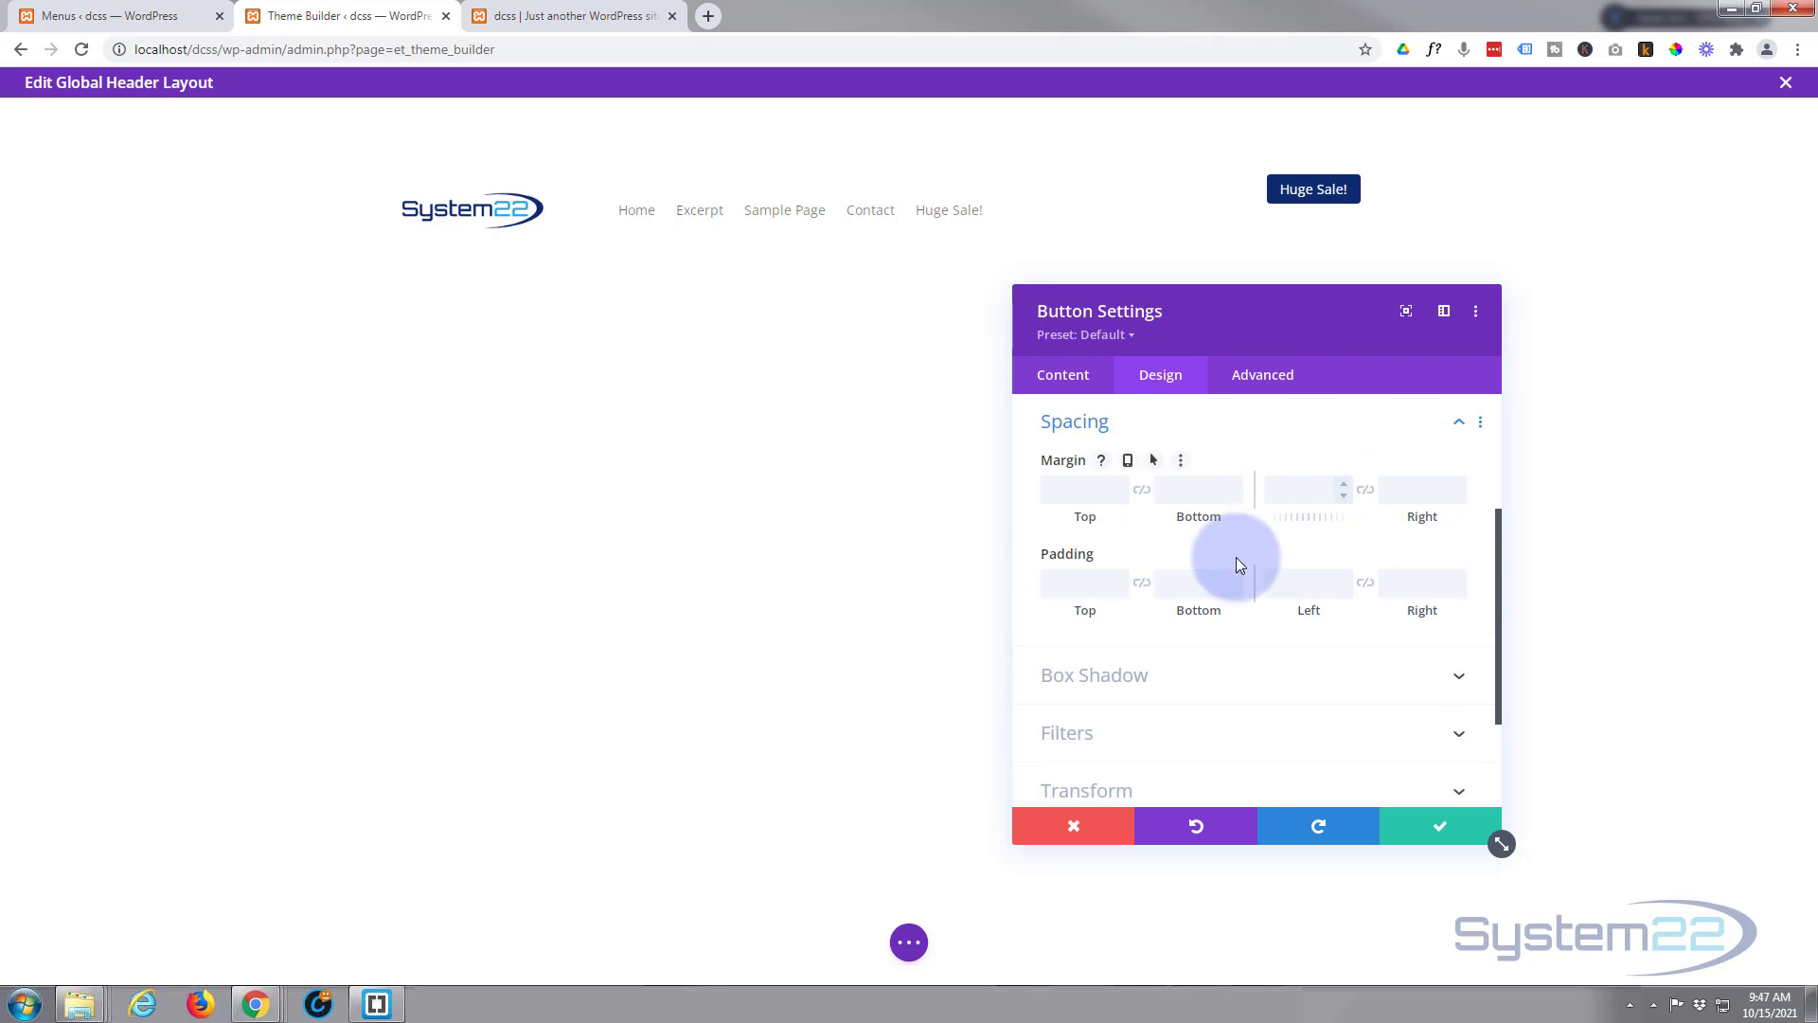
click(1079, 490)
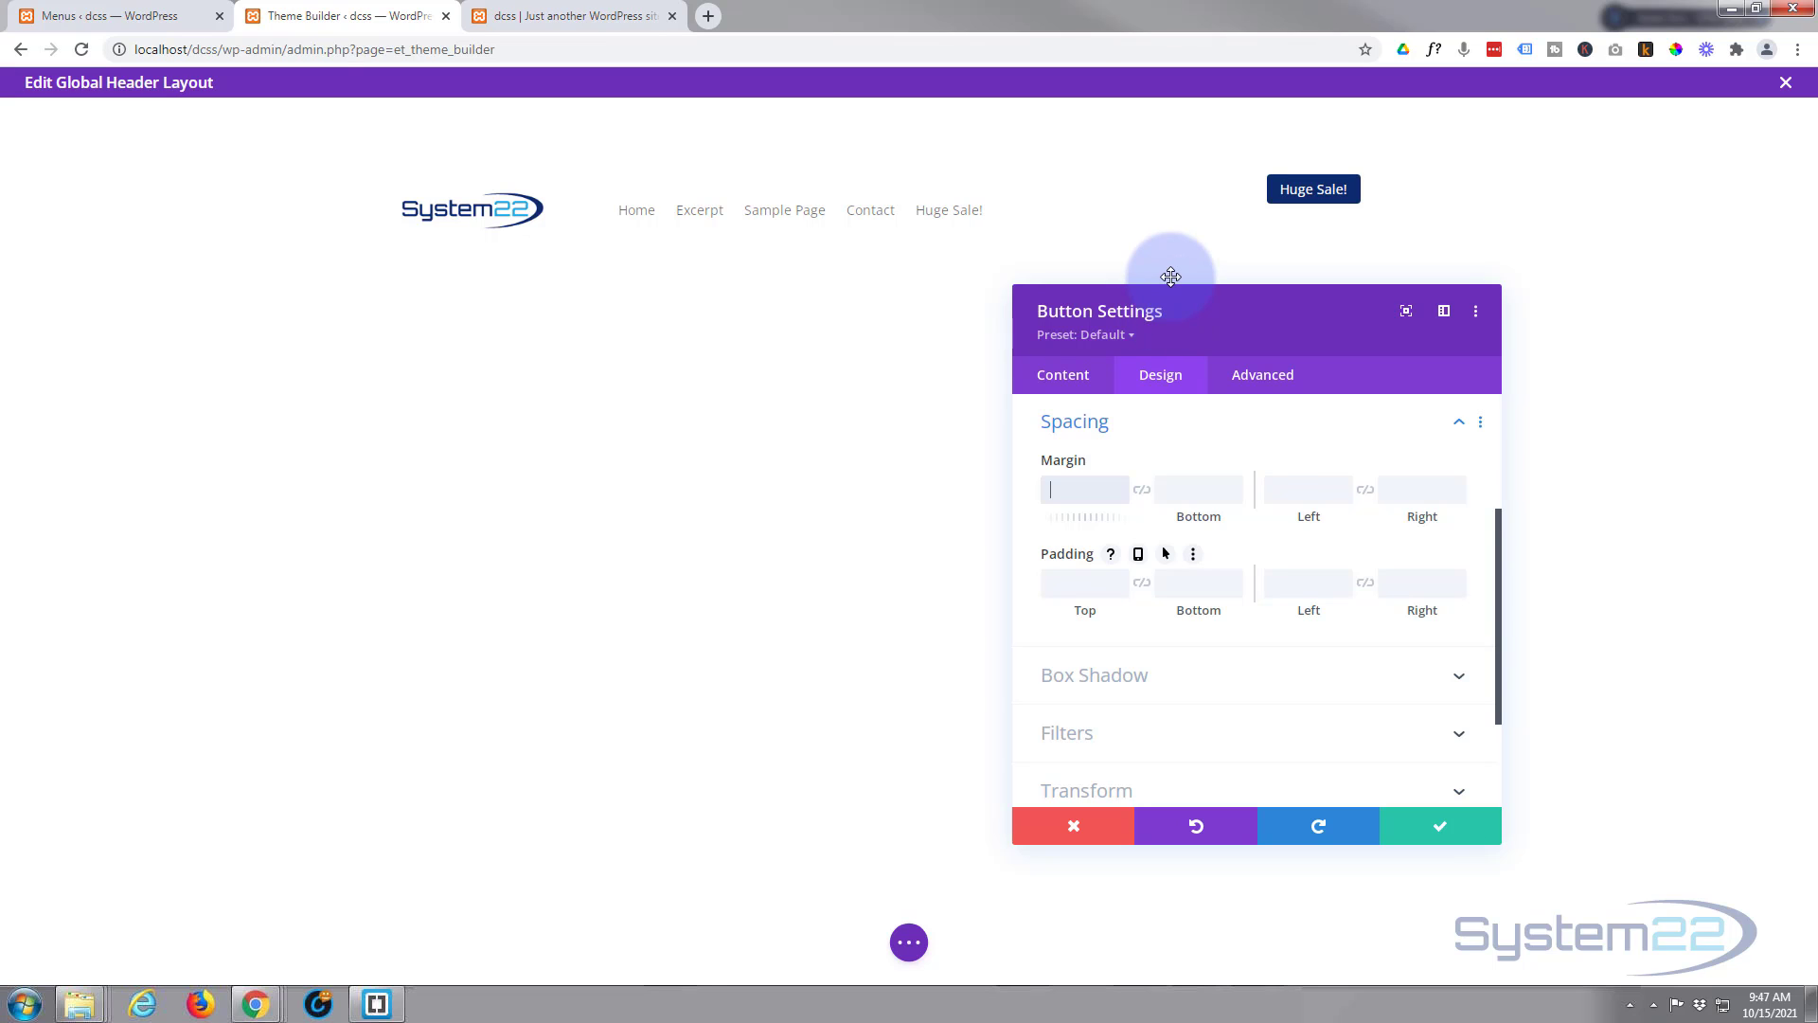
text(20px)
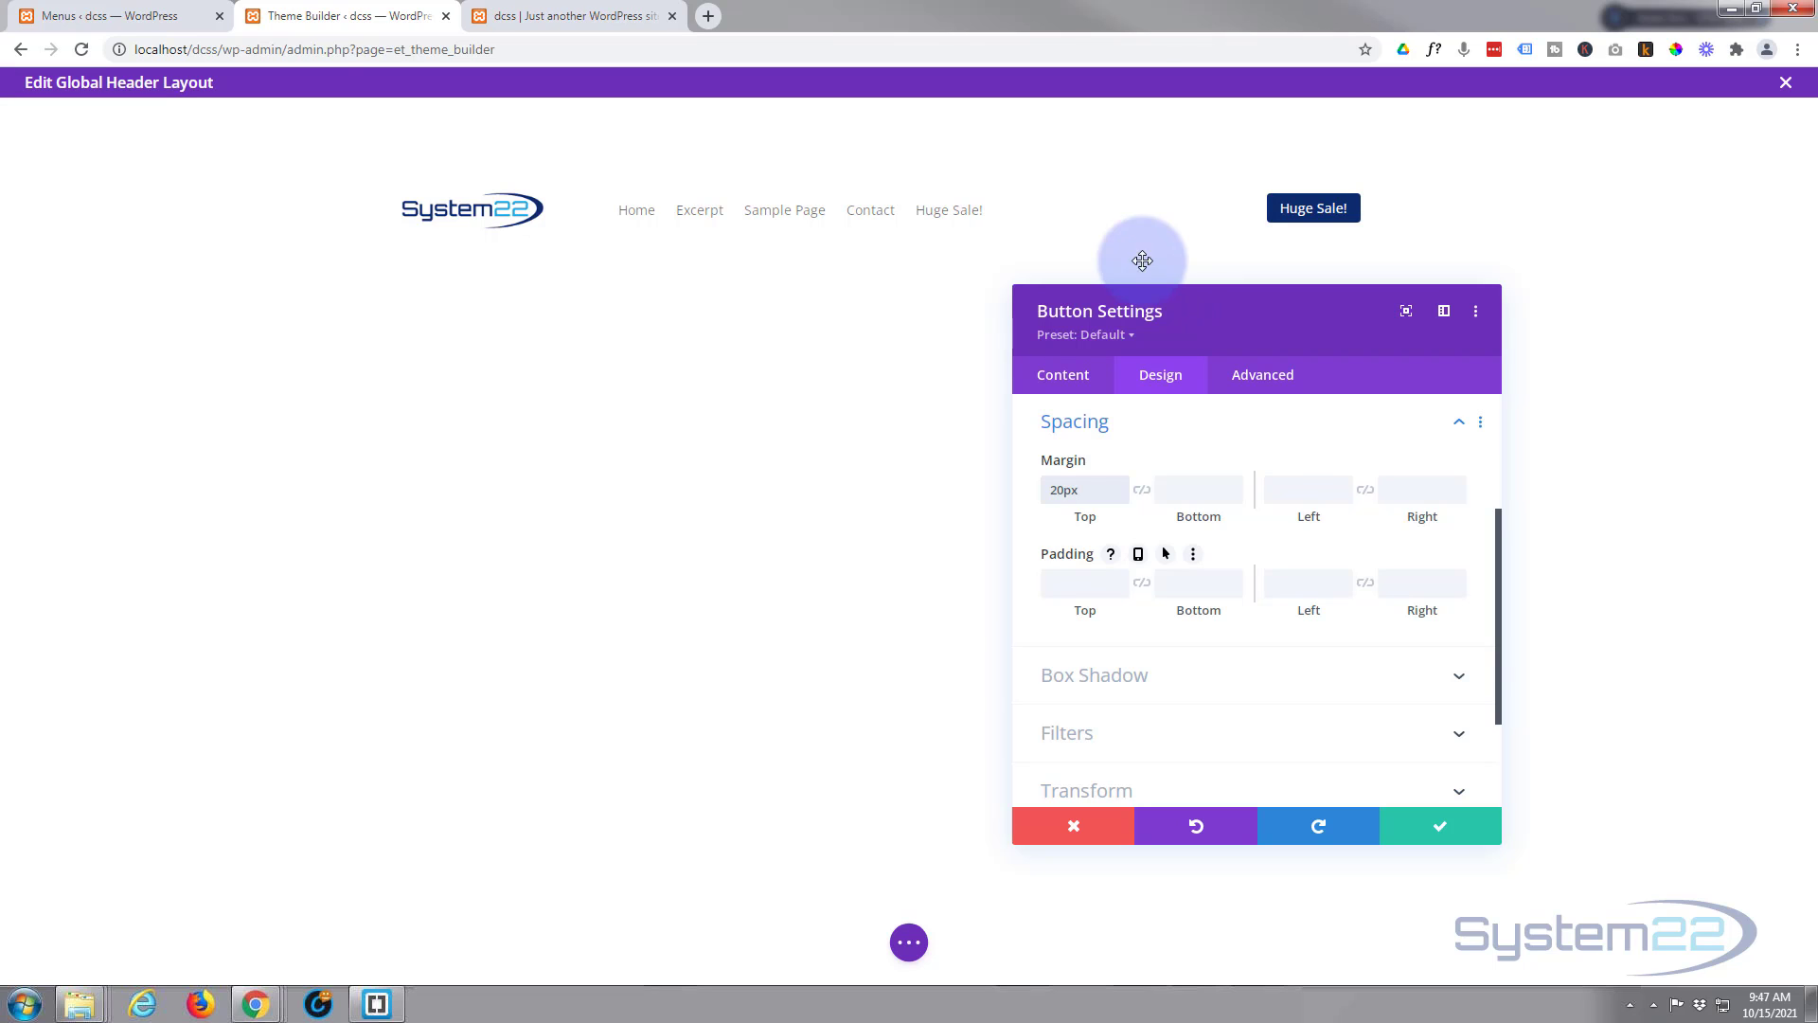
click(1446, 832)
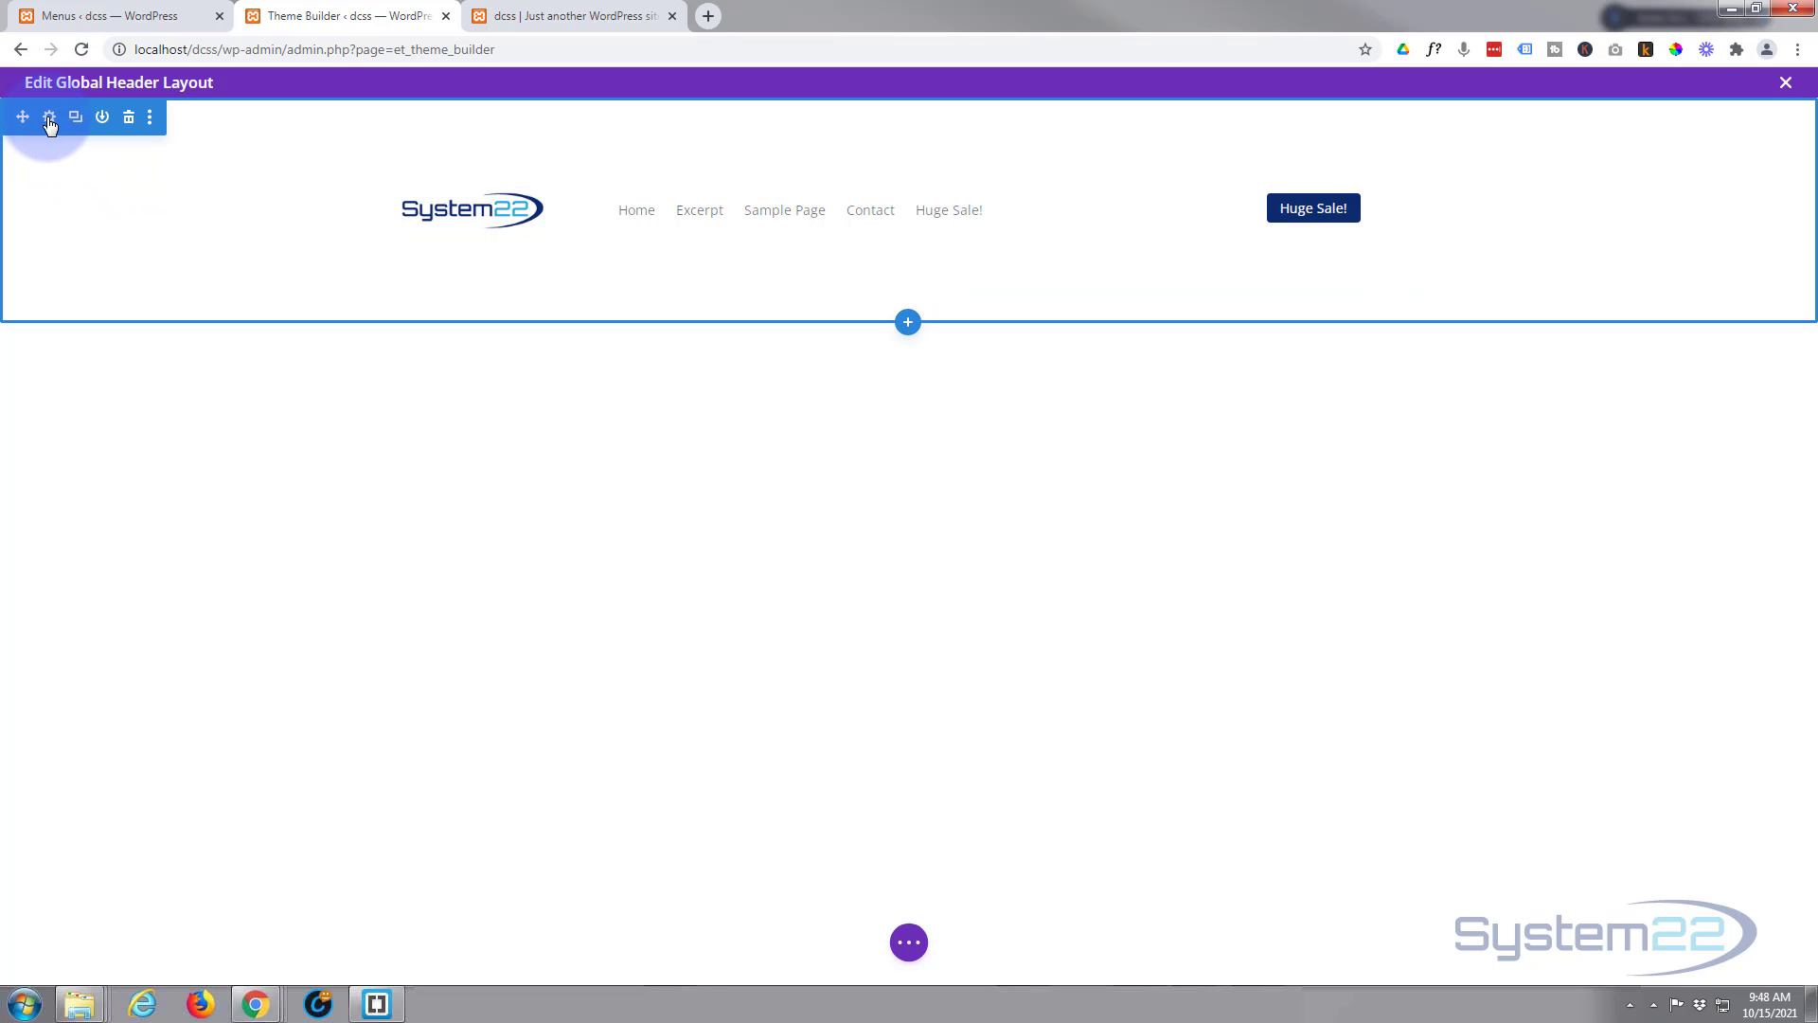
Step: Give the header section a box shadow using the preset that casts the shadow below it
click(49, 119)
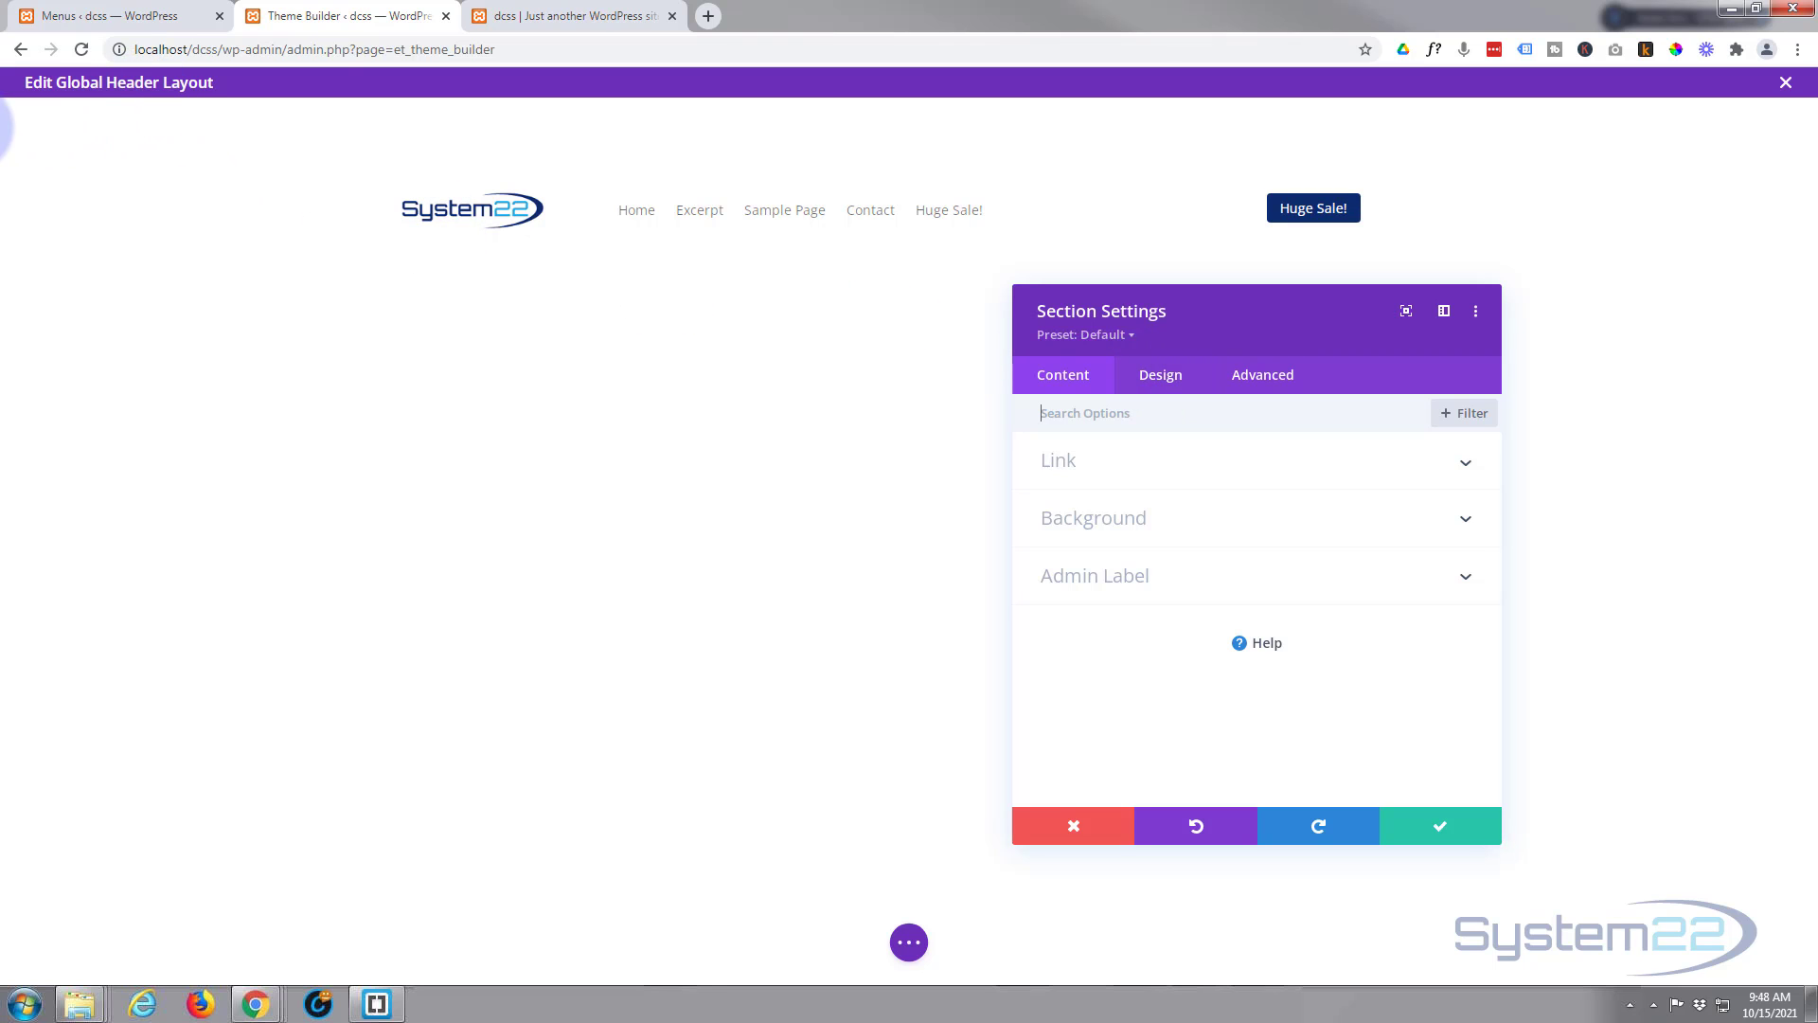
click(1157, 376)
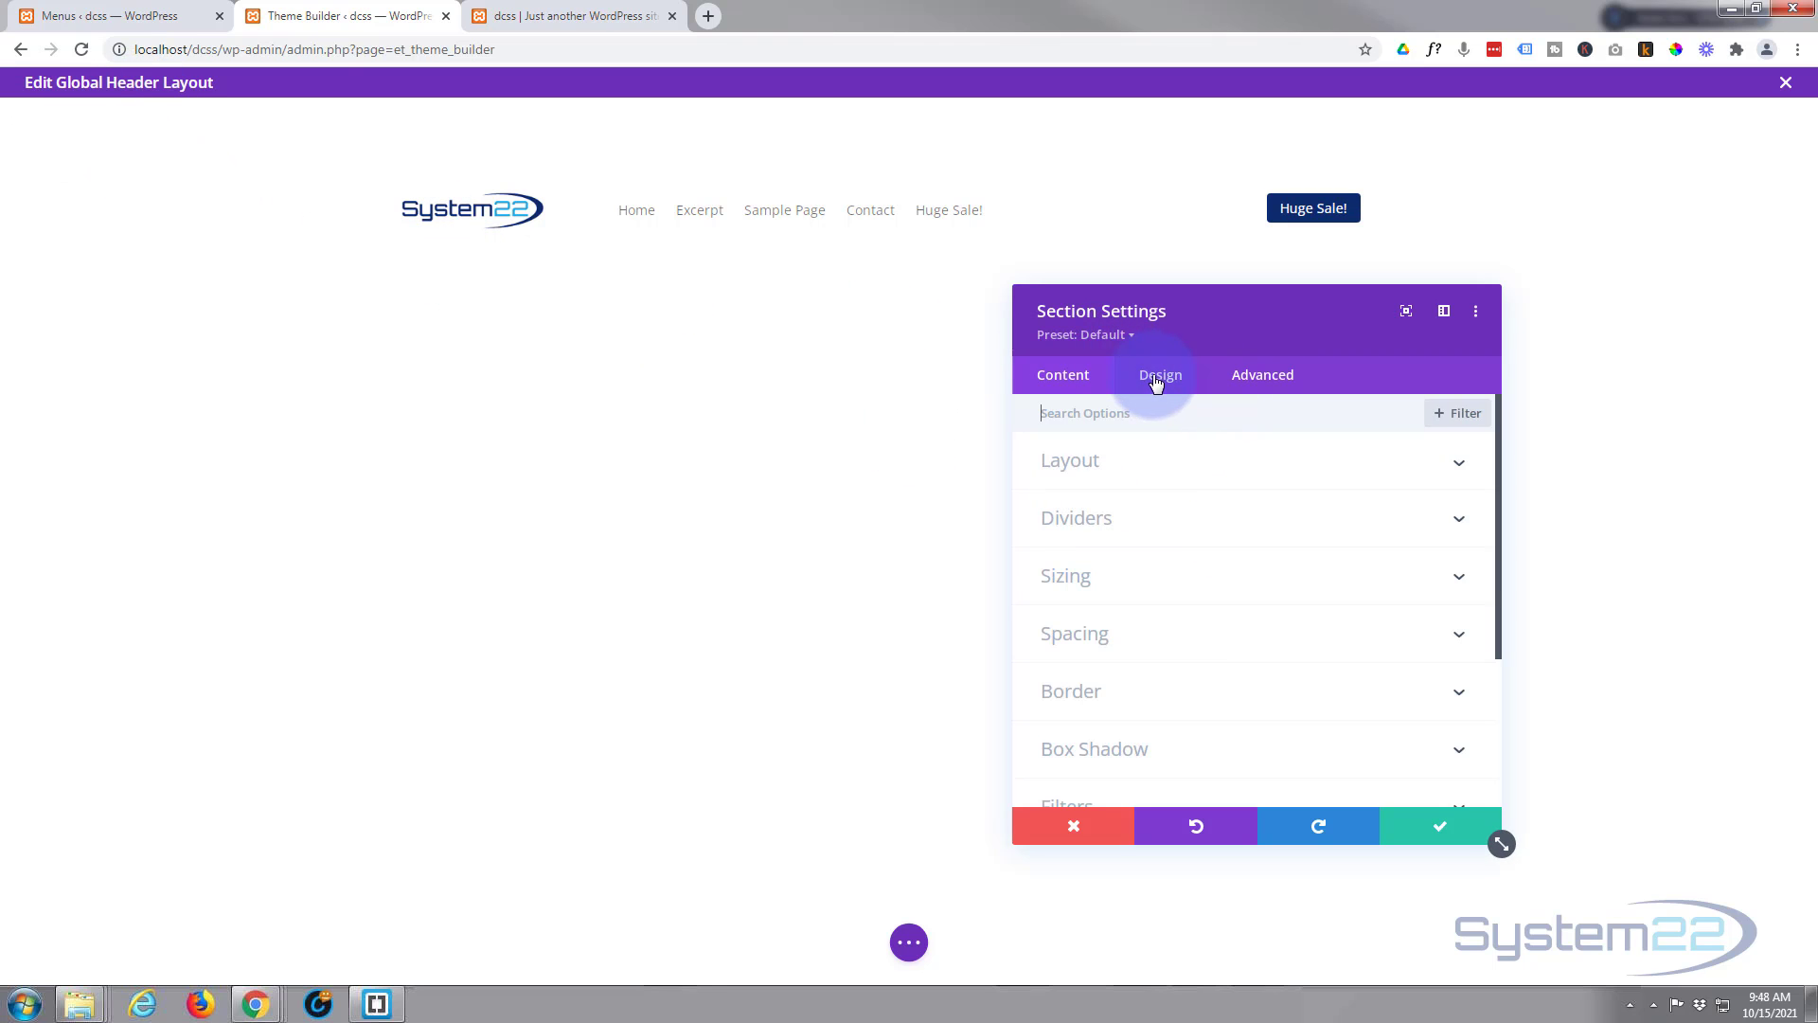
scroll(1177, 668, down, 1)
click(1189, 653)
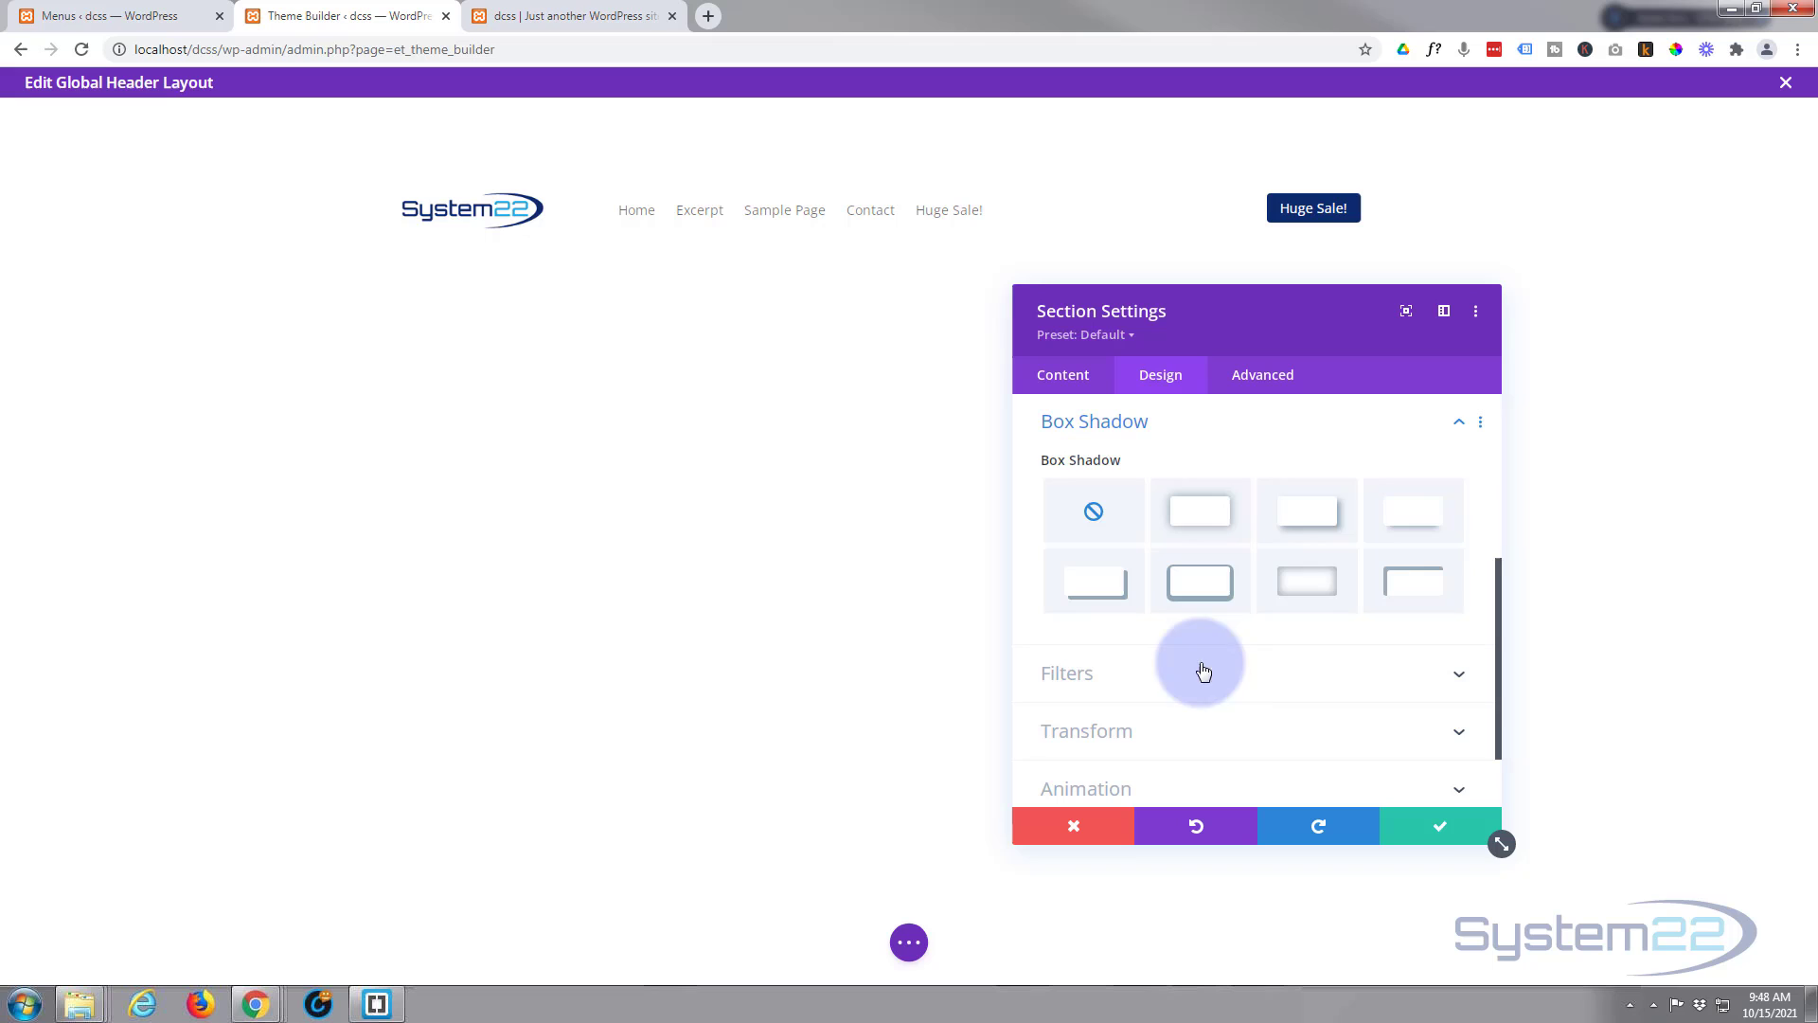
click(1405, 529)
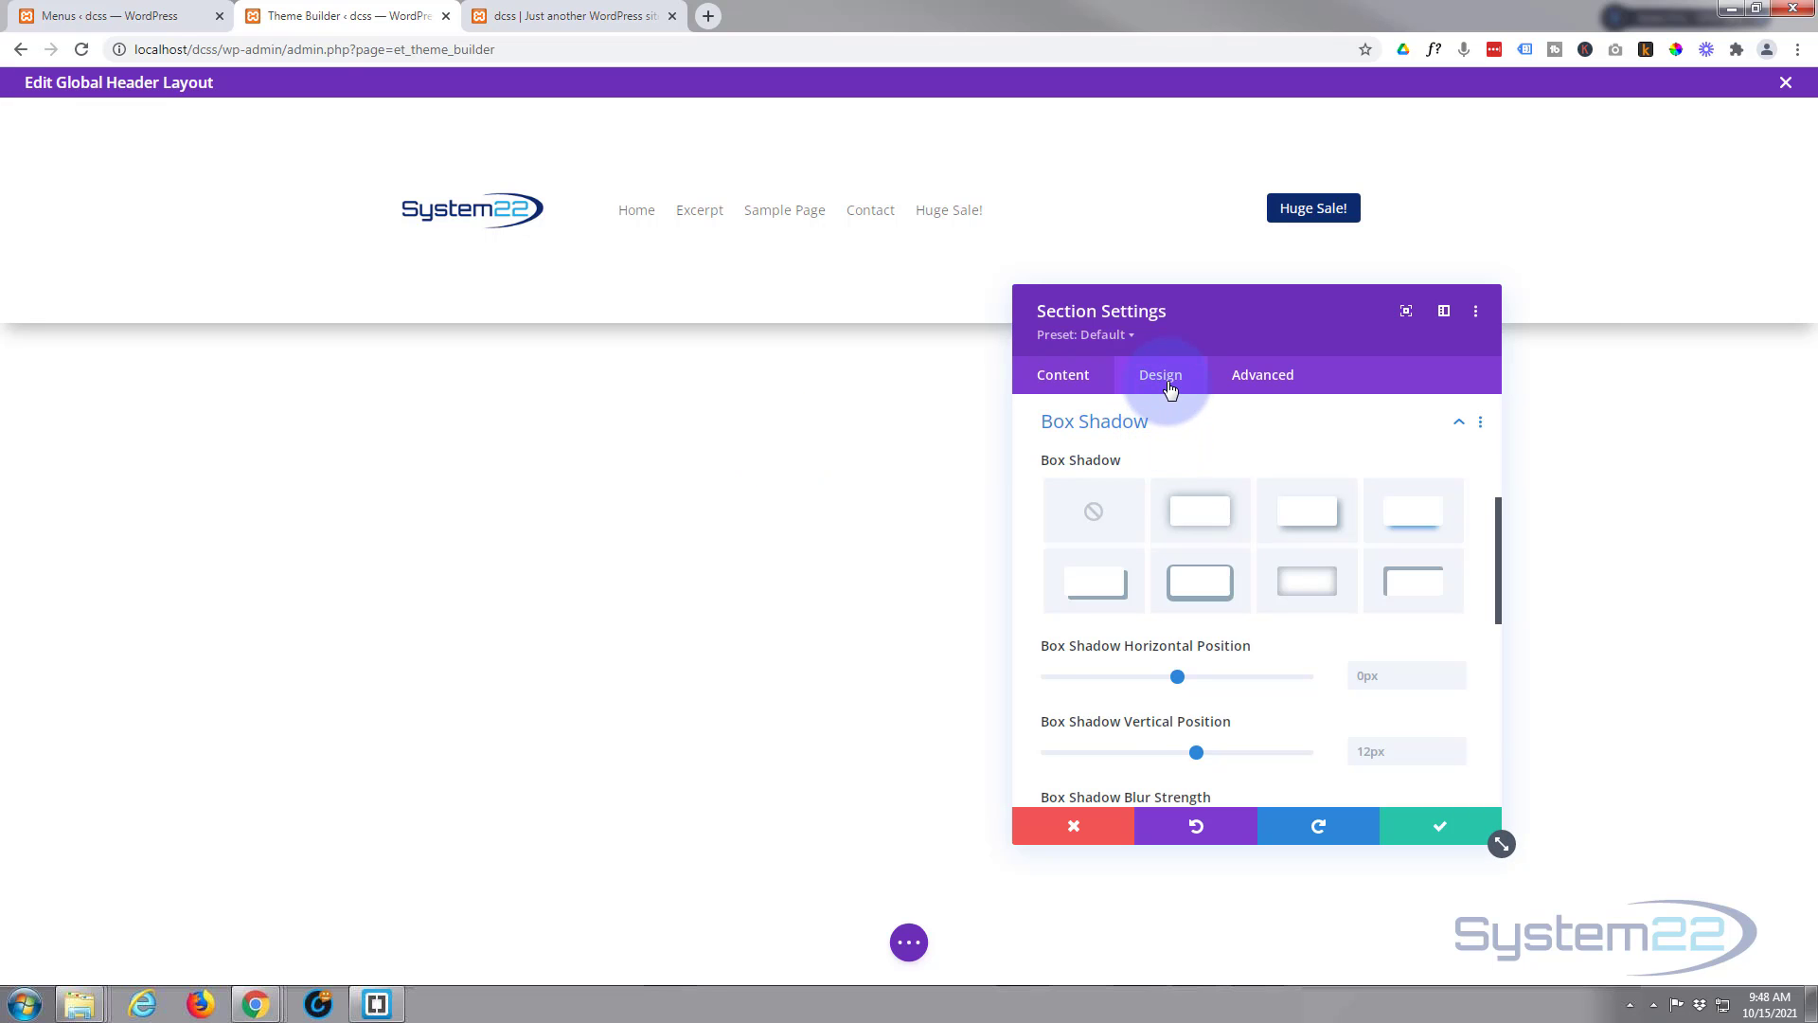
Step: Set the section's top and bottom padding to 0px as linked values and save the section settings
click(1178, 423)
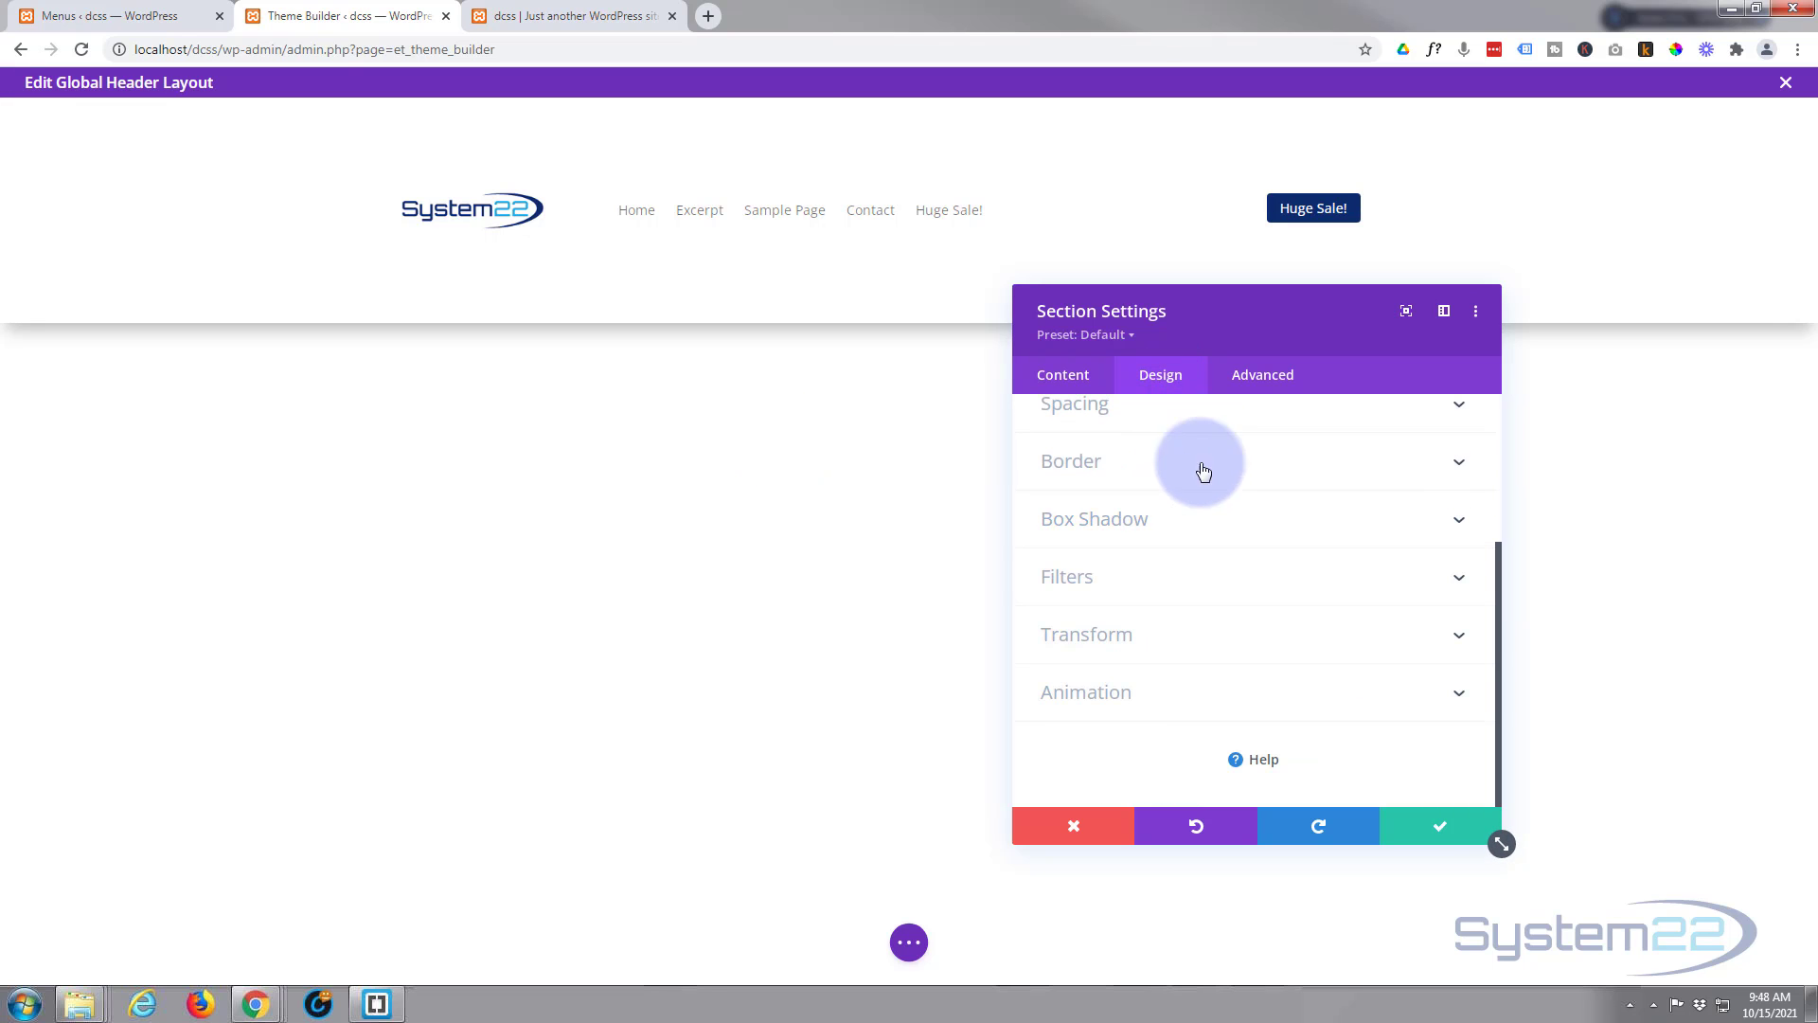
scroll(1202, 527, up, 1)
click(1203, 511)
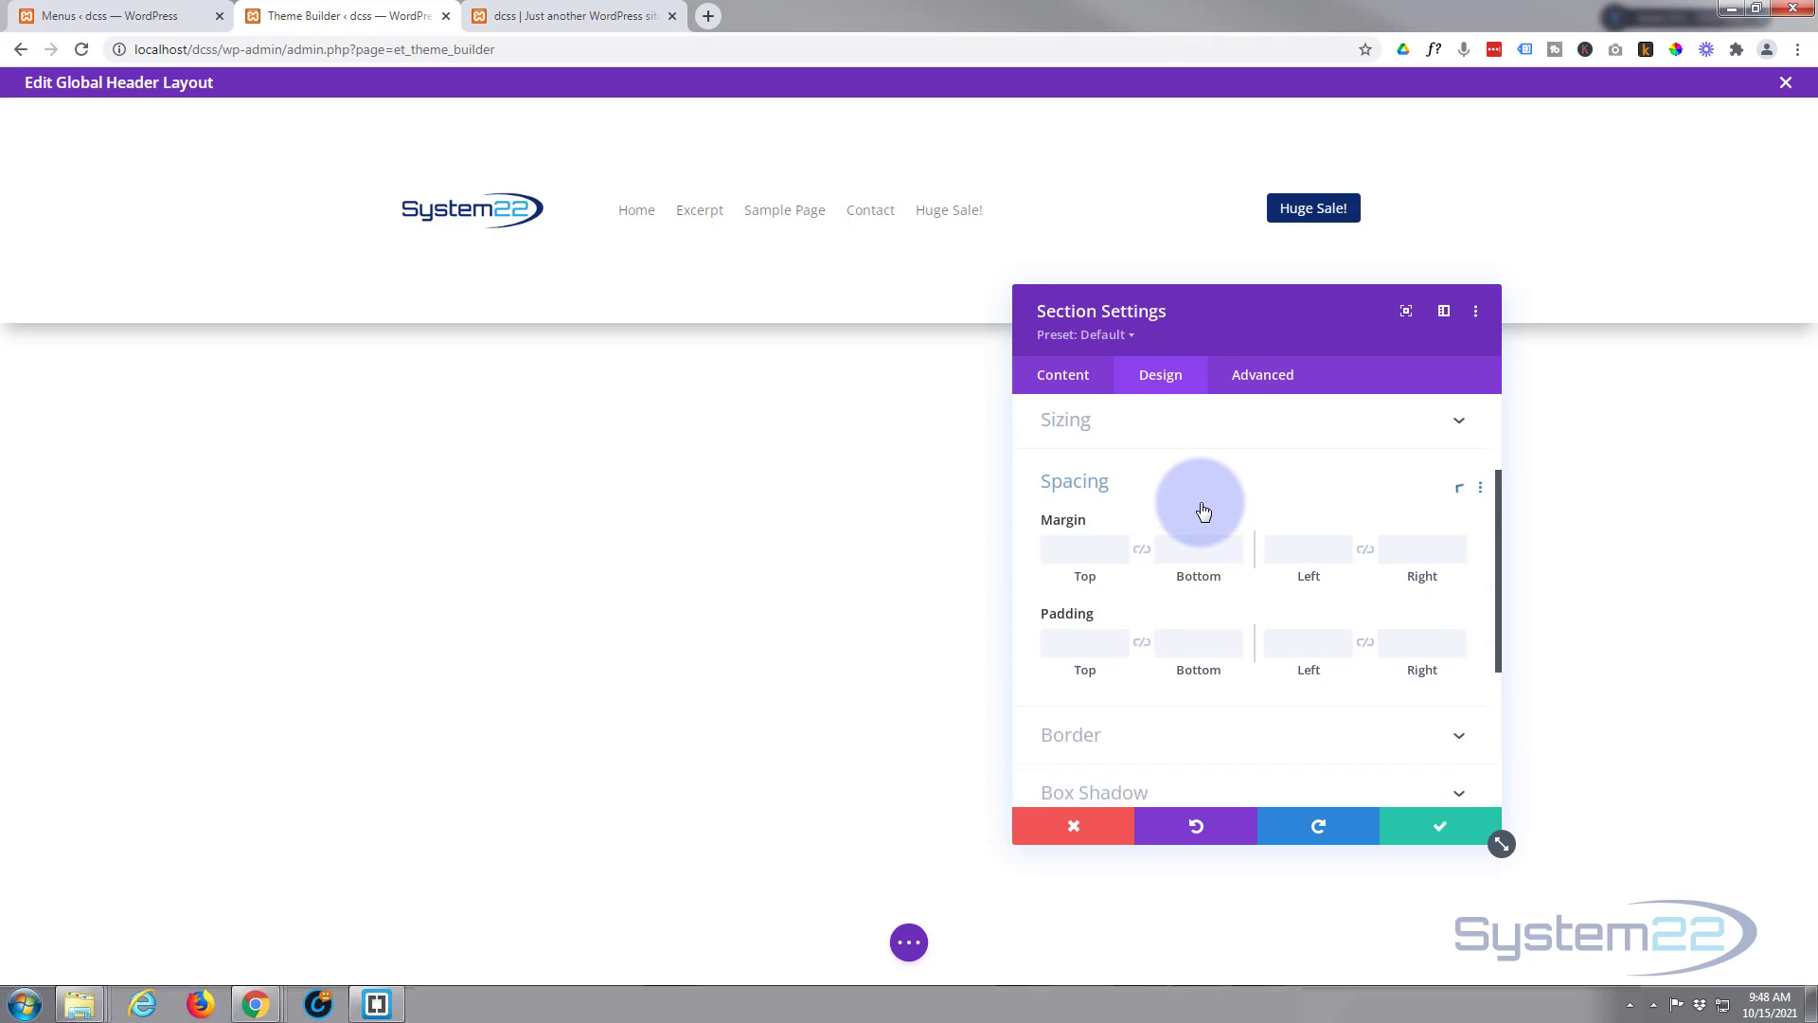
click(1066, 585)
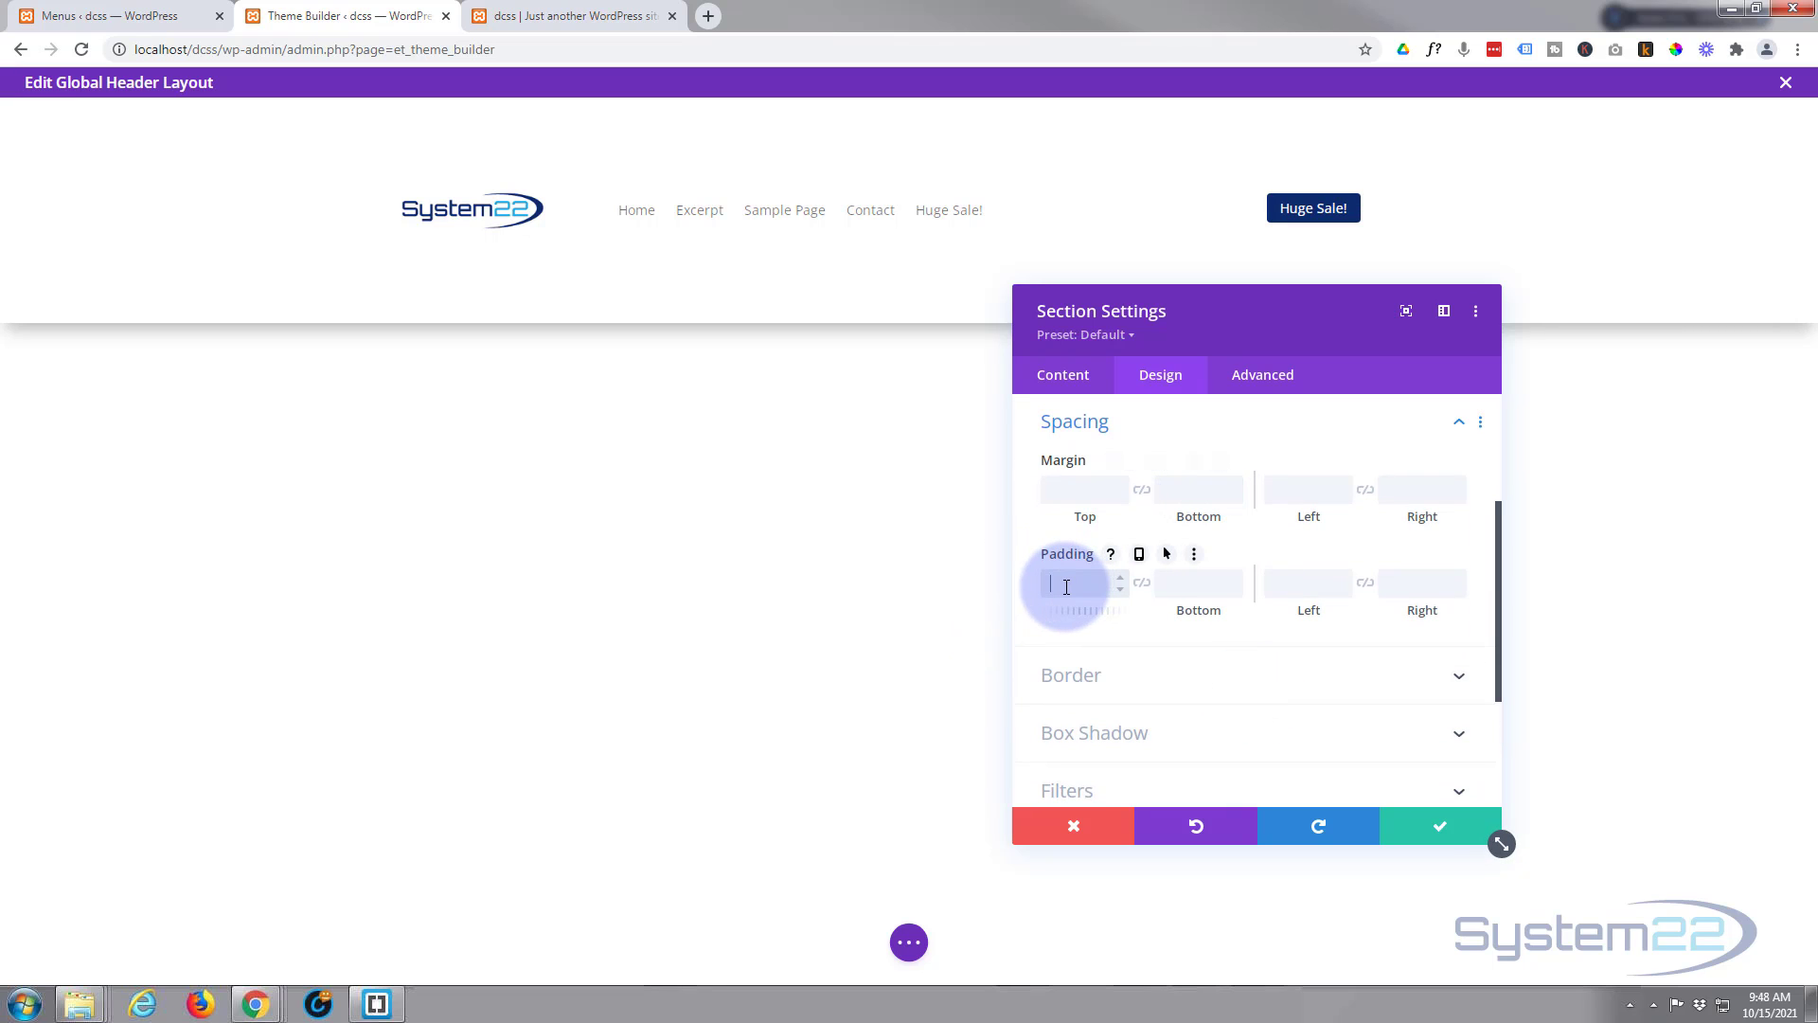
text(0px)
click(1141, 585)
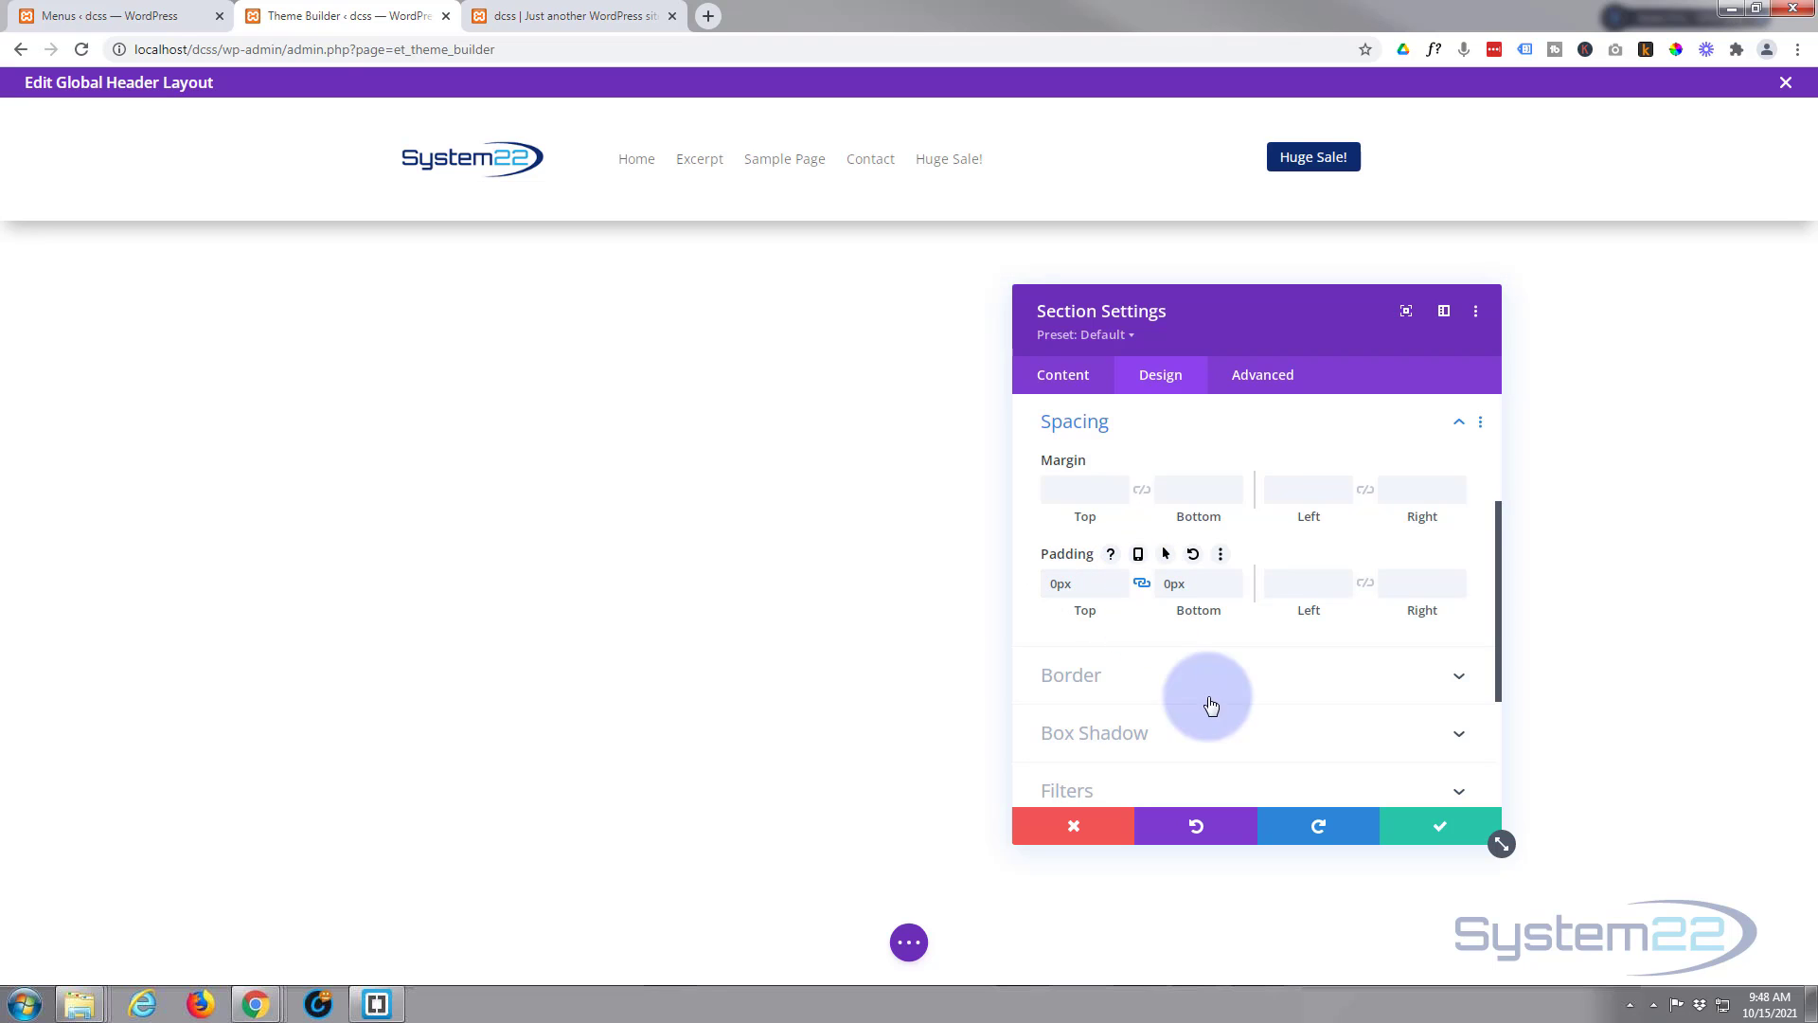
click(1441, 833)
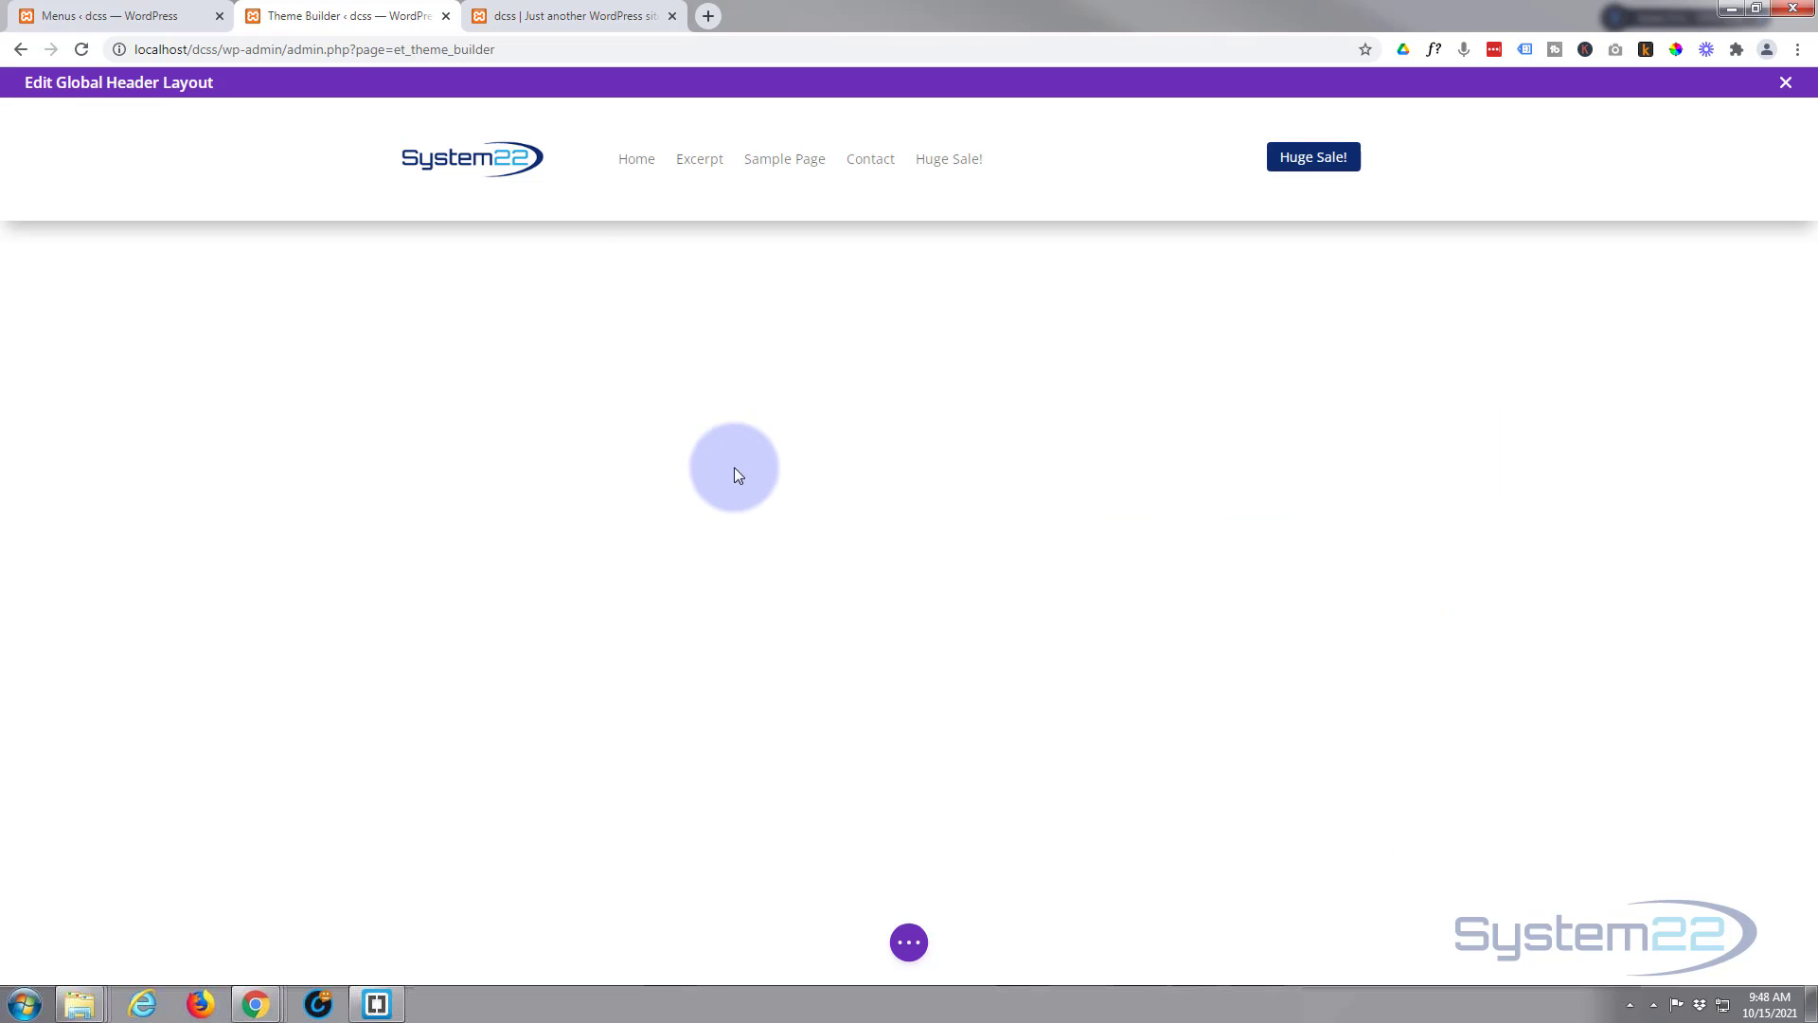
Step: Set the header row's top and bottom padding to 10px as linked values and save the row settings
mouse_move(584, 179)
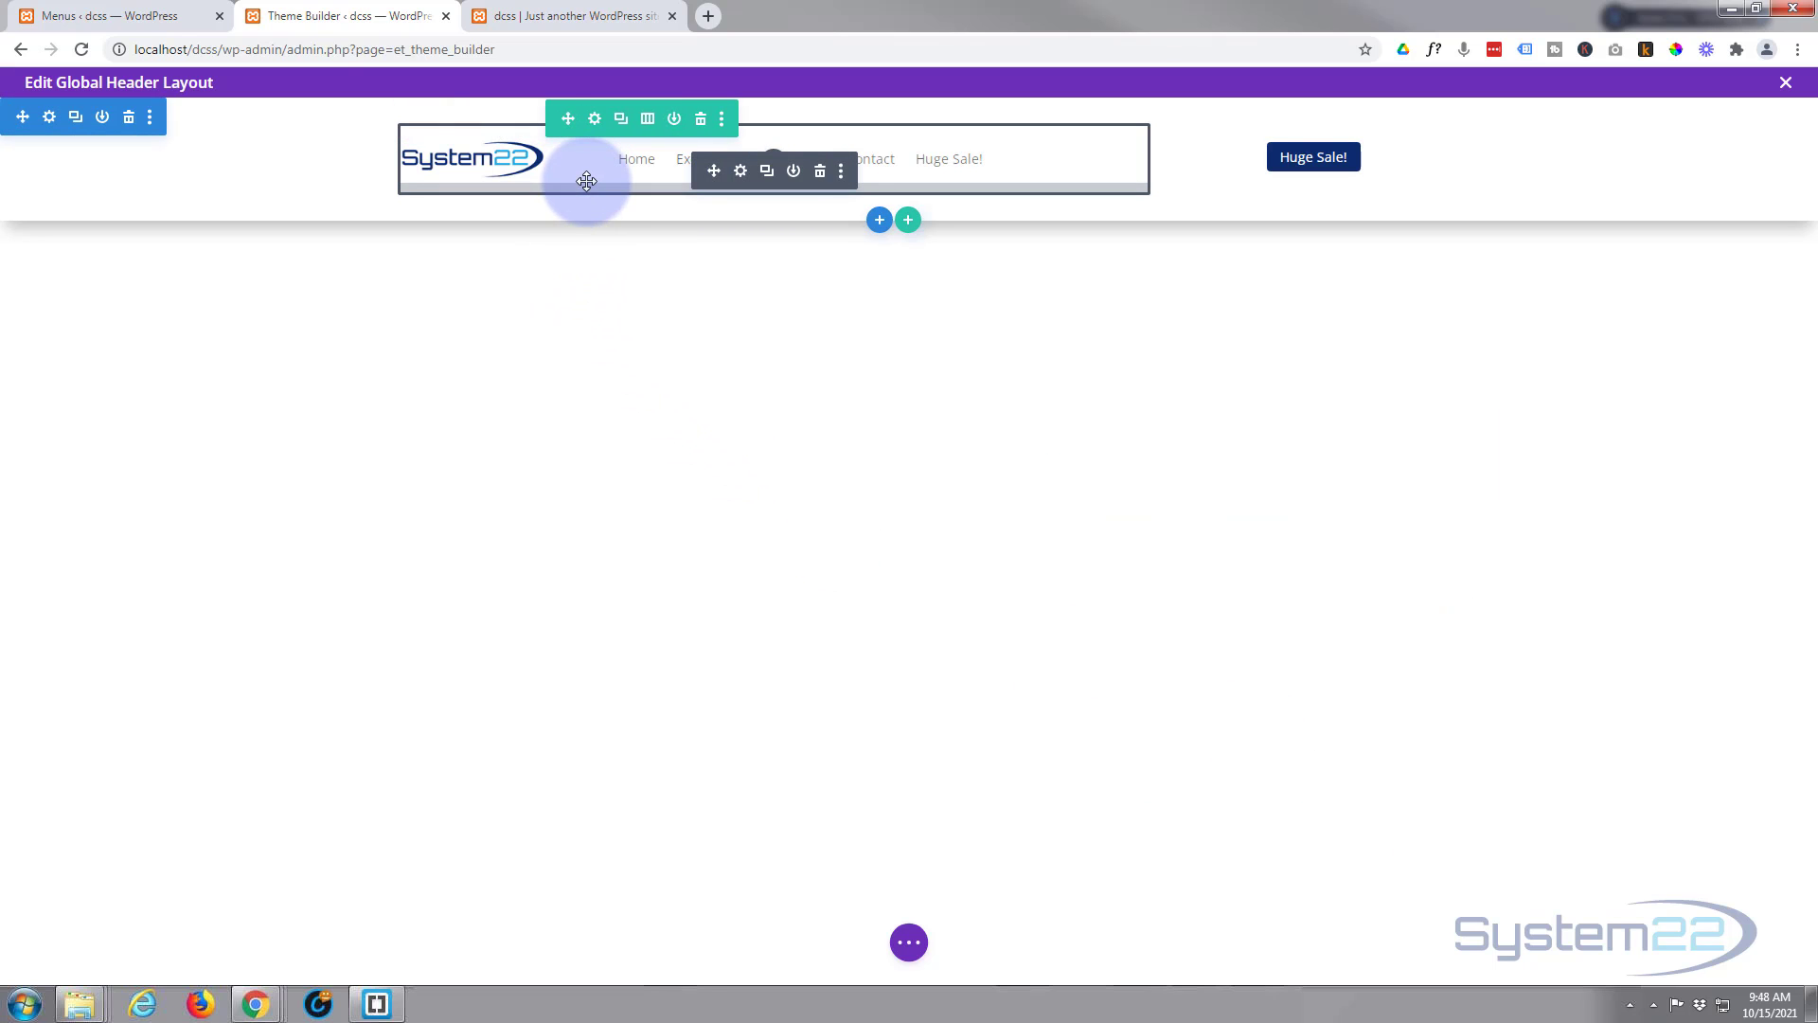
click(594, 120)
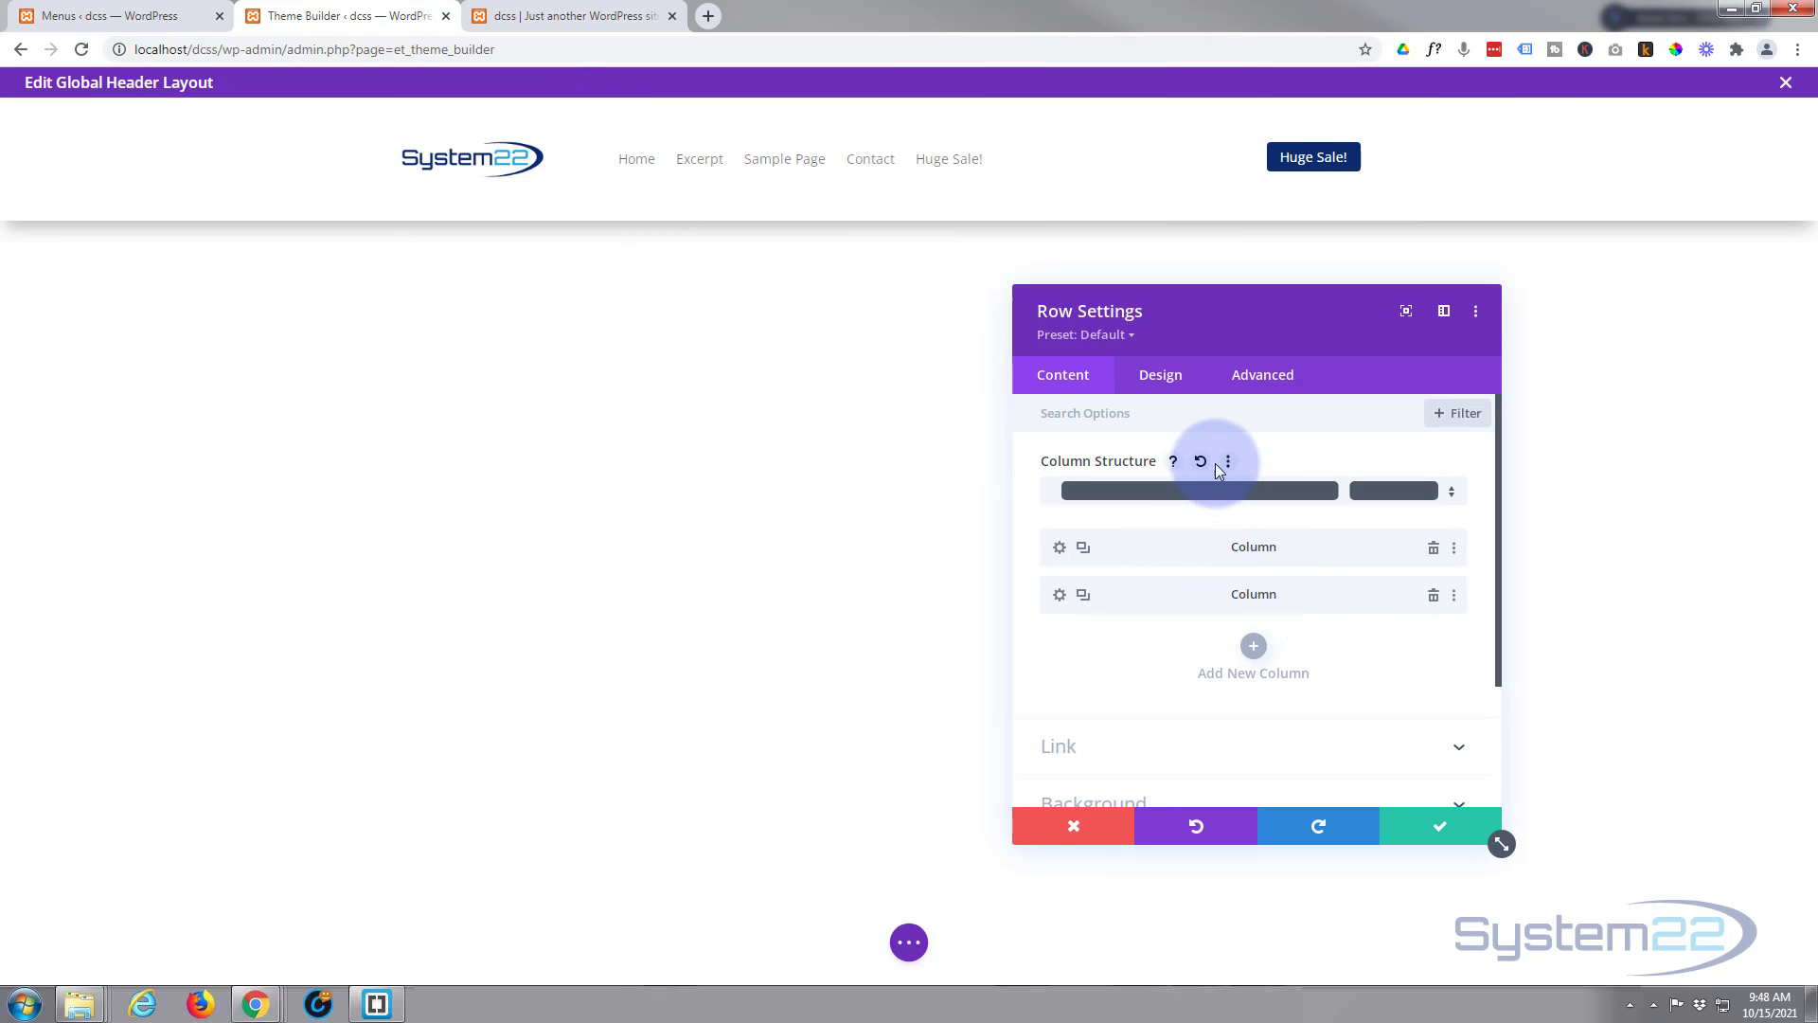
click(1184, 380)
click(1248, 511)
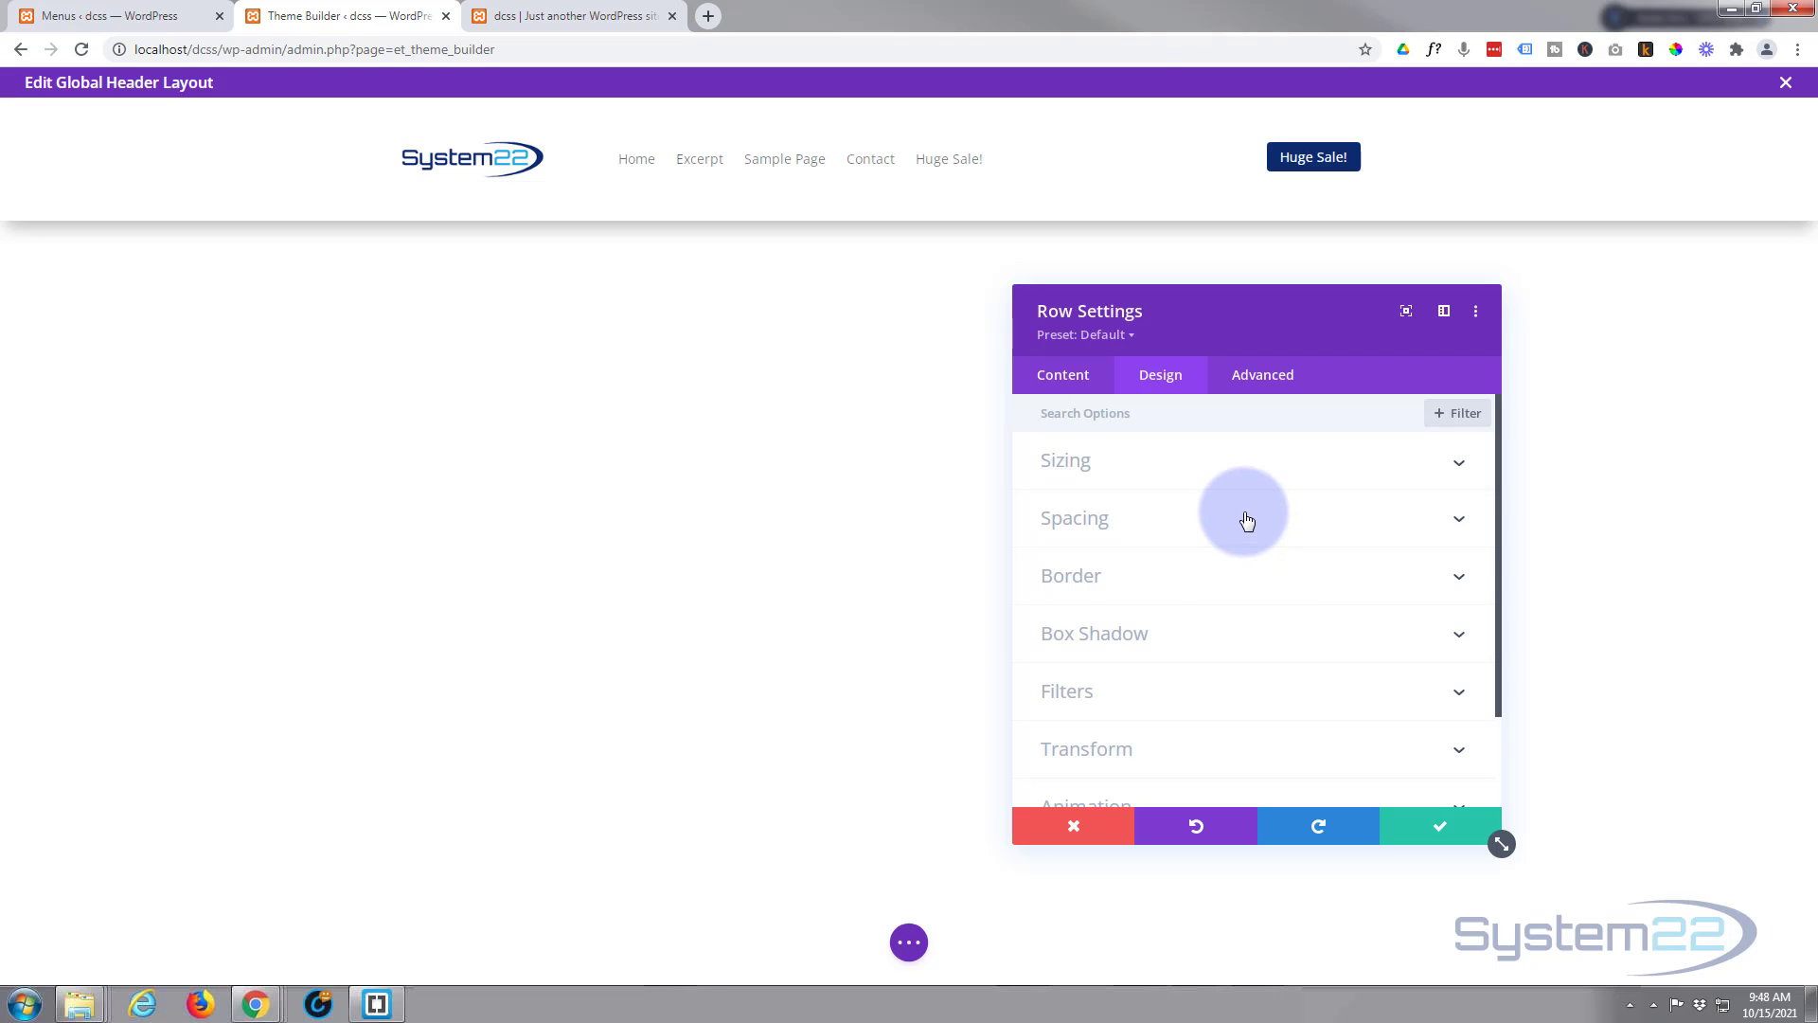
click(1051, 485)
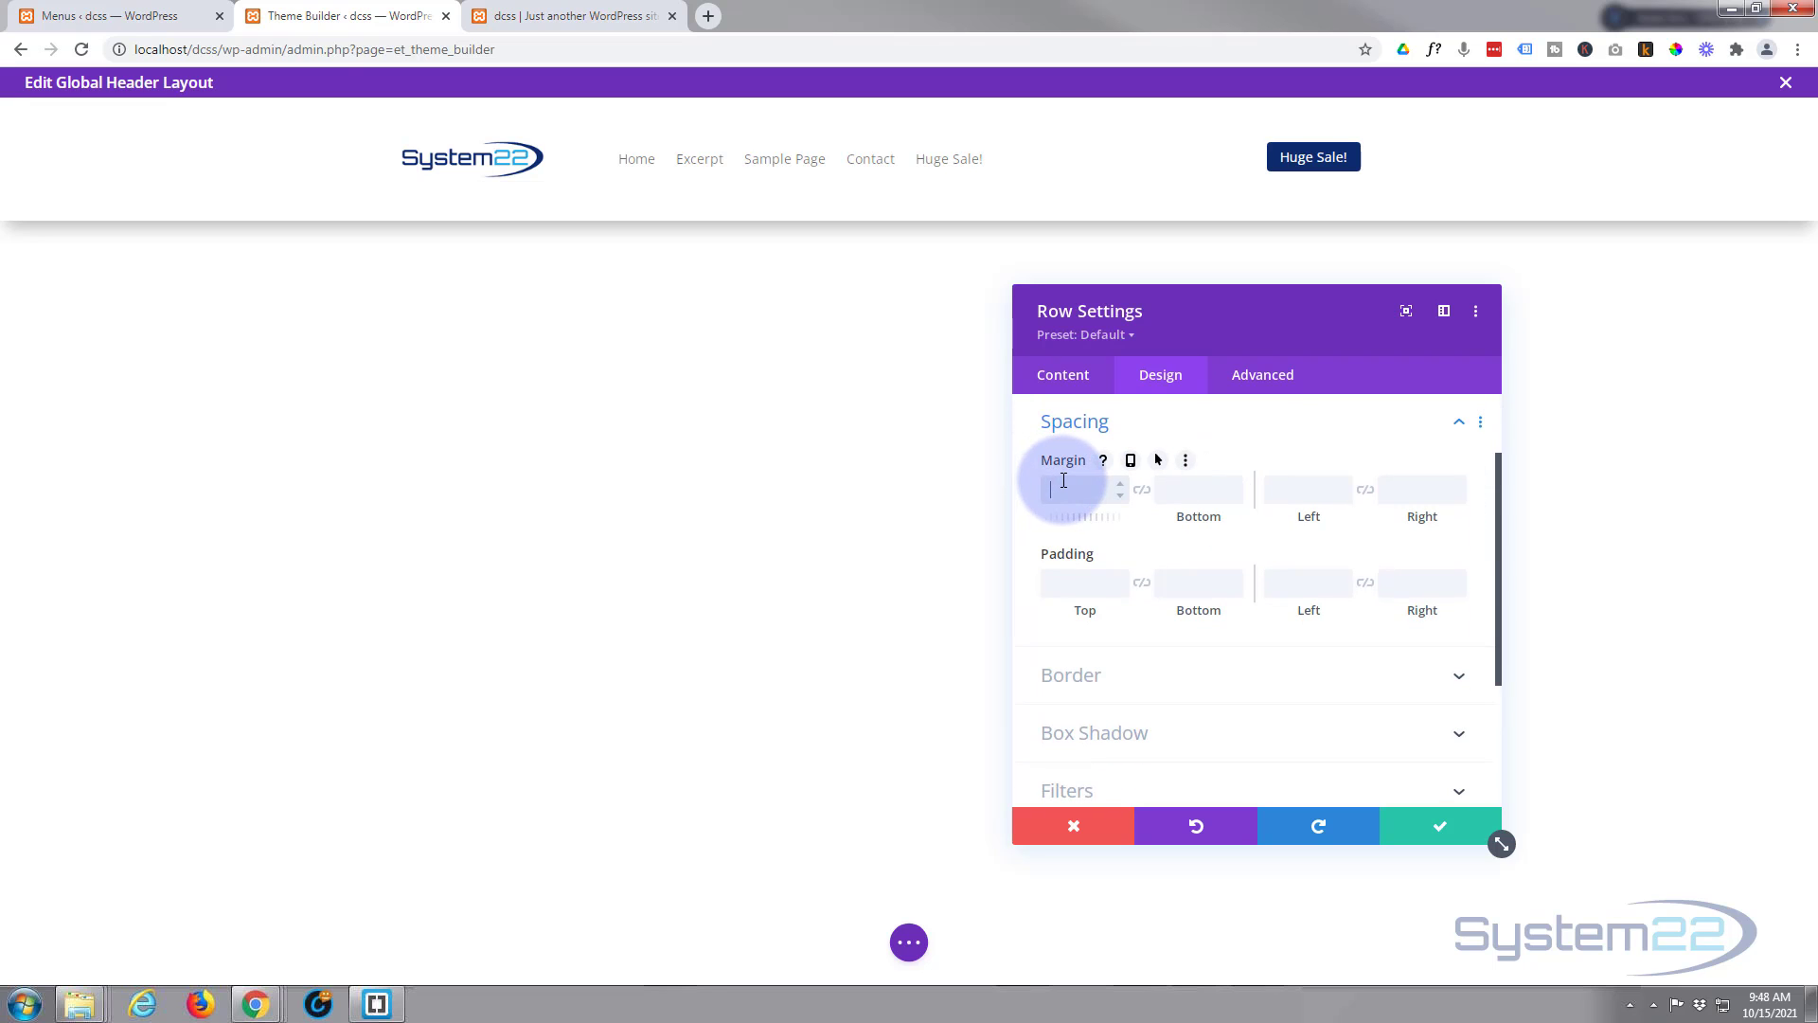
click(1049, 582)
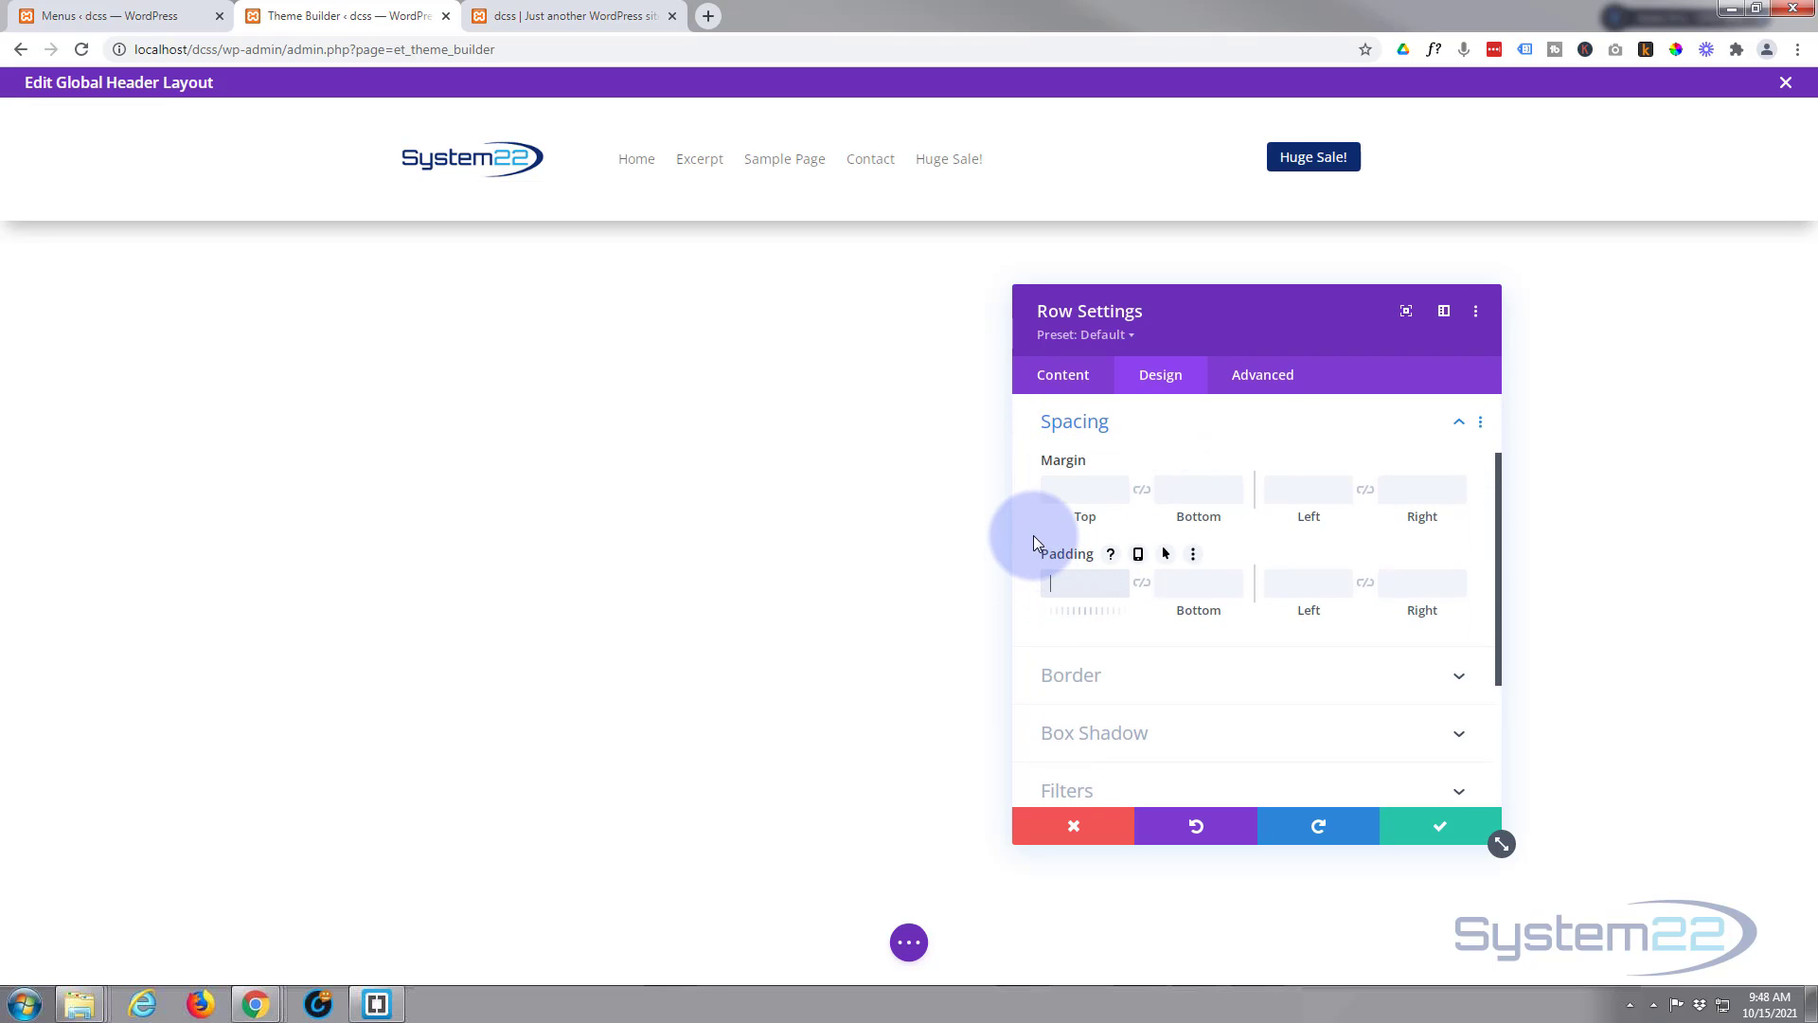
text(10px)
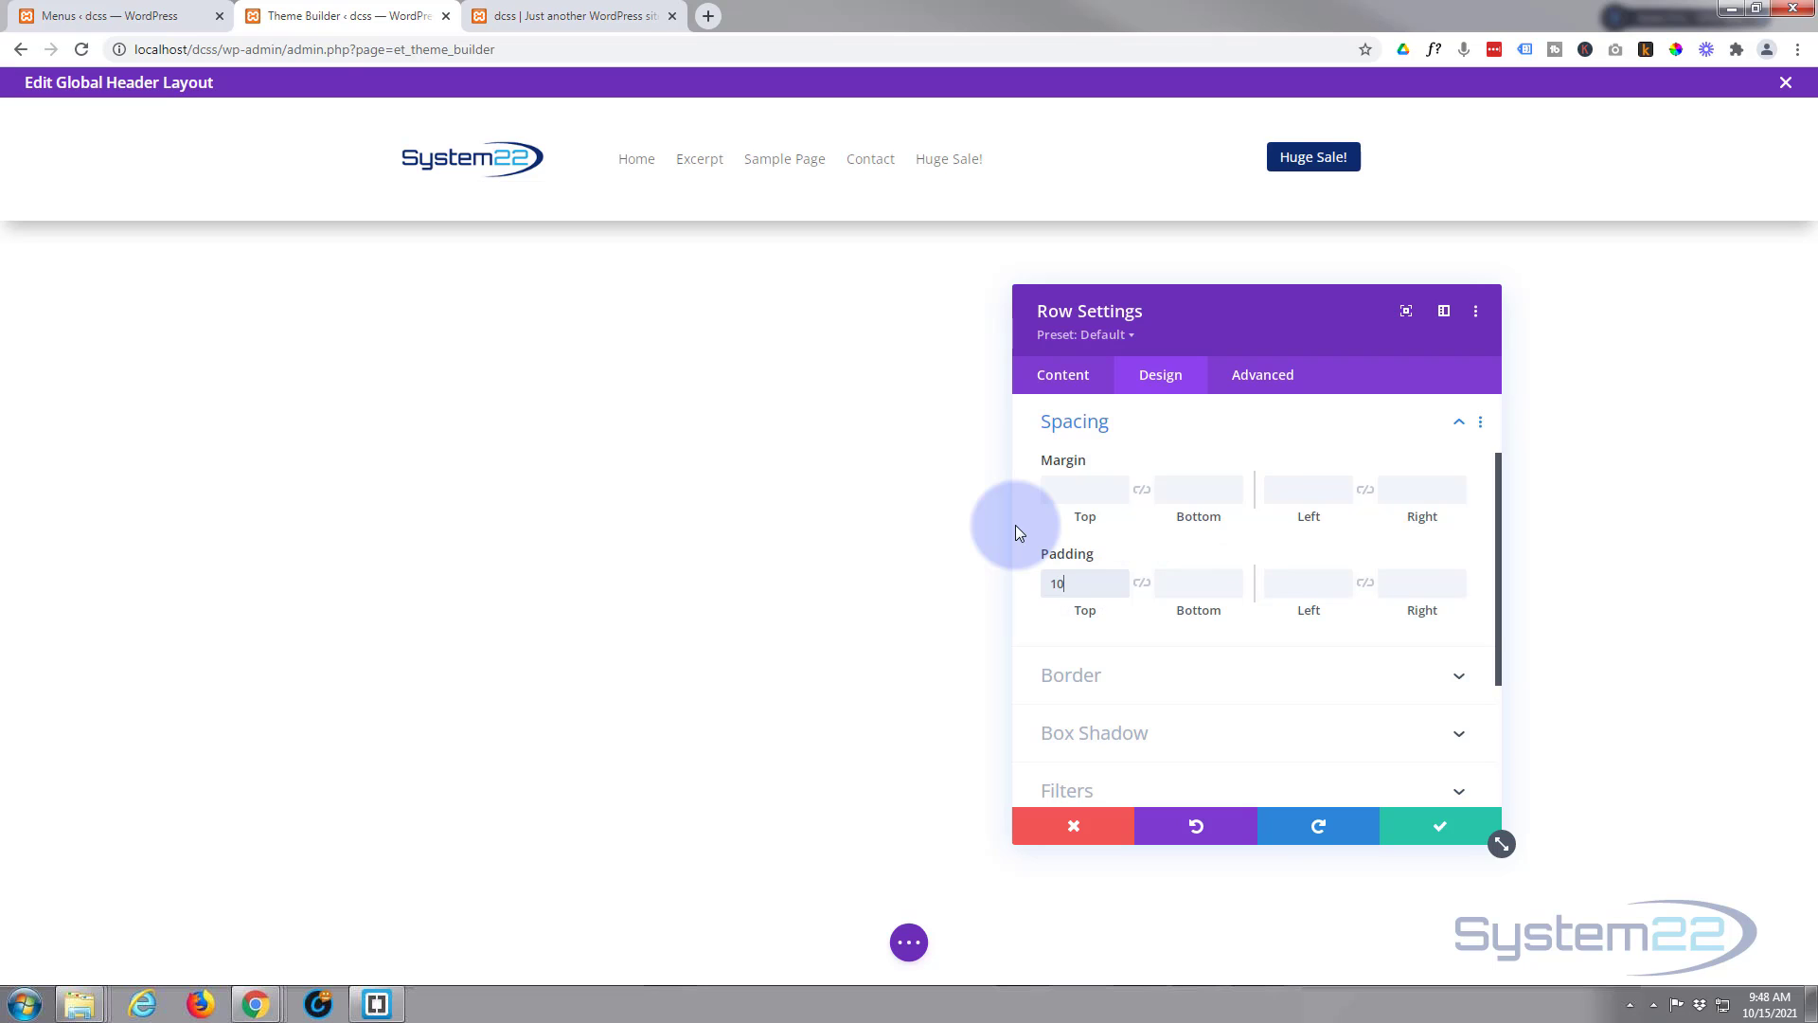
click(1143, 584)
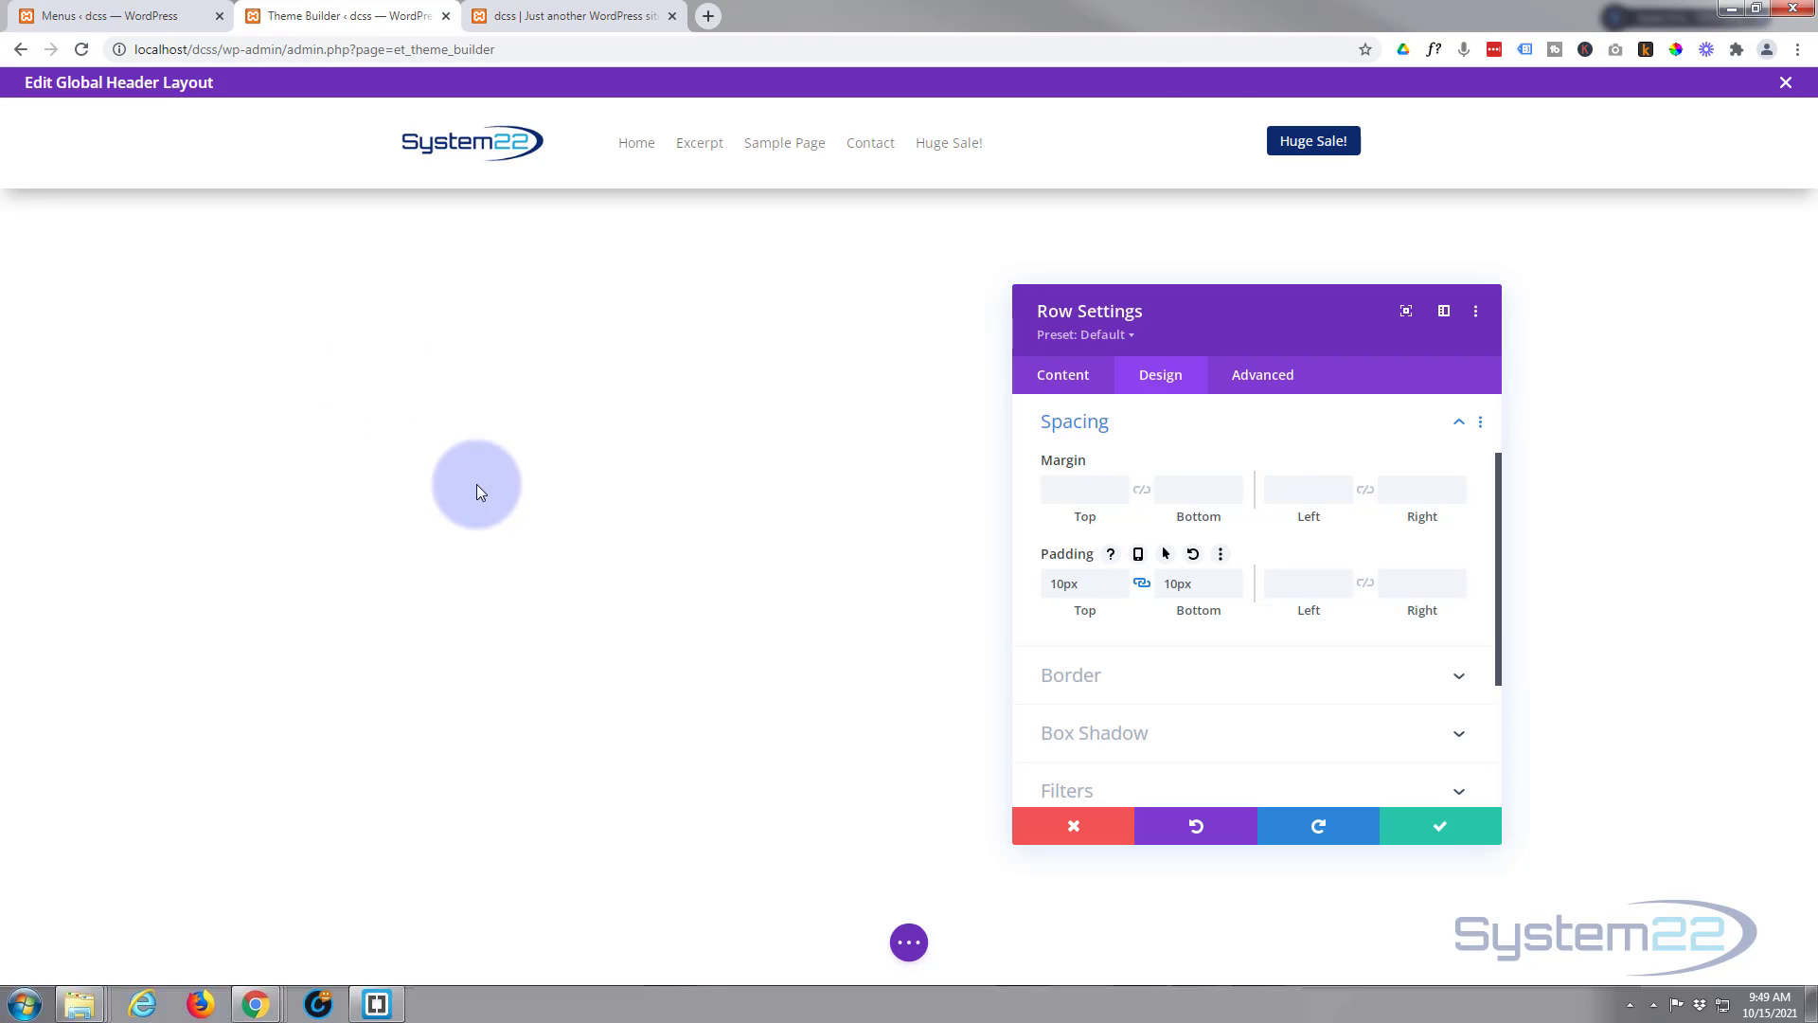
click(1442, 831)
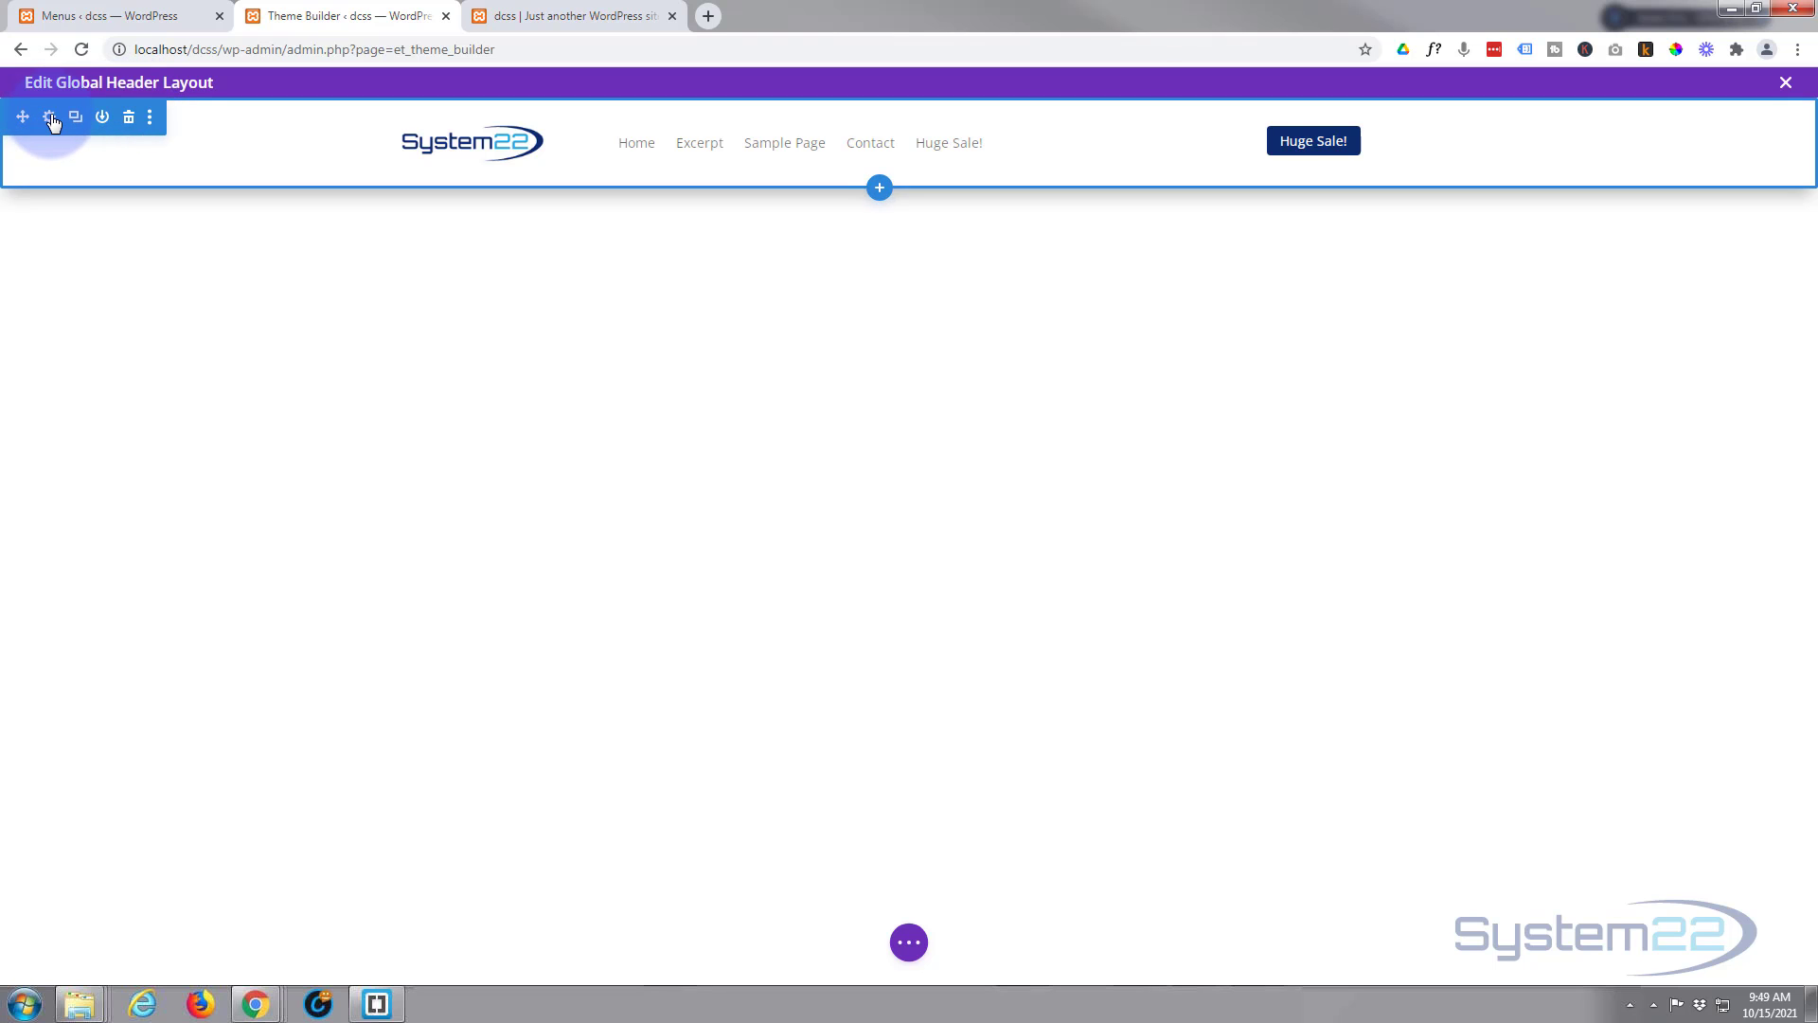
Step: Set the header section's sticky position to Stick to Top in its scroll effects and save the section settings
click(50, 117)
click(1274, 375)
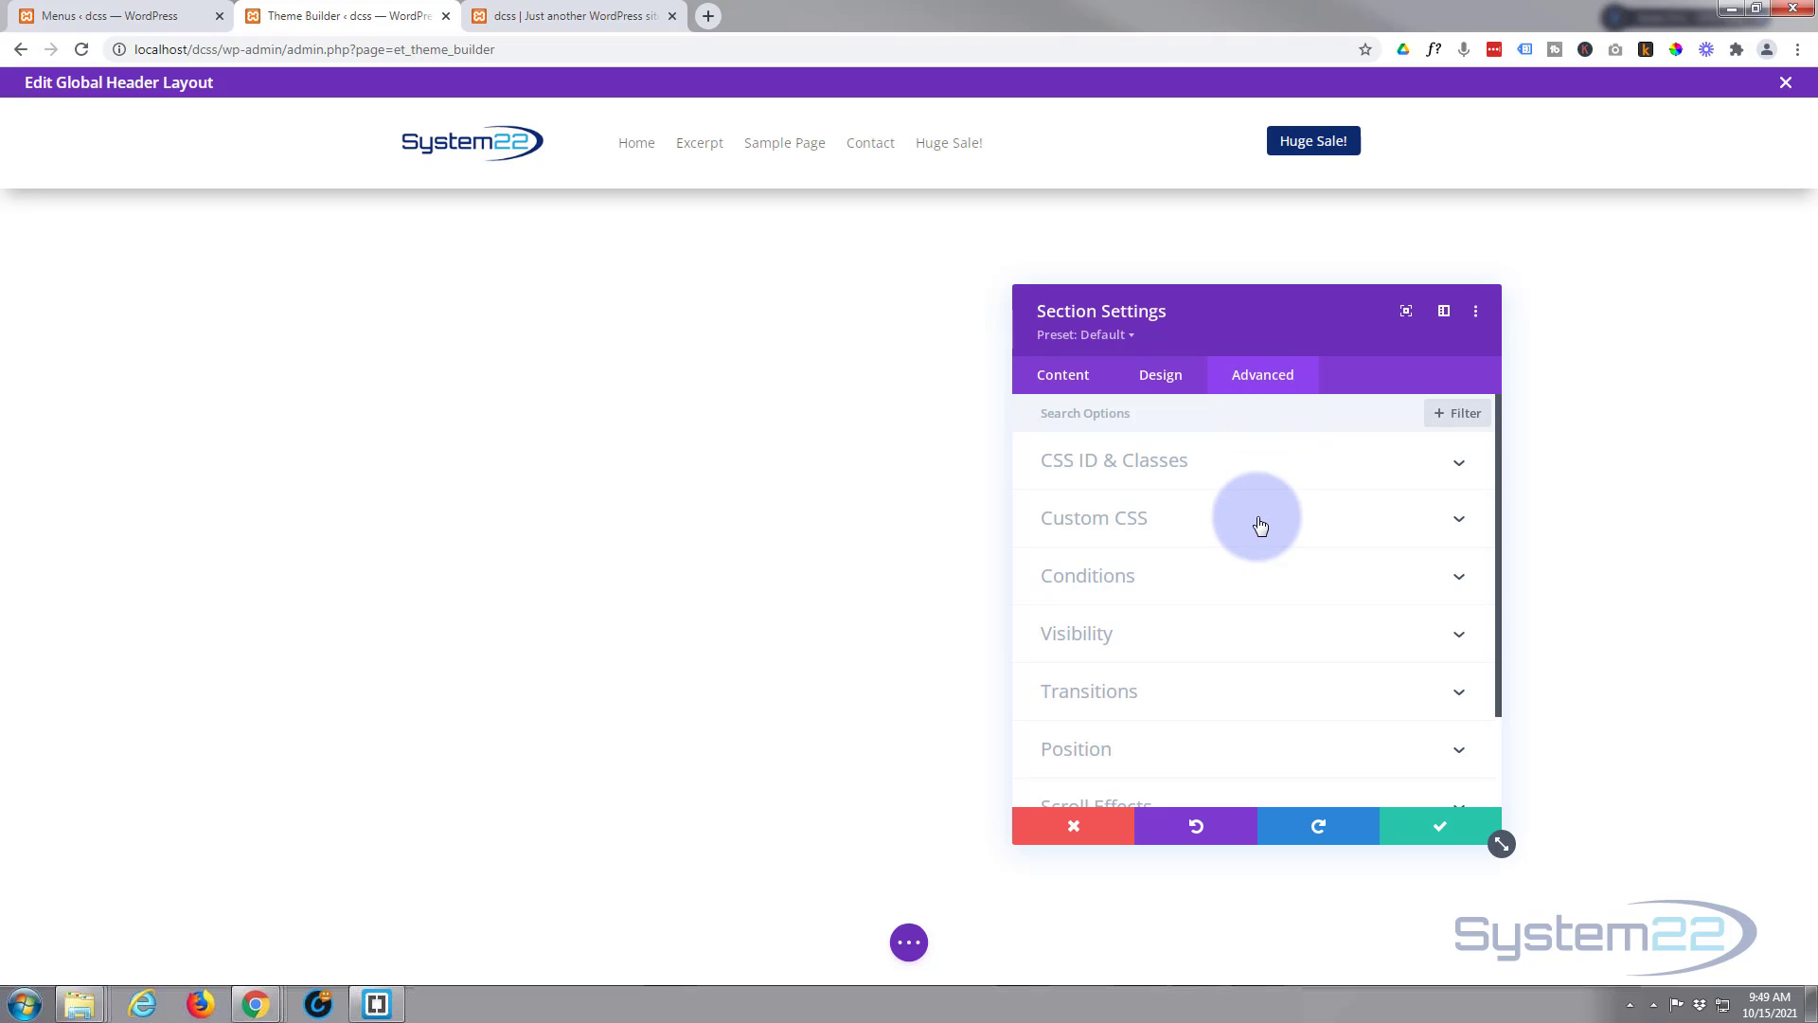
scroll(1251, 530, down, 2)
click(1104, 695)
scroll(1104, 692, down, 2)
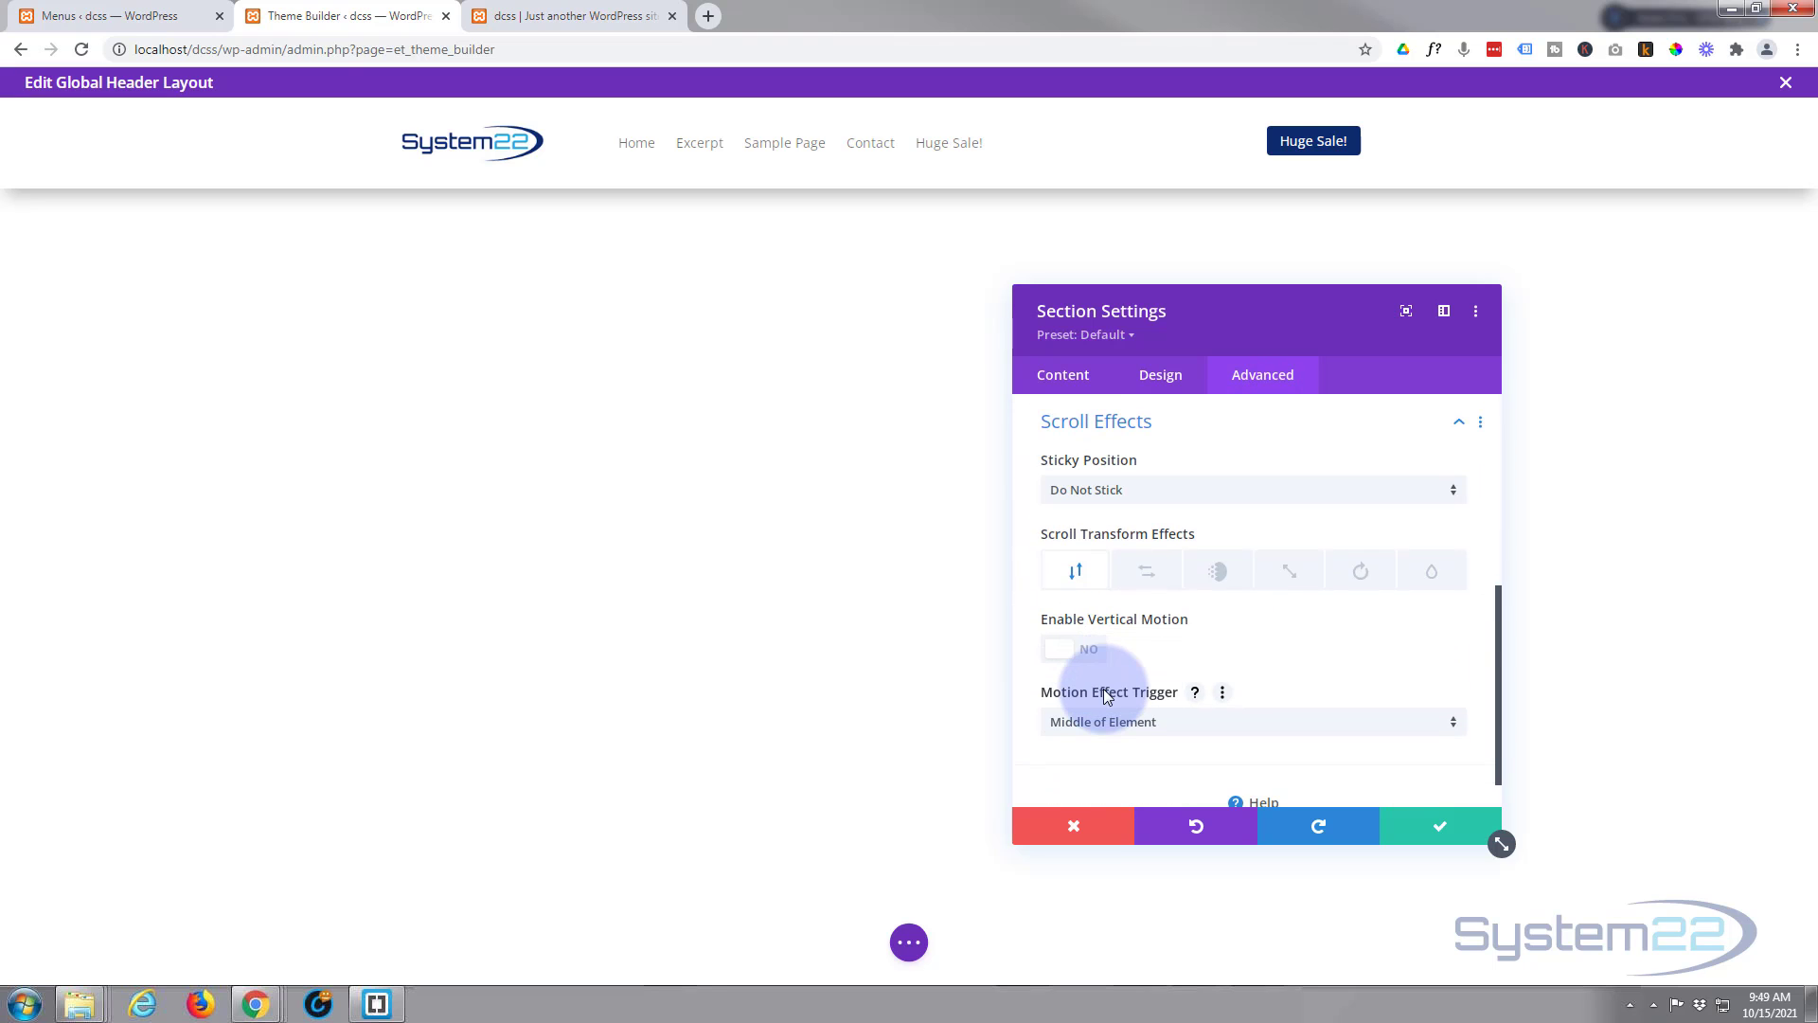
click(1170, 492)
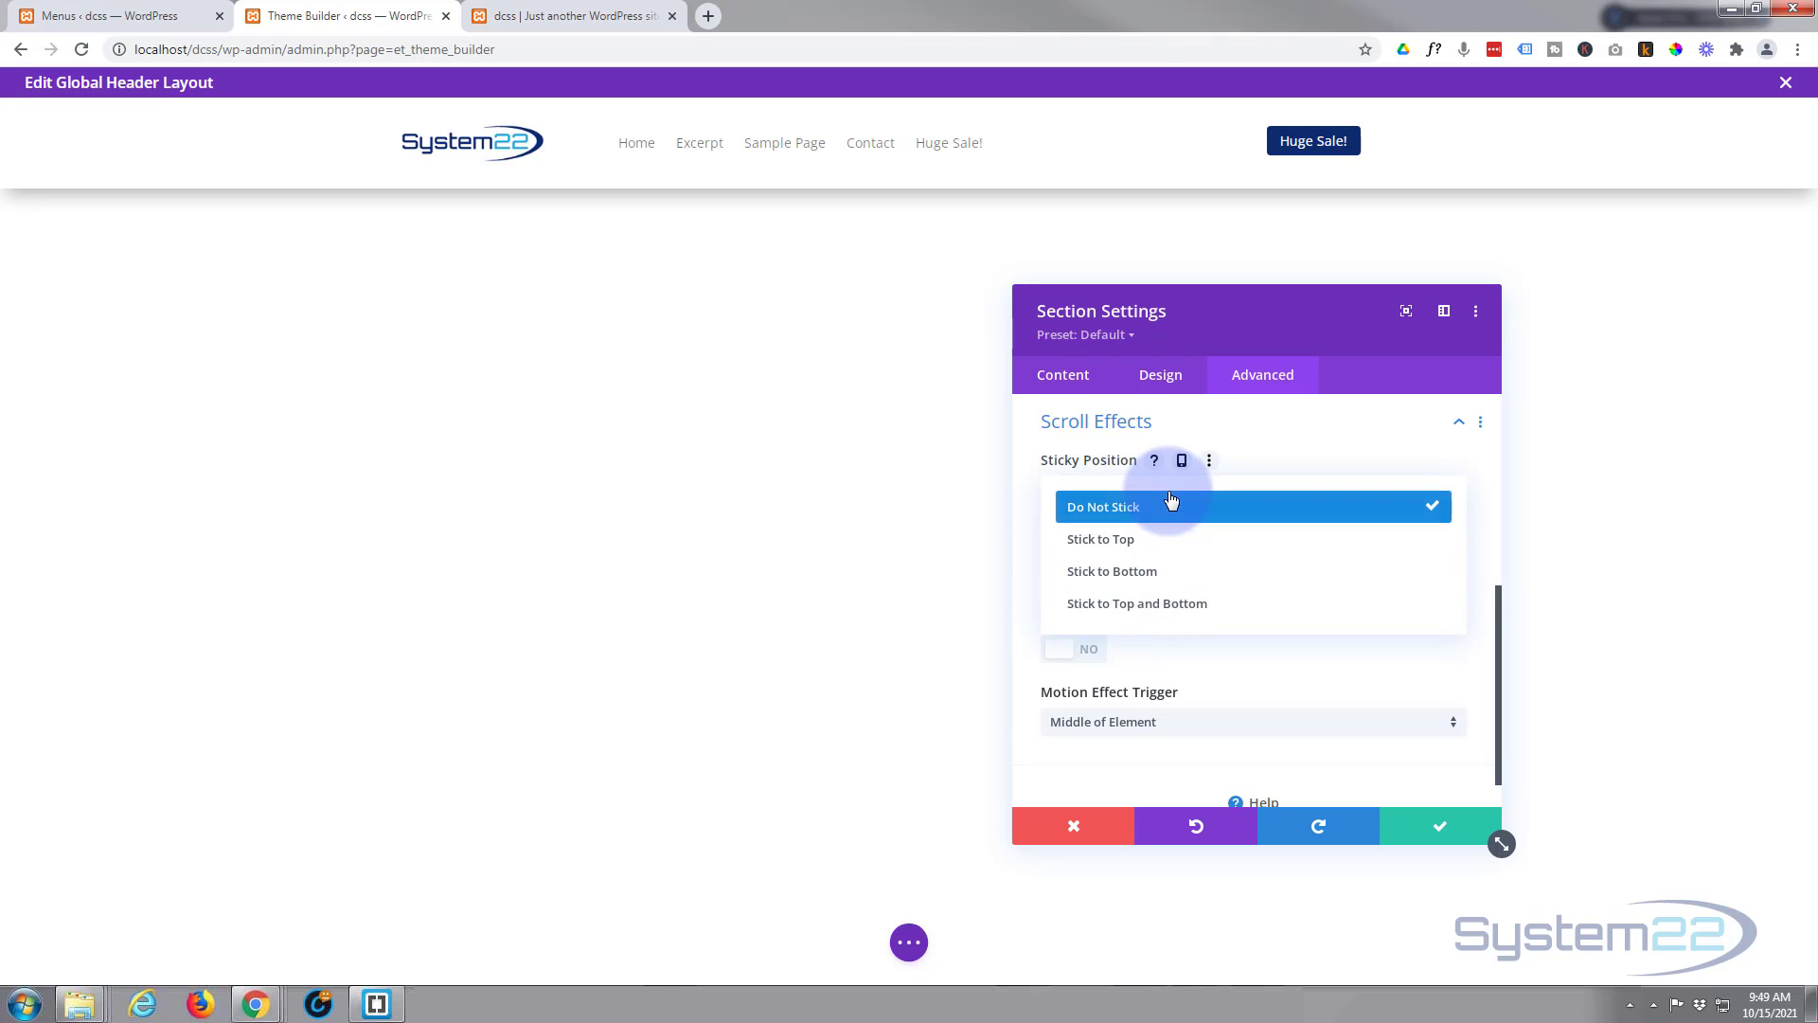
click(1116, 539)
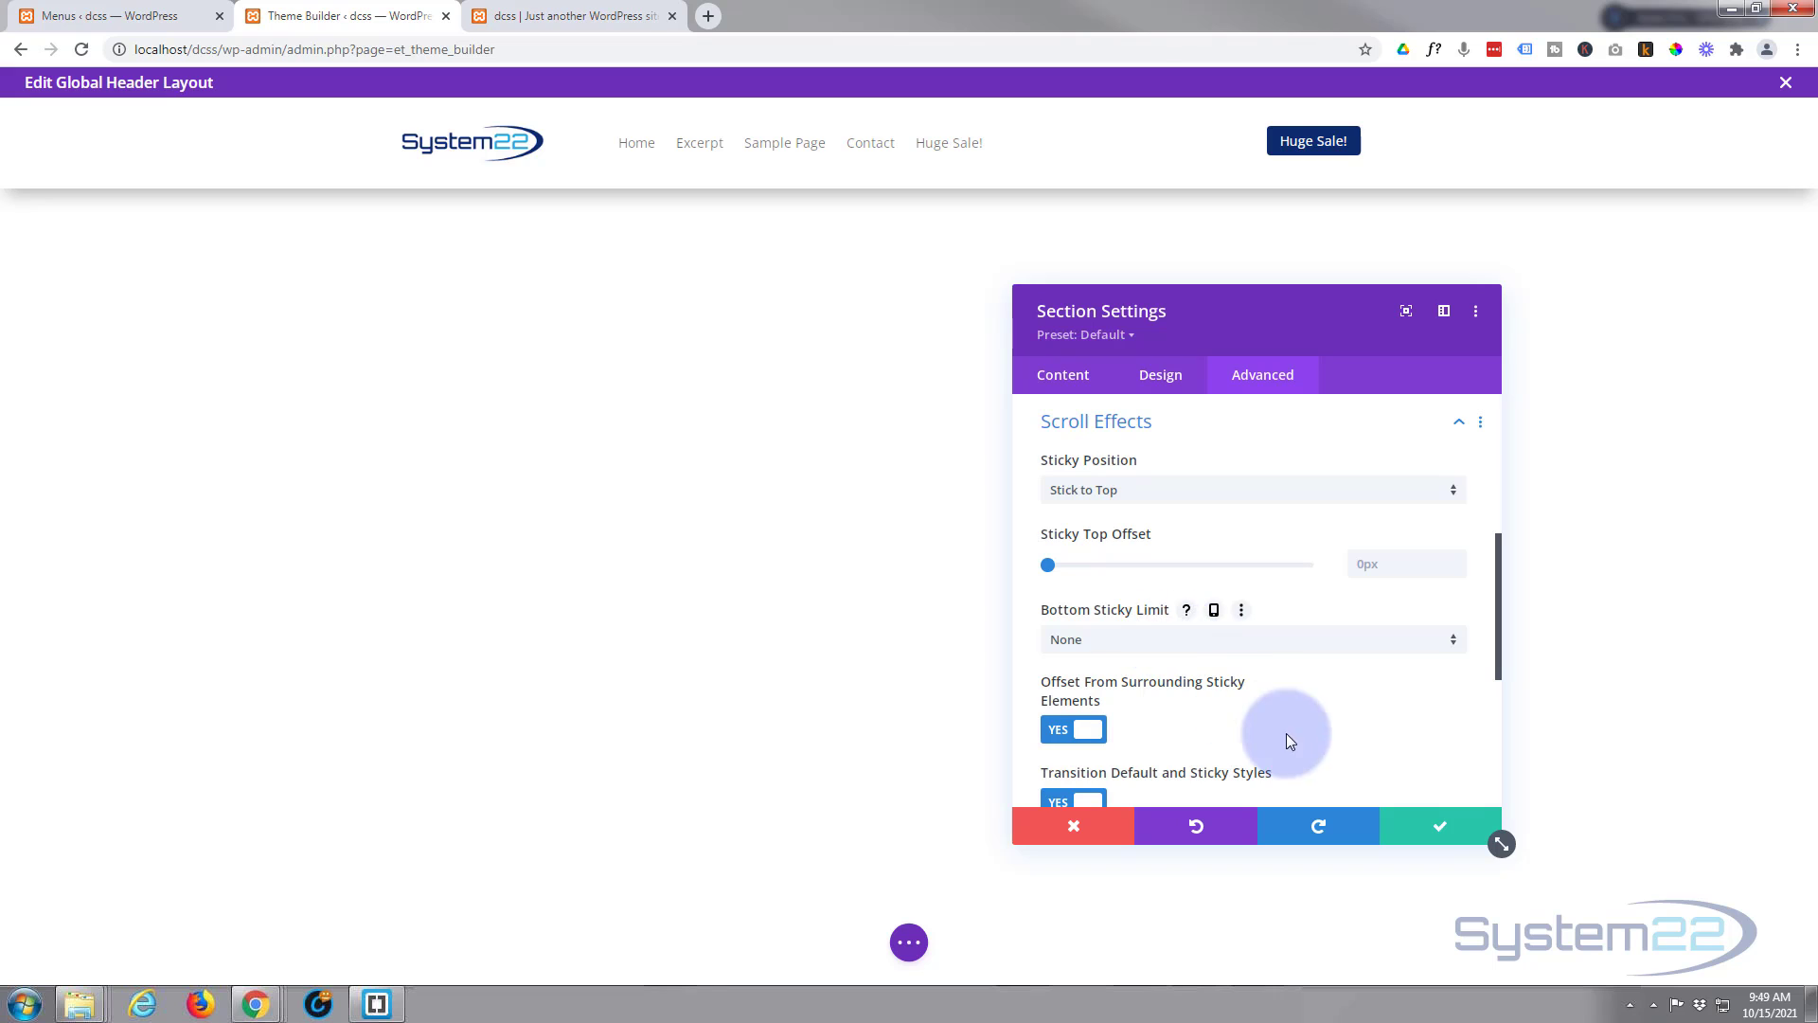
click(1440, 828)
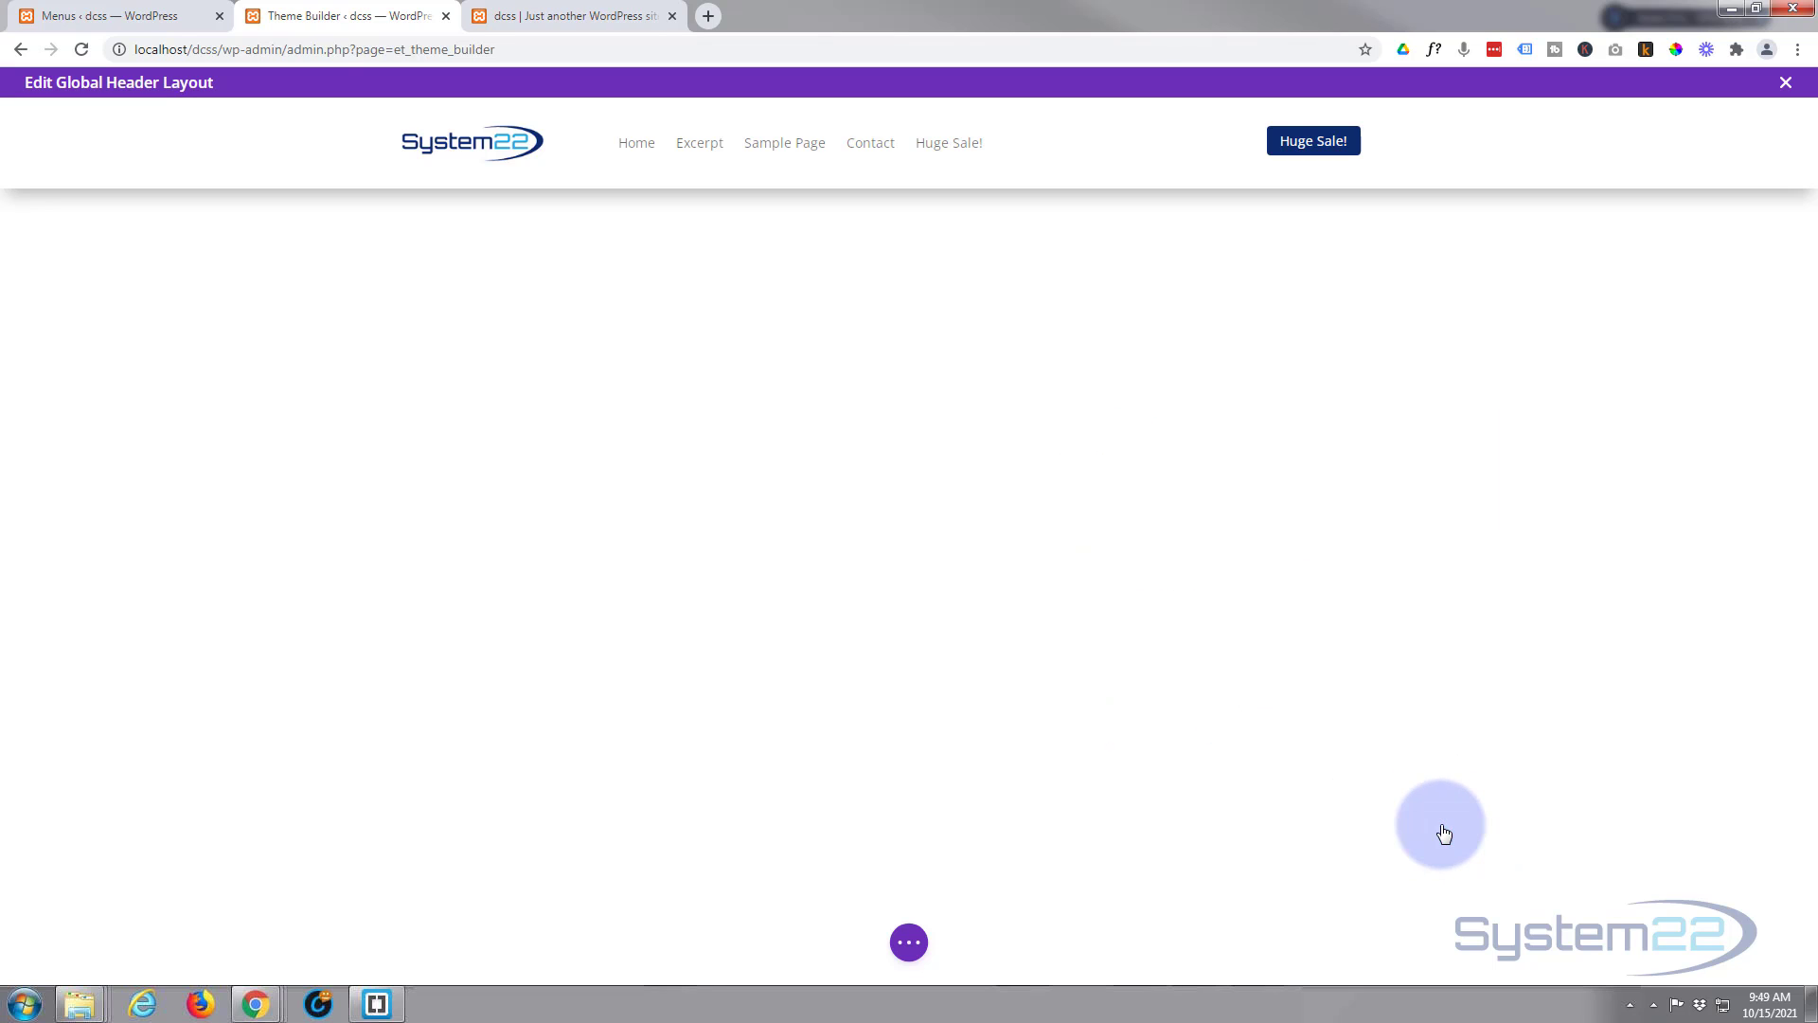
Step: Save the global header layout, close its editor and save the Theme Builder changes
click(909, 942)
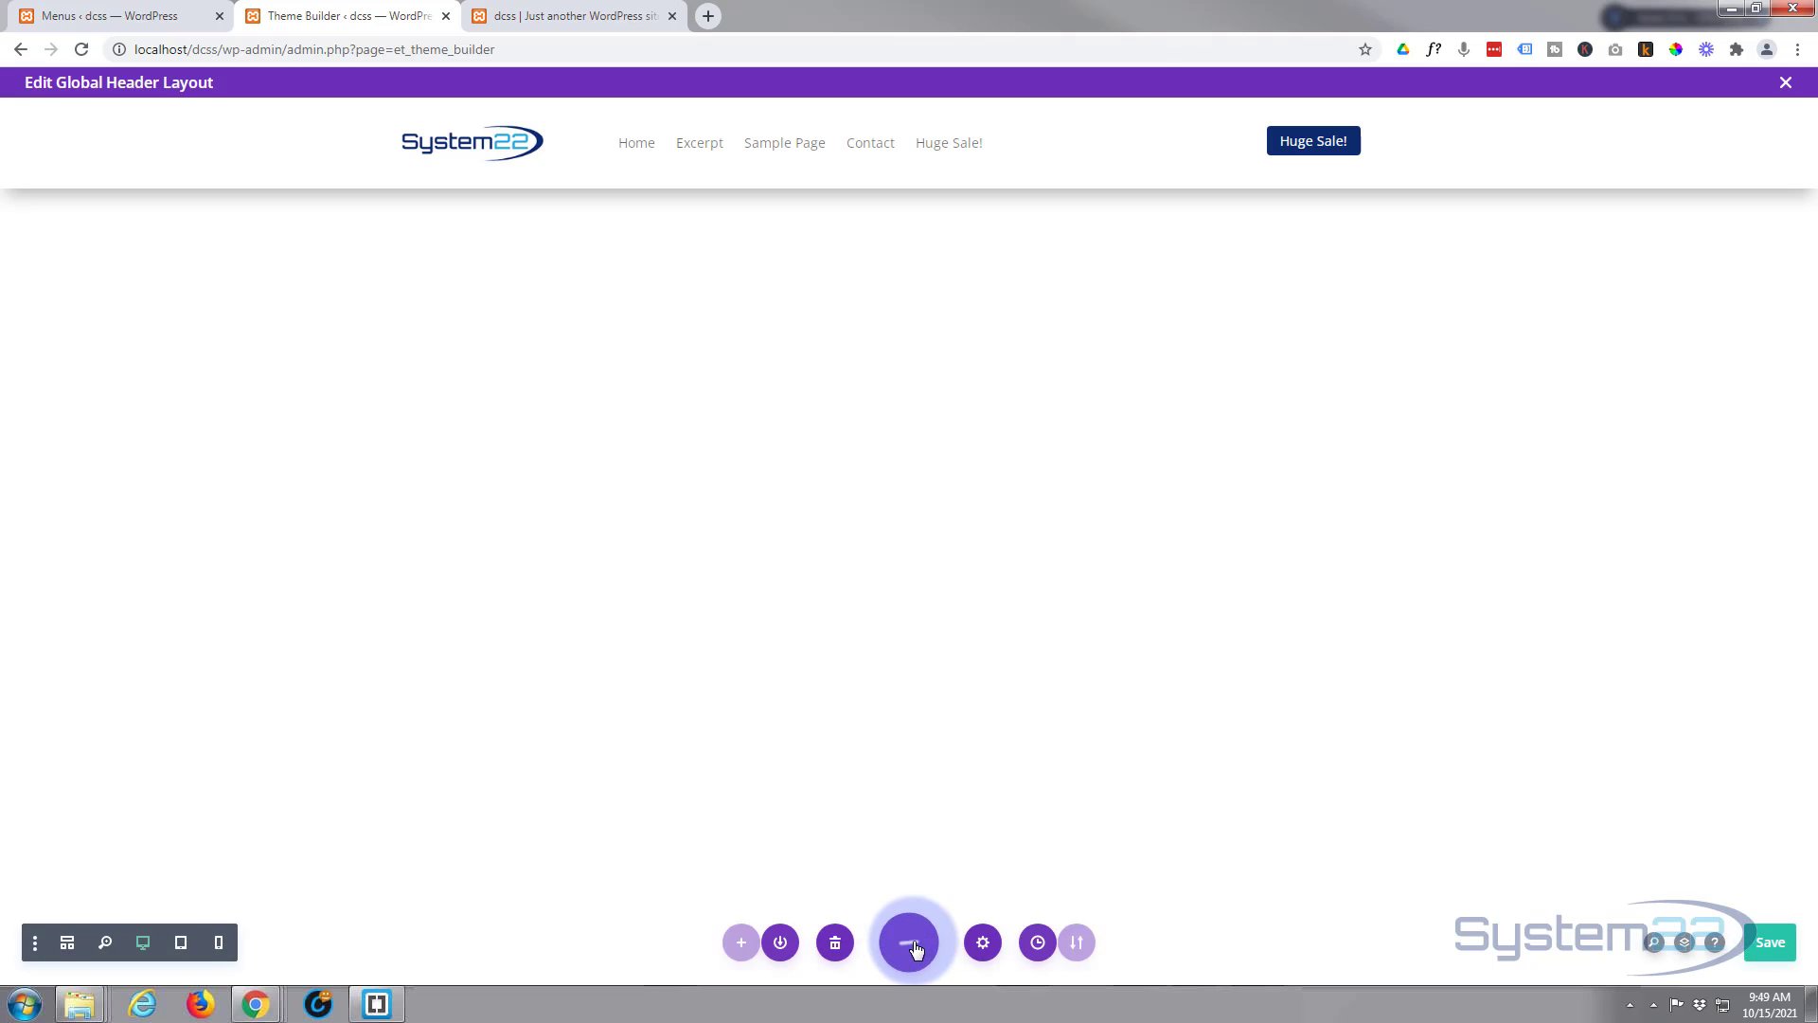
click(1763, 942)
click(1723, 557)
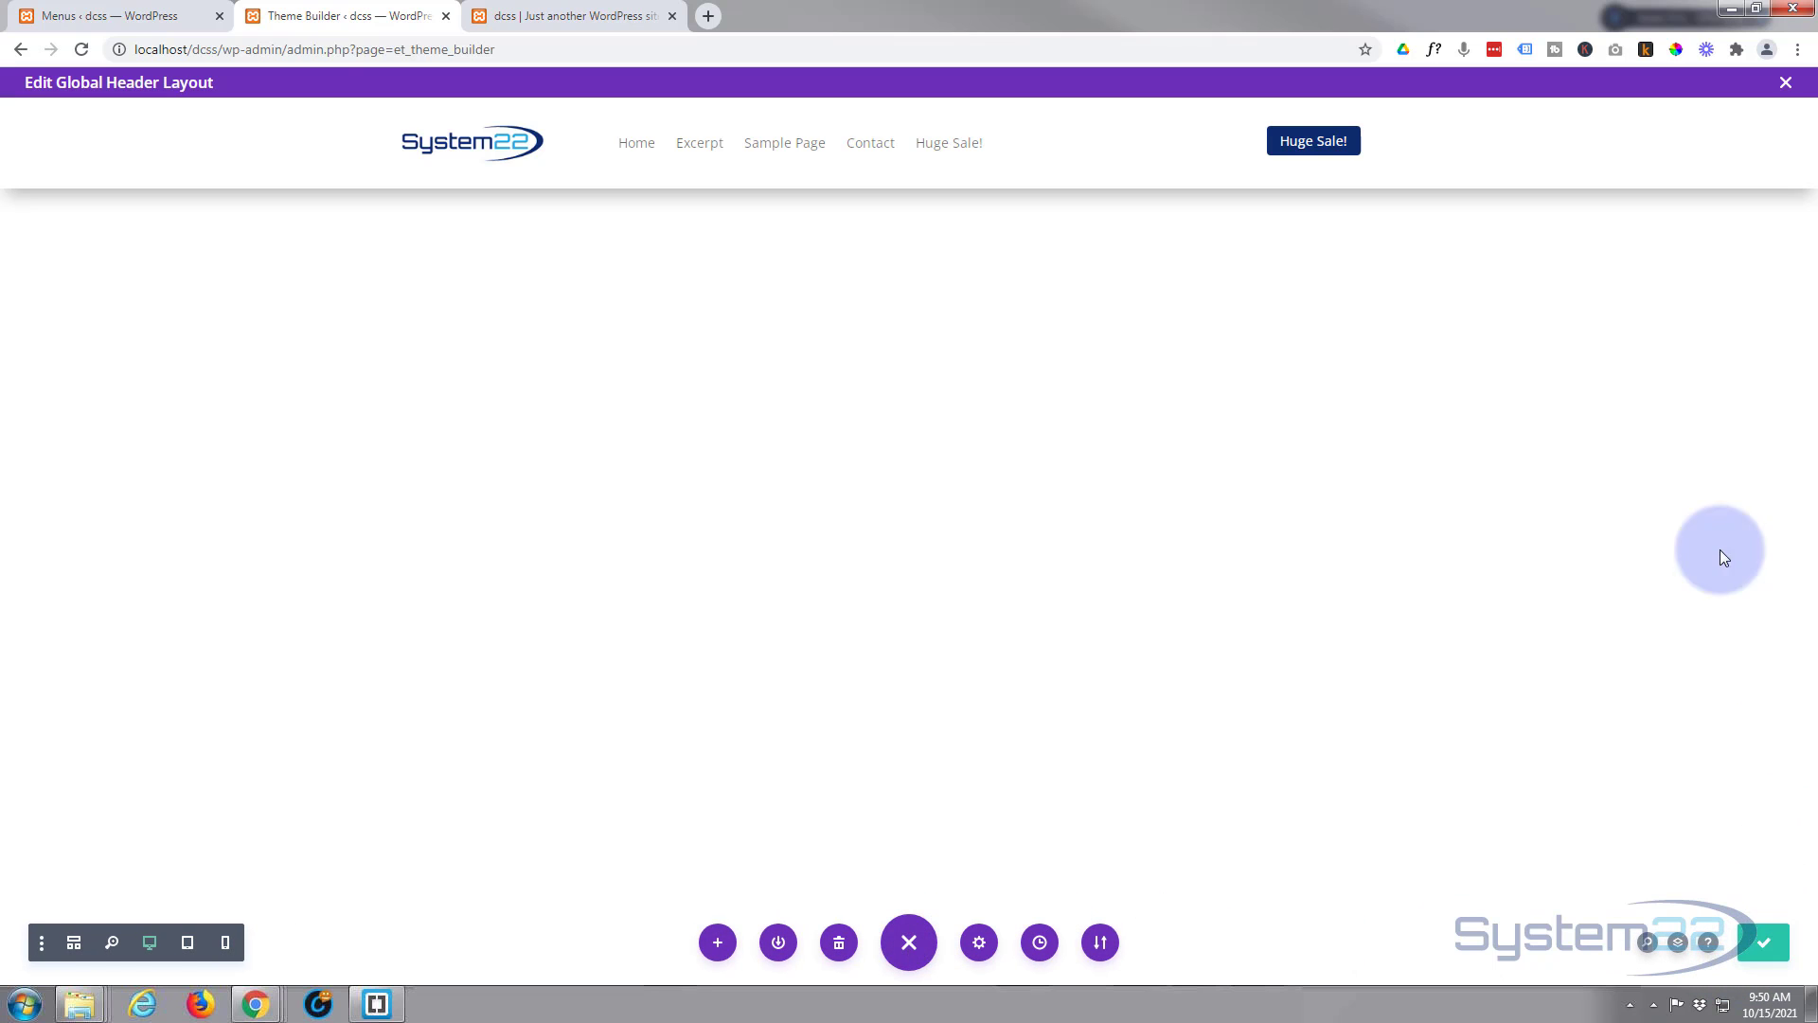
click(1786, 83)
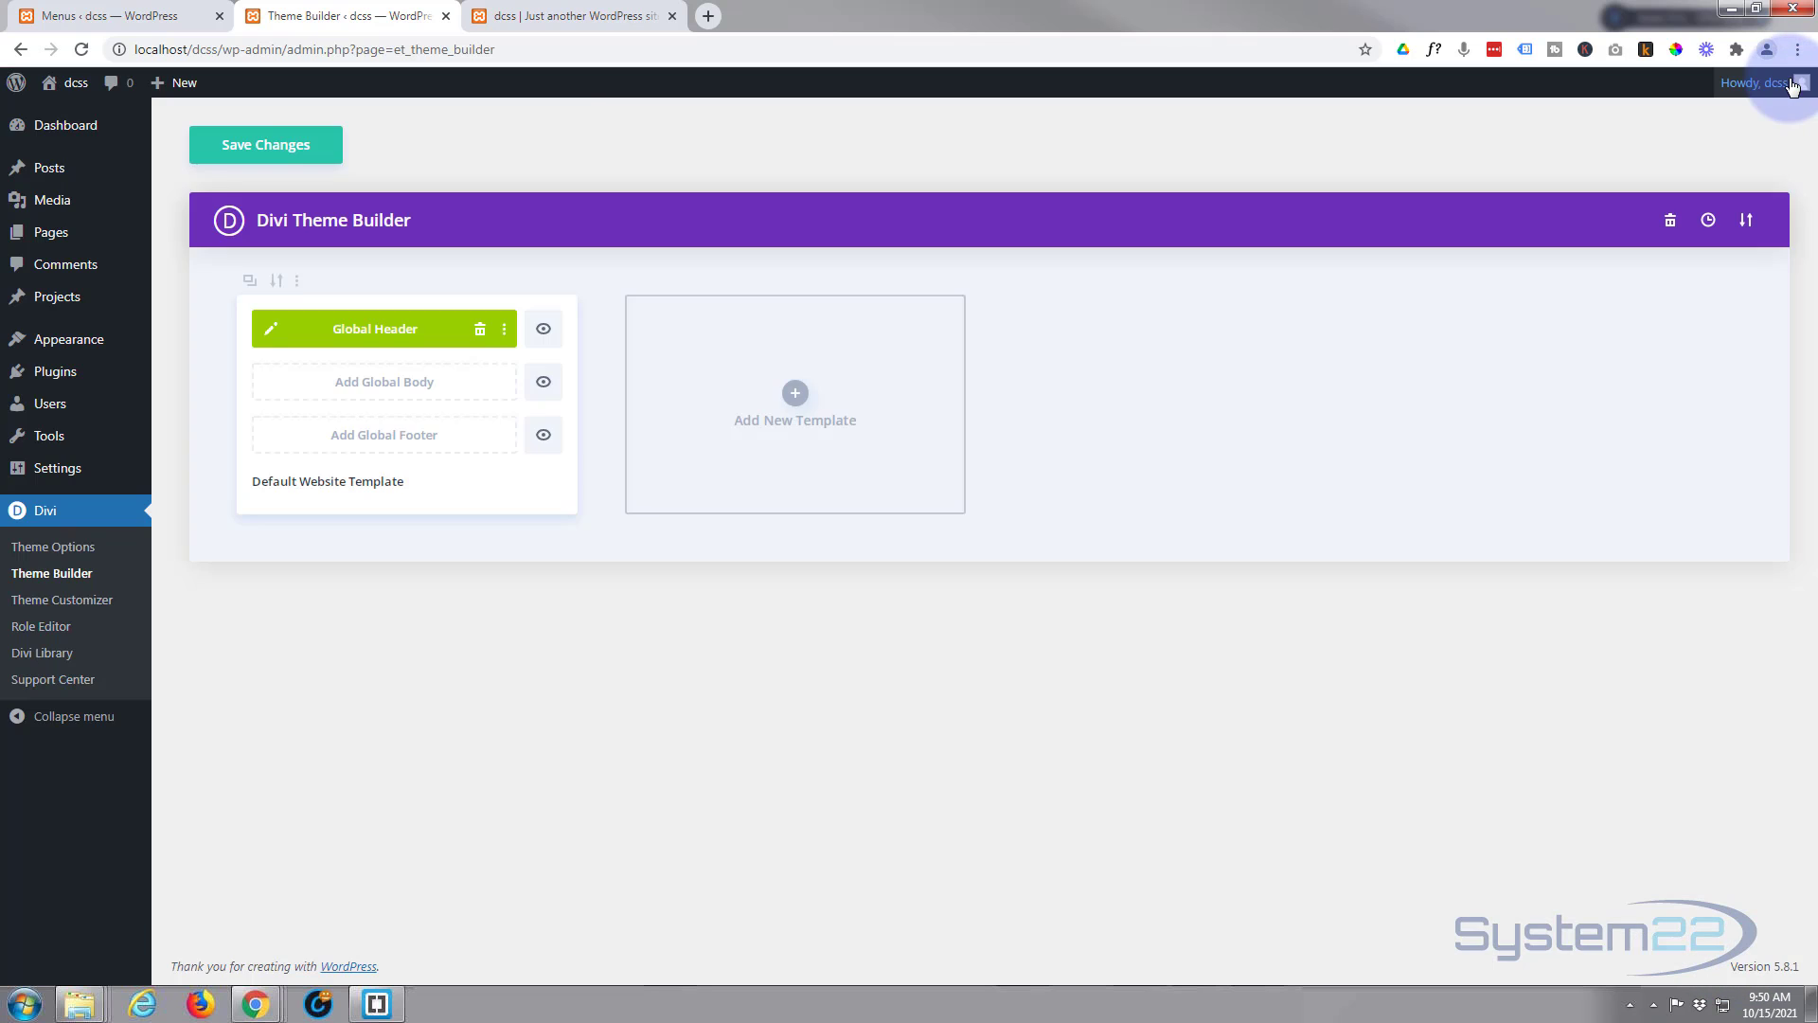
click(258, 149)
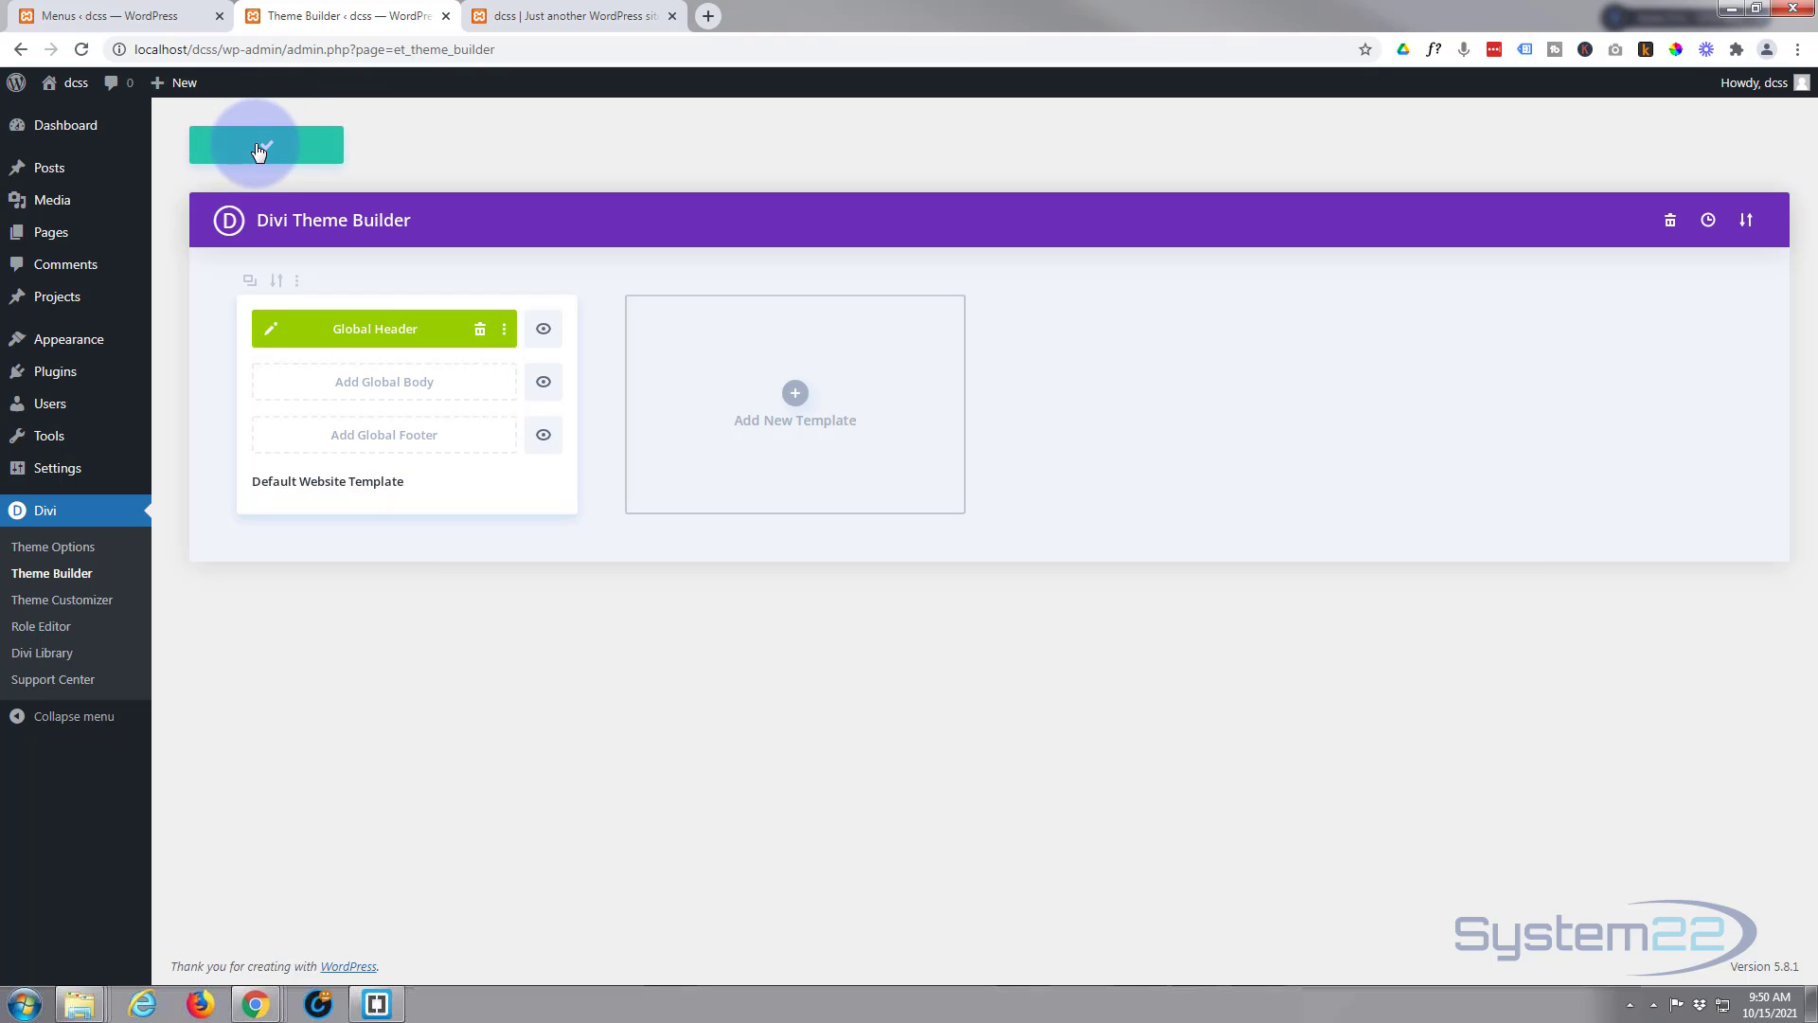
Step: Visit the live site to check the new global header
mouse_move(66, 104)
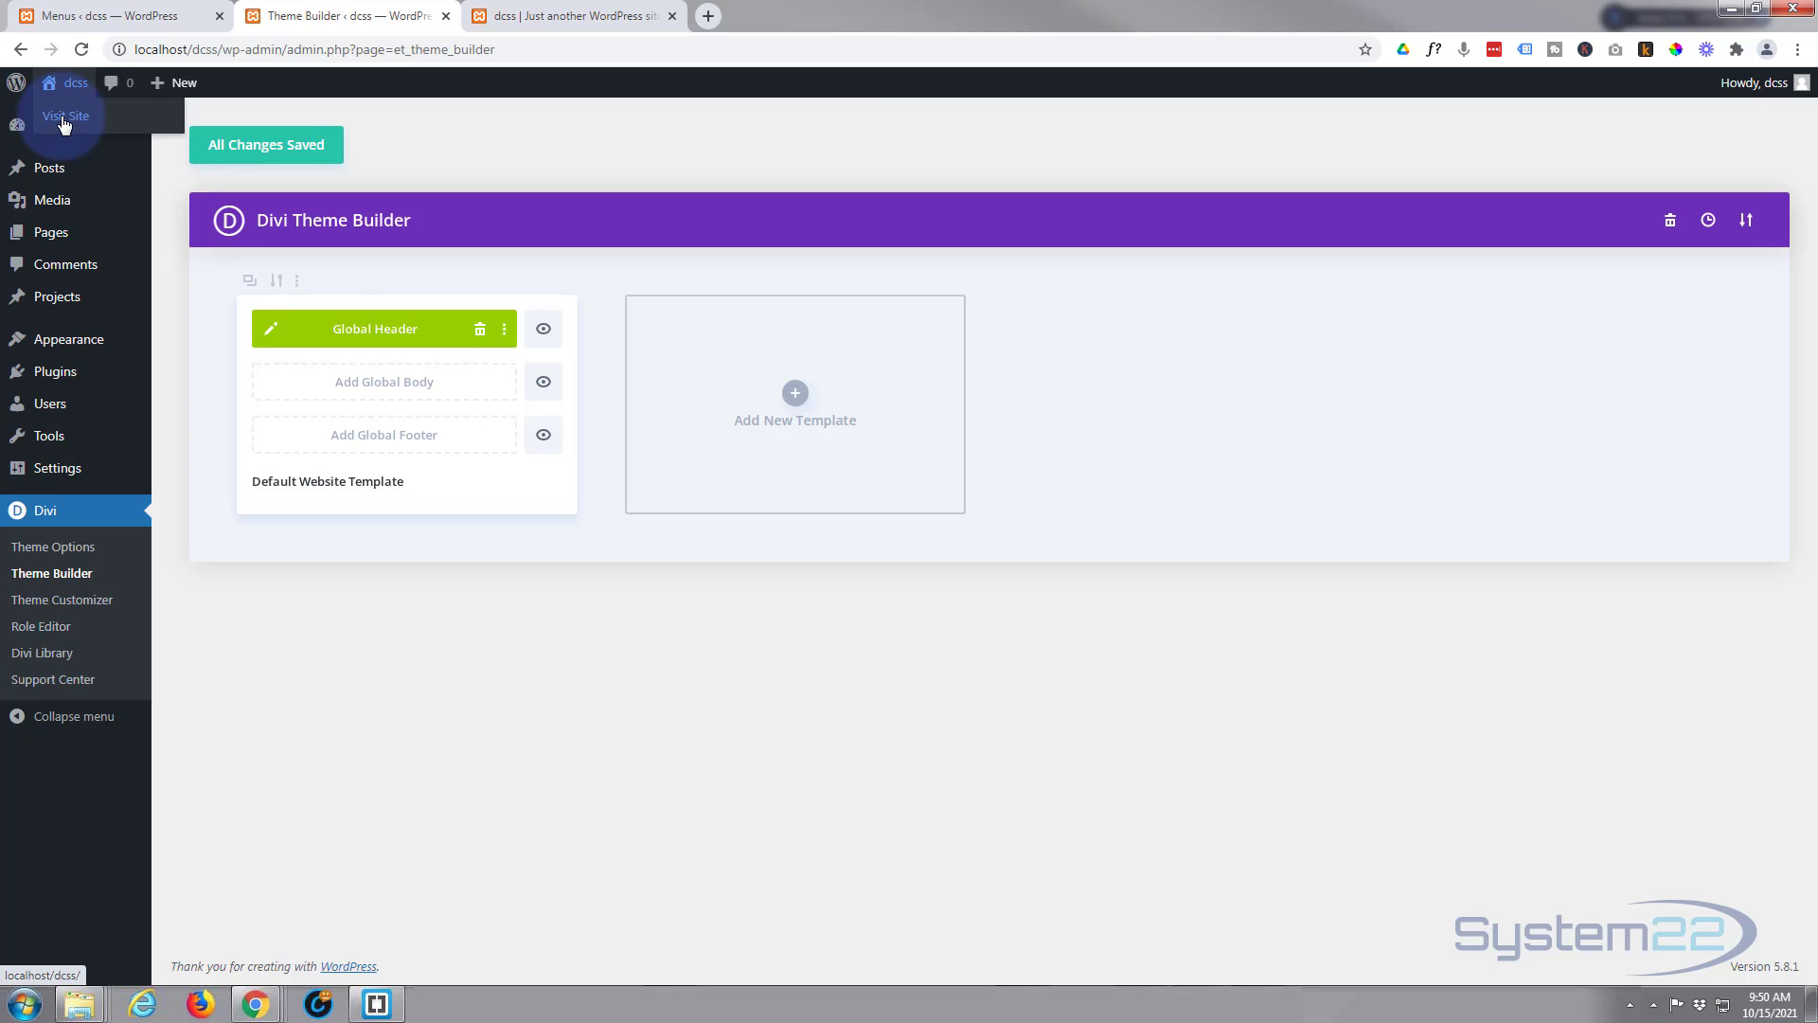
click(63, 118)
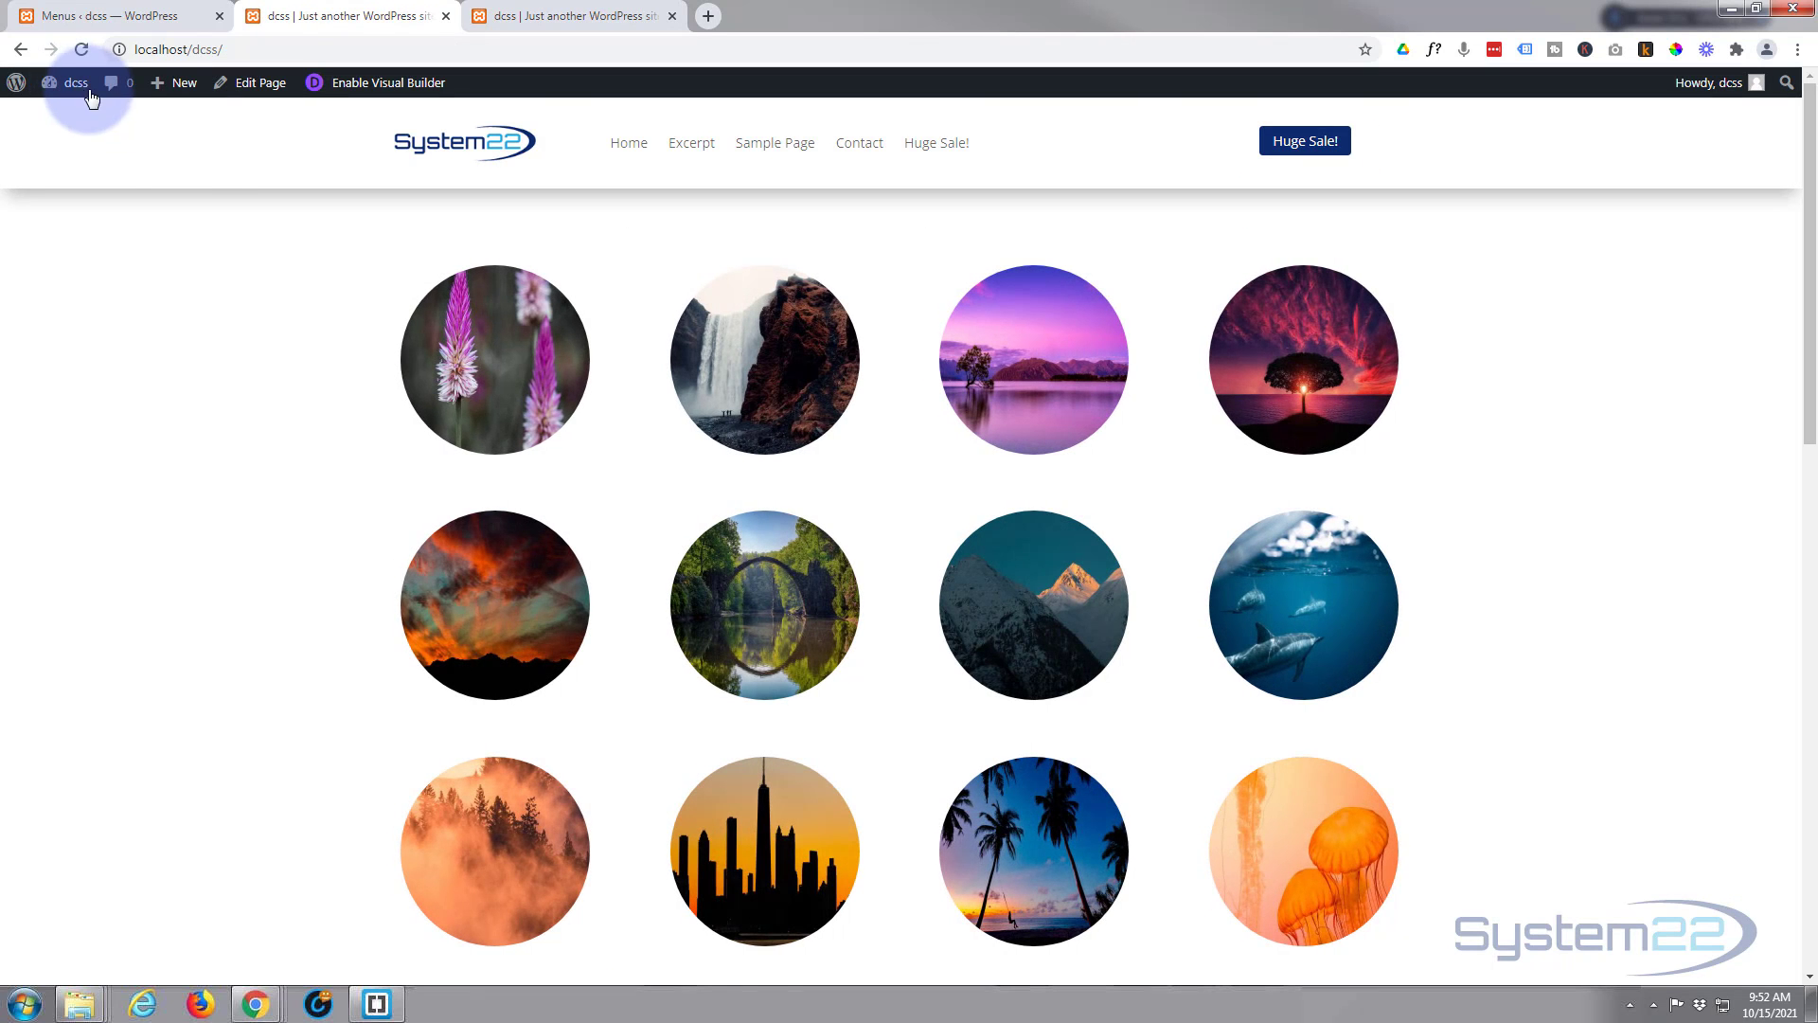